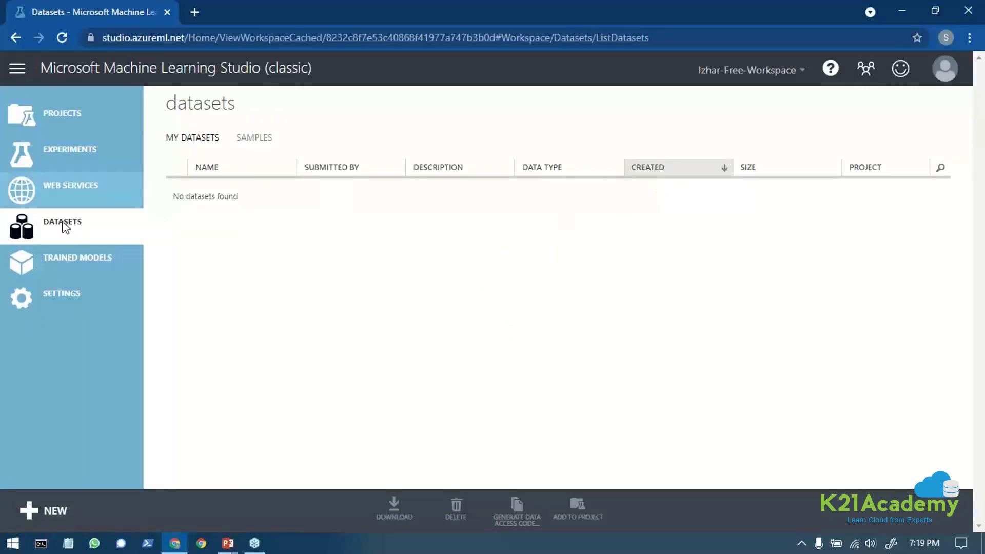
# Step: Look through the sample datasets, including their types and sizes, and return to the workspace's own datasets
pyautogui.click(745, 168)
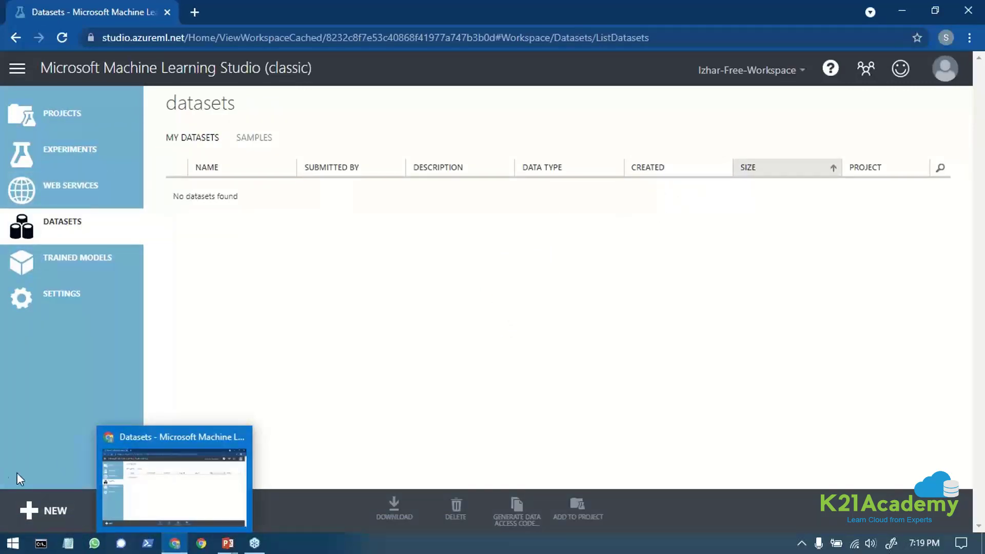
pyautogui.click(215, 170)
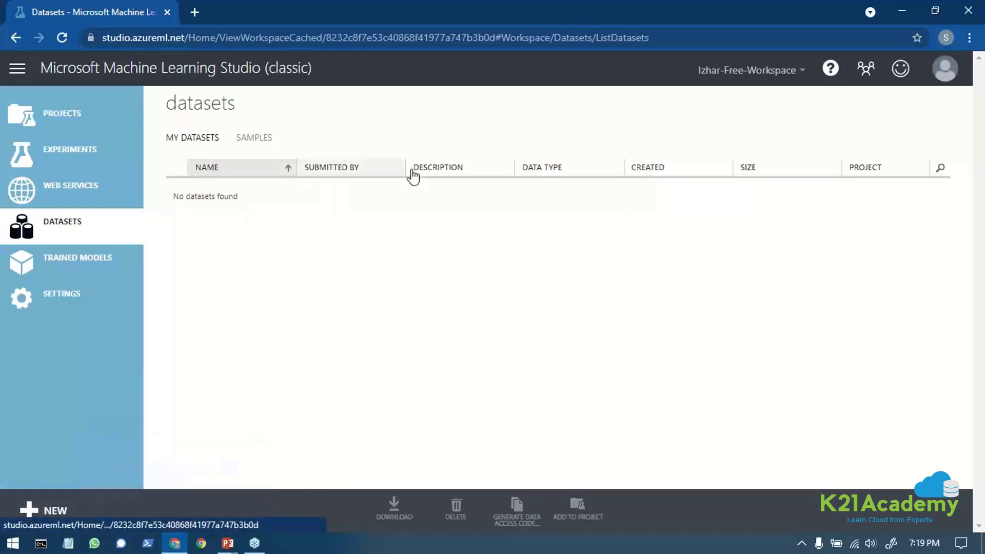
pyautogui.click(247, 139)
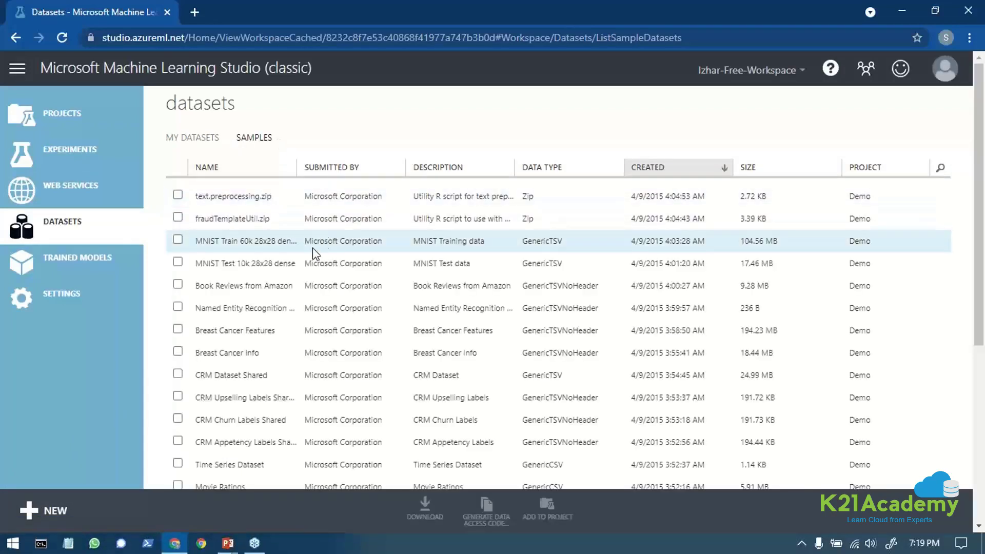
pyautogui.scroll(-3, 319, 247)
pyautogui.scroll(3, 210, 212)
pyautogui.scroll(-4, 256, 334)
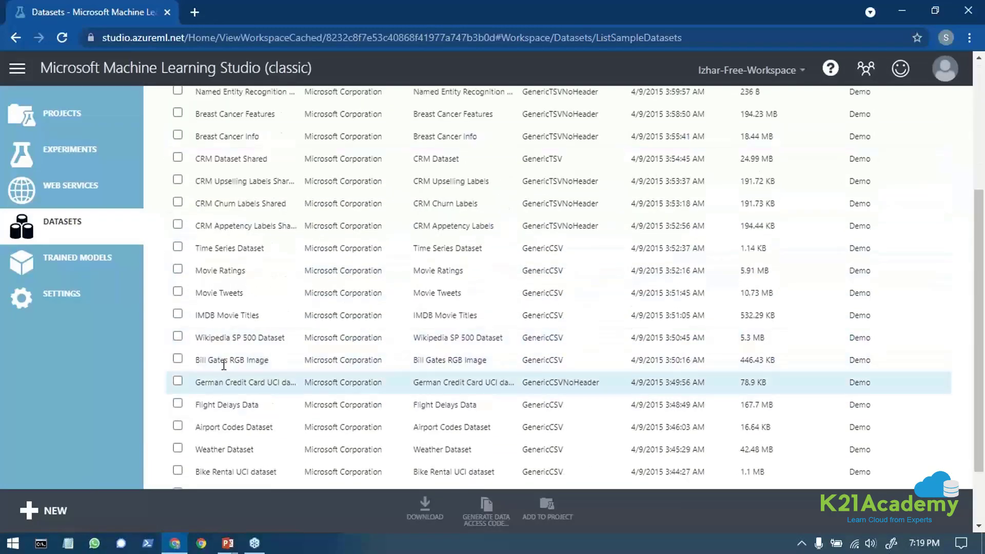
pyautogui.scroll(-2, 267, 387)
pyautogui.scroll(6, 280, 359)
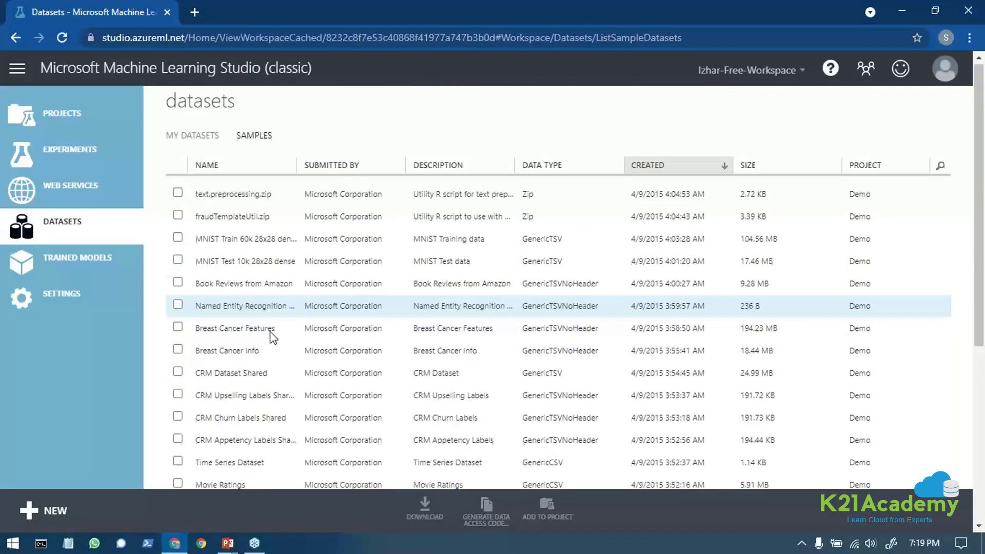
pyautogui.click(175, 136)
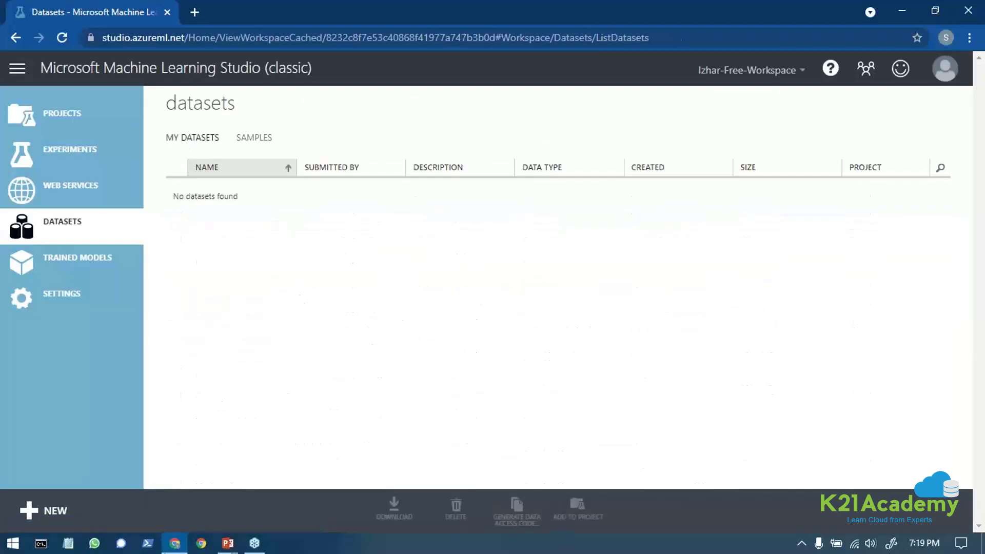
# Step: Review the workspace's lists of trained models, experiments and projects
pyautogui.click(73, 257)
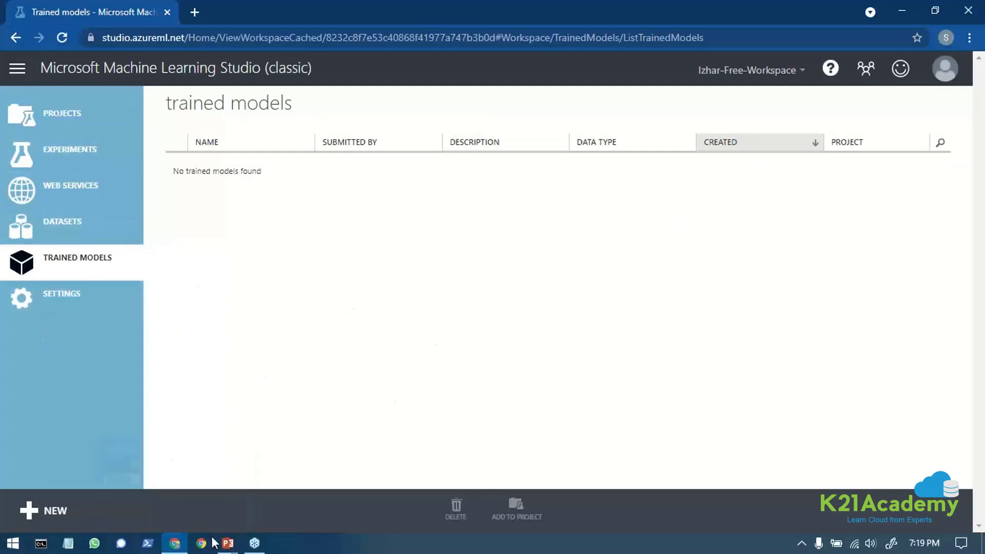
pyautogui.moveTo(175, 543)
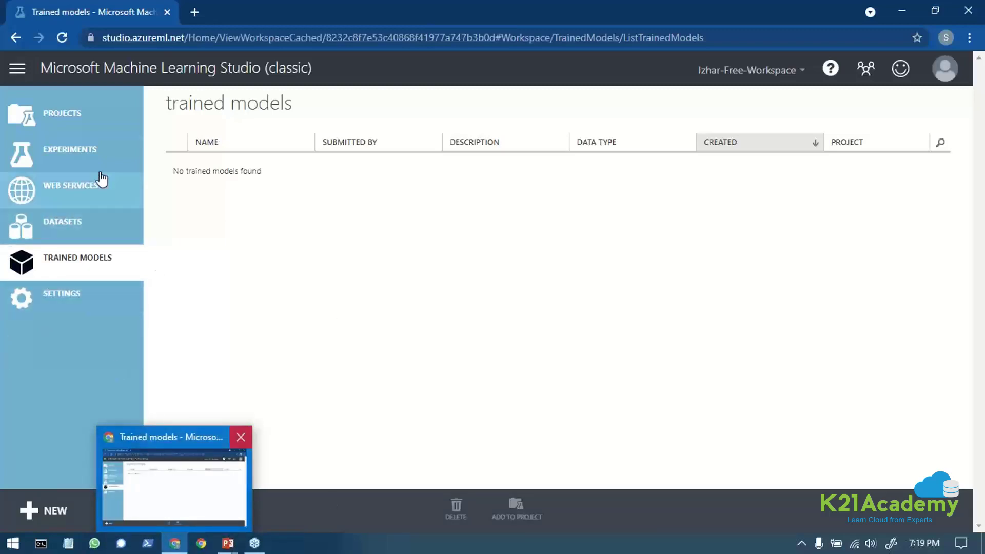
pyautogui.click(88, 157)
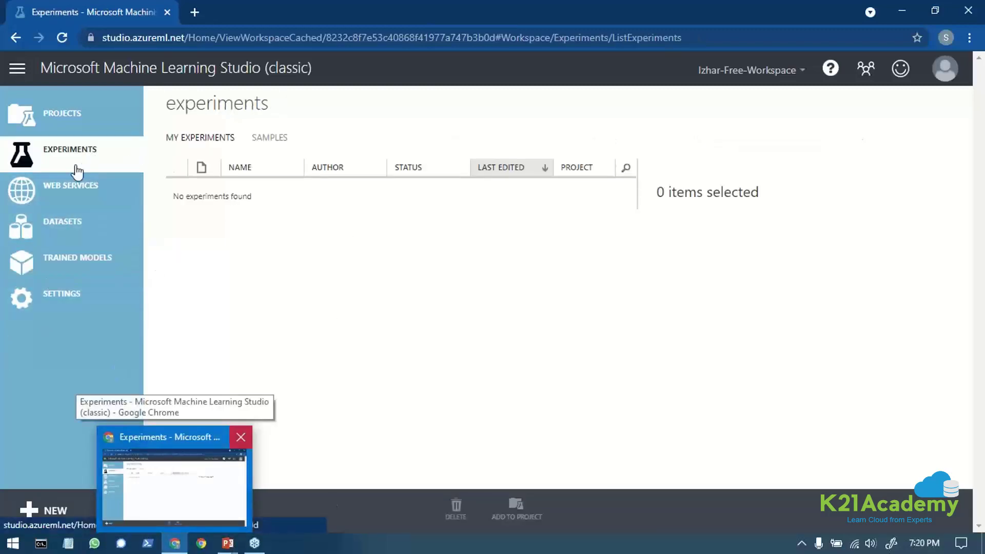
pyautogui.click(55, 117)
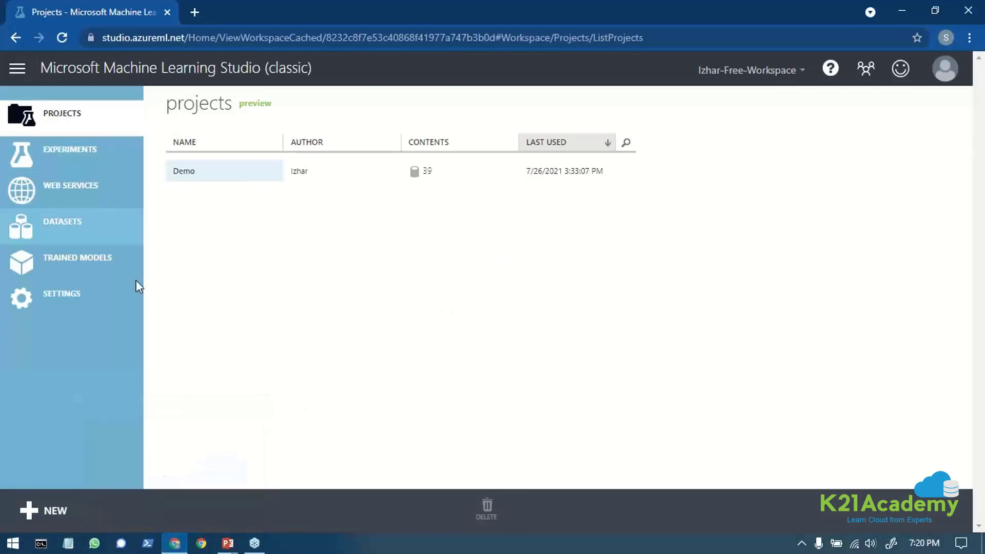
pyautogui.click(272, 180)
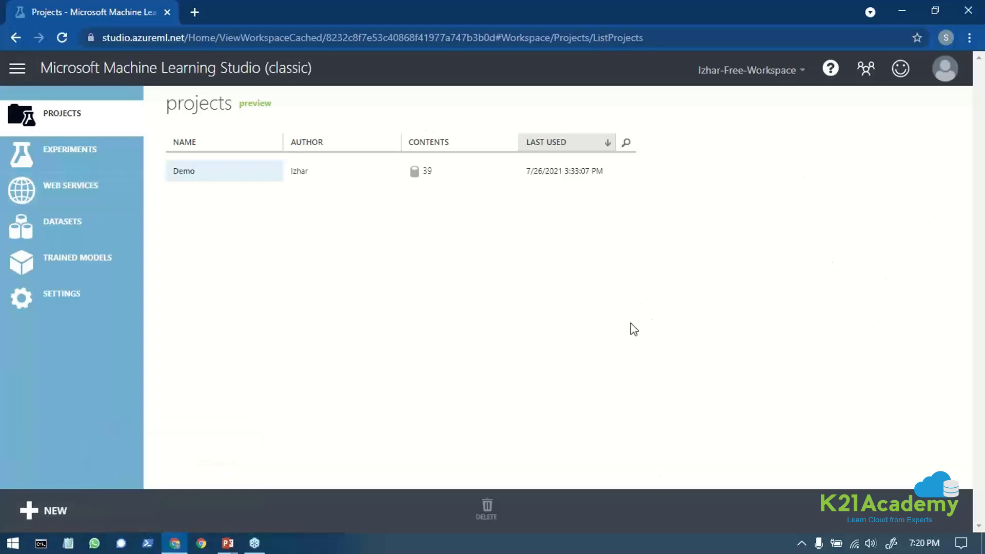
# Step: Create a new blank experiment in the workspace
pyautogui.click(23, 516)
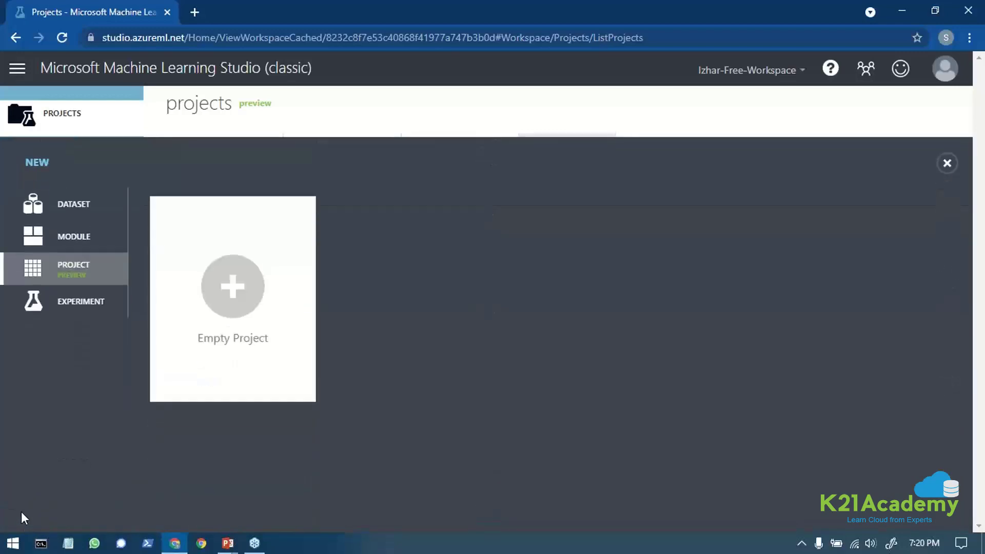
pyautogui.click(48, 310)
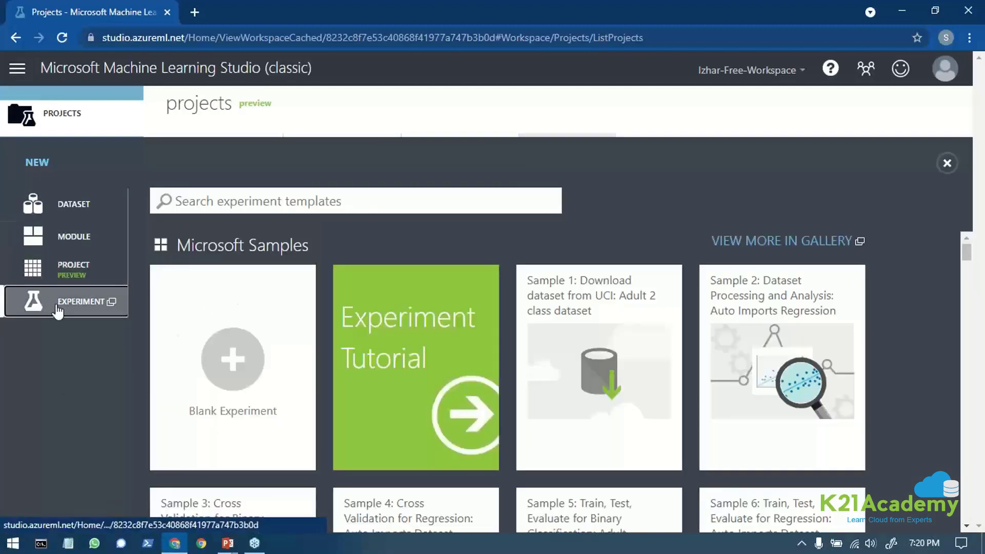
pyautogui.click(232, 365)
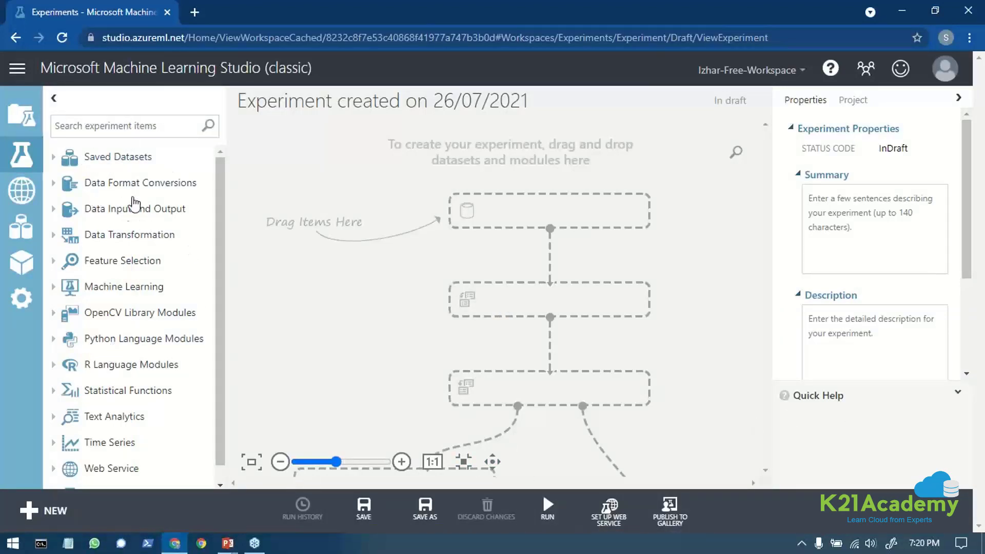
# Step: Rename the new experiment as "Vehicle price prediction"
pyautogui.scroll(-1, 102, 269)
pyautogui.scroll(-3, 102, 268)
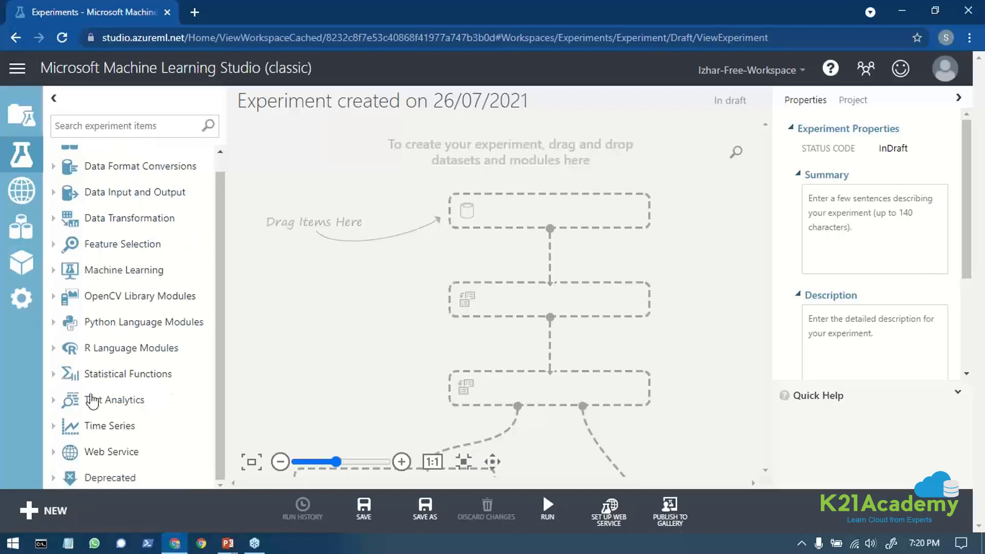
pyautogui.scroll(3, 134, 378)
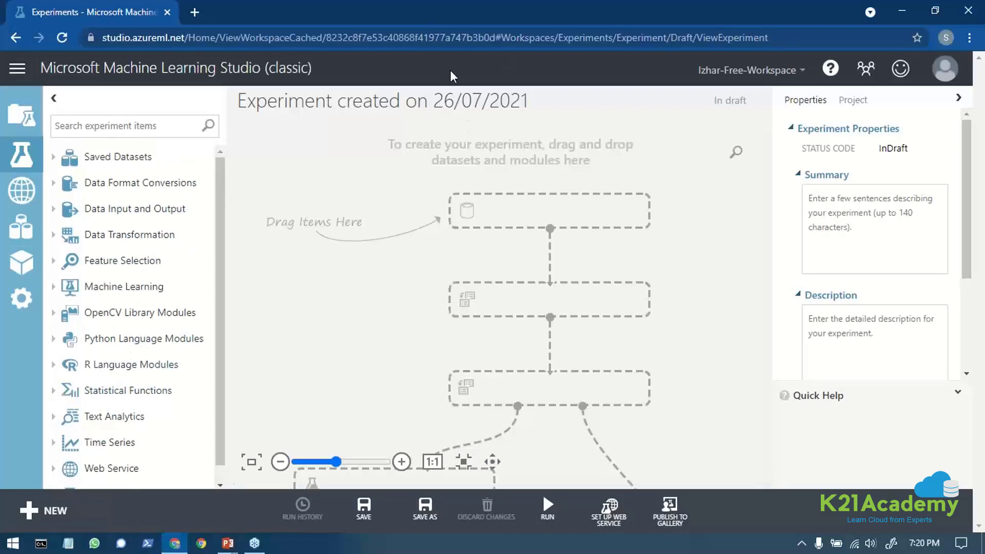
pyautogui.moveTo(506, 103); pyautogui.dragTo(354, 106)
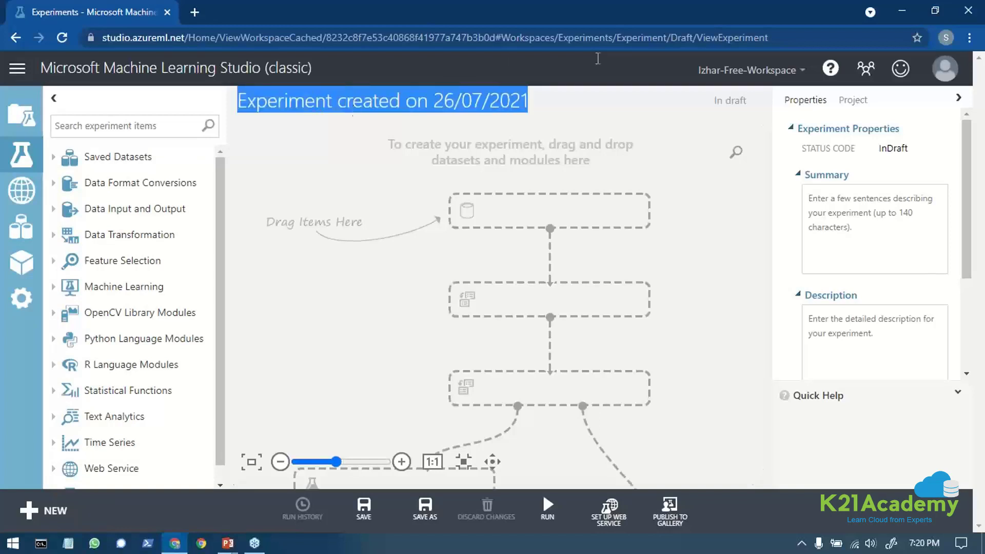
pyautogui.press('BackSpace')
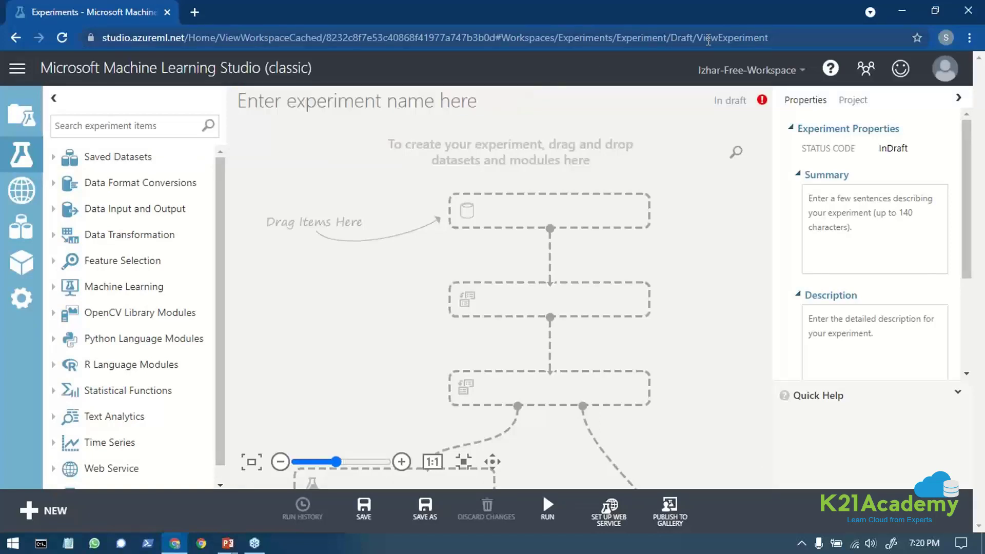
pyautogui.write('Vehicle price prediction')
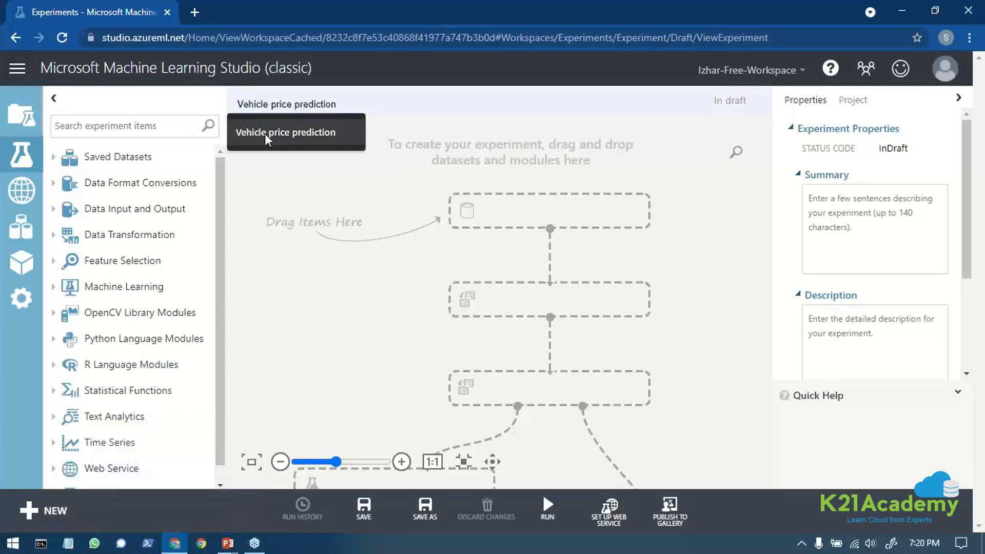
pyautogui.click(266, 139)
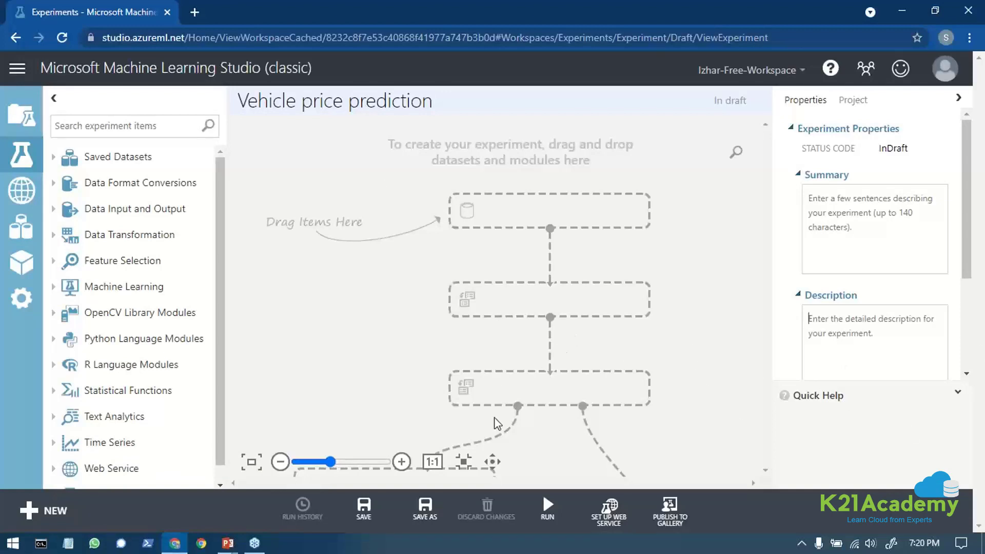
pyautogui.click(495, 462)
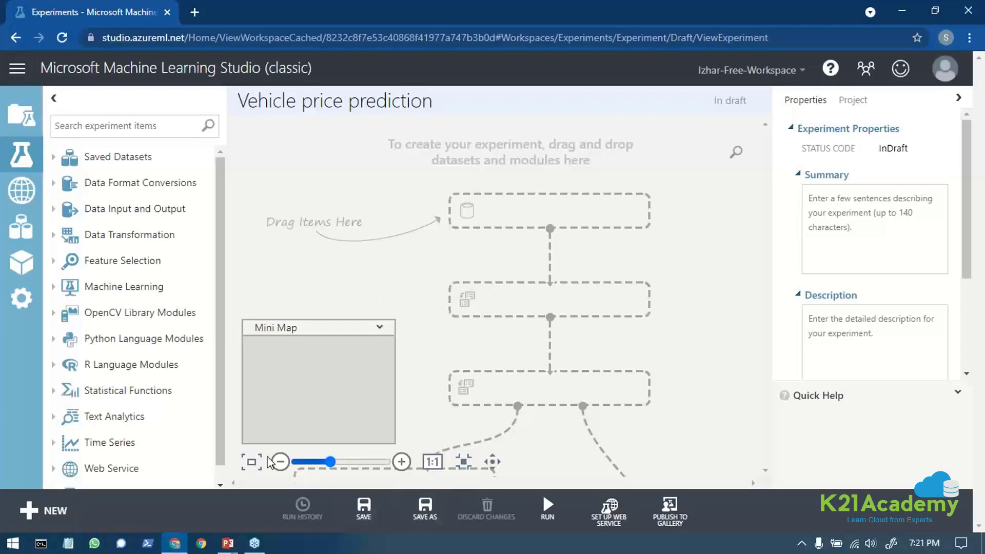
pyautogui.click(463, 461)
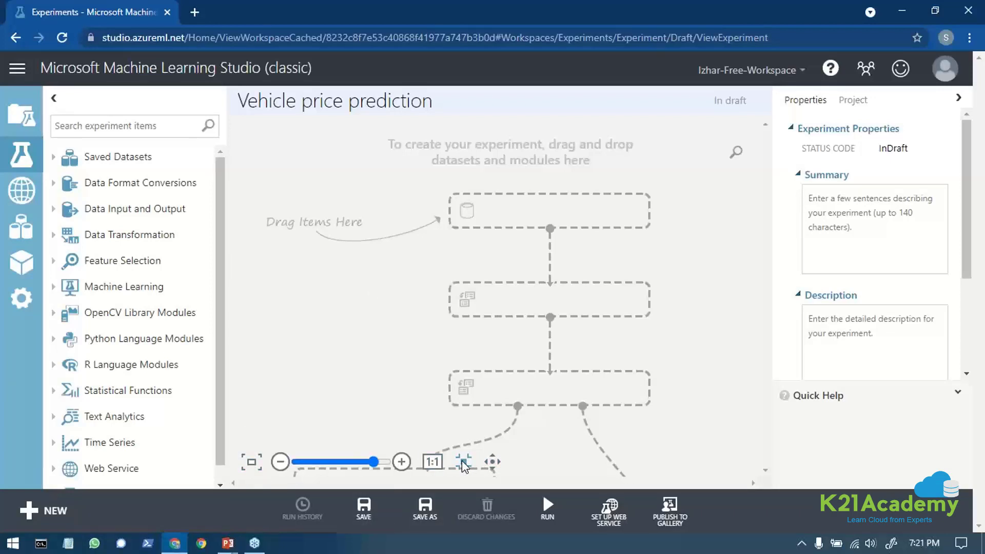
pyautogui.scroll(-3, 441, 290)
pyautogui.scroll(-2, 442, 290)
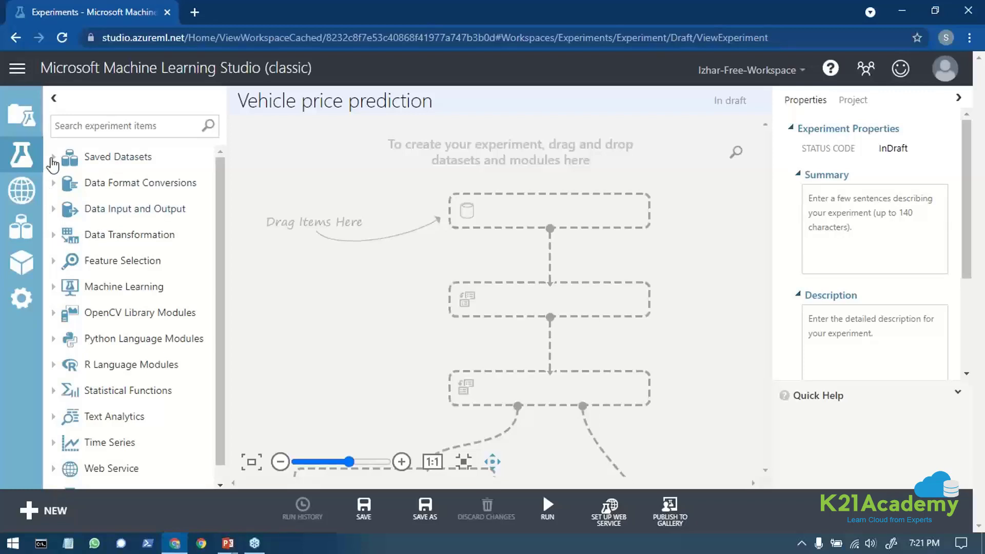
# Step: Examine the full list of sample datasets among the saved datasets and collapse the samples group
pyautogui.click(54, 158)
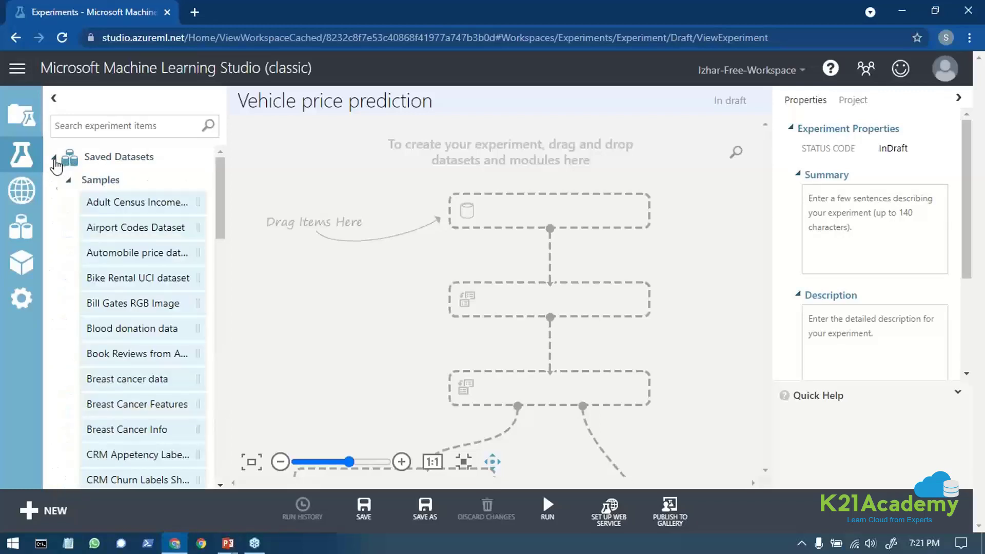
pyautogui.scroll(-2, 143, 337)
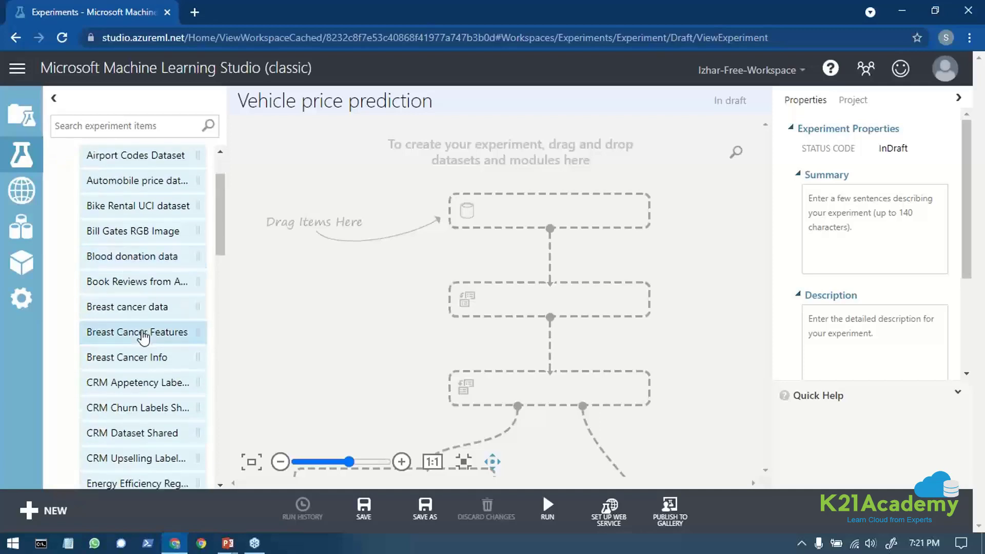
pyautogui.scroll(-5, 143, 339)
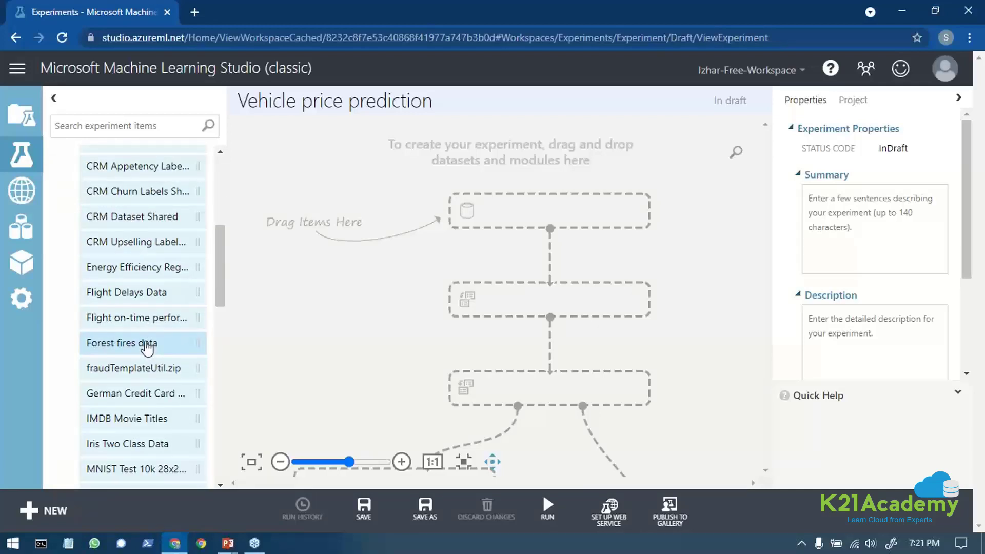
pyautogui.scroll(-9, 149, 351)
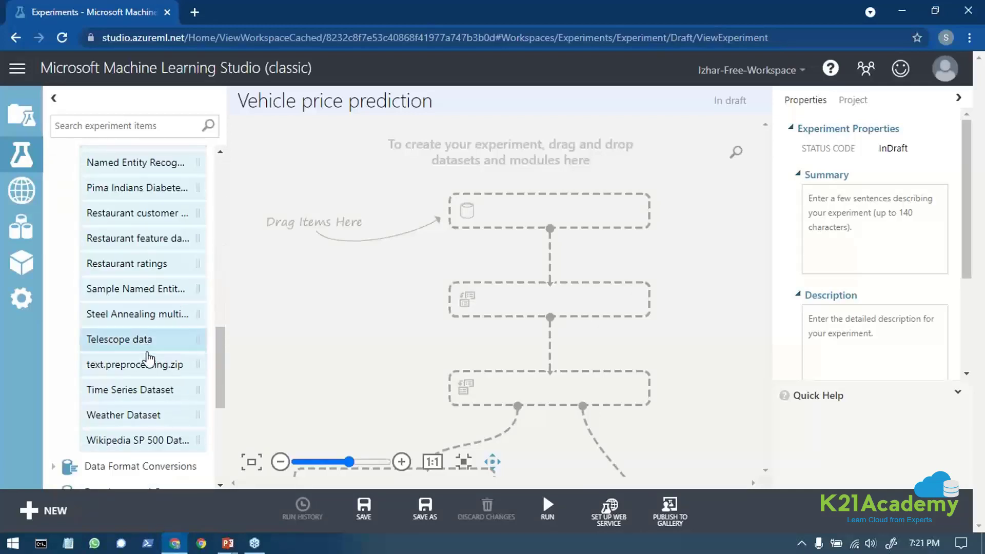
pyautogui.scroll(-4, 149, 354)
pyautogui.scroll(20, 121, 362)
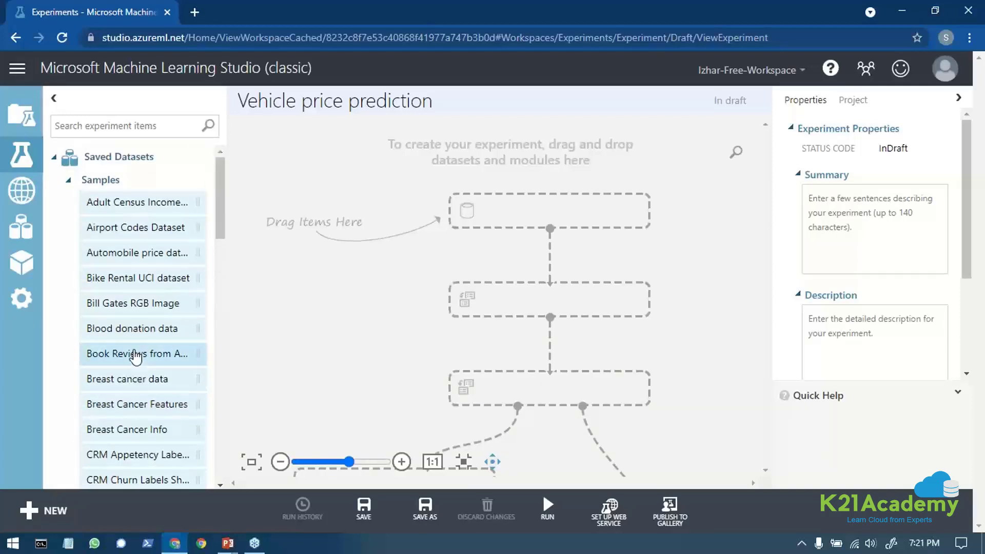
pyautogui.click(68, 180)
# Step: Search the experiment items for "veh" and clear the search
pyautogui.click(107, 129)
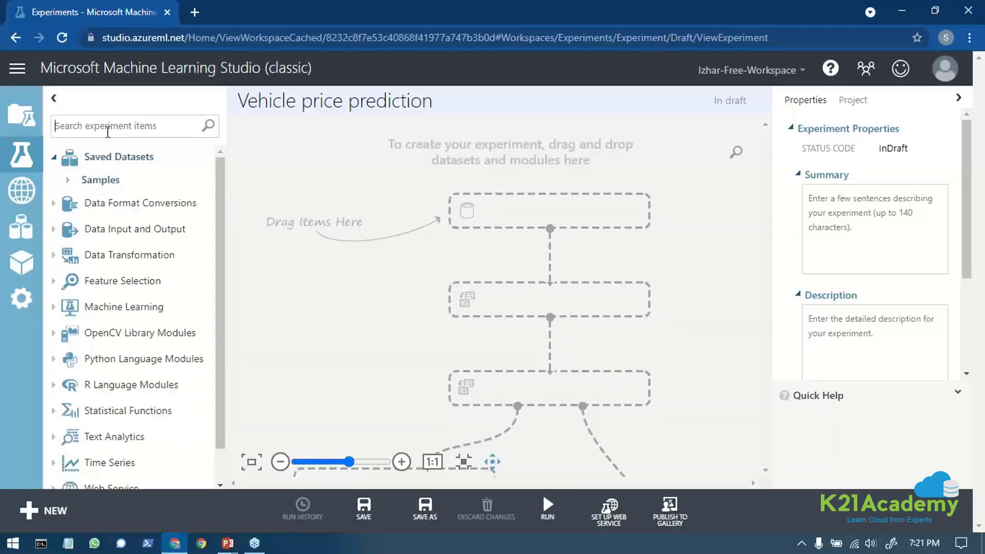
pyautogui.write('veh')
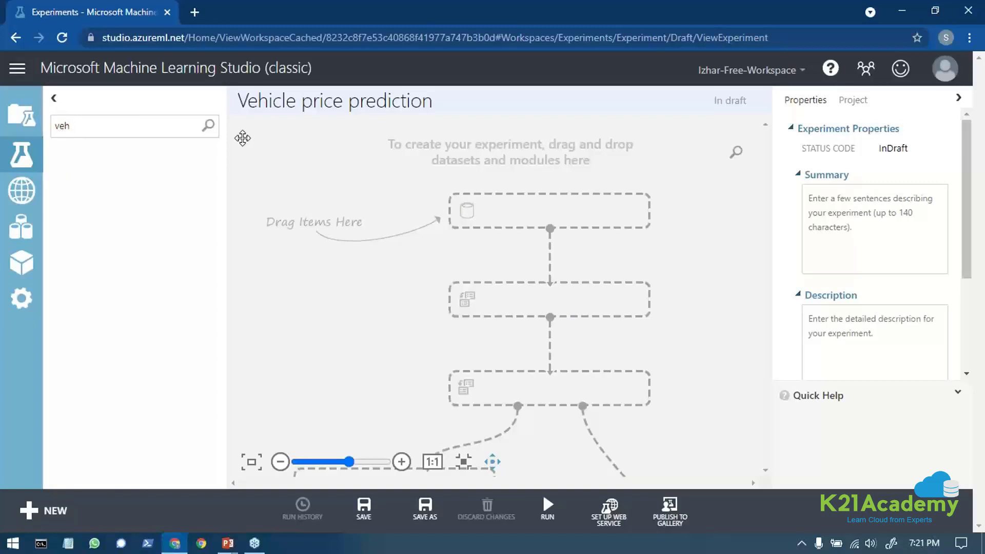
pyautogui.press('BackSpace')
pyautogui.press('BackSpace')
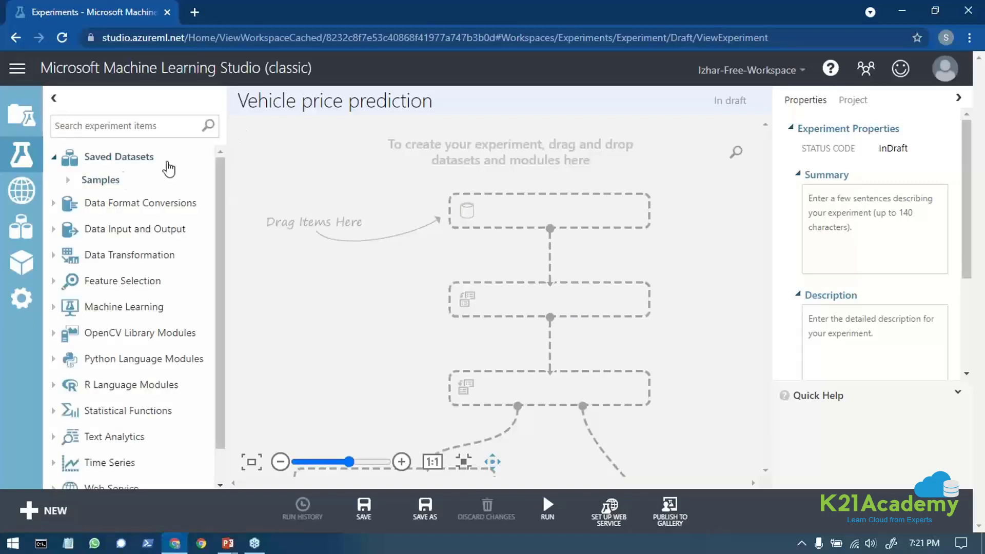
# Step: Reopen the samples group of the saved datasets and look for a dataset suited to vehicle price prediction
pyautogui.click(58, 160)
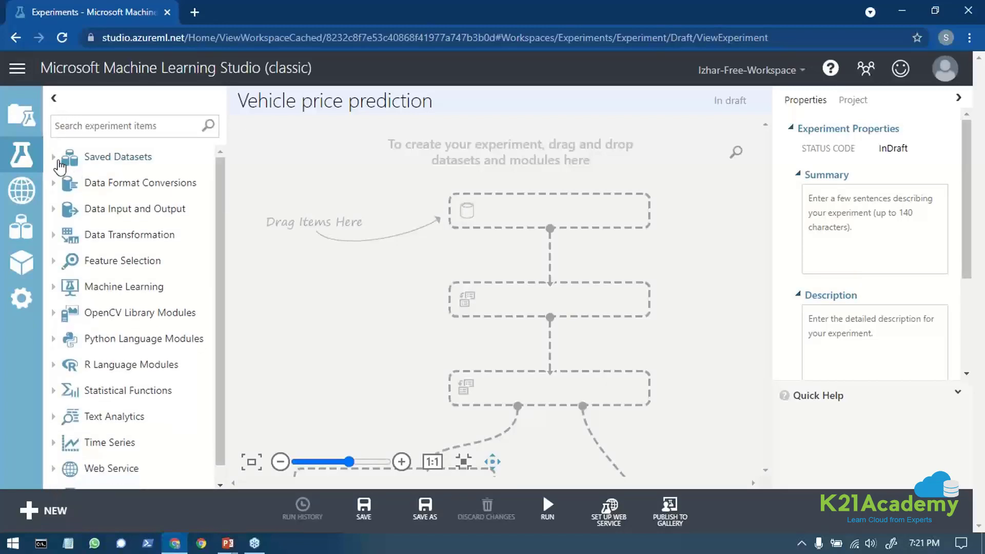
pyautogui.click(58, 161)
pyautogui.click(67, 180)
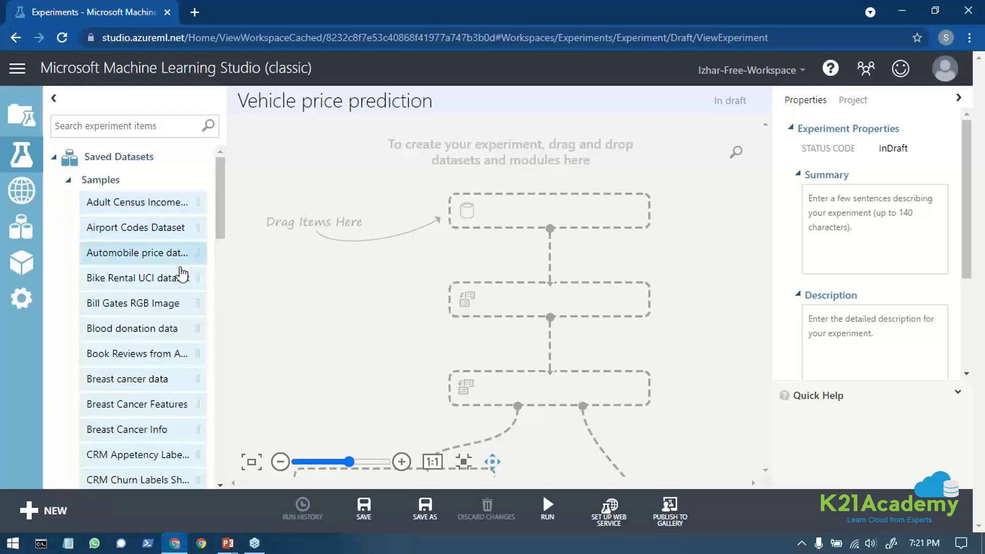
pyautogui.scroll(-5, 163, 336)
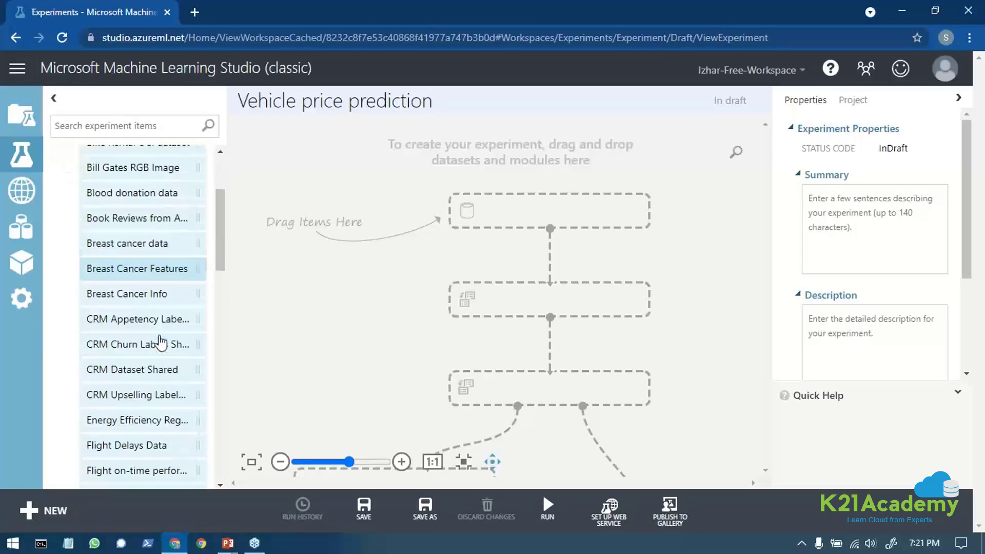
pyautogui.scroll(-3, 161, 342)
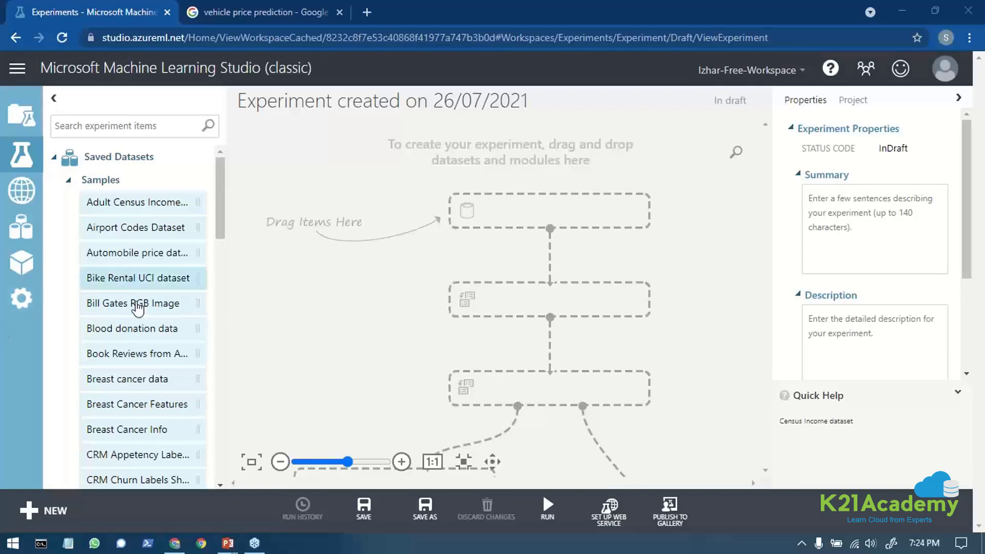
# Step: Add the Automobile price data (Raw) sample dataset to the experiment canvas and position it near the canvas's upper edge
pyautogui.scroll(-6, 134, 316)
pyautogui.scroll(-12, 134, 323)
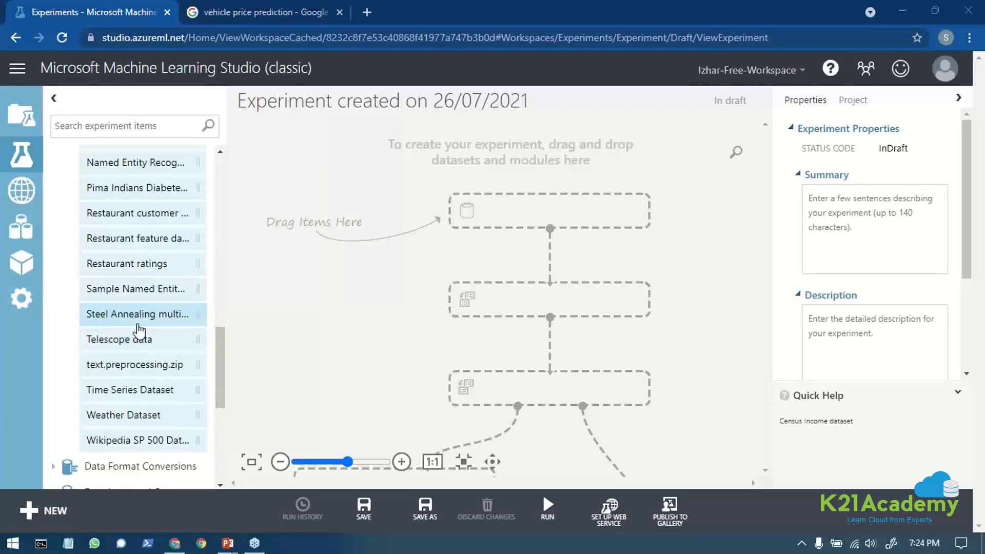
pyautogui.scroll(5, 97, 368)
pyautogui.scroll(10, 98, 359)
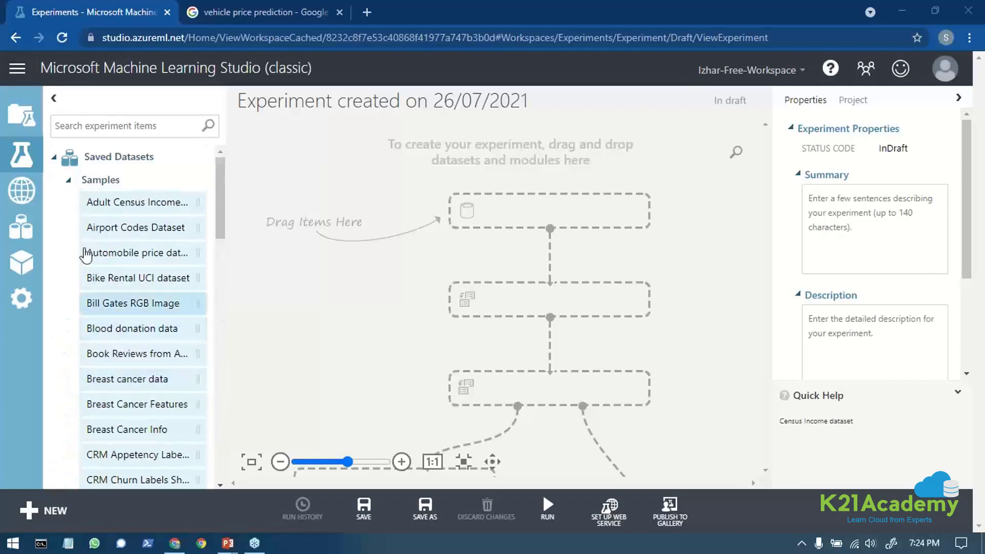
pyautogui.moveTo(199, 251); pyautogui.dragTo(519, 214)
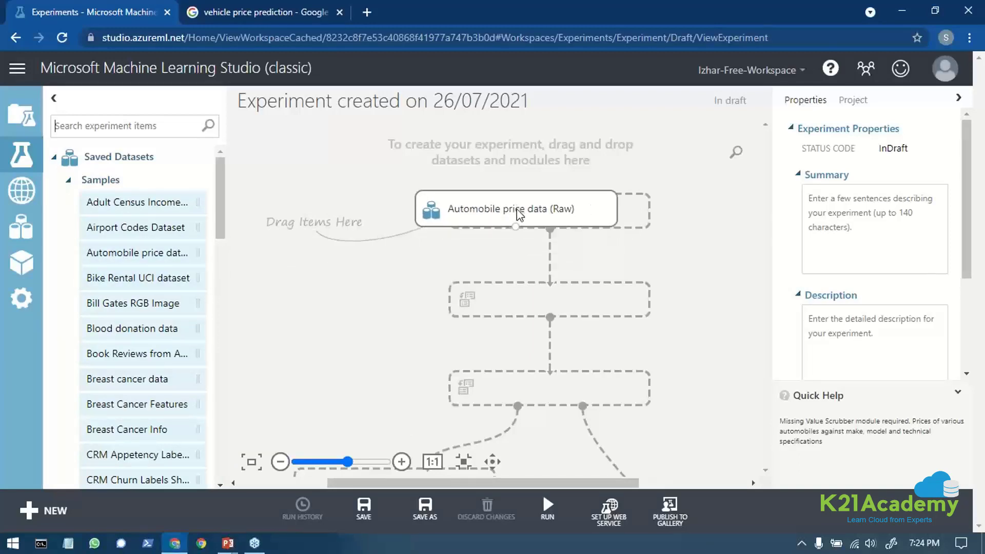
pyautogui.moveTo(523, 223); pyautogui.dragTo(413, 182)
pyautogui.scroll(-2, 656, 259)
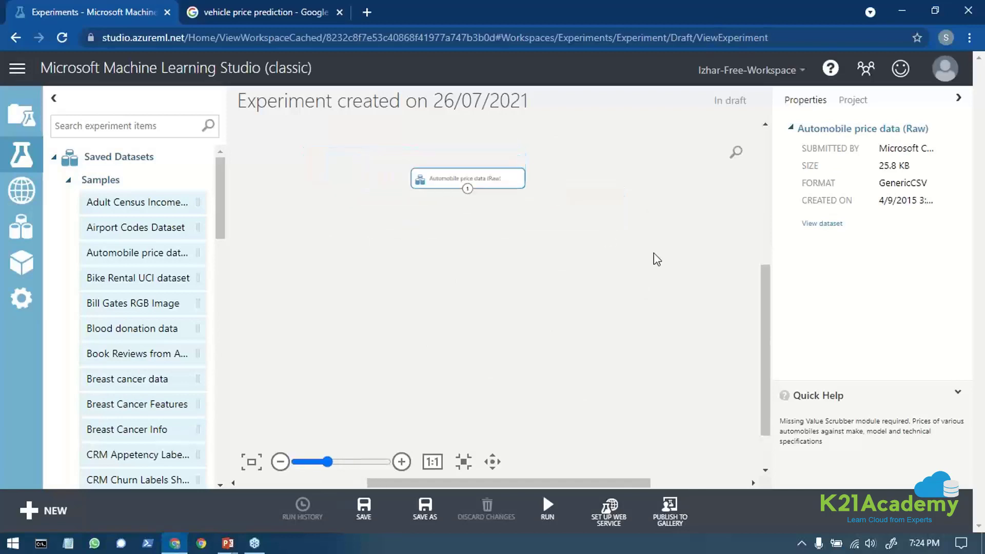
pyautogui.scroll(4, 653, 255)
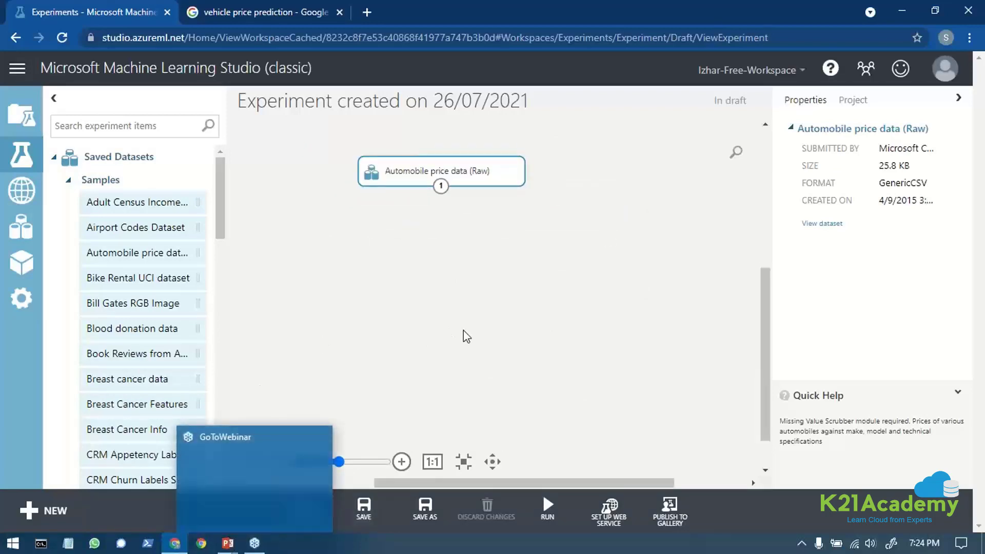
# Step: Show and hide the canvas mini map, and collapse the Saved Datasets category
pyautogui.click(251, 451)
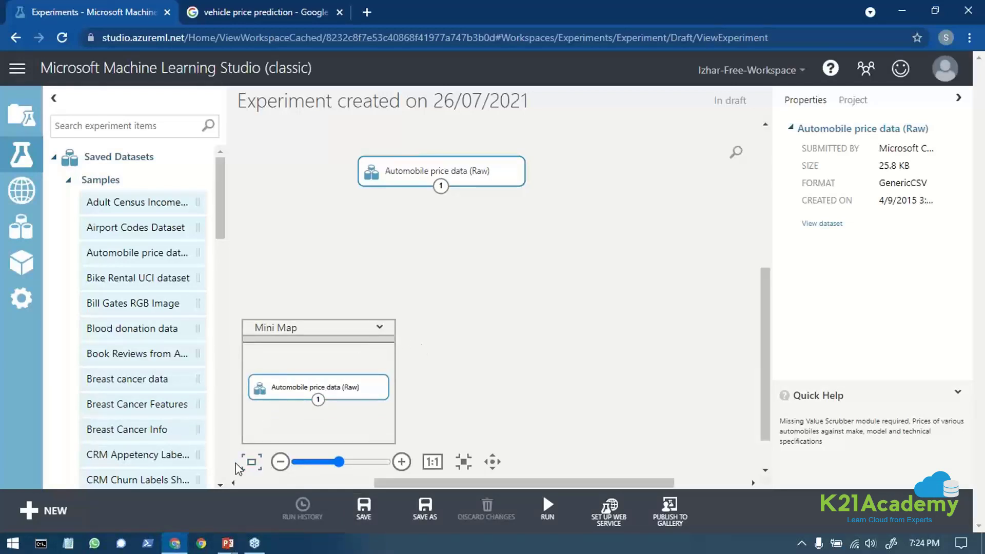
pyautogui.click(251, 464)
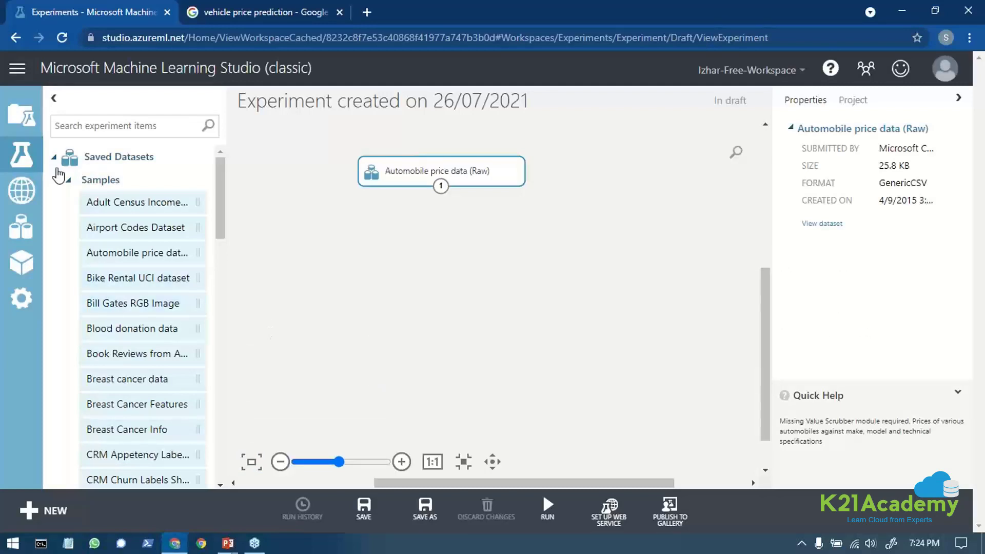
pyautogui.click(54, 159)
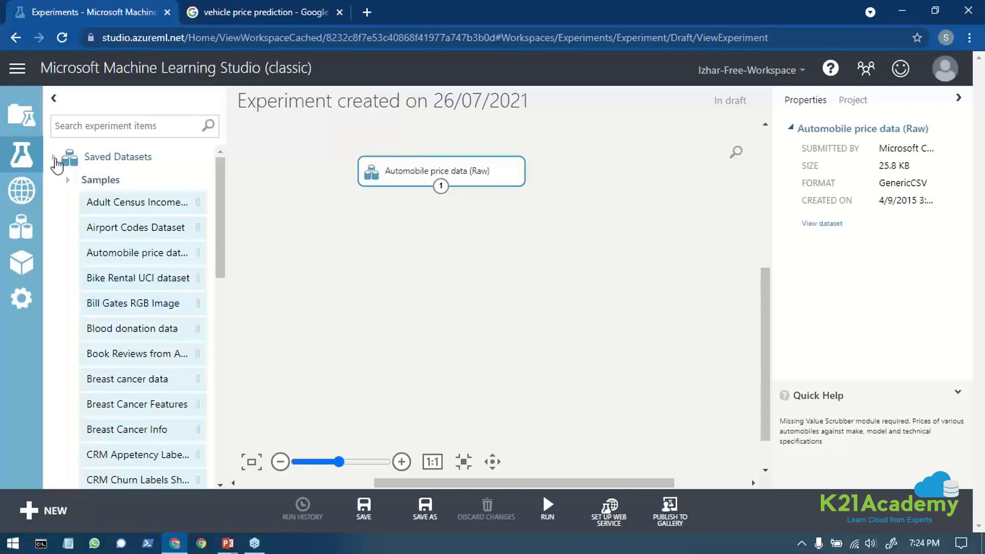
# Step: Visualize the output of the Automobile price data (Raw) dataset
pyautogui.rightClick(437, 174)
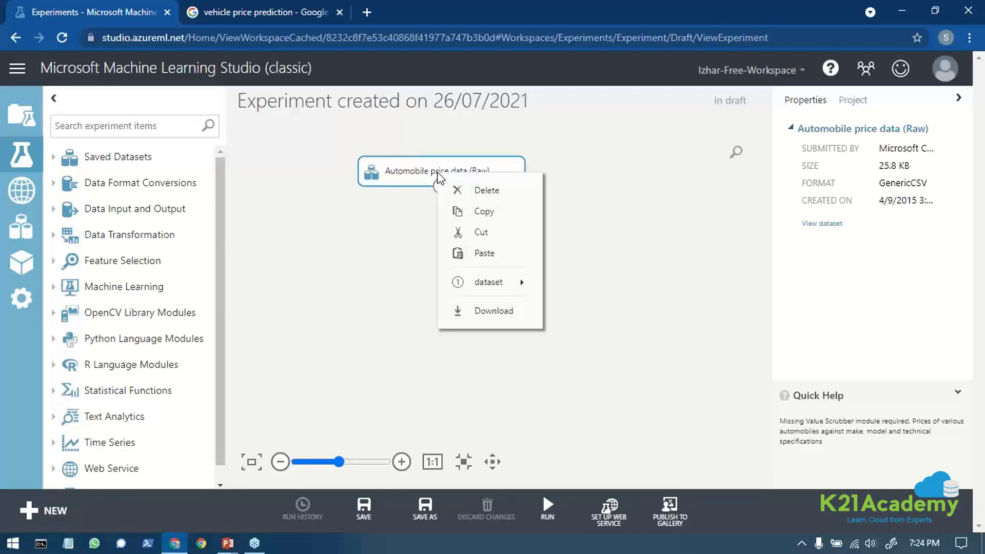
pyautogui.click(359, 230)
pyautogui.click(414, 172)
pyautogui.rightClick(415, 172)
pyautogui.click(414, 172)
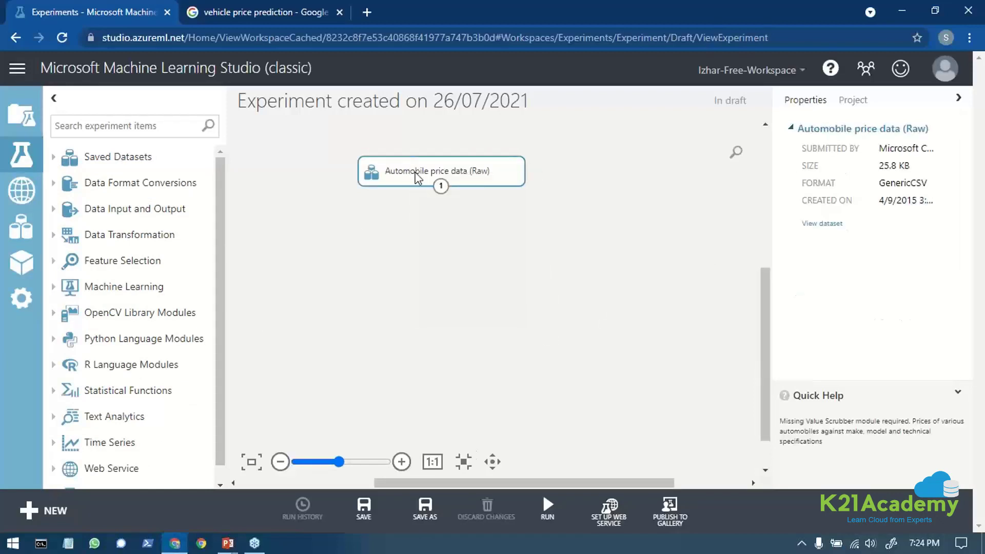
pyautogui.rightClick(441, 190)
pyautogui.click(481, 224)
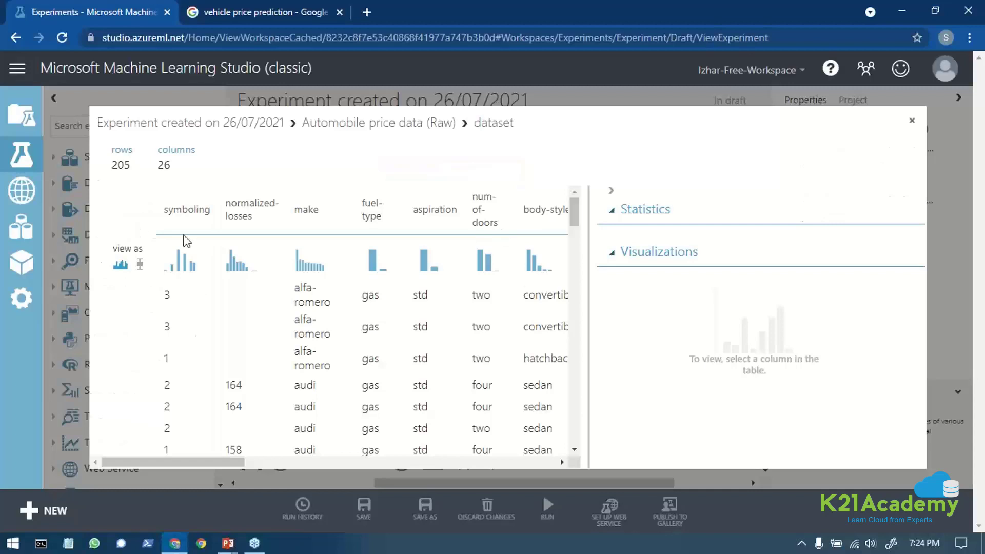
# Step: Examine the vehicle feature columns of the dataset, including fuel-type, num-of-doors and drive-wheels
pyautogui.moveTo(167, 211); pyautogui.dragTo(339, 320)
pyautogui.click(377, 222)
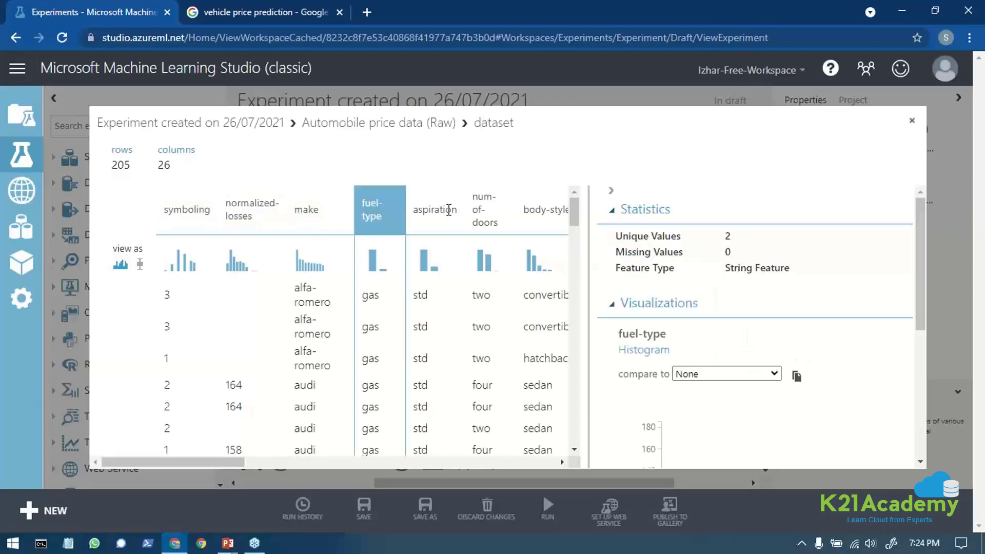
pyautogui.moveTo(417, 216); pyautogui.dragTo(451, 218)
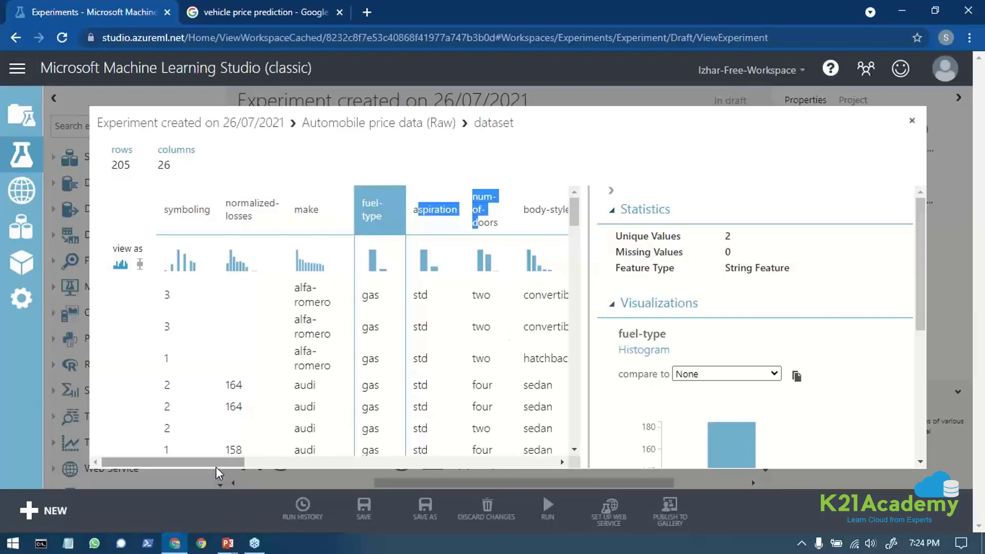
pyautogui.moveTo(216, 468); pyautogui.dragTo(269, 468)
pyautogui.click(291, 280)
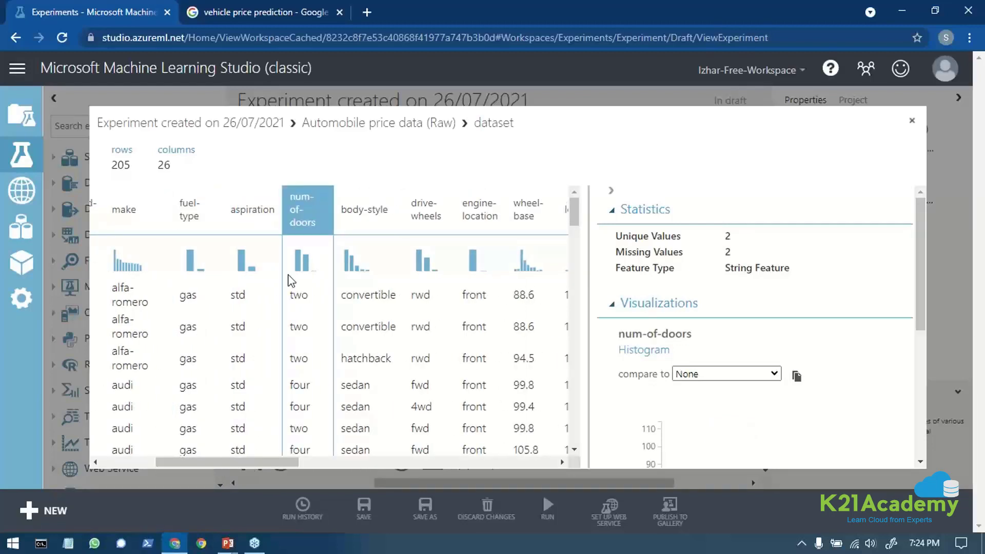
pyautogui.click(350, 209)
pyautogui.moveTo(412, 204); pyautogui.dragTo(458, 216)
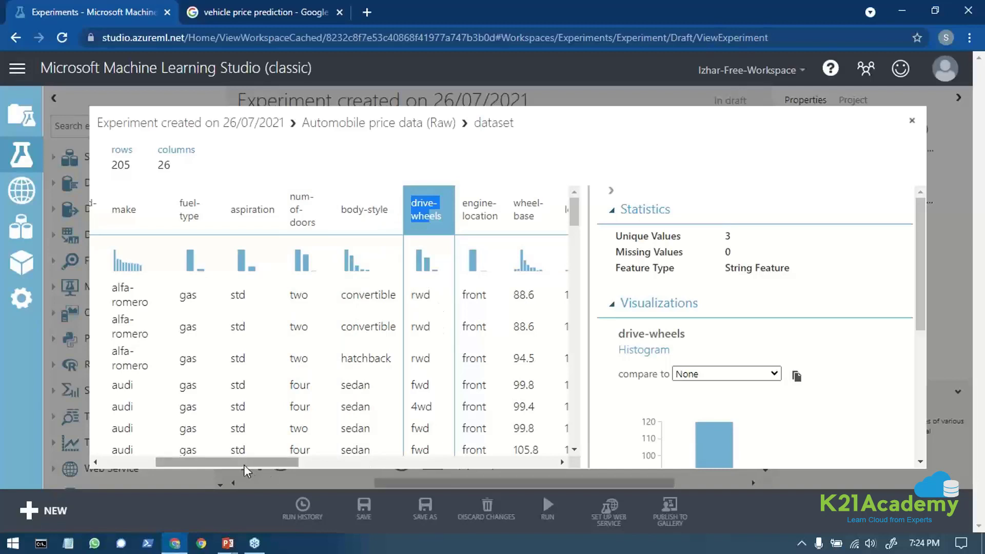
# Step: Examine the remaining columns up to price, check normalized-losses for missing values, and close the dataset visualization
pyautogui.moveTo(246, 469); pyautogui.dragTo(307, 470)
pyautogui.moveTo(263, 202); pyautogui.dragTo(531, 464)
pyautogui.click(527, 307)
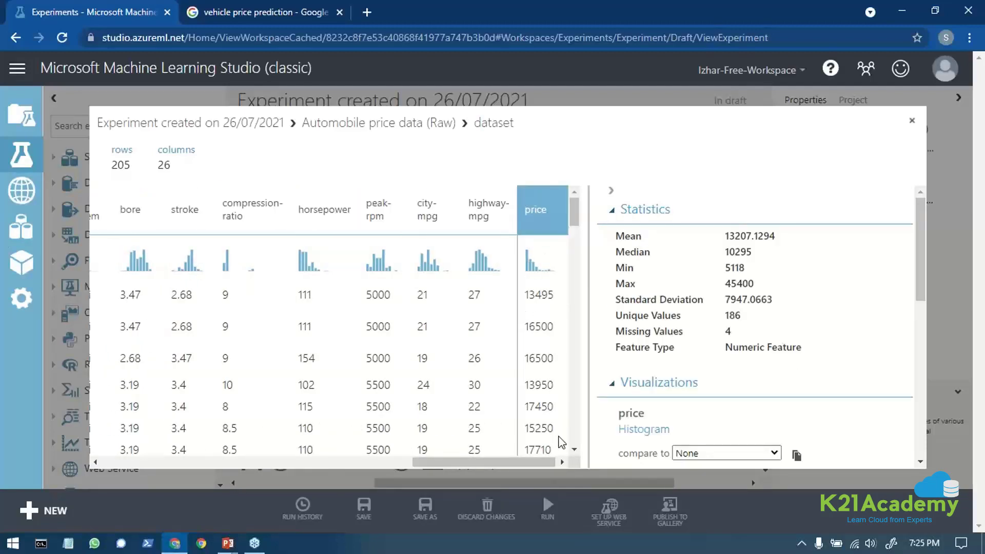
pyautogui.moveTo(498, 223); pyautogui.dragTo(100, 223)
pyautogui.click(250, 369)
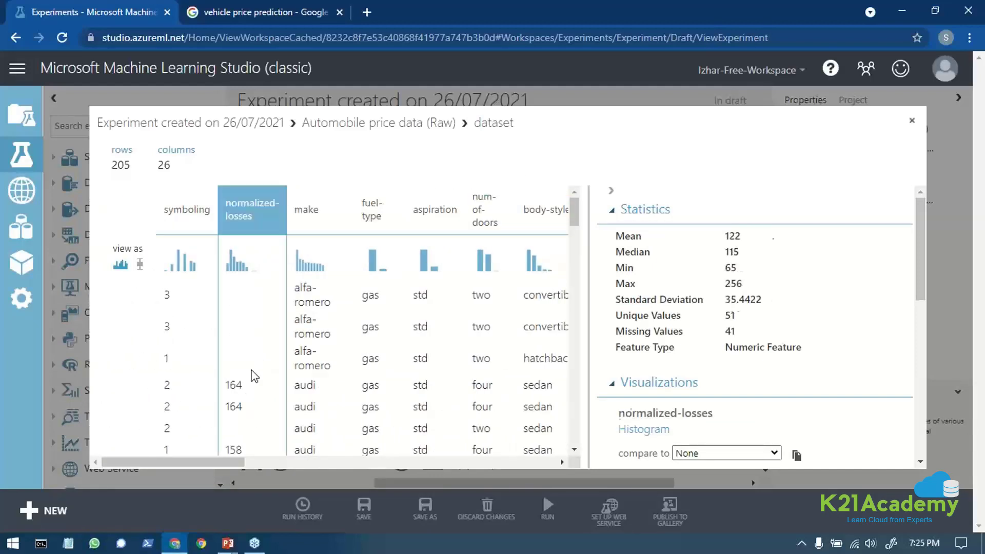
pyautogui.click(911, 120)
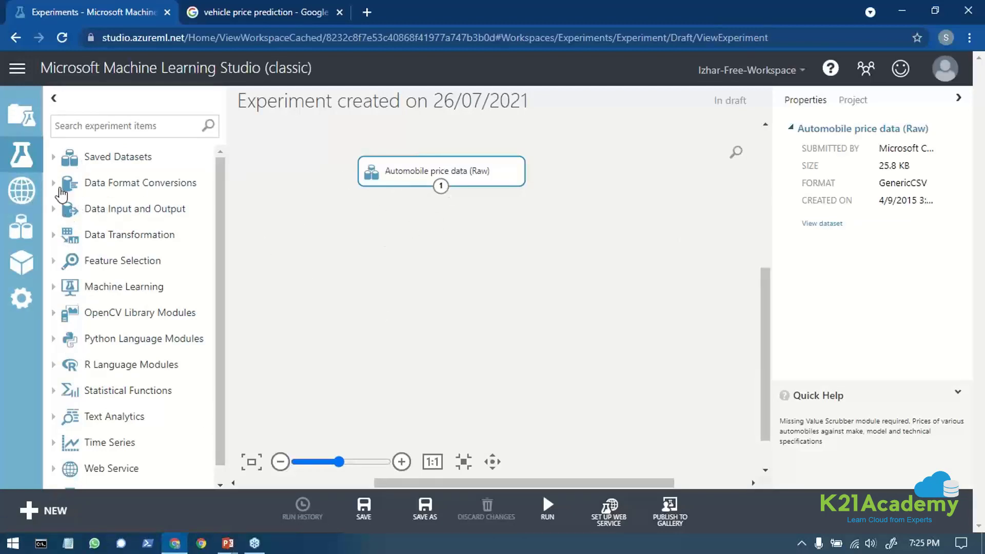
# Step: Review the modules in the Data Format Conversions category and collapse it again
pyautogui.click(54, 185)
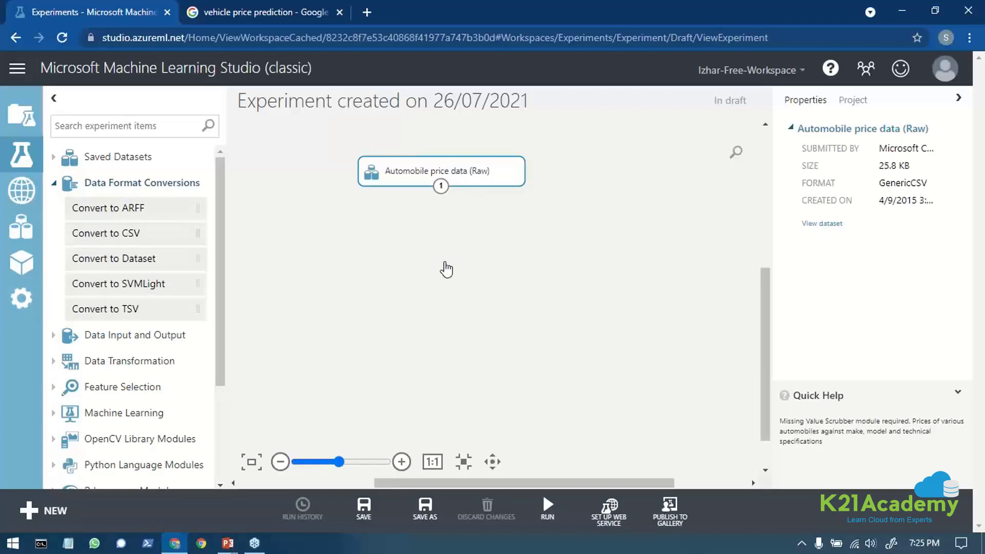
pyautogui.click(54, 184)
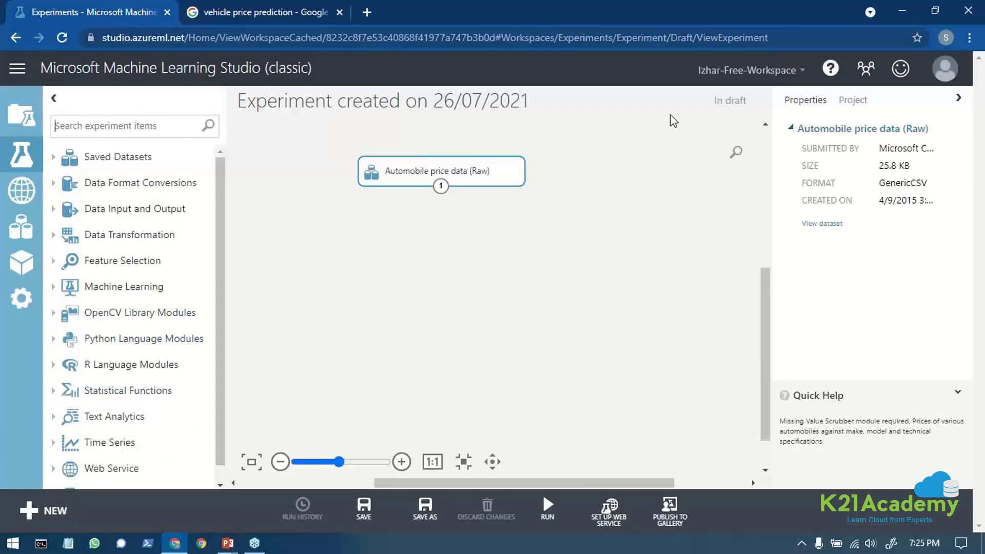
# Step: Search the experiment items for "select", add Select Columns in Dataset below the dataset, and connect the dataset's output to it
pyautogui.write('select')
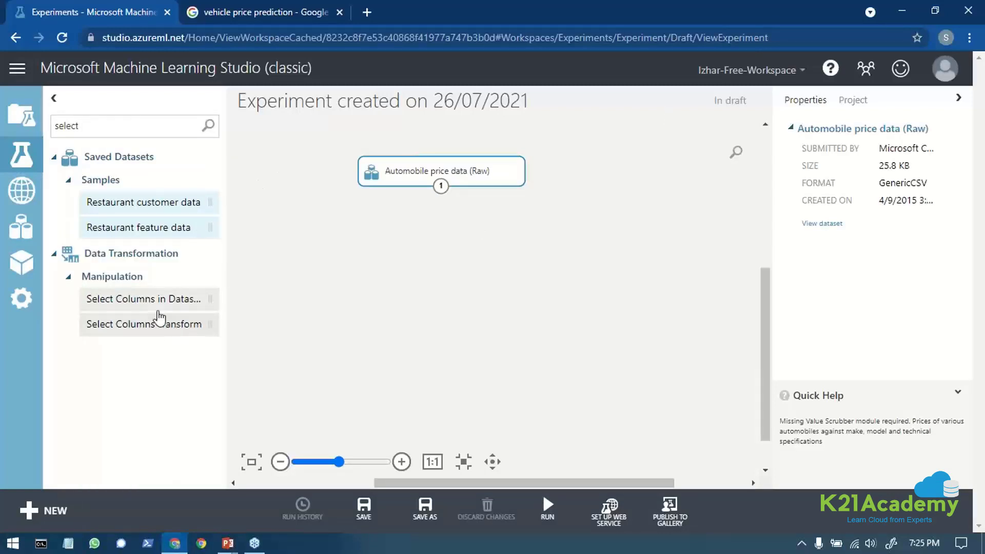
pyautogui.moveTo(154, 303); pyautogui.dragTo(460, 250)
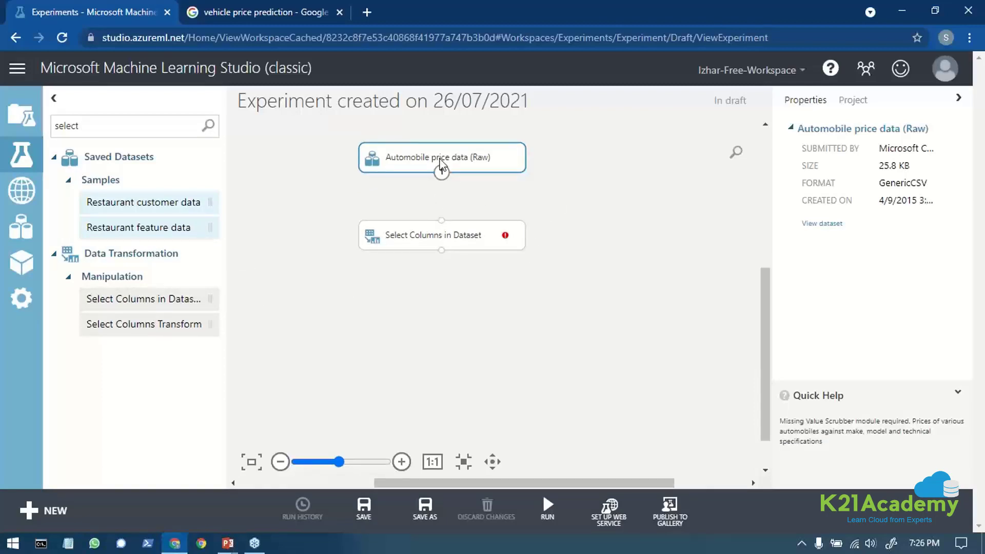
pyautogui.moveTo(437, 174); pyautogui.dragTo(444, 232)
# Step: Check the output options of the Select Columns in Dataset module and leave the module selected
pyautogui.click(462, 236)
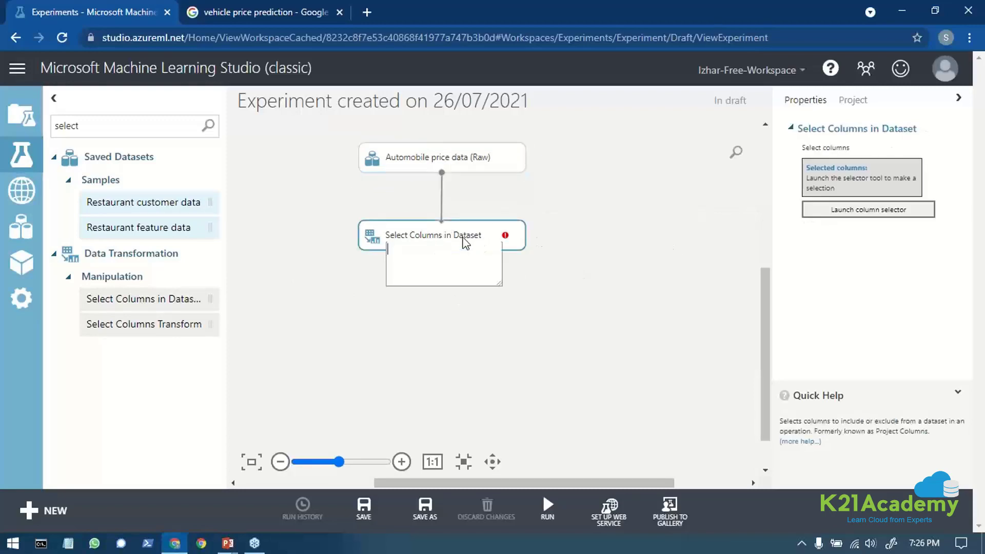
pyautogui.click(446, 267)
pyautogui.click(444, 246)
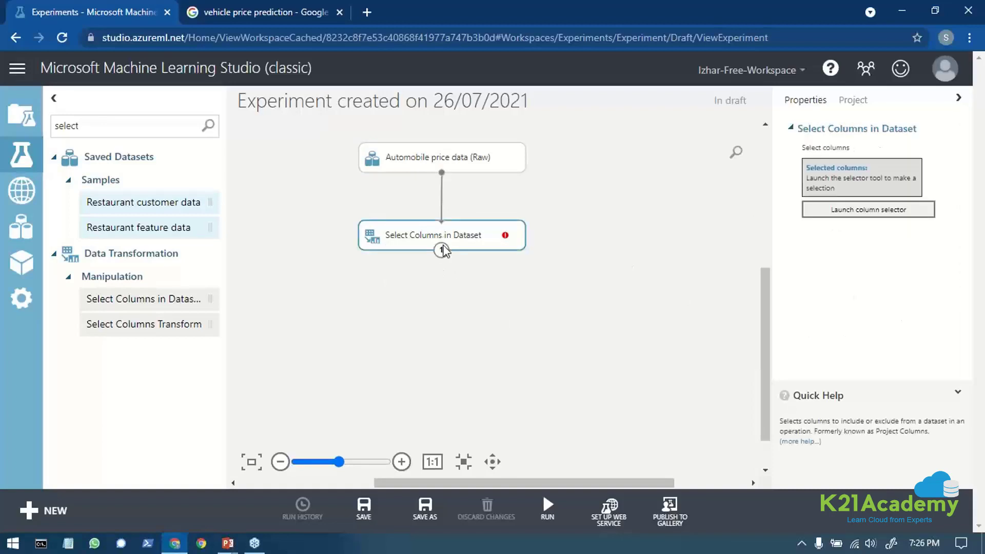
pyautogui.rightClick(442, 249)
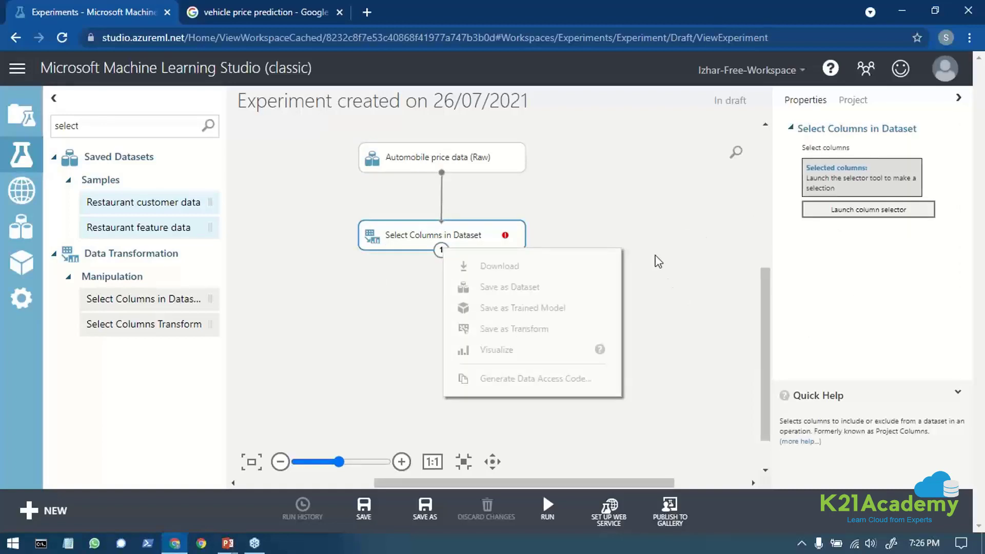
pyautogui.click(653, 260)
pyautogui.rightClick(441, 251)
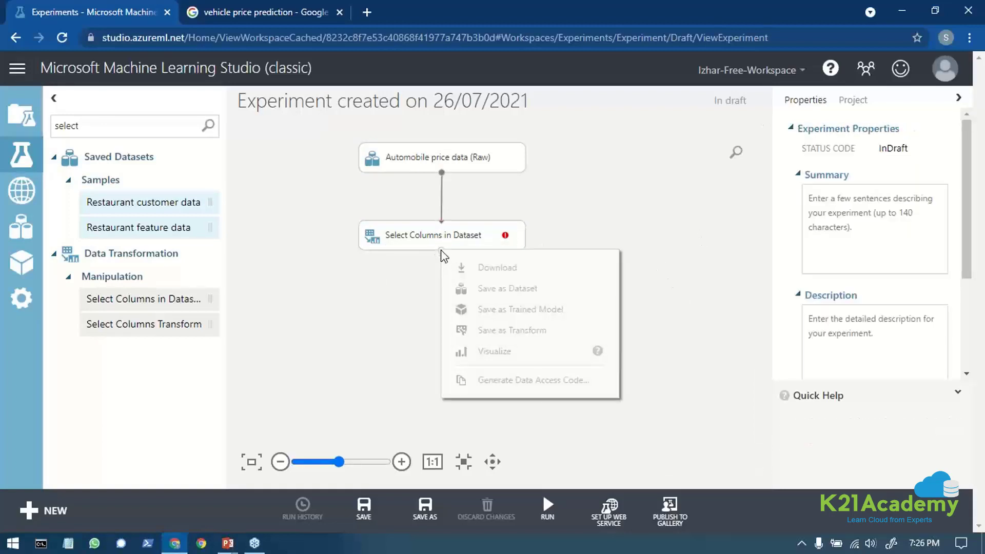
pyautogui.click(438, 249)
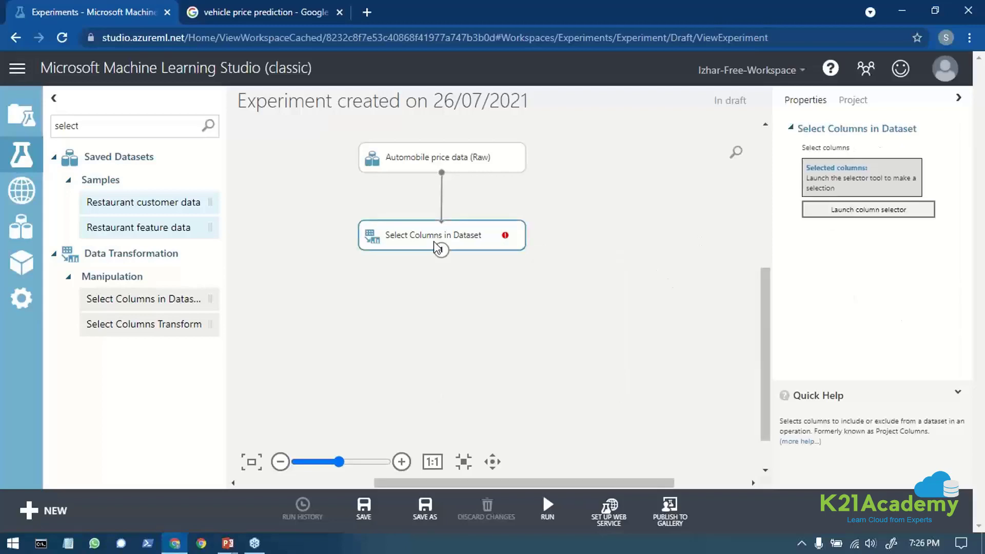
# Step: Open the module's column selector, review the available columns by name, and close it without selecting any
pyautogui.click(855, 220)
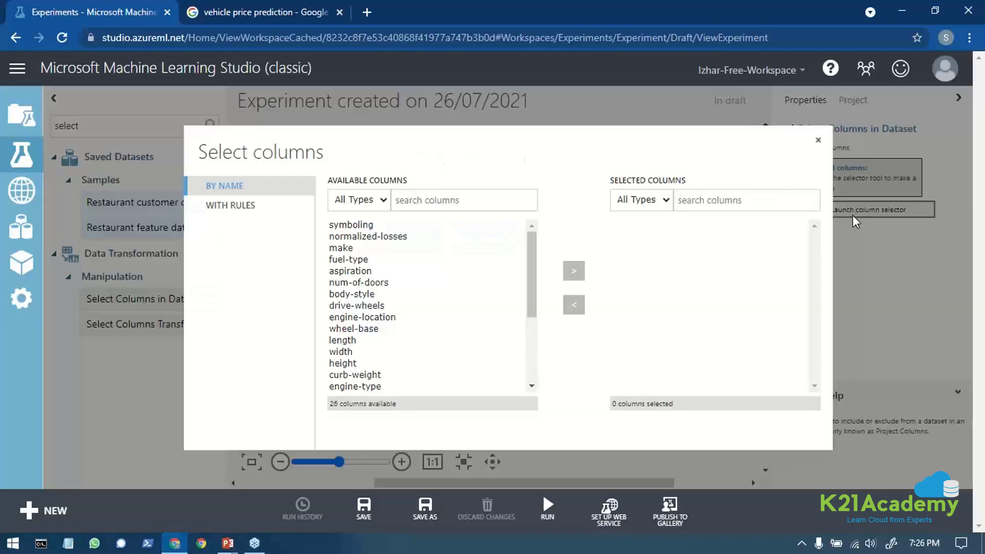
pyautogui.scroll(-3, 436, 321)
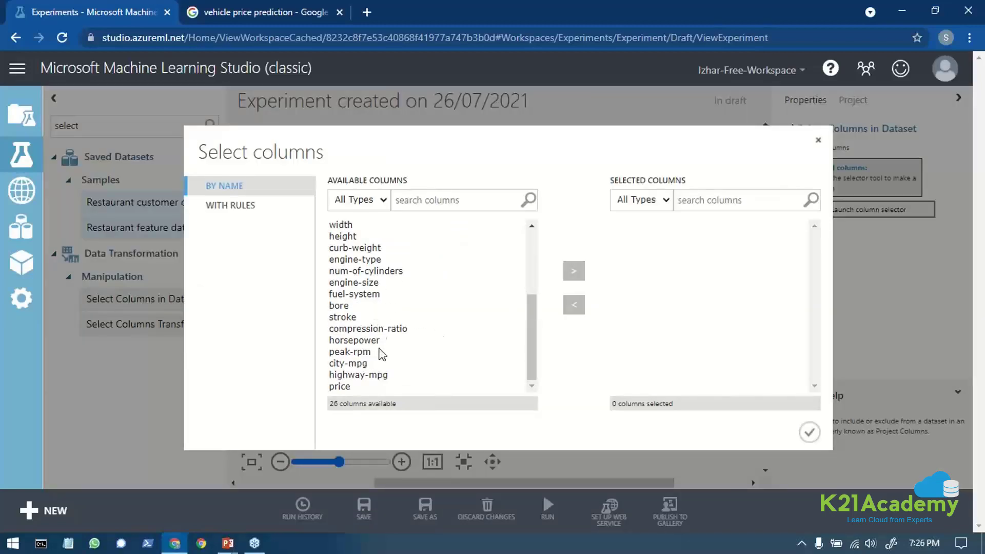
pyautogui.scroll(3, 400, 381)
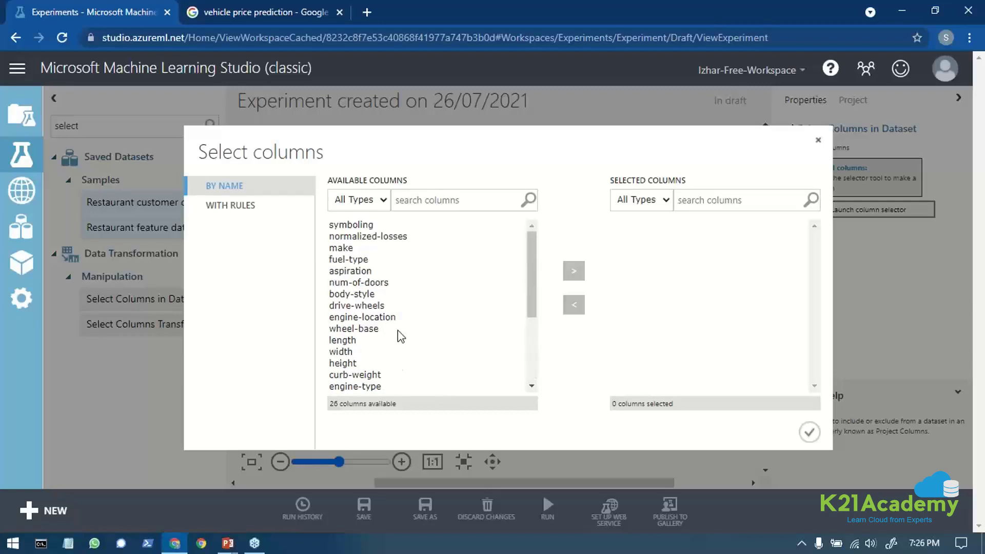
pyautogui.scroll(-3, 386, 299)
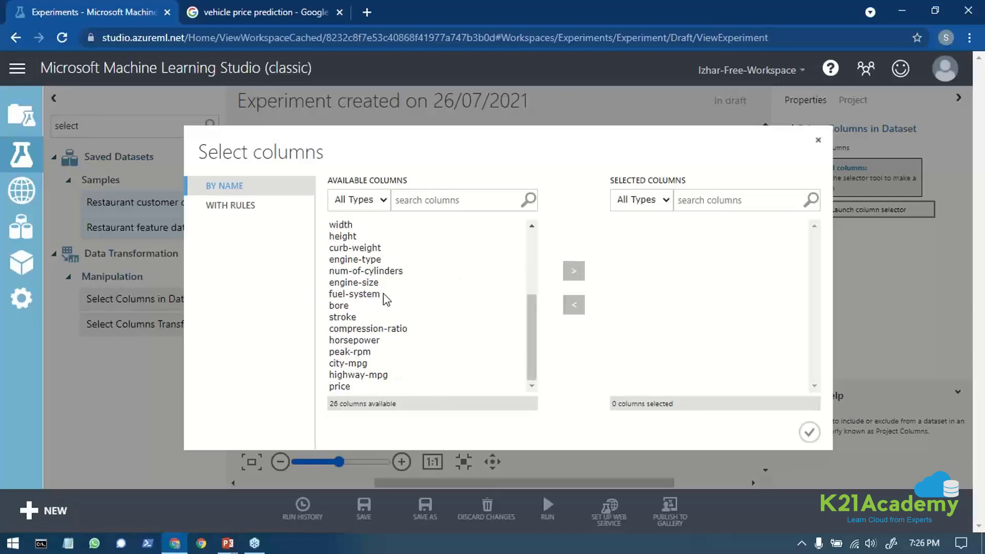
pyautogui.click(818, 141)
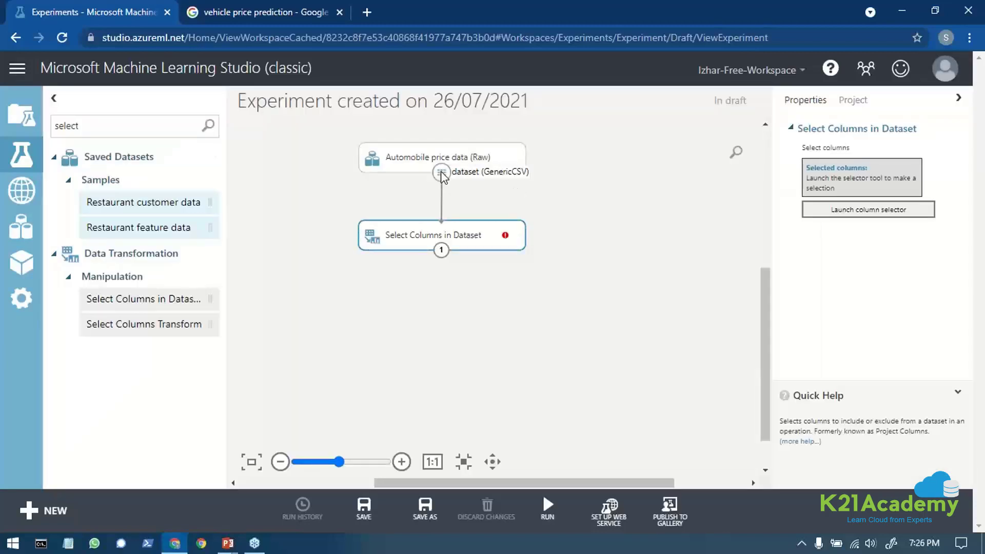
# Step: Visualize the Automobile price data (Raw) output again and examine the statistics and rows of the normalized-losses column
pyautogui.rightClick(442, 176)
pyautogui.click(470, 209)
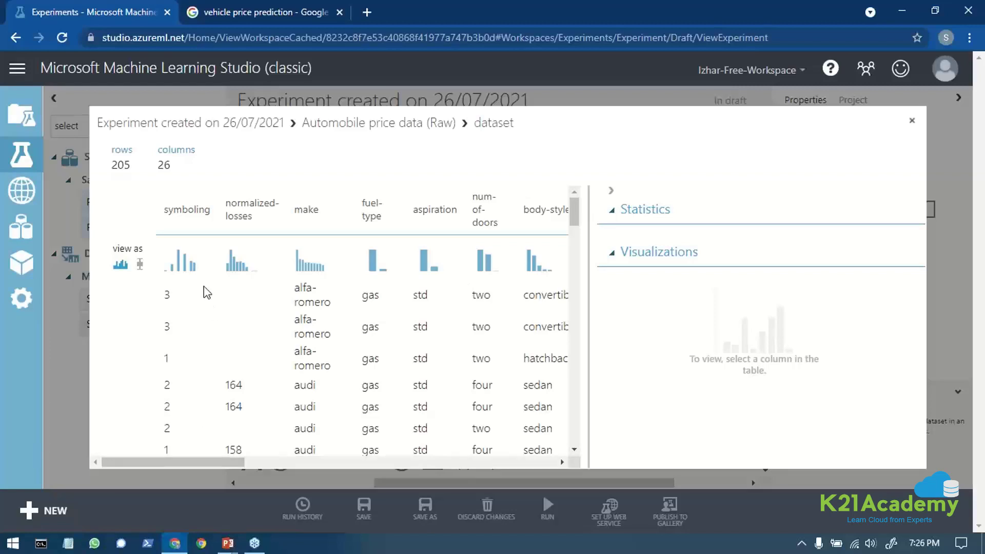
pyautogui.click(253, 212)
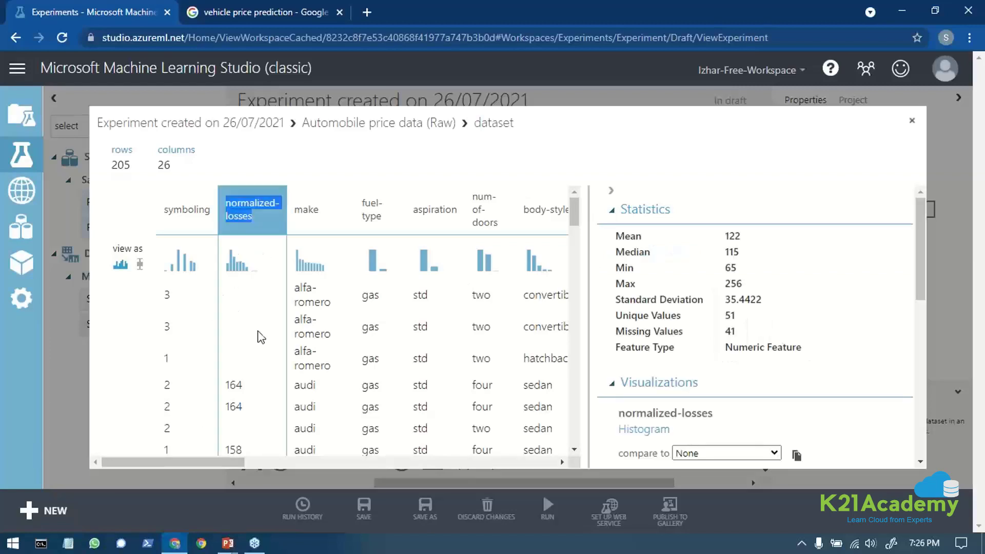
pyautogui.scroll(-5, 220, 398)
pyautogui.scroll(-5, 221, 398)
pyautogui.scroll(3, 226, 397)
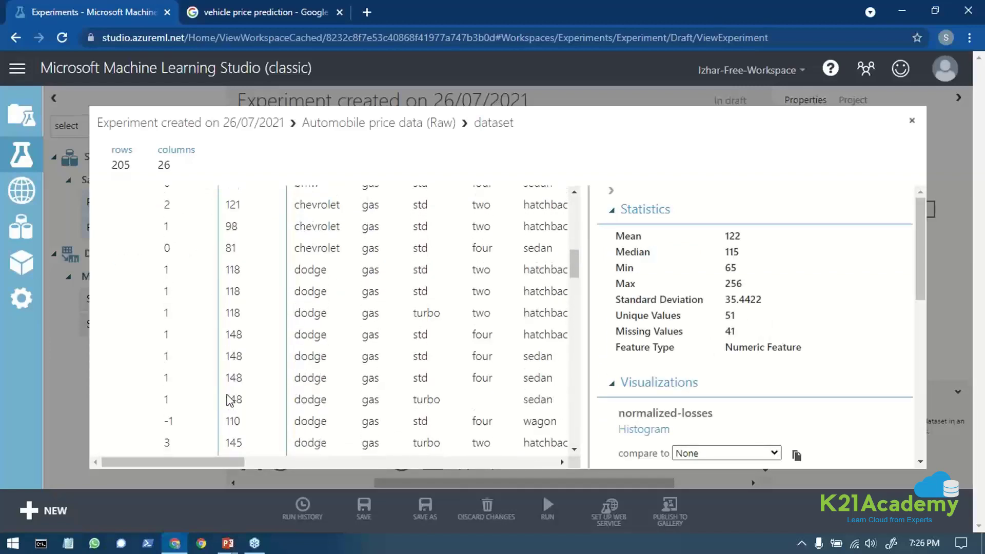
# Step: Check the missing values of normalized-losses, then compare the statistics of the symboling, make, fuel-type and aspiration columns
pyautogui.moveTo(616, 330); pyautogui.dragTo(764, 339)
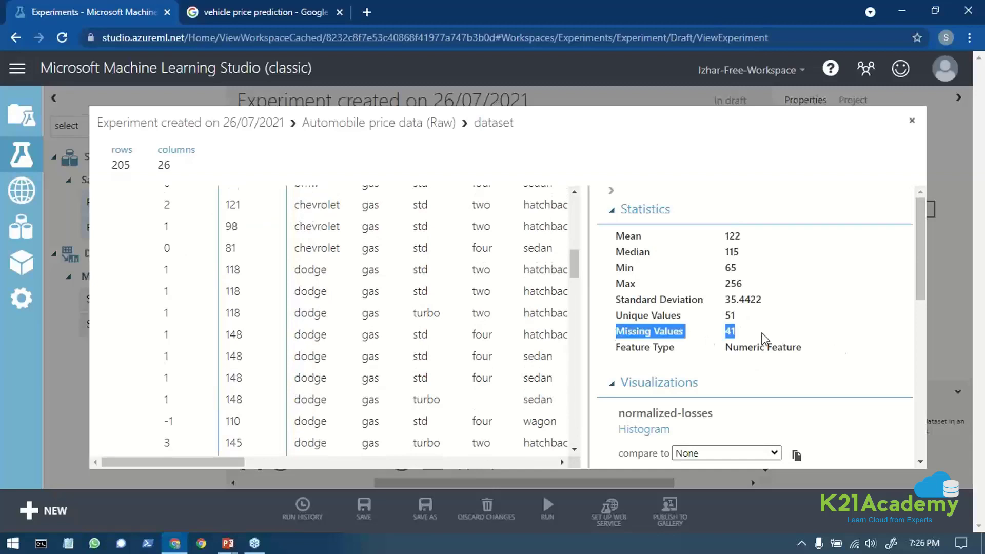
pyautogui.scroll(6, 301, 318)
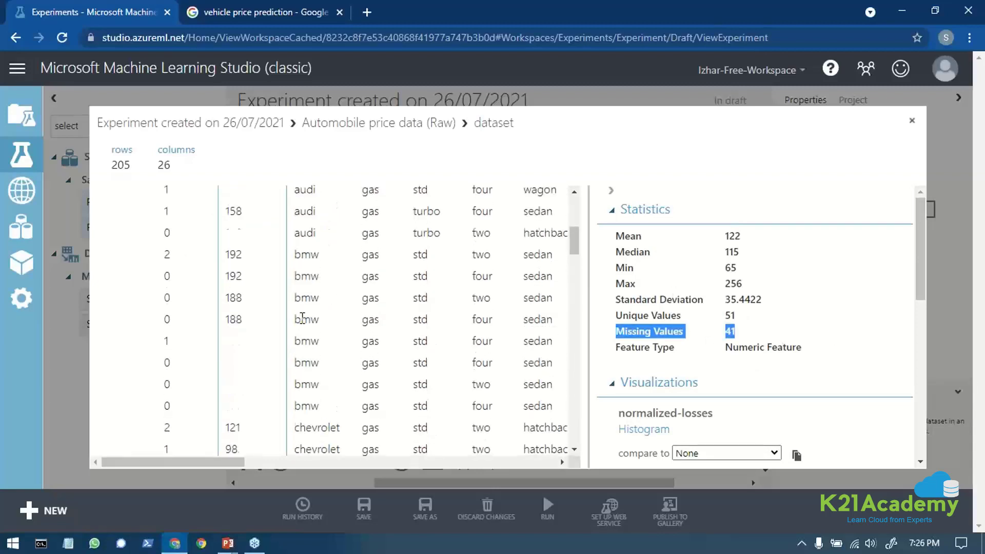
pyautogui.click(186, 310)
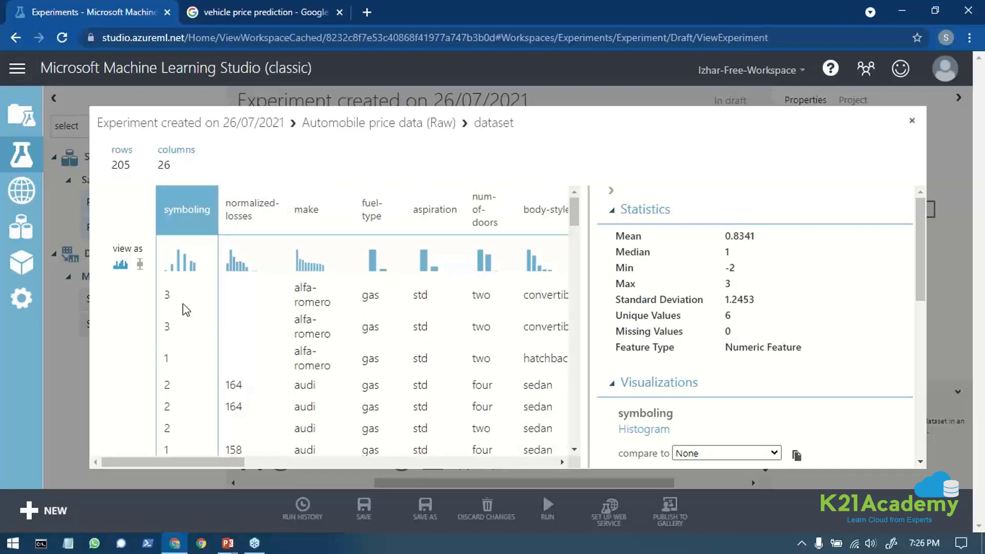
pyautogui.moveTo(166, 216); pyautogui.dragTo(193, 226)
pyautogui.click(303, 259)
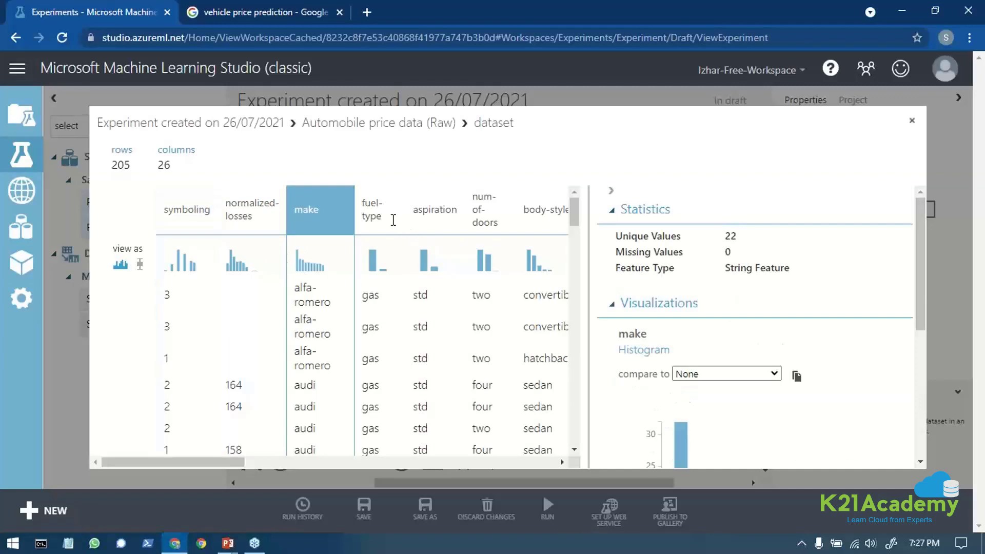
pyautogui.click(370, 210)
pyautogui.click(441, 222)
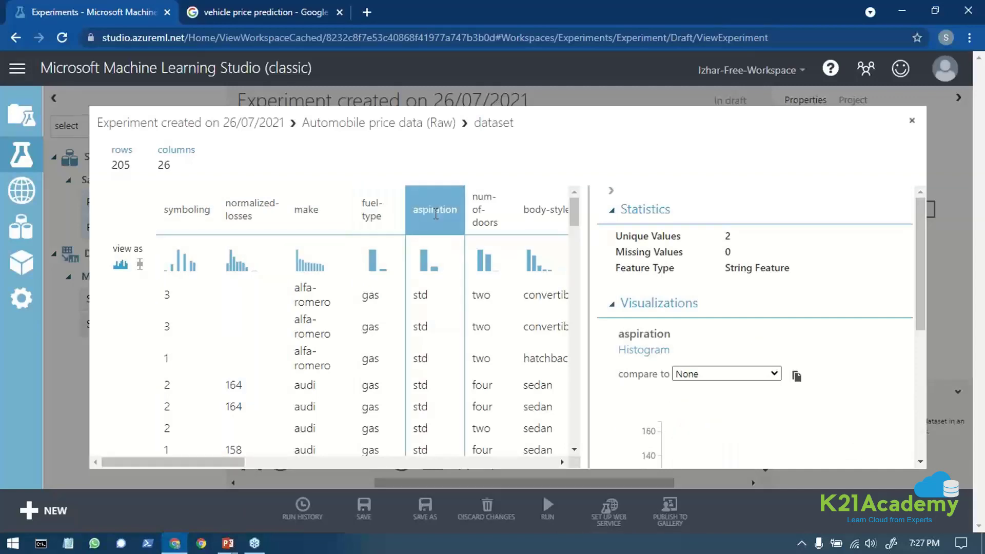
# Step: Examine the statistics and missing values of the columns from num-of-doors through length
pyautogui.moveTo(229, 462); pyautogui.dragTo(297, 463)
pyautogui.click(250, 209)
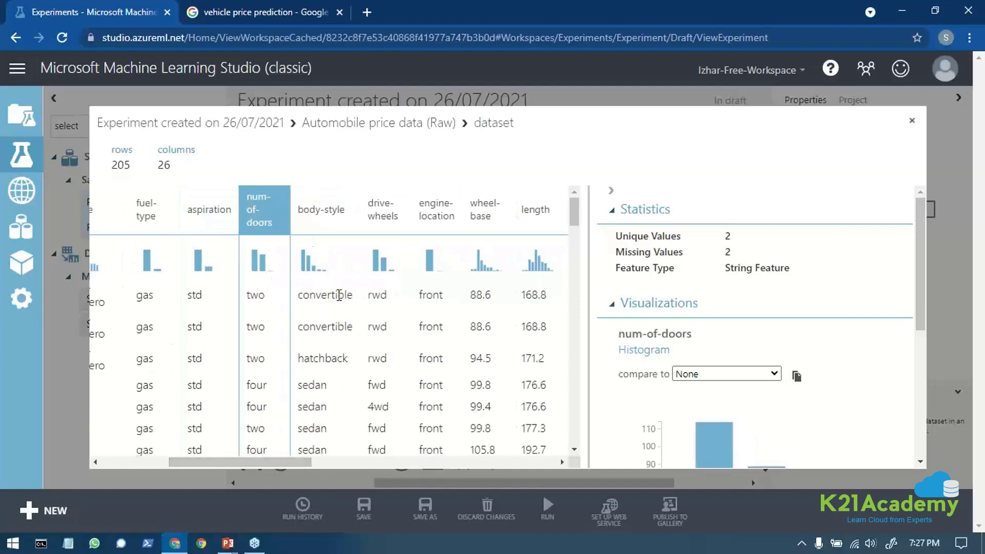
pyautogui.moveTo(731, 255); pyautogui.dragTo(723, 258)
pyautogui.click(337, 209)
pyautogui.click(386, 216)
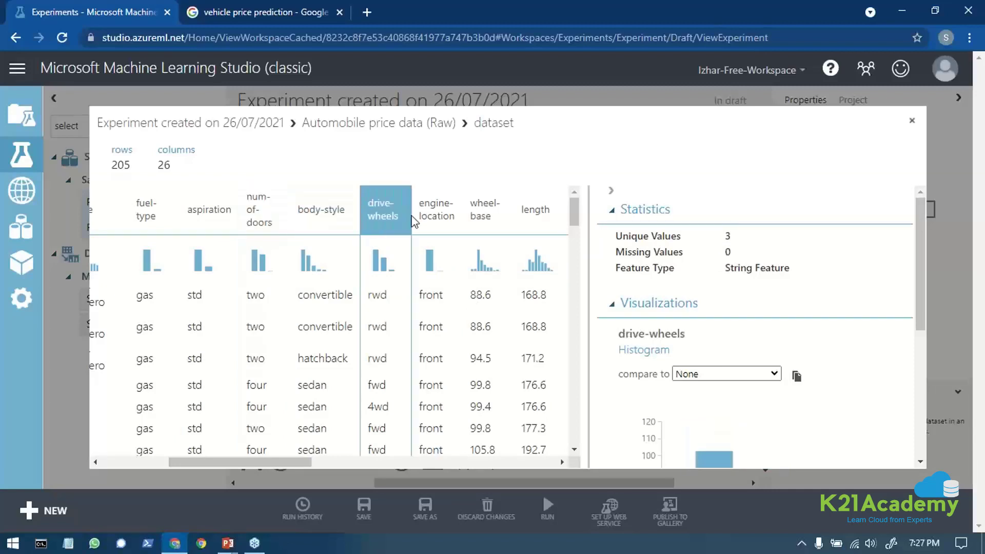
pyautogui.click(439, 214)
pyautogui.click(478, 216)
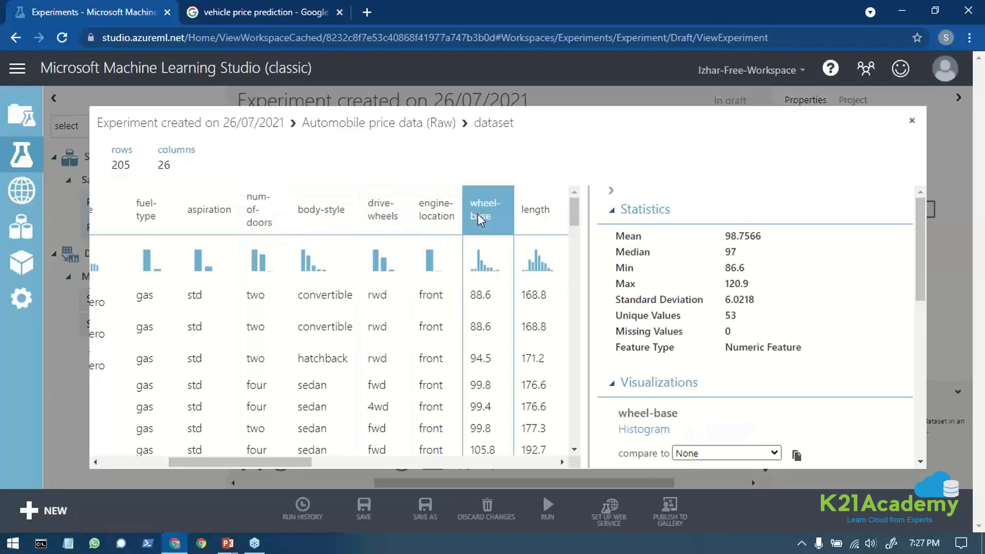
pyautogui.click(537, 217)
# Step: Examine the statistics and missing values of the columns from width through engine-size
pyautogui.moveTo(261, 461); pyautogui.dragTo(345, 461)
pyautogui.click(323, 213)
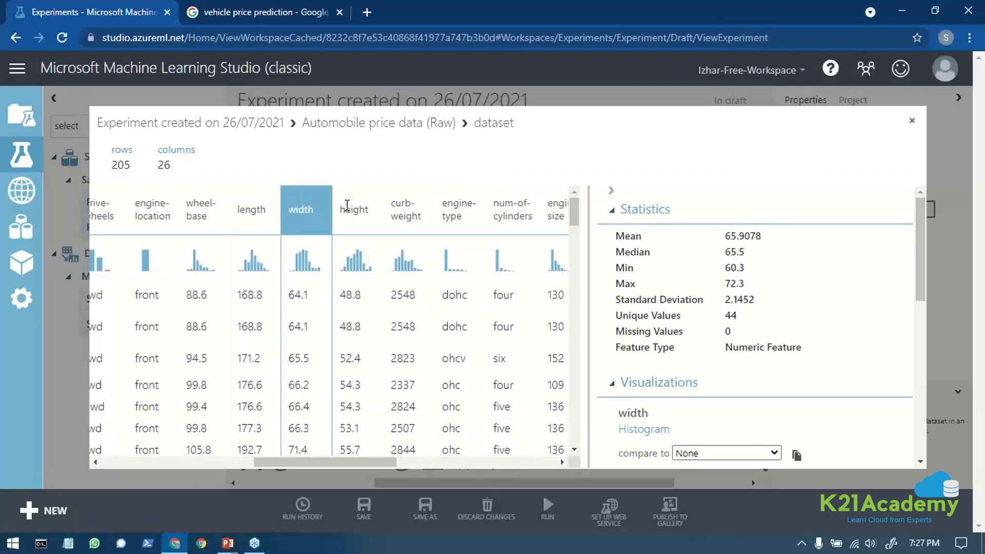
pyautogui.click(377, 207)
pyautogui.click(404, 204)
pyautogui.click(447, 203)
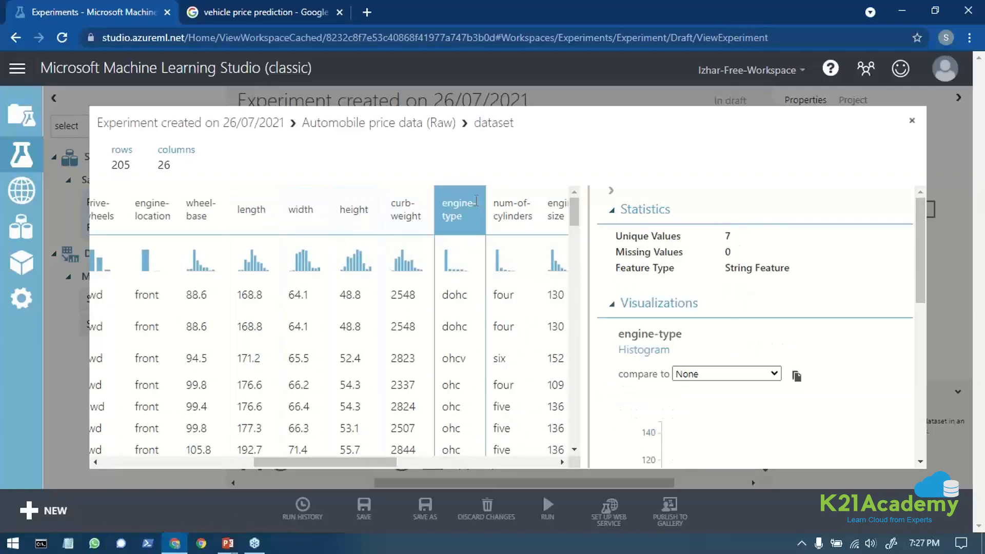
pyautogui.click(505, 209)
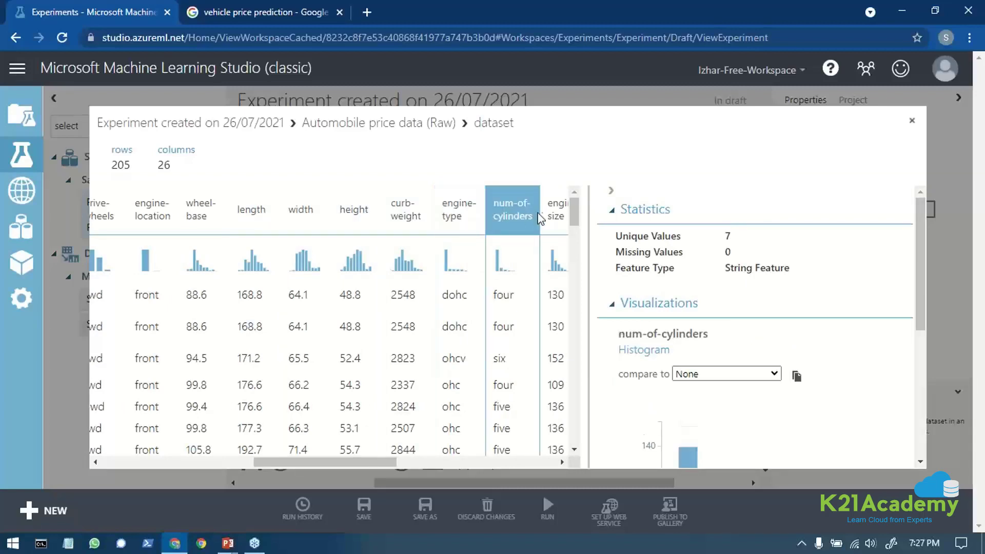
pyautogui.click(552, 213)
# Step: Examine the statistics and missing values of the columns from fuel-system through highway-mpg
pyautogui.moveTo(360, 460); pyautogui.dragTo(477, 459)
pyautogui.click(225, 203)
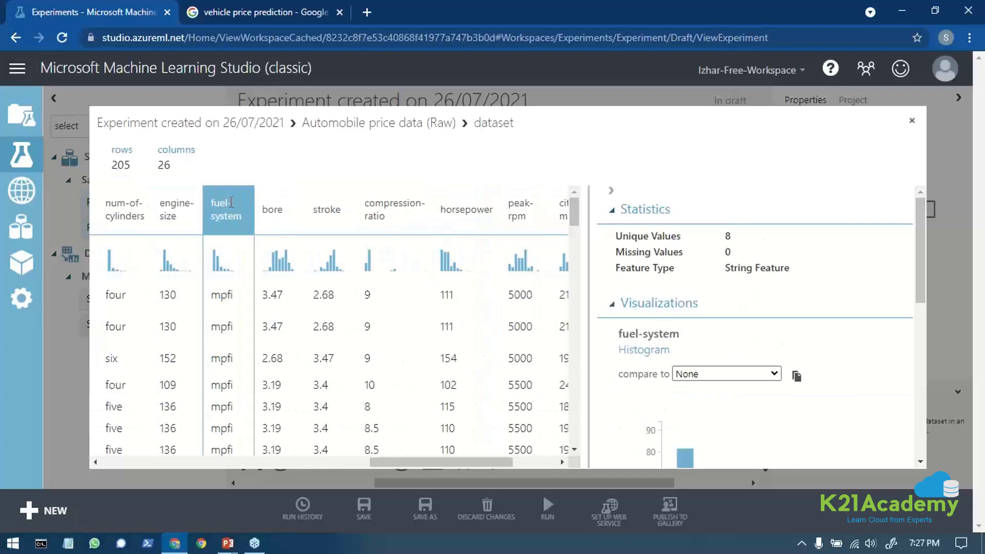
pyautogui.click(288, 209)
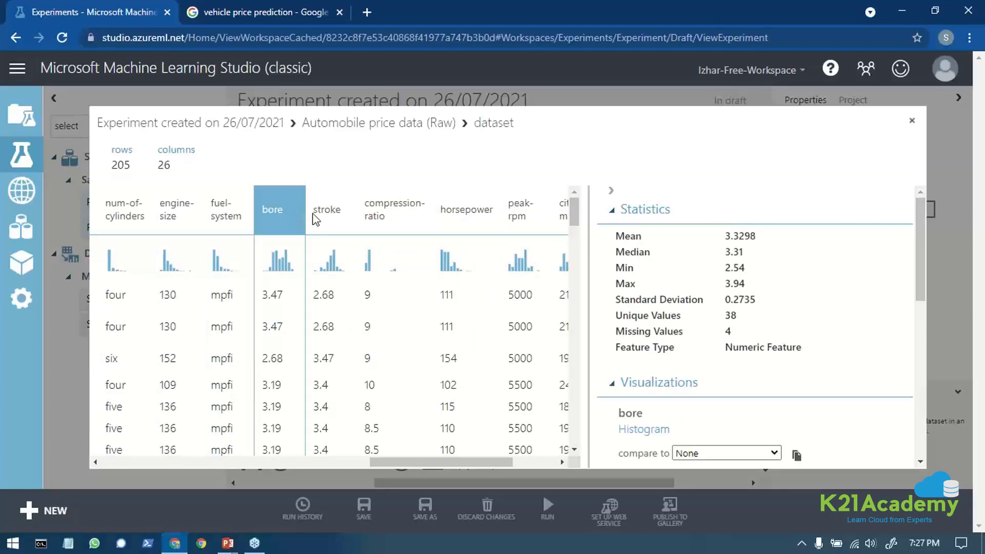
pyautogui.click(333, 213)
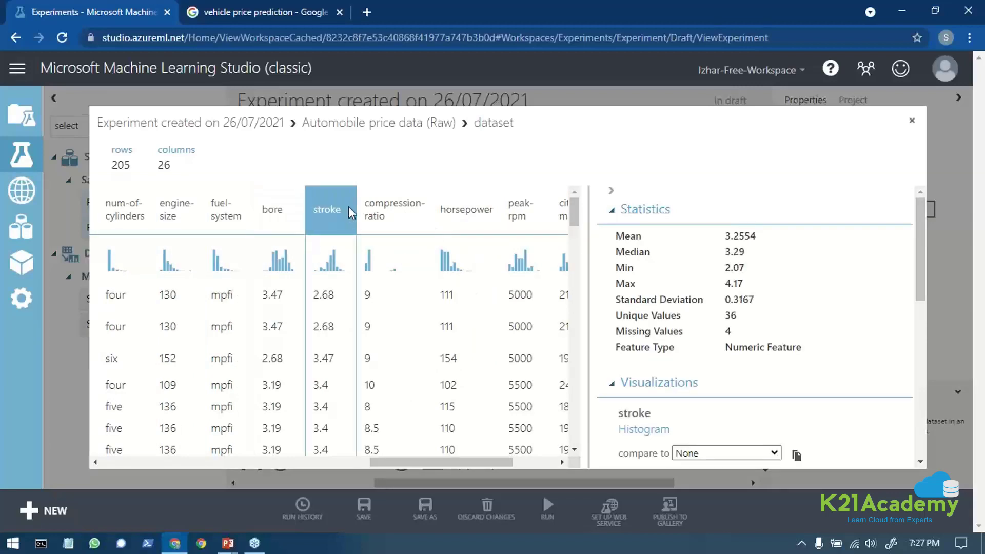
pyautogui.click(390, 216)
pyautogui.click(463, 209)
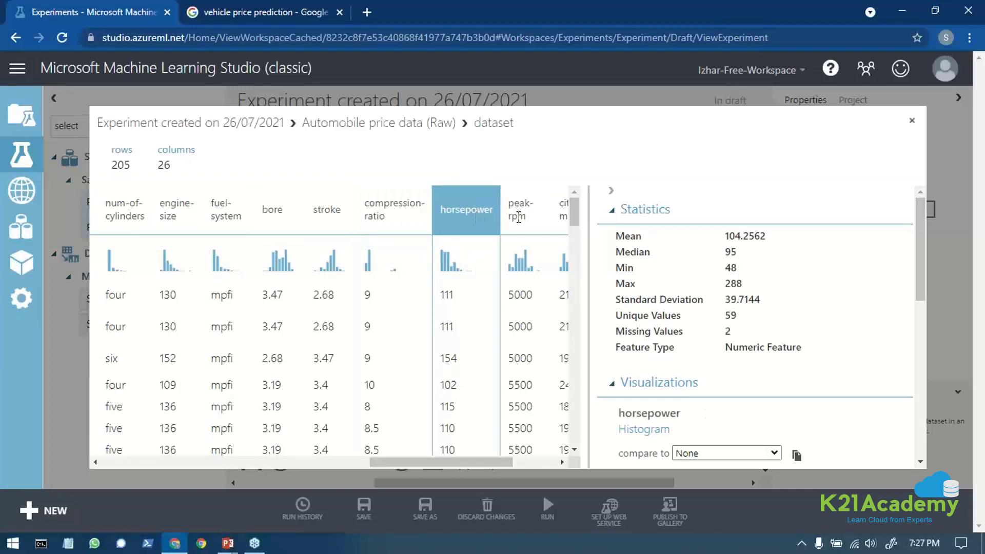
pyautogui.click(529, 222)
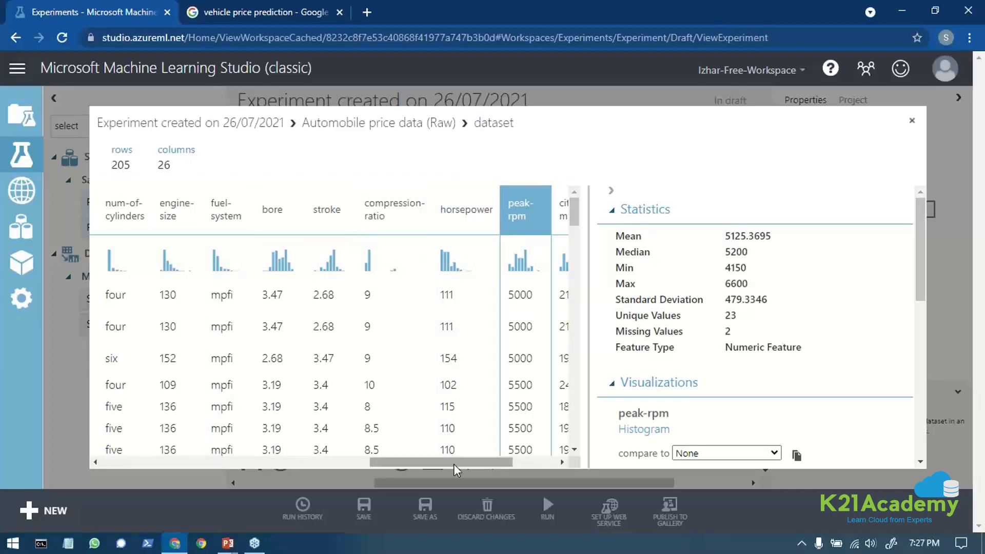
pyautogui.moveTo(454, 460); pyautogui.dragTo(497, 460)
pyautogui.click(428, 218)
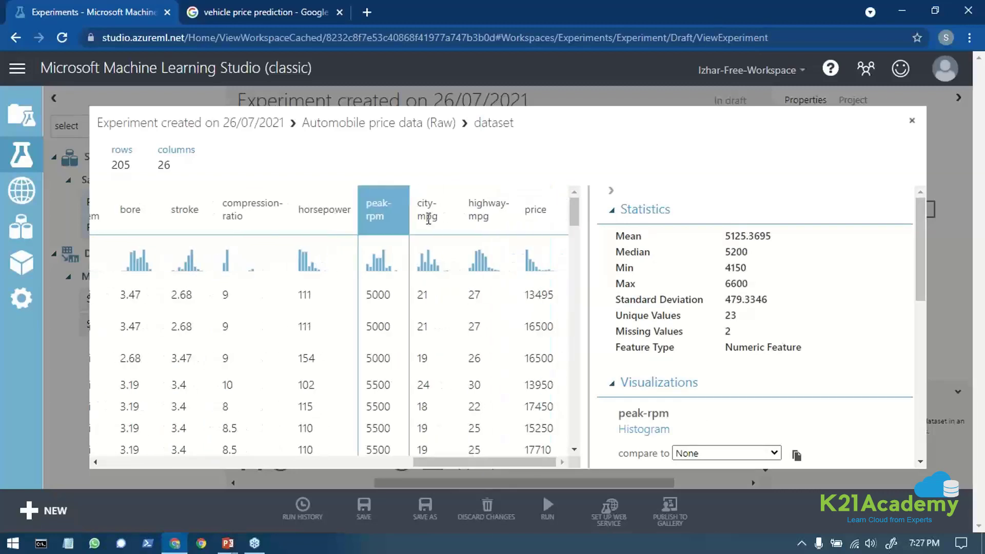
pyautogui.click(476, 213)
# Step: Review the normalized-losses column's statistics once more and close the dataset visualization
pyautogui.moveTo(487, 463); pyautogui.dragTo(97, 510)
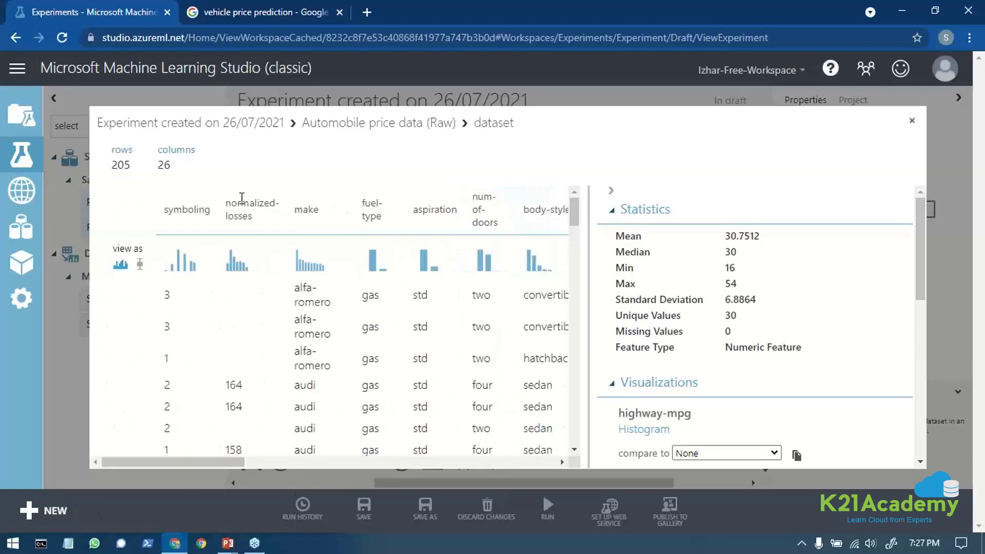
pyautogui.moveTo(221, 207); pyautogui.dragTo(251, 216)
pyautogui.click(255, 227)
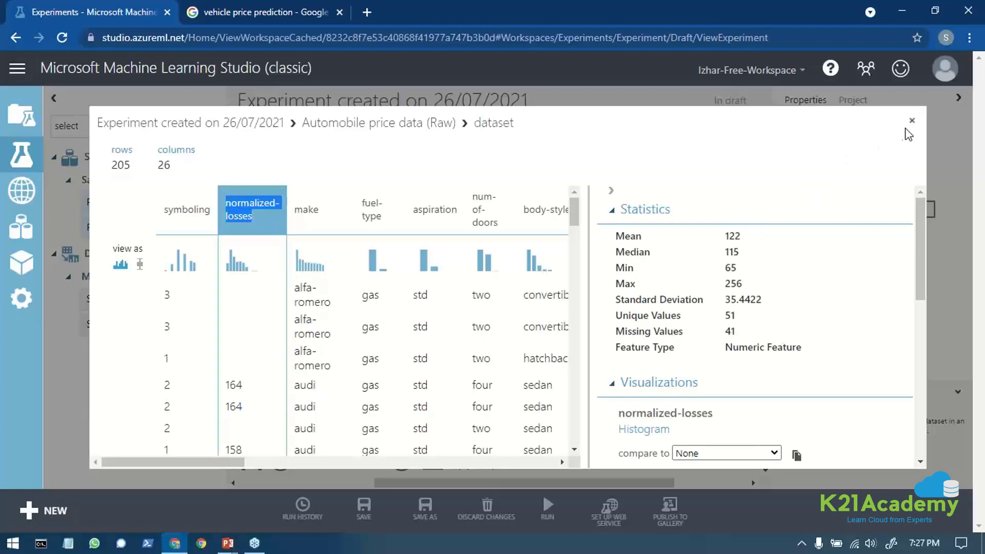
pyautogui.click(910, 123)
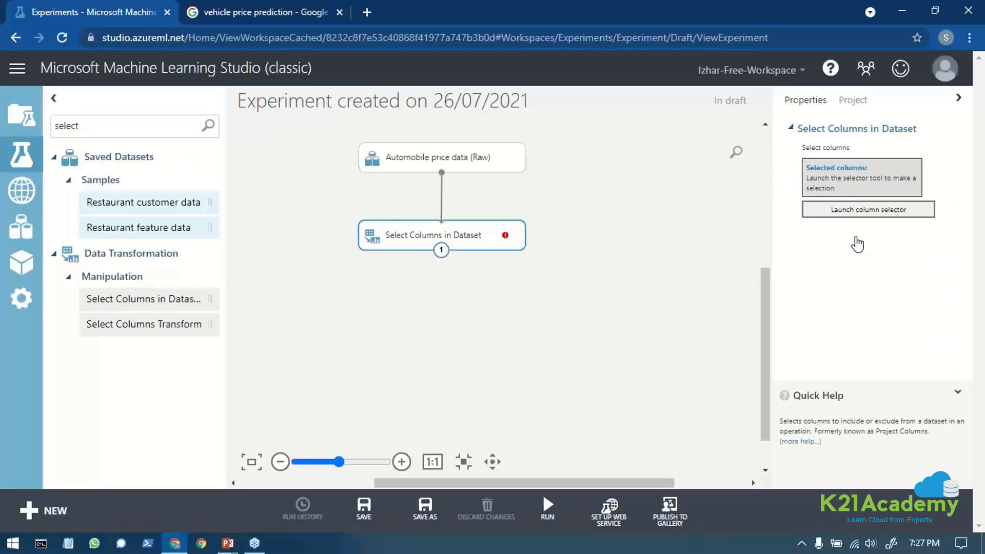
# Step: Open the column selector of Select Columns in Dataset and add symboling and make to the selected columns
pyautogui.click(839, 210)
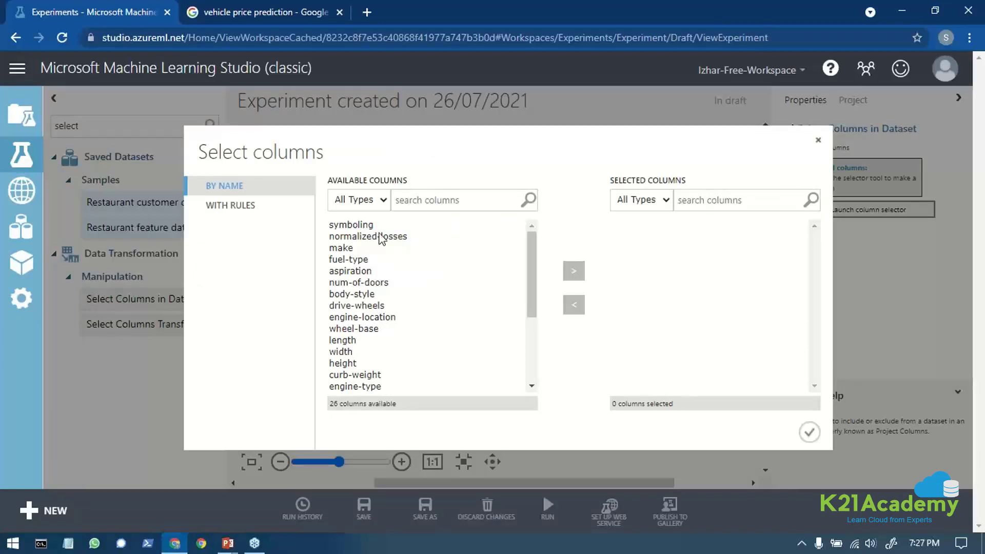
pyautogui.click(365, 226)
pyautogui.click(361, 249)
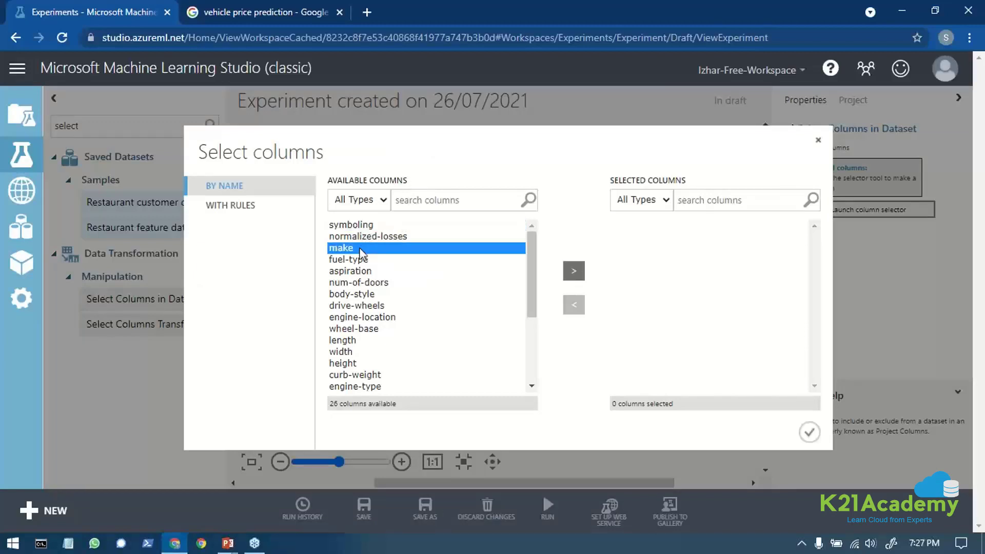
pyautogui.click(377, 227)
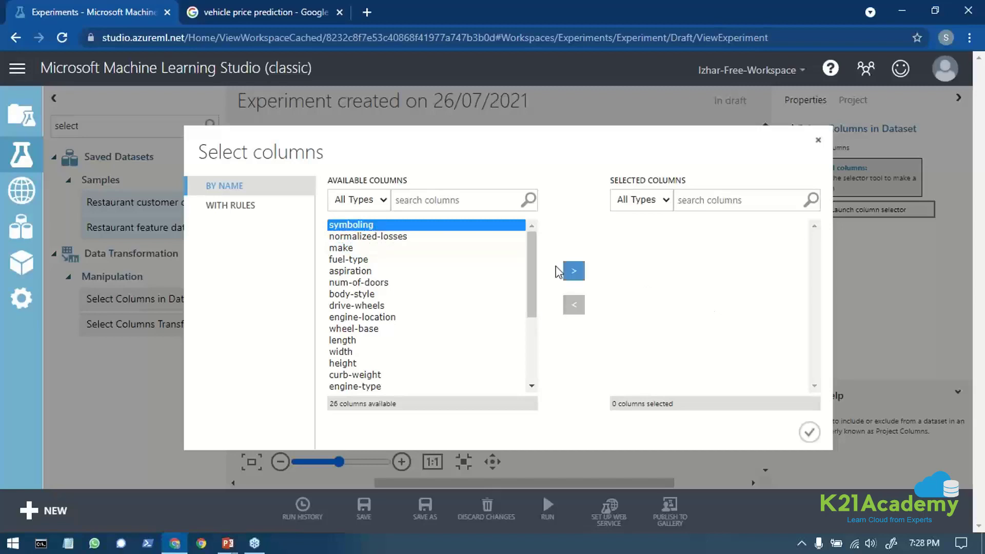
pyautogui.click(577, 274)
pyautogui.click(353, 240)
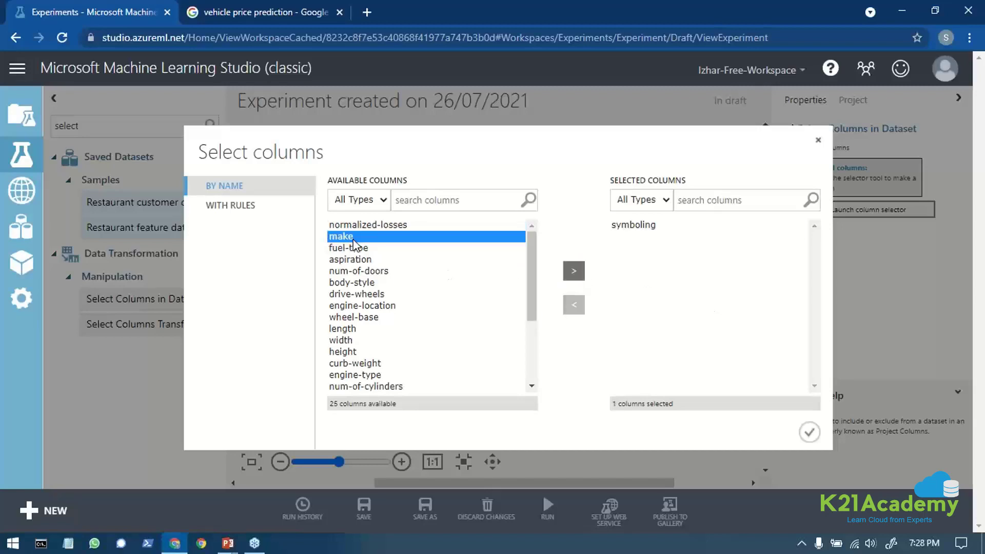
pyautogui.click(570, 277)
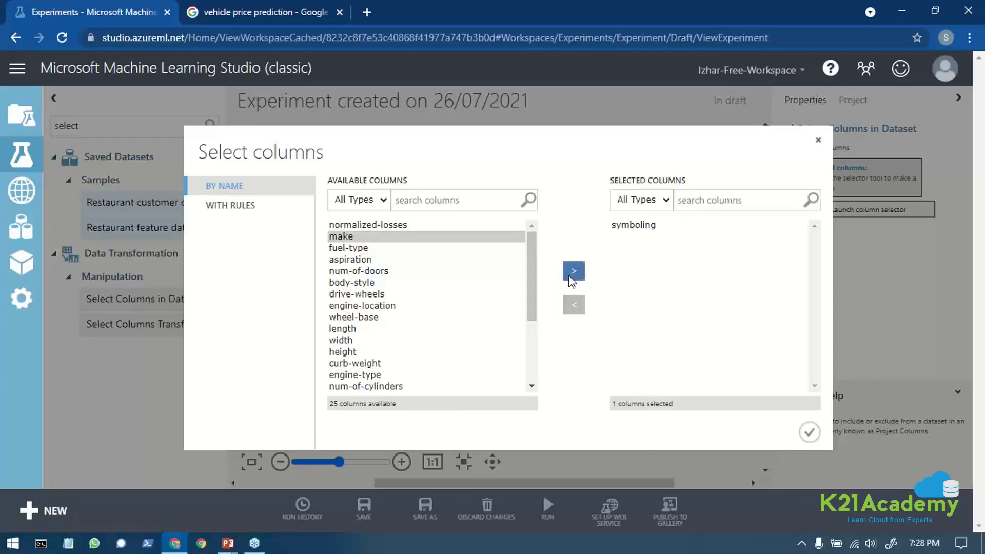
pyautogui.click(361, 237)
# Step: Add all columns from fuel-type through price to the selected columns, leaving out normalized-losses
pyautogui.moveTo(360, 249); pyautogui.dragTo(521, 438)
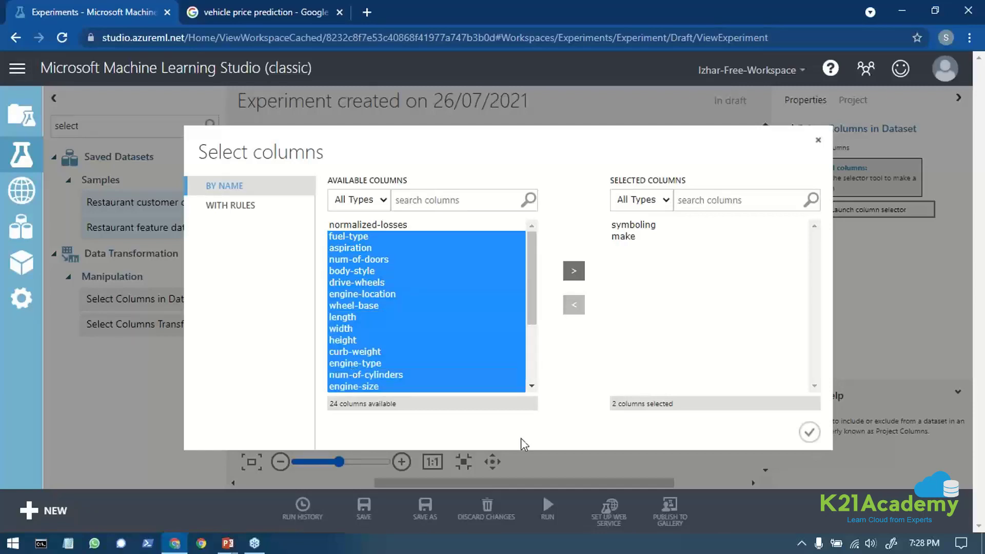
pyautogui.scroll(-2, 472, 307)
pyautogui.scroll(-3, 473, 321)
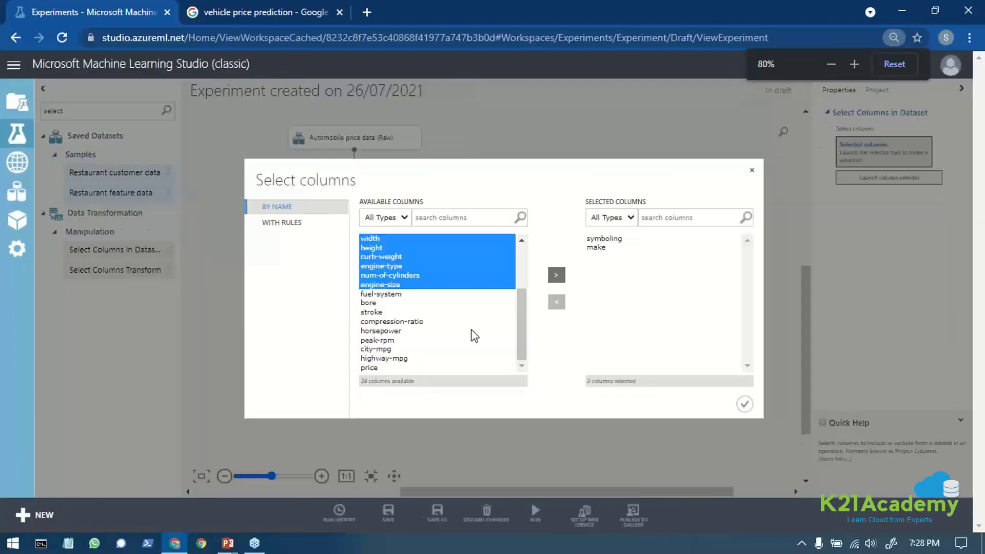
pyautogui.keyDown('shift'); pyautogui.click(388, 296); pyautogui.keyUp('shift')
pyautogui.moveTo(390, 306); pyautogui.dragTo(385, 374)
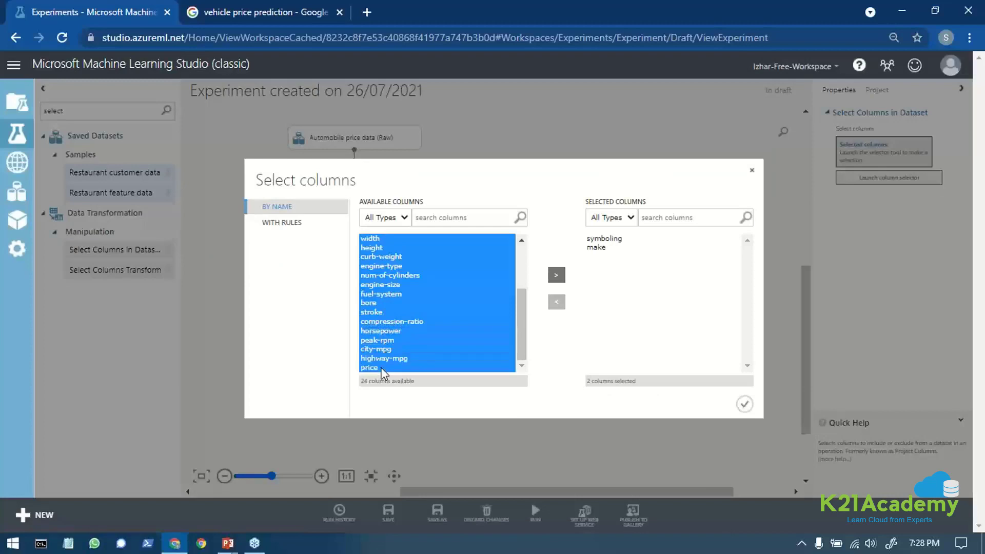
pyautogui.click(556, 276)
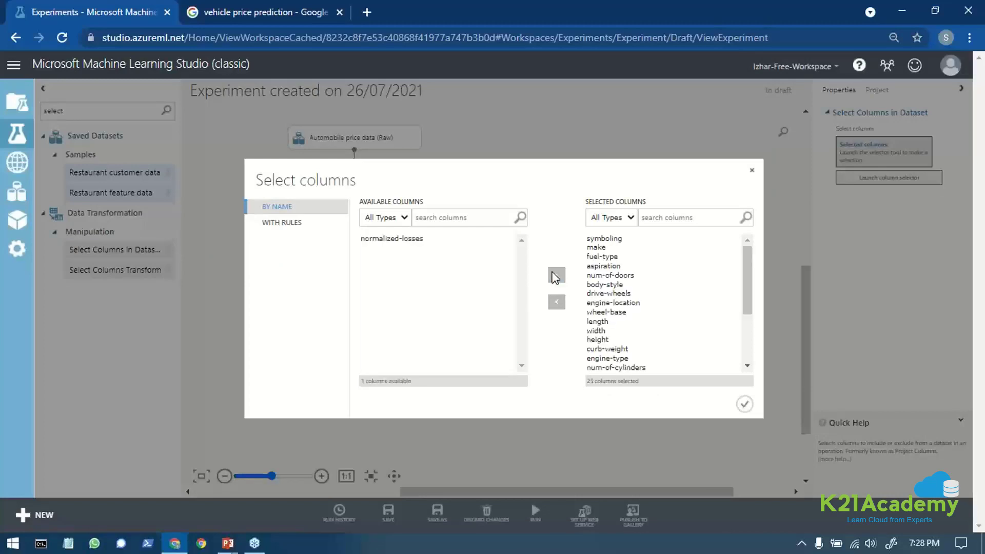
# Step: Restore the browser page zoom to 100% and confirm the column selection
pyautogui.click(894, 38)
pyautogui.click(861, 66)
pyautogui.click(862, 65)
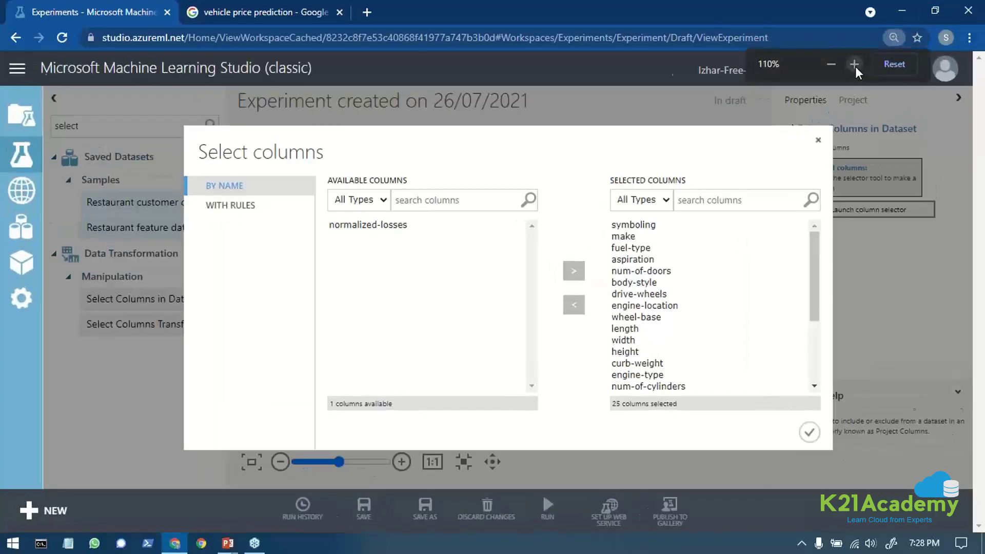
pyautogui.click(855, 66)
pyautogui.click(826, 66)
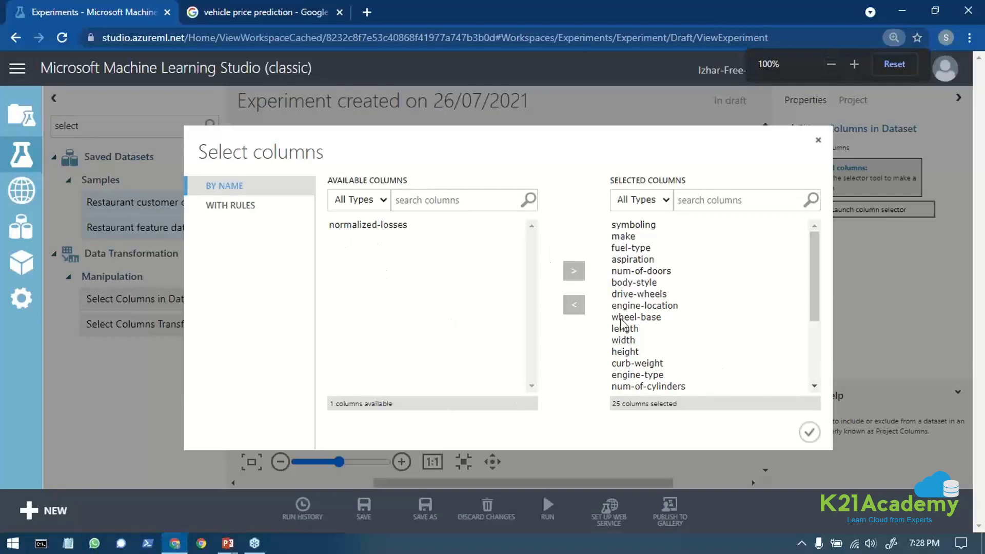
pyautogui.click(810, 433)
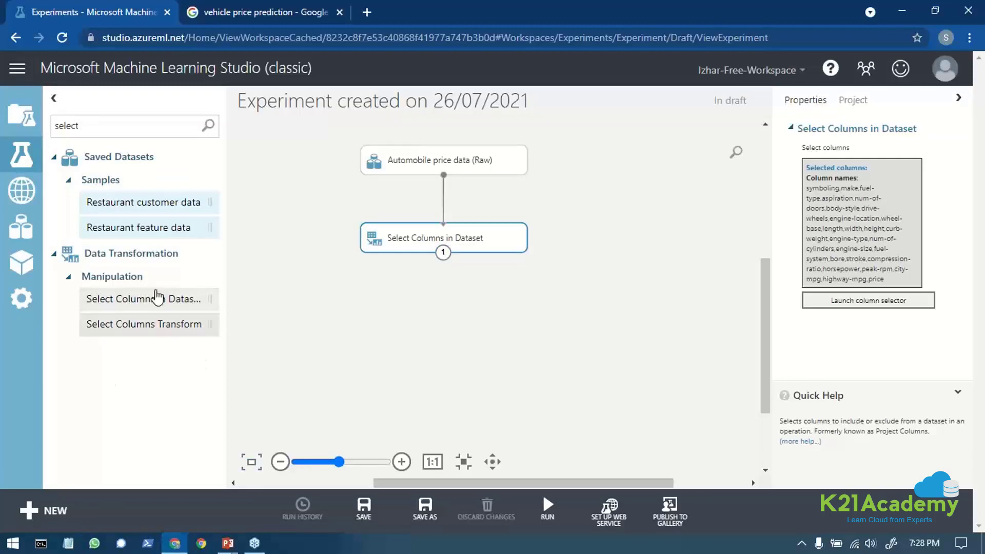
# Step: Find the Clean Missing Data module, place it below Select Columns in Dataset and connect the Select Columns output to its input
pyautogui.doubleClick(102, 123)
pyautogui.press('BackSpace')
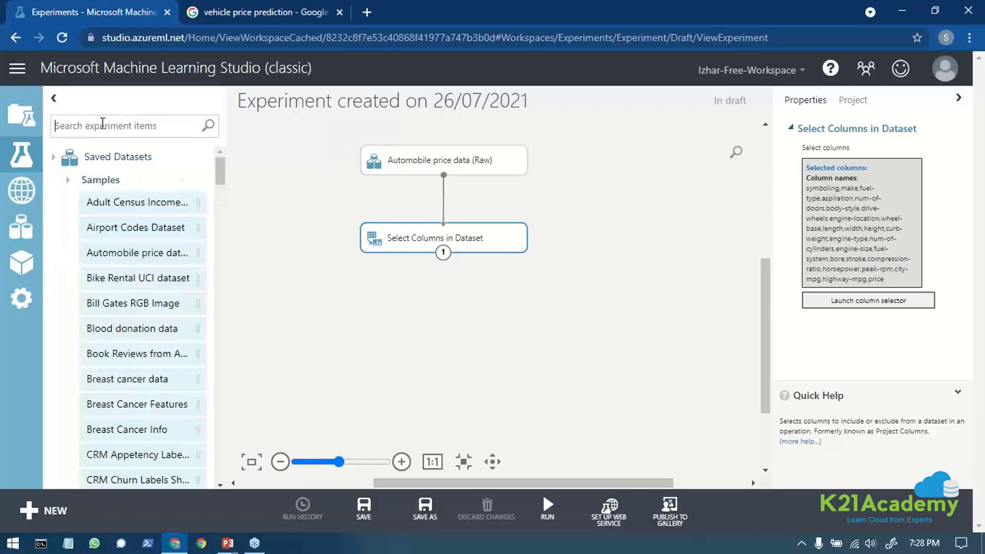
pyautogui.write('cle')
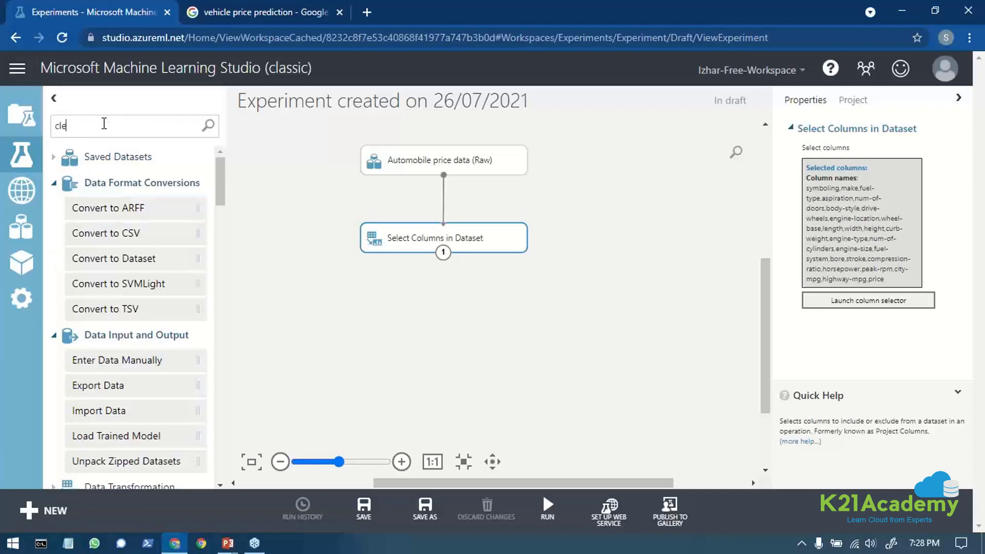
pyautogui.write('an missing')
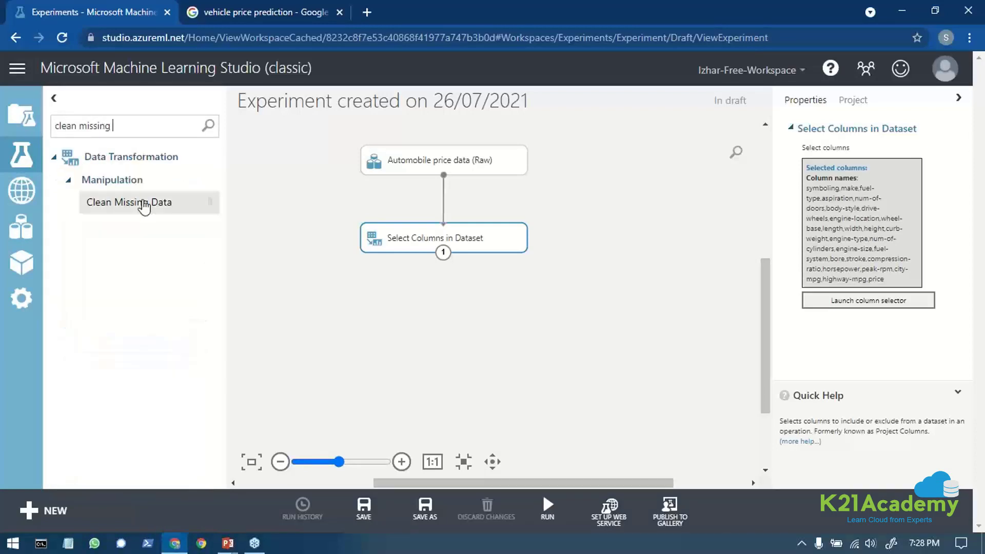
pyautogui.moveTo(187, 203); pyautogui.dragTo(452, 327)
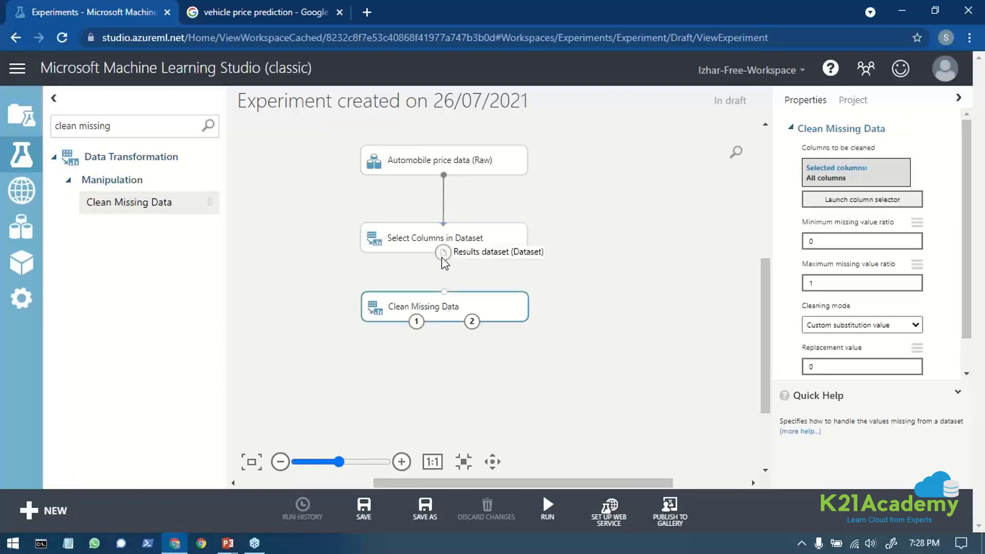
pyautogui.moveTo(443, 253); pyautogui.dragTo(445, 294)
pyautogui.click(606, 363)
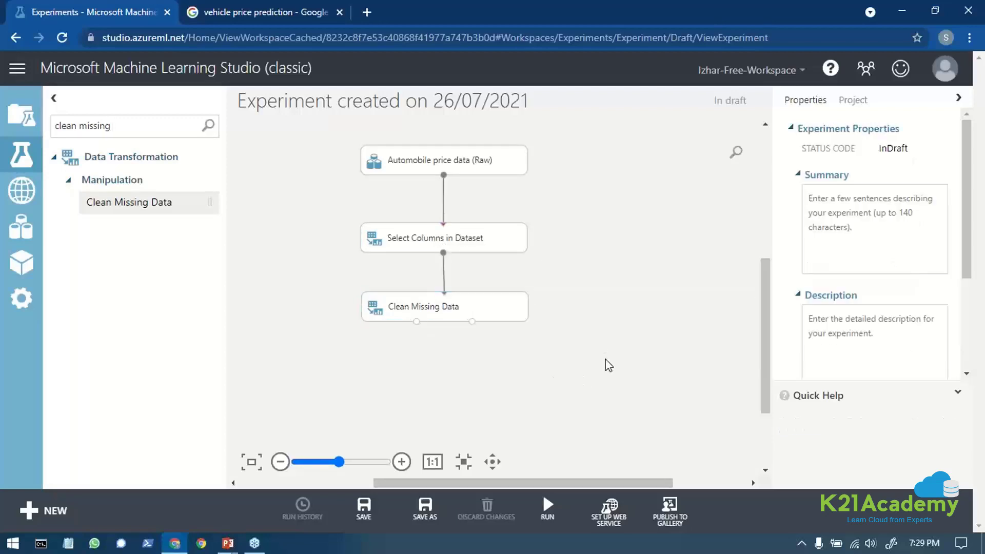
# Step: Set the cleaning mode of the Clean Missing Data module to Replace with mean
pyautogui.click(441, 309)
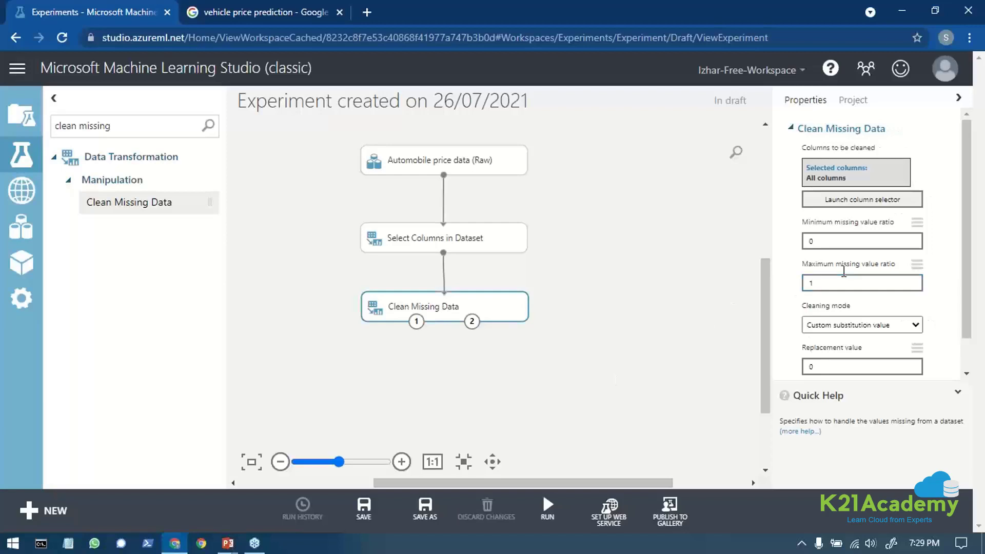
pyautogui.scroll(-2, 836, 302)
pyautogui.scroll(2, 836, 303)
pyautogui.click(868, 235)
pyautogui.scroll(-2, 844, 245)
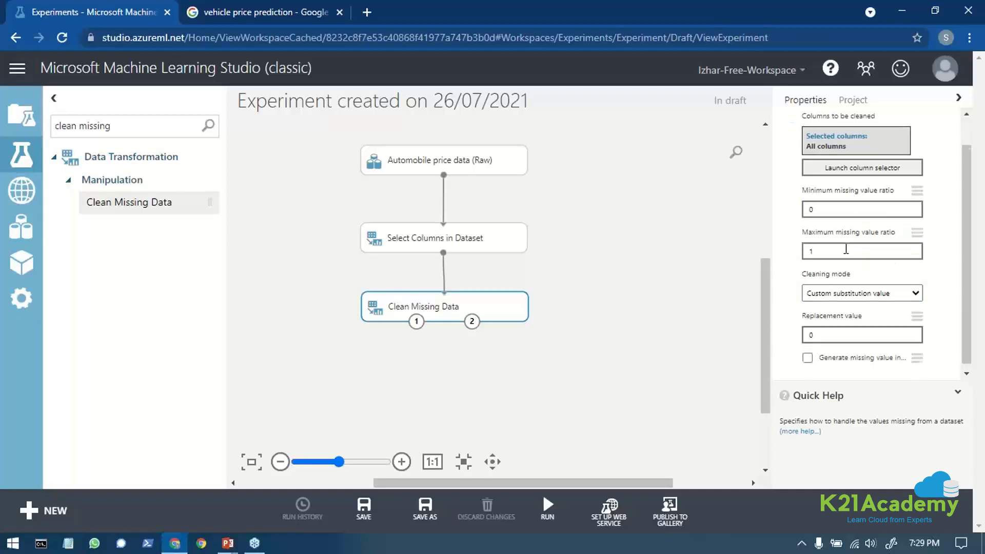
pyautogui.click(892, 290)
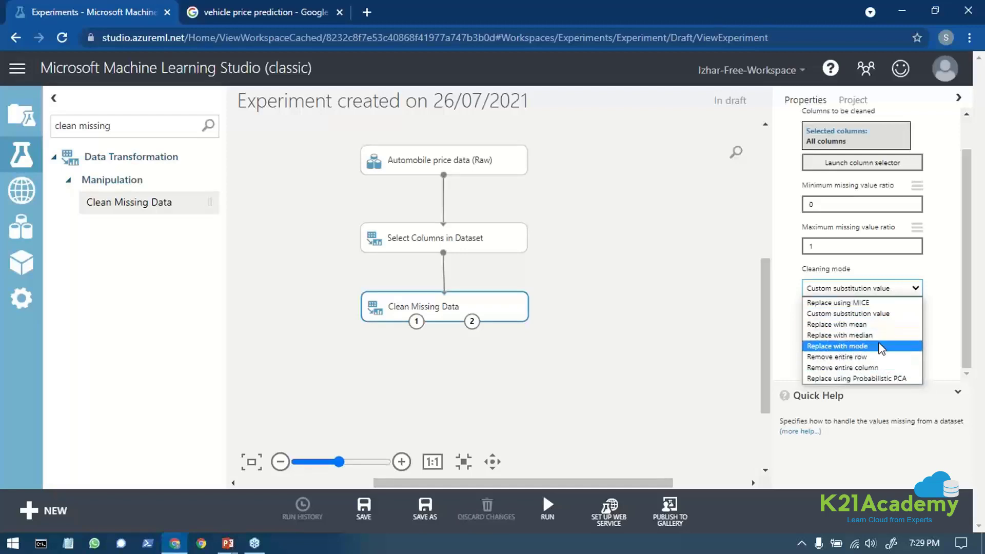
pyautogui.click(868, 325)
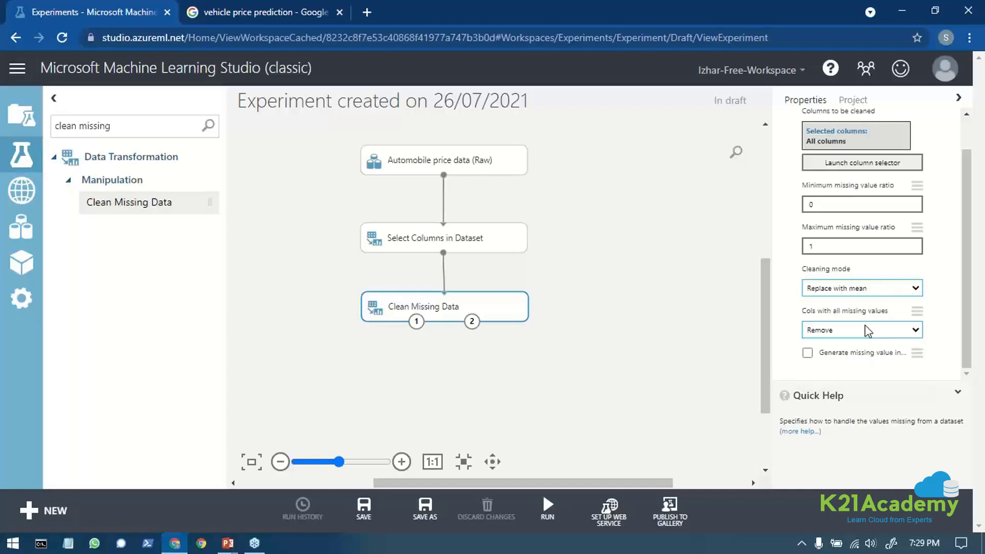
# Step: Choose Remove for columns with all missing values and confirm all columns as the columns to clean
pyautogui.click(834, 335)
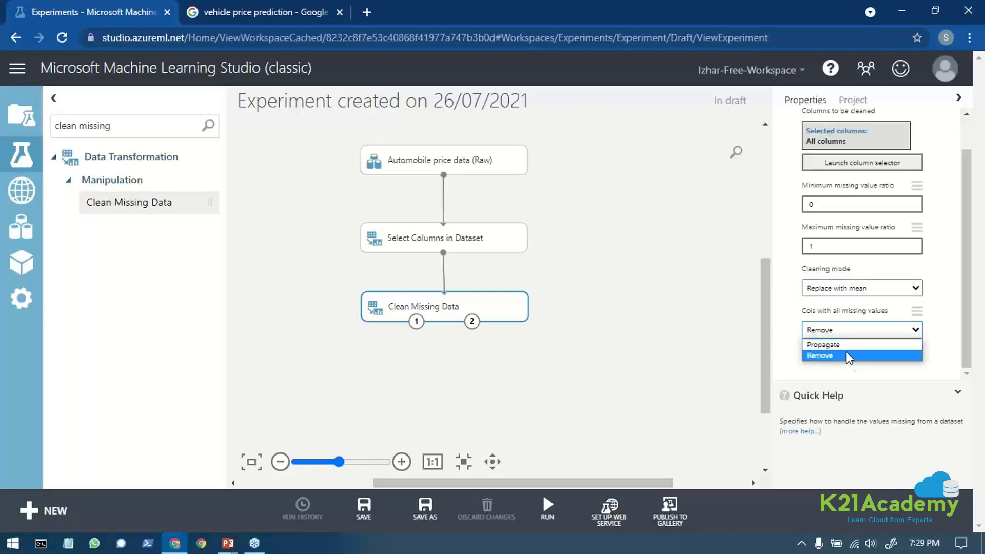
pyautogui.click(847, 355)
pyautogui.scroll(1, 821, 336)
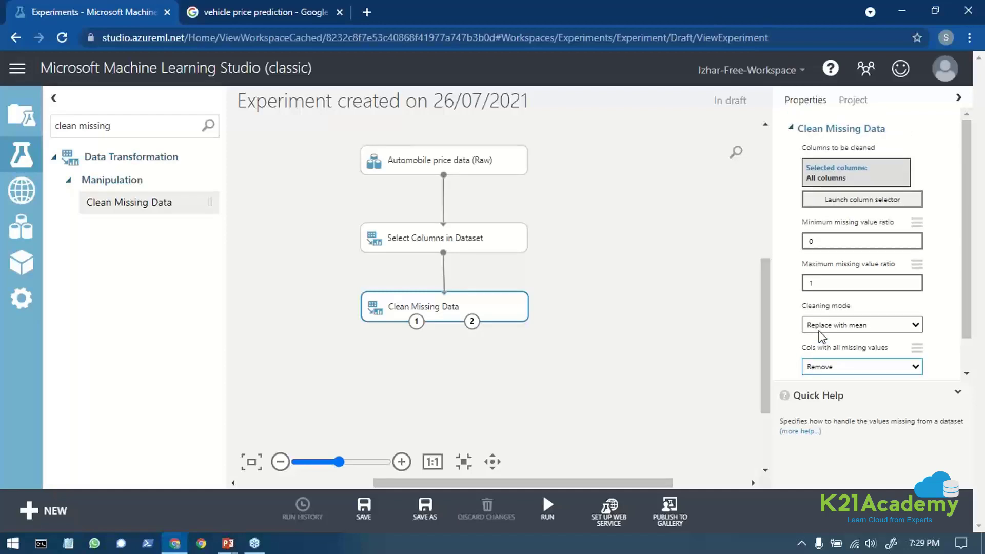
pyautogui.click(852, 202)
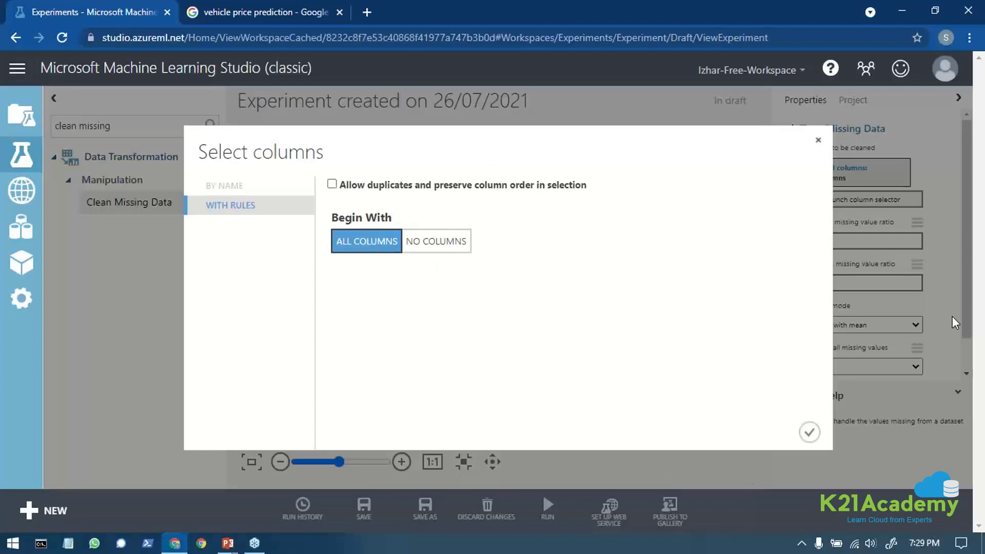
pyautogui.click(810, 434)
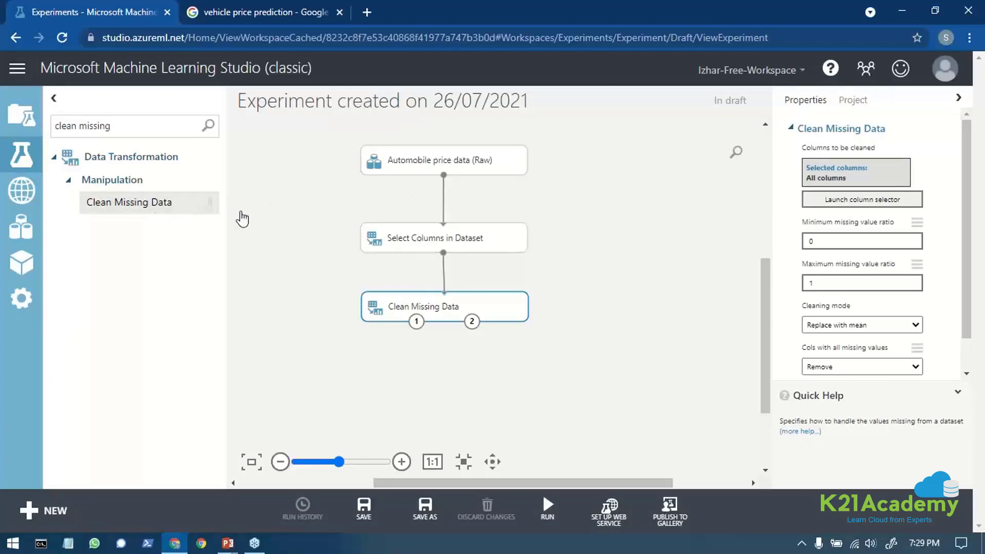
# Step: Add a second Select Columns in Dataset module below Clean Missing Data and connect it to the first Clean Missing Data output
pyautogui.scroll(1, 444, 338)
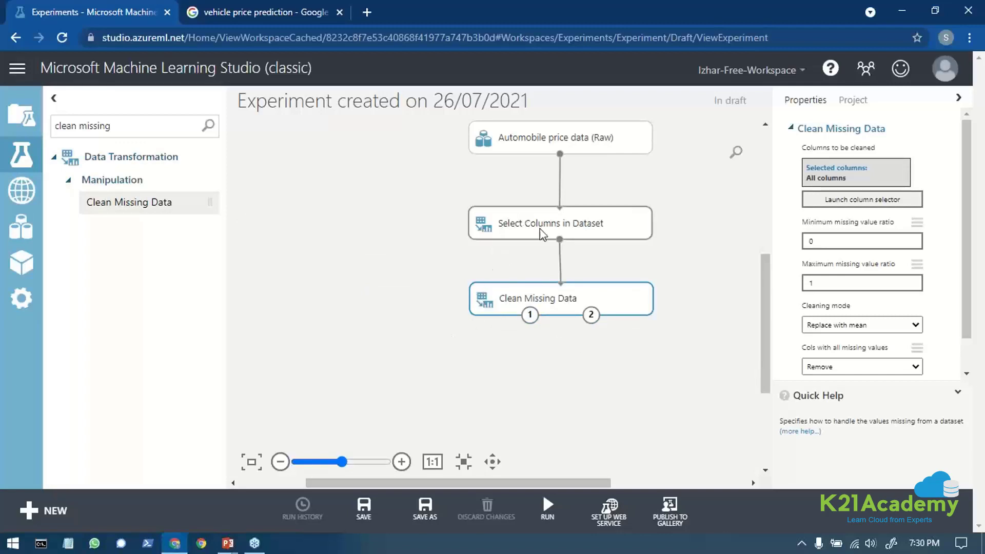
pyautogui.scroll(-1, 527, 303)
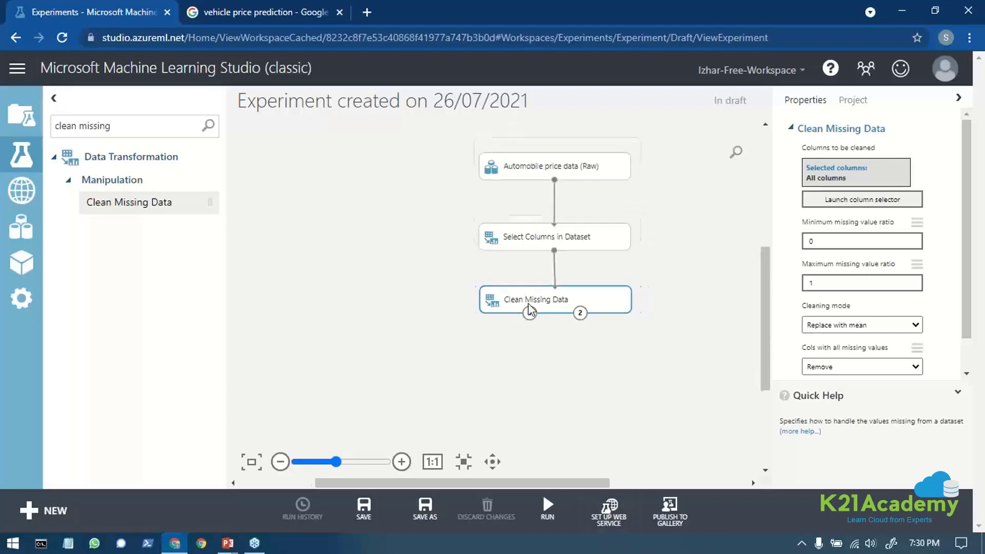
pyautogui.tripleClick(131, 125)
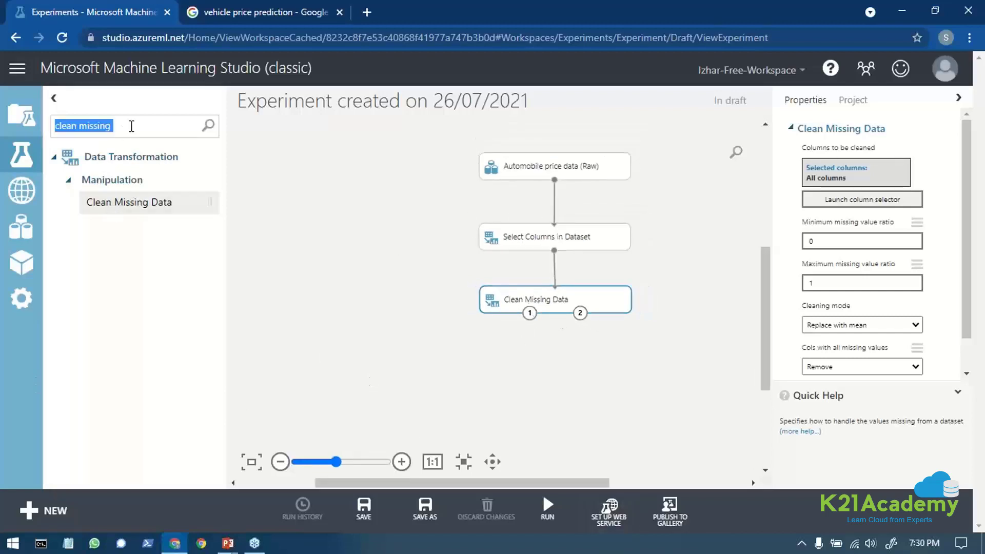
pyautogui.press('BackSpace')
pyautogui.write('select')
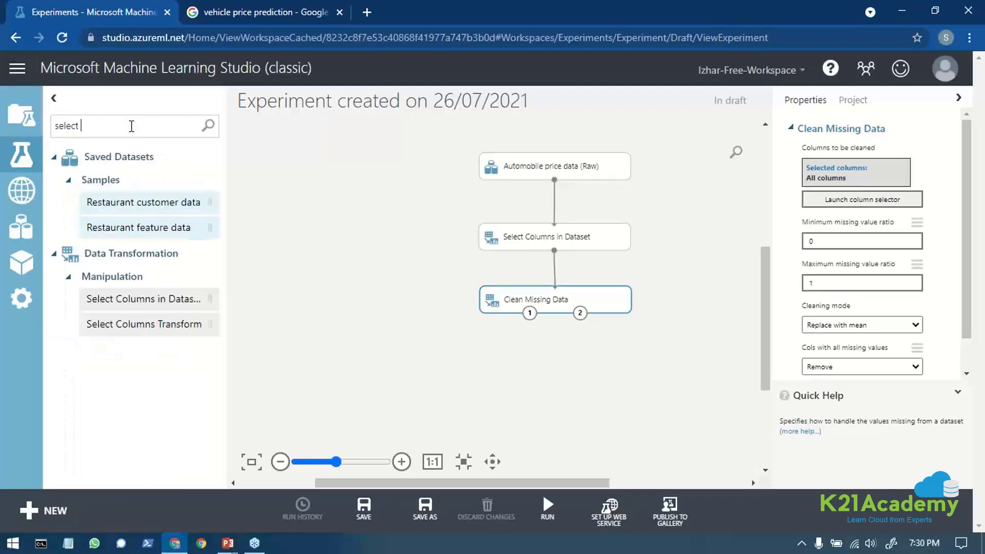
pyautogui.moveTo(126, 298); pyautogui.dragTo(488, 380)
pyautogui.moveTo(529, 313); pyautogui.dragTo(486, 364)
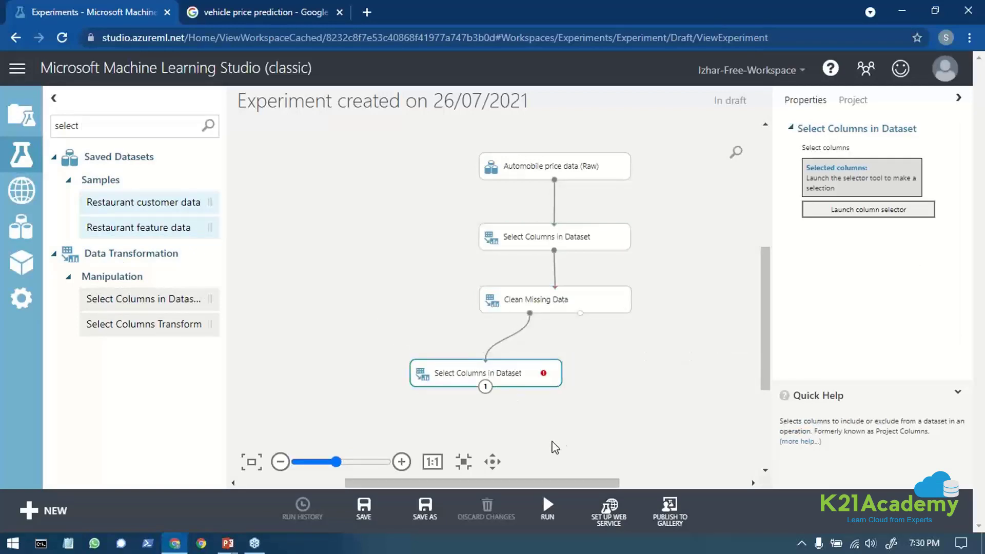
# Step: Open the column selector of the second Select Columns in Dataset module and include the column names fuel-type and make
pyautogui.doubleClick(458, 374)
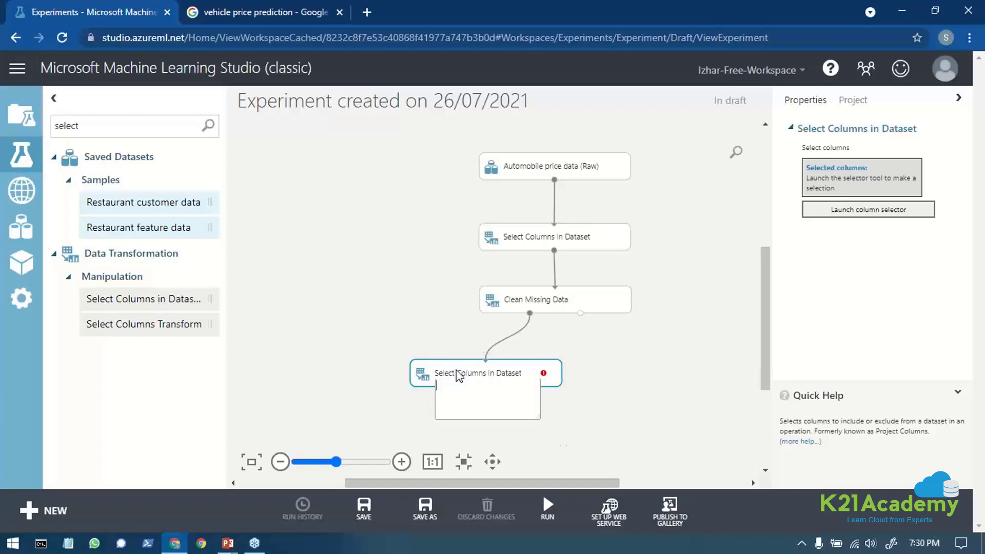
pyautogui.click(873, 211)
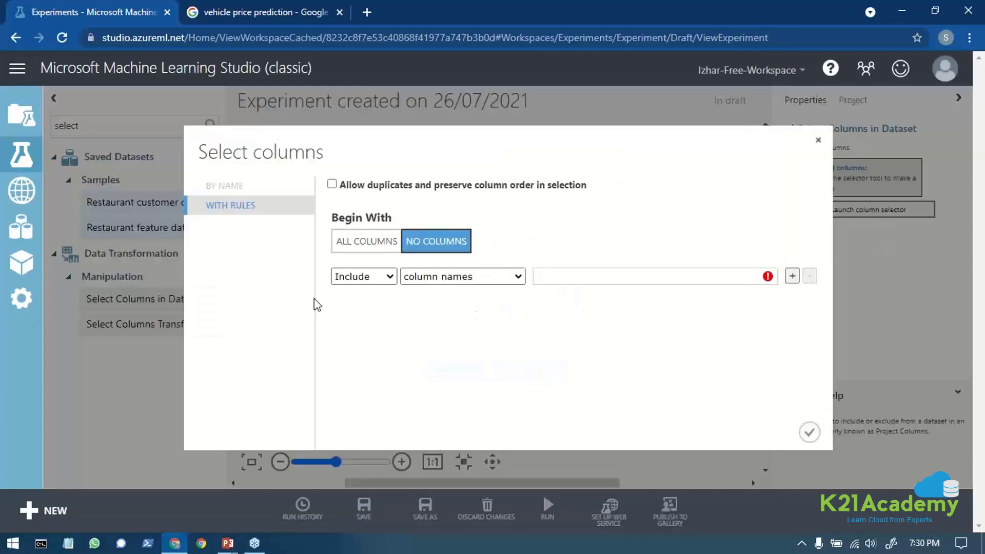
pyautogui.click(369, 280)
pyautogui.click(367, 277)
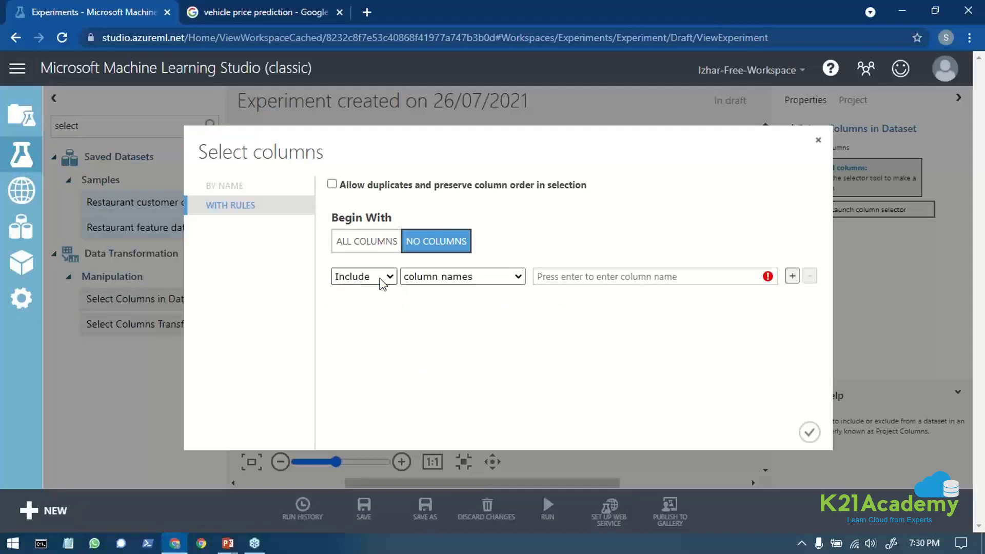
pyautogui.click(470, 277)
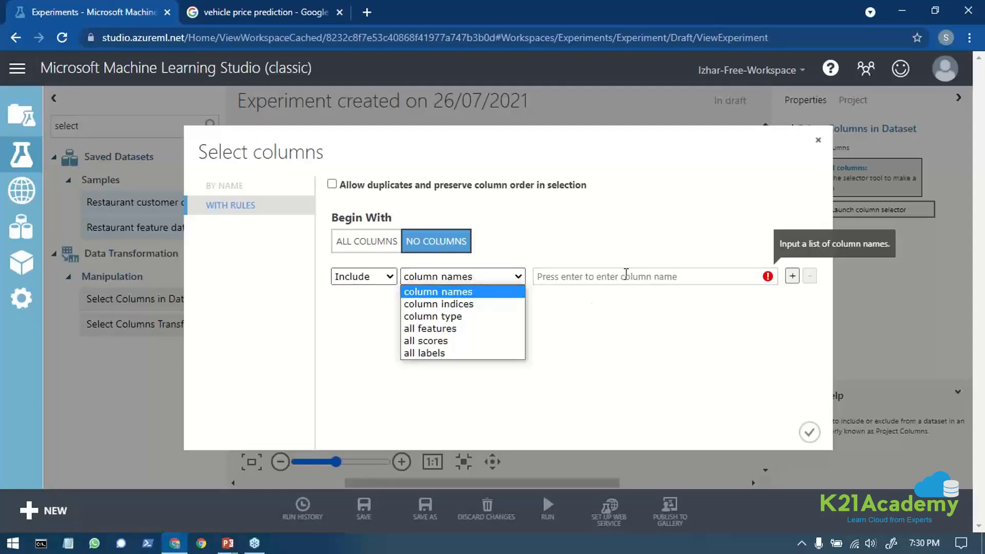
pyautogui.click(754, 276)
pyautogui.scroll(-1, 624, 352)
pyautogui.scroll(1, 624, 352)
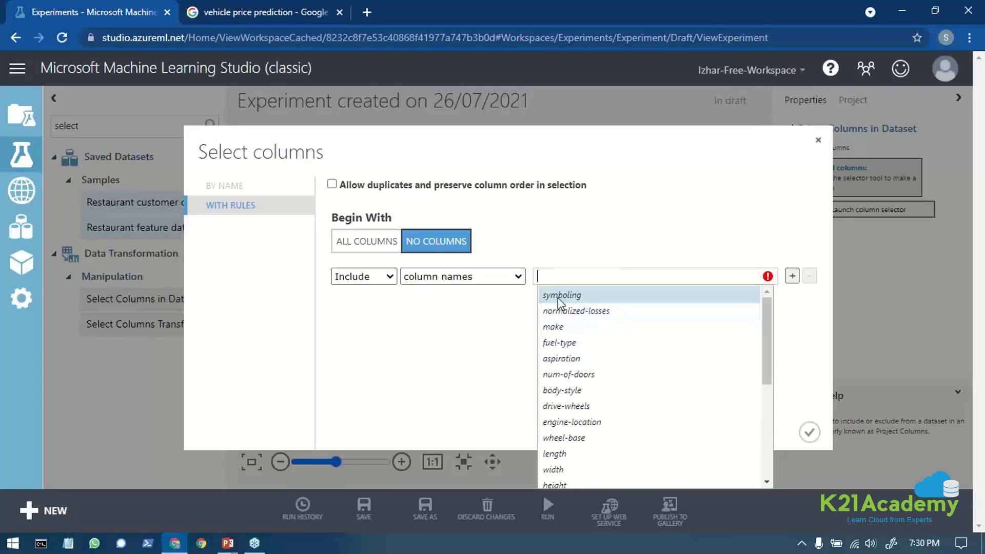
pyautogui.click(579, 342)
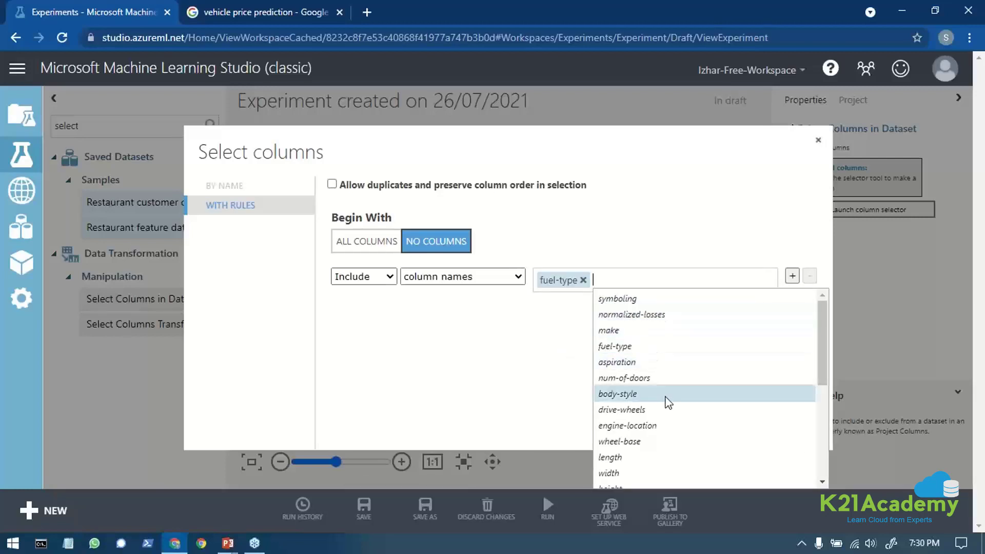
pyautogui.click(614, 333)
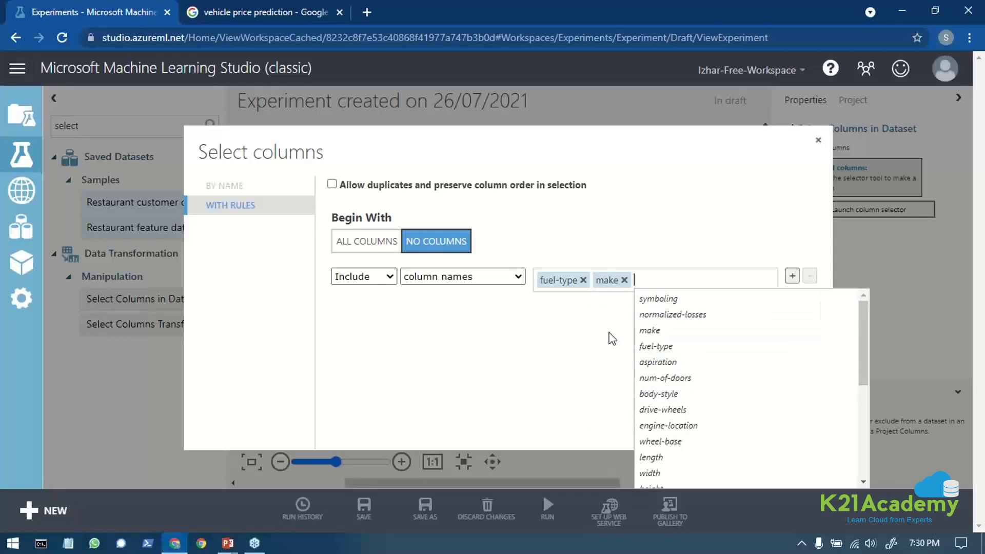
pyautogui.click(703, 349)
# Step: Add num-of-doors, aspiration, body-style, wheel-base and drive-wheels to the included column names
pyautogui.click(681, 281)
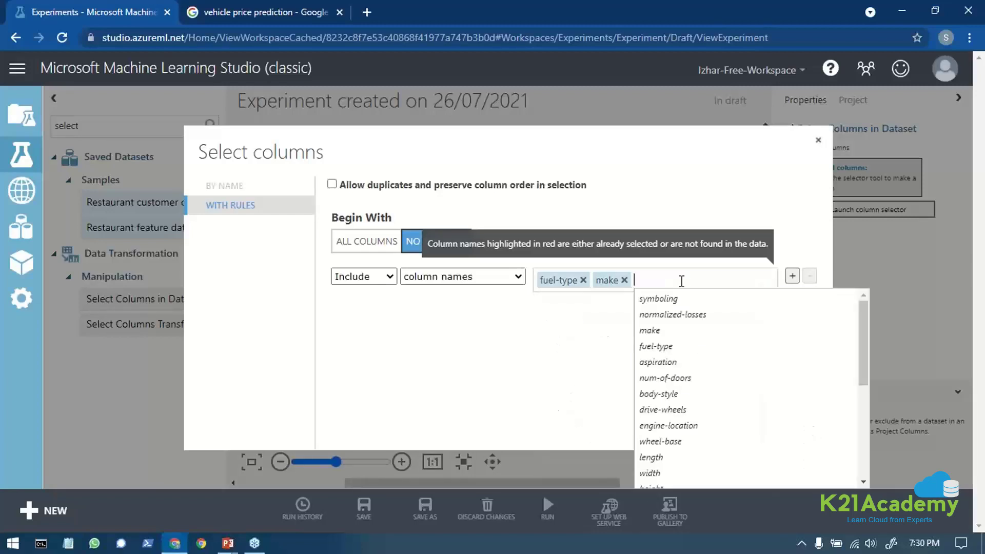
pyautogui.click(676, 374)
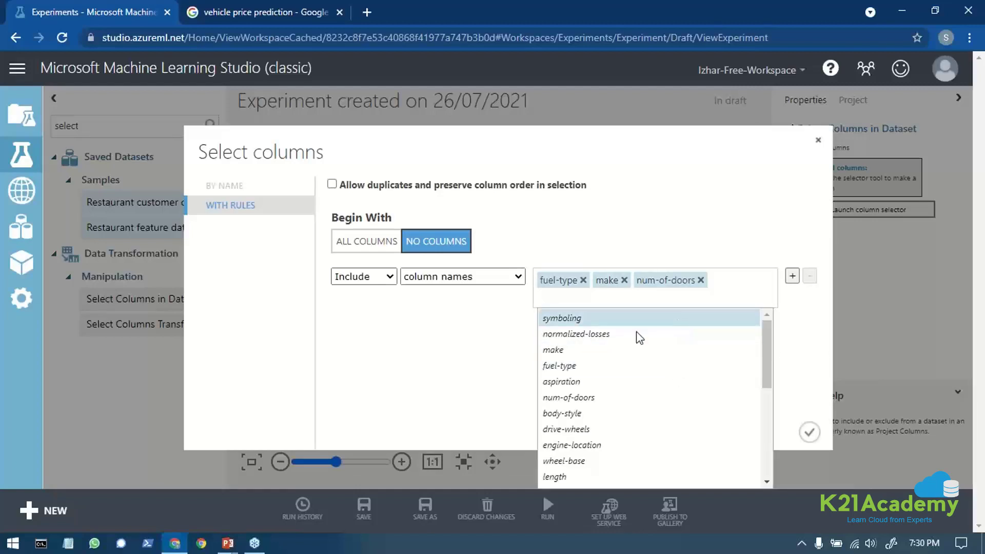
pyautogui.click(577, 385)
pyautogui.click(601, 416)
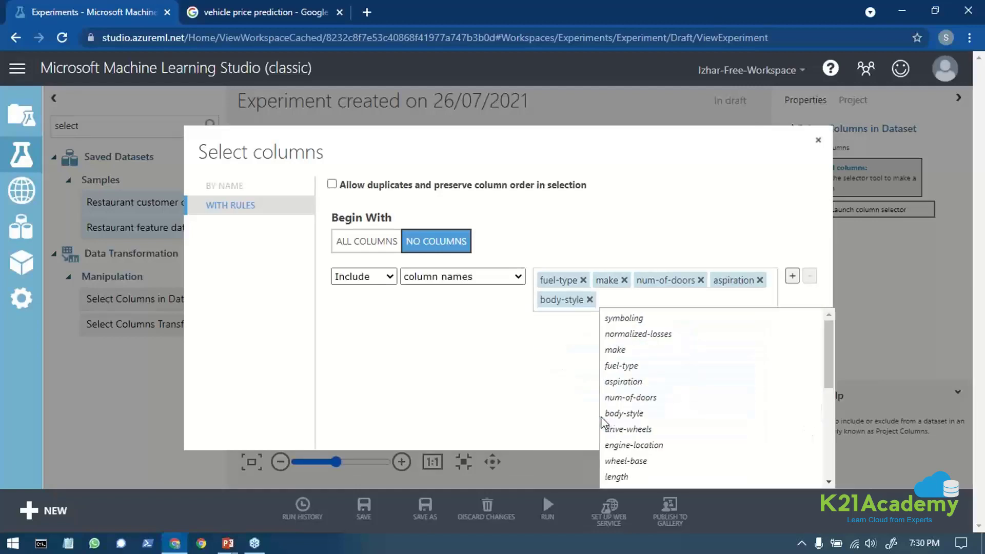
pyautogui.scroll(-3, 648, 468)
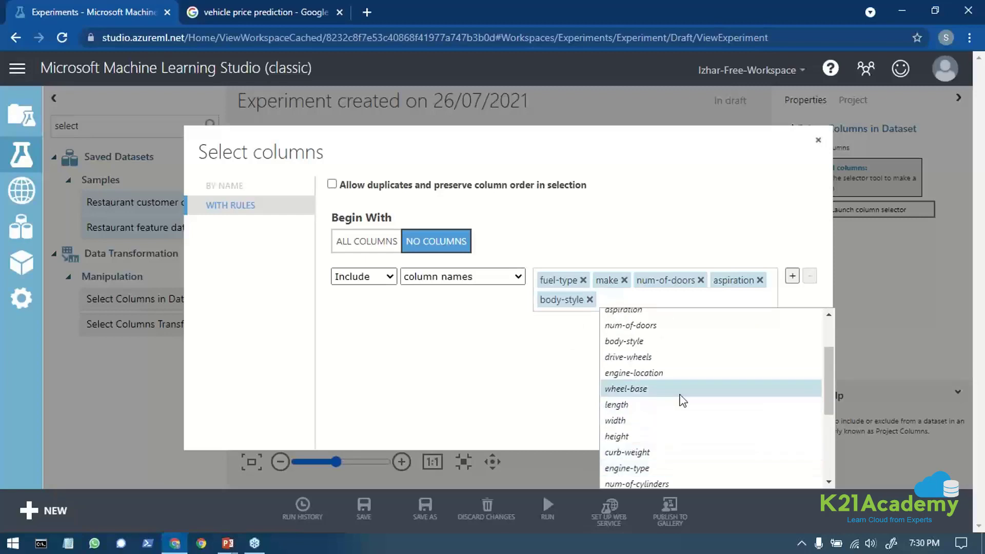
pyautogui.click(651, 396)
pyautogui.scroll(-3, 653, 400)
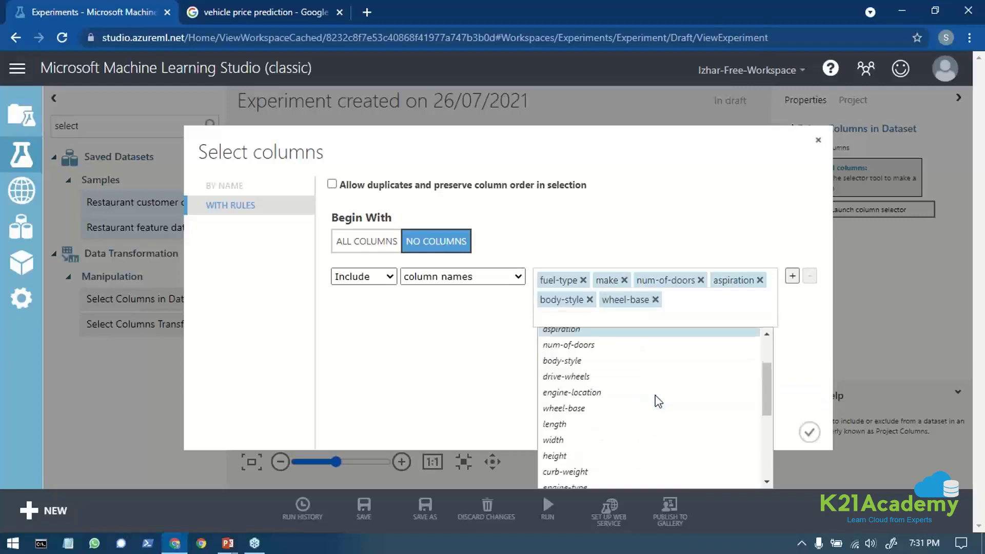
pyautogui.click(594, 378)
# Step: Add engine-type, fuel-system, horsepower and price to the included column names and confirm the column selection
pyautogui.scroll(-5, 597, 390)
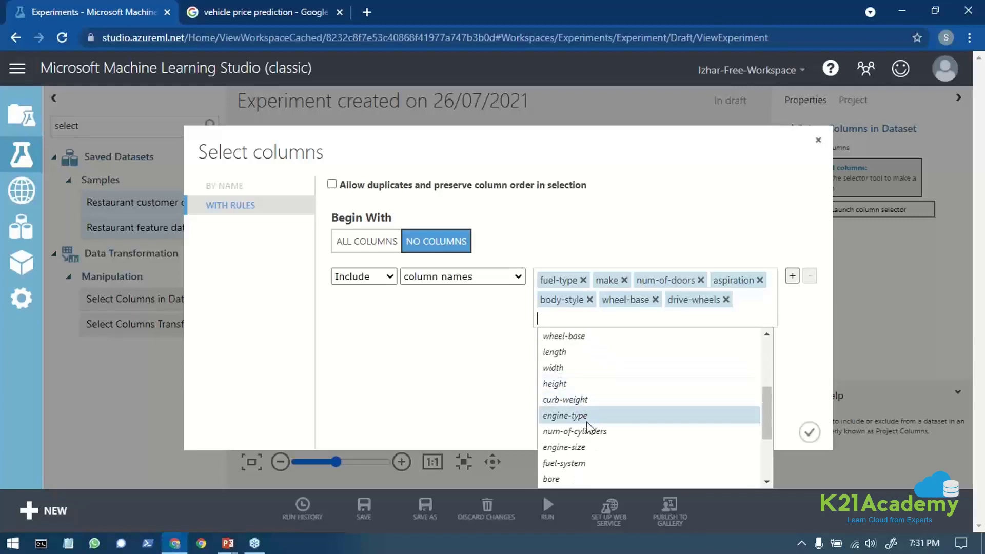
pyautogui.click(590, 415)
pyautogui.scroll(-5, 683, 403)
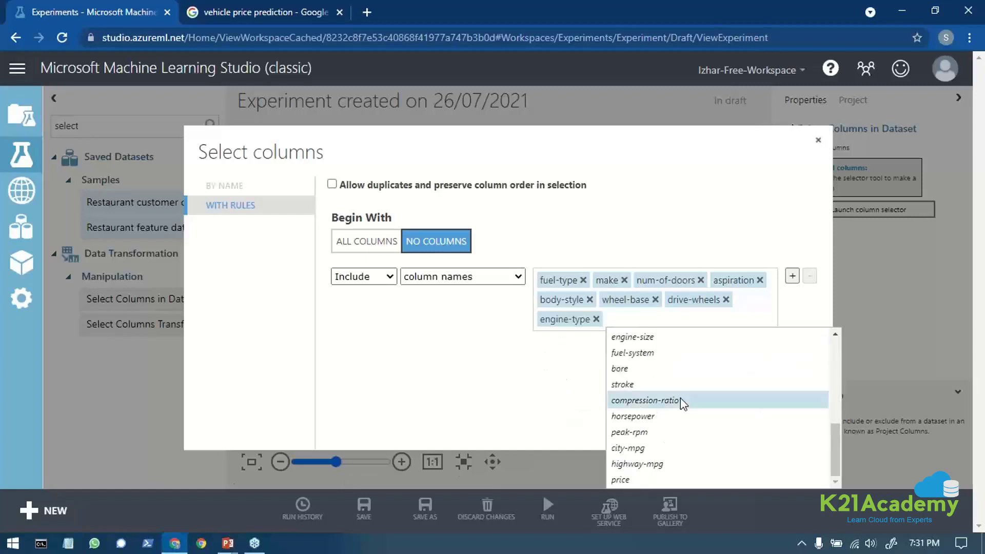
pyautogui.click(645, 354)
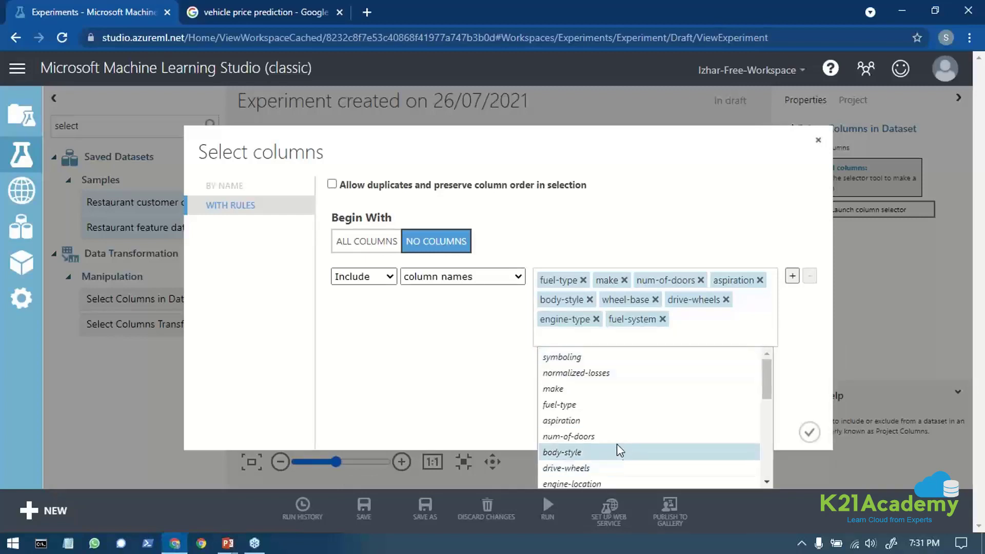
pyautogui.scroll(-5, 617, 446)
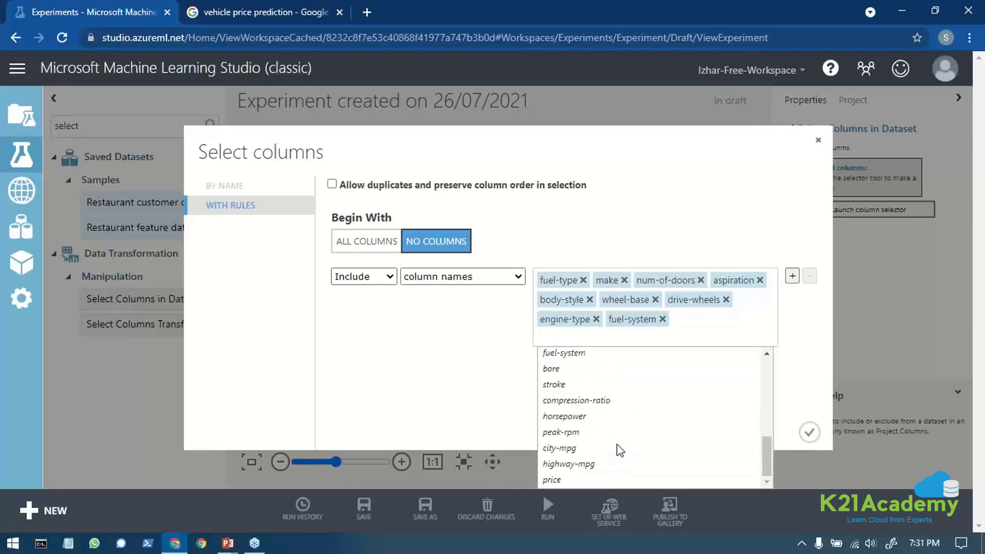
pyautogui.click(571, 415)
pyautogui.scroll(-5, 600, 429)
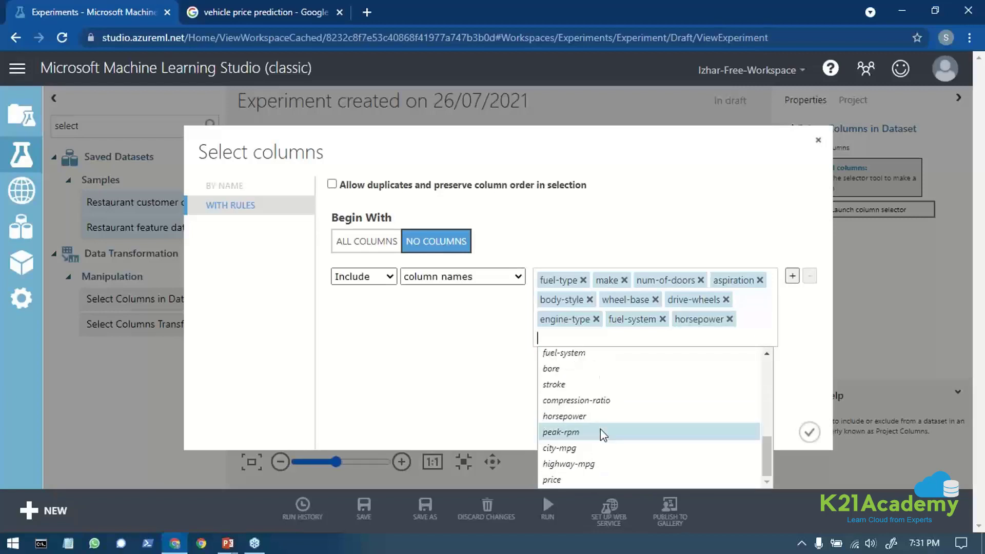
pyautogui.click(564, 480)
pyautogui.click(449, 361)
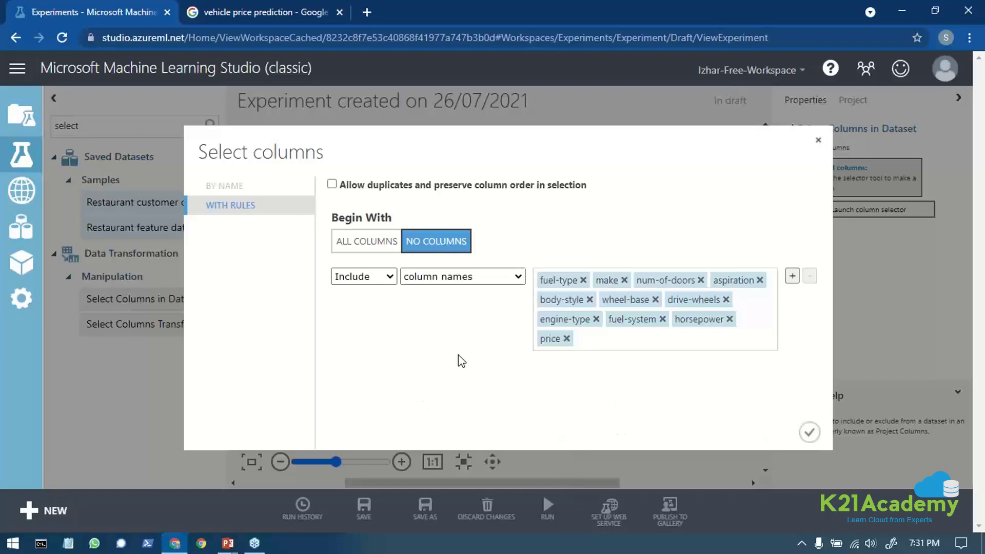
pyautogui.click(812, 432)
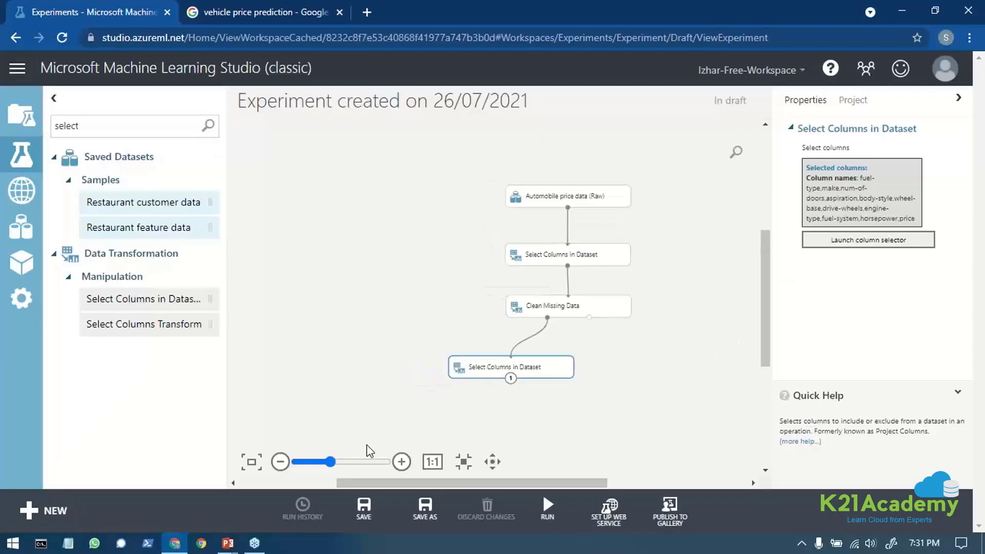
pyautogui.click(636, 328)
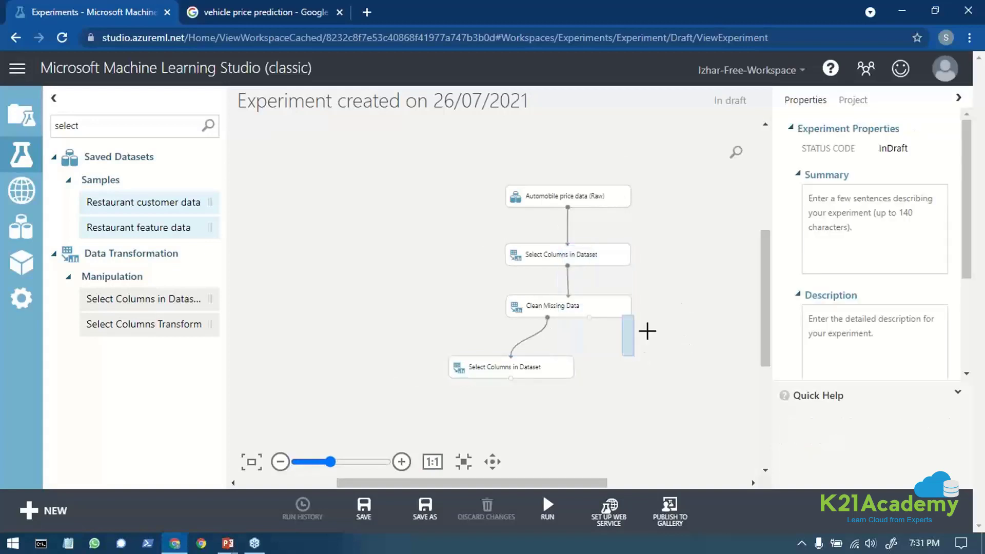
pyautogui.click(464, 464)
pyautogui.scroll(-2, 676, 283)
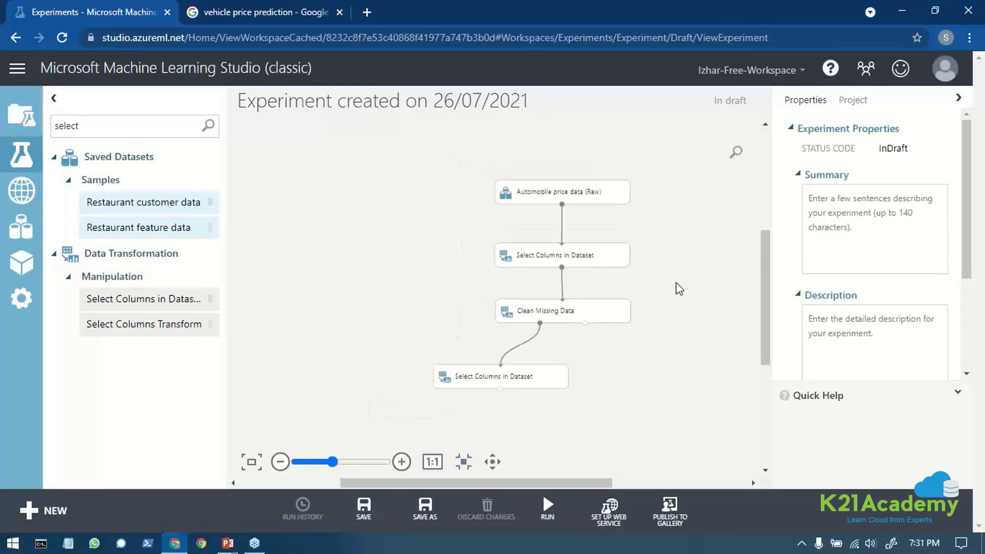
pyautogui.scroll(1, 588, 403)
pyautogui.click(251, 462)
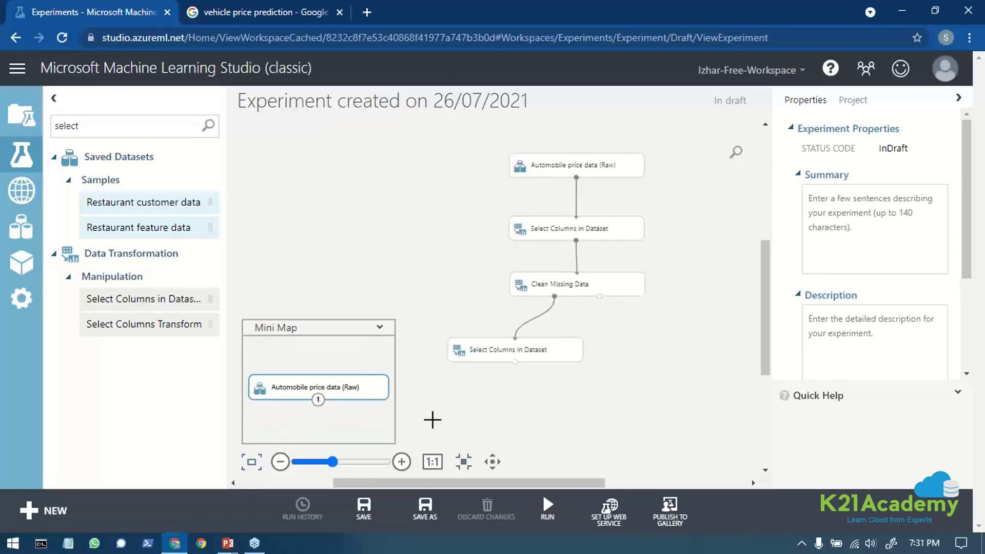
# Step: Add a Split Data module below the second Select Columns in Dataset module and connect that module's output to it
pyautogui.click(492, 462)
pyautogui.moveTo(529, 409); pyautogui.dragTo(433, 257)
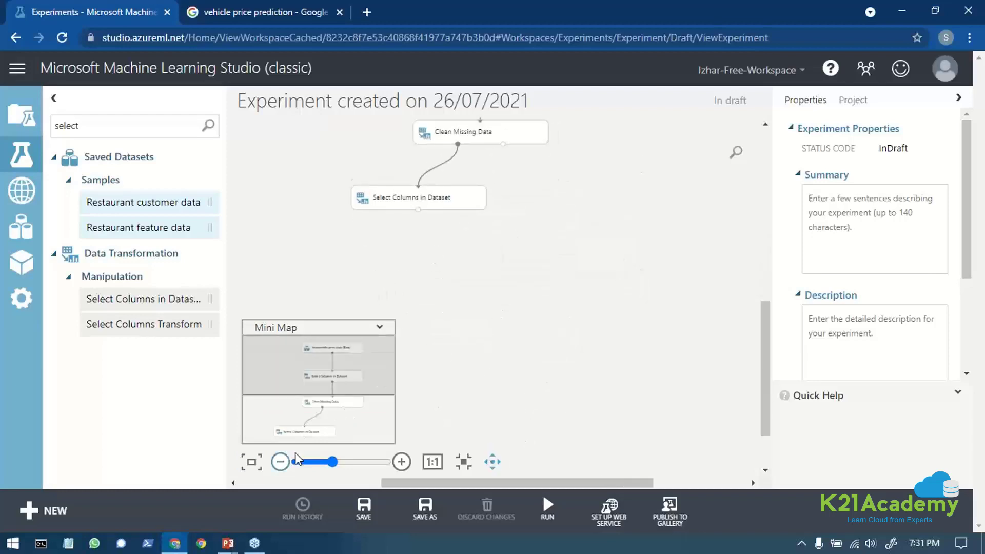
pyautogui.click(253, 461)
pyautogui.scroll(6, 371, 214)
pyautogui.scroll(-1, 433, 385)
pyautogui.scroll(-1, 434, 384)
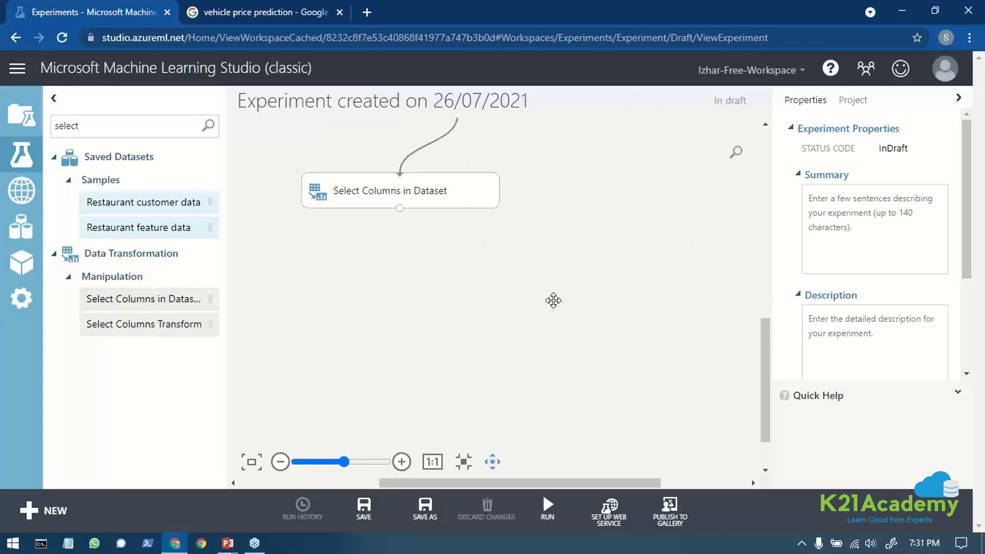
pyautogui.doubleClick(143, 123)
pyautogui.press('BackSpace')
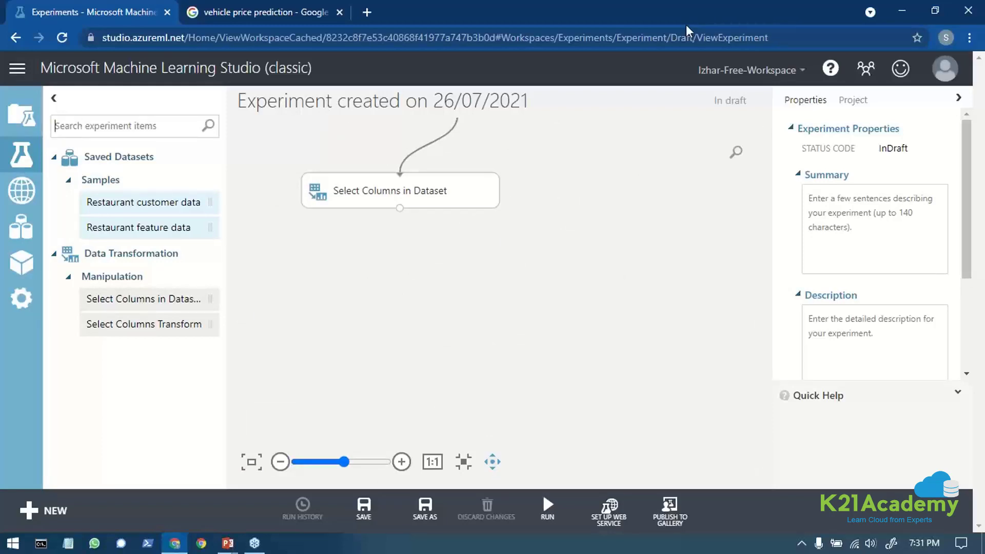
pyautogui.write('split')
pyautogui.moveTo(137, 280); pyautogui.dragTo(401, 287)
pyautogui.moveTo(398, 206); pyautogui.dragTo(405, 225)
pyautogui.click(492, 464)
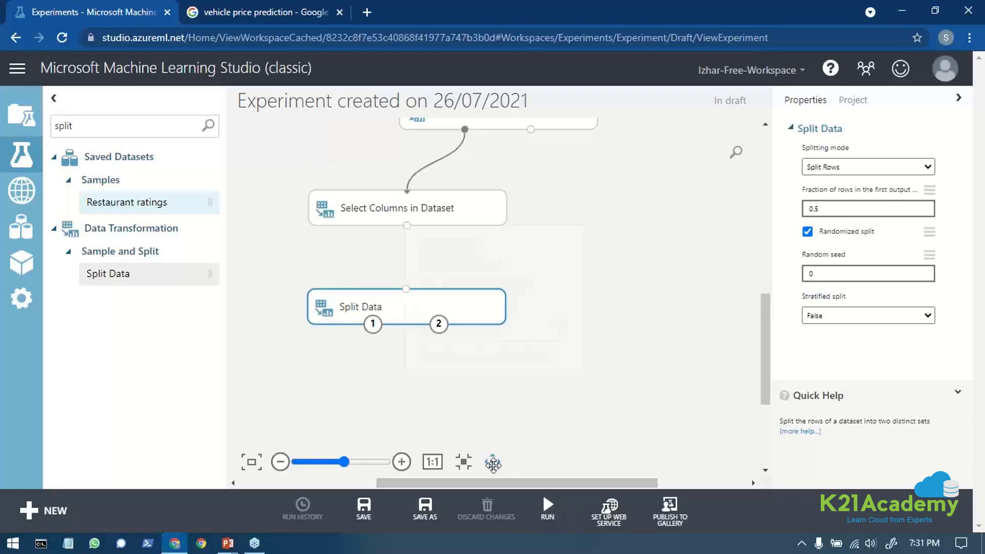
pyautogui.moveTo(407, 227); pyautogui.dragTo(406, 298)
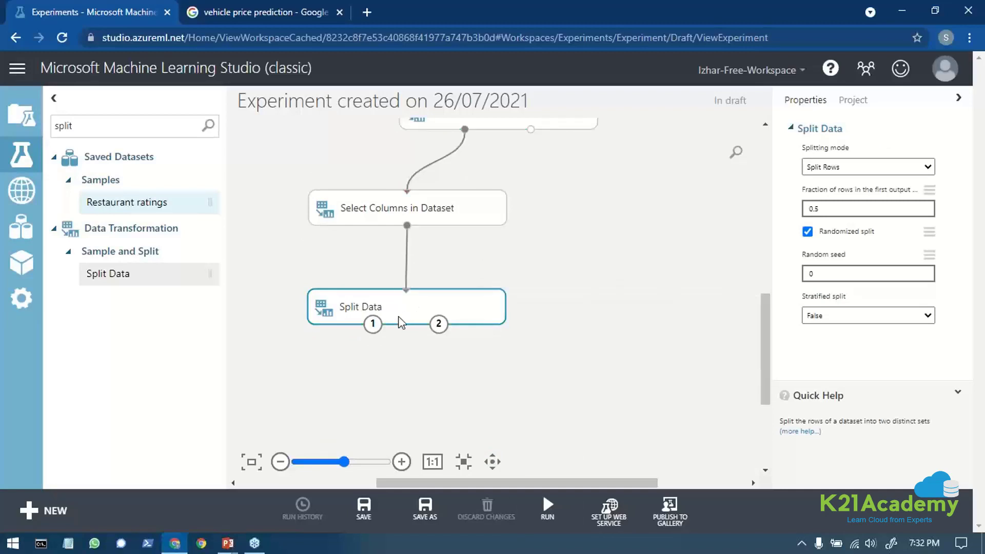
# Step: Set the Split Data random seed to 47 and the fraction of rows in the first output to 0.20
pyautogui.click(840, 273)
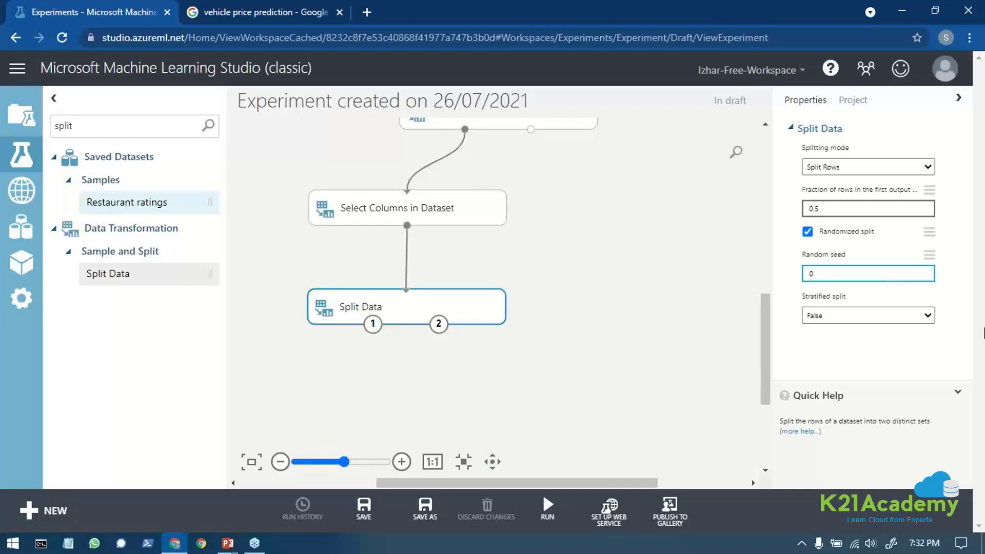
pyautogui.write('47')
pyautogui.click(860, 208)
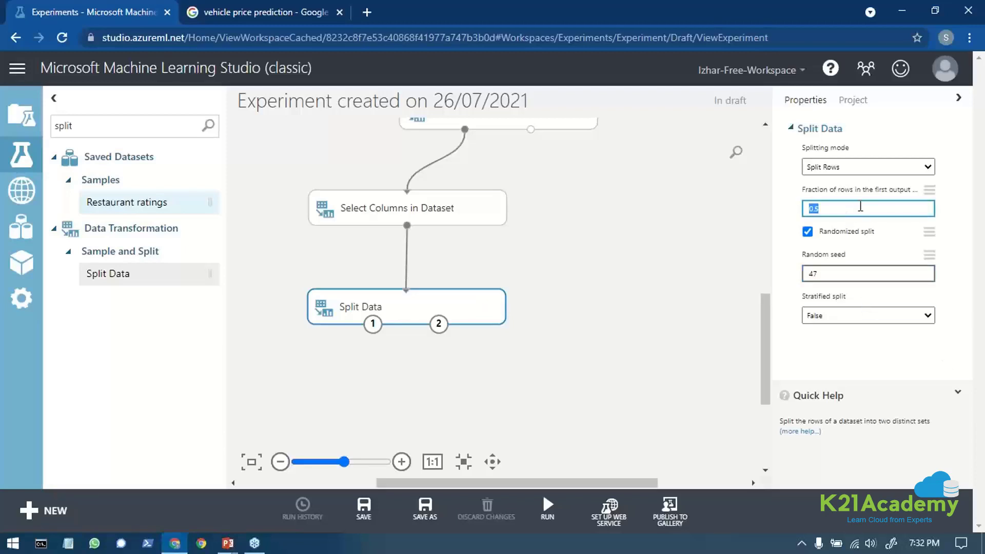
pyautogui.press('BackSpace')
pyautogui.write('0')
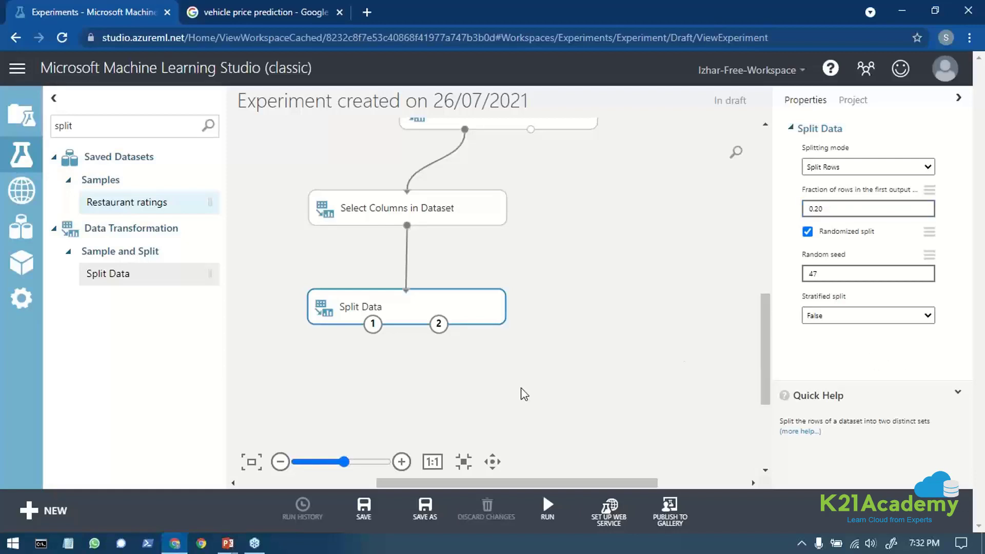
pyautogui.scroll(-2, 459, 340)
pyautogui.moveTo(385, 333)
pyautogui.mouseDown()
pyautogui.moveTo(387, 351)
pyautogui.moveTo(334, 364)
pyautogui.mouseUp()
pyautogui.moveTo(442, 330)
pyautogui.mouseDown()
pyautogui.moveTo(477, 365)
pyautogui.moveTo(465, 351)
pyautogui.mouseUp()
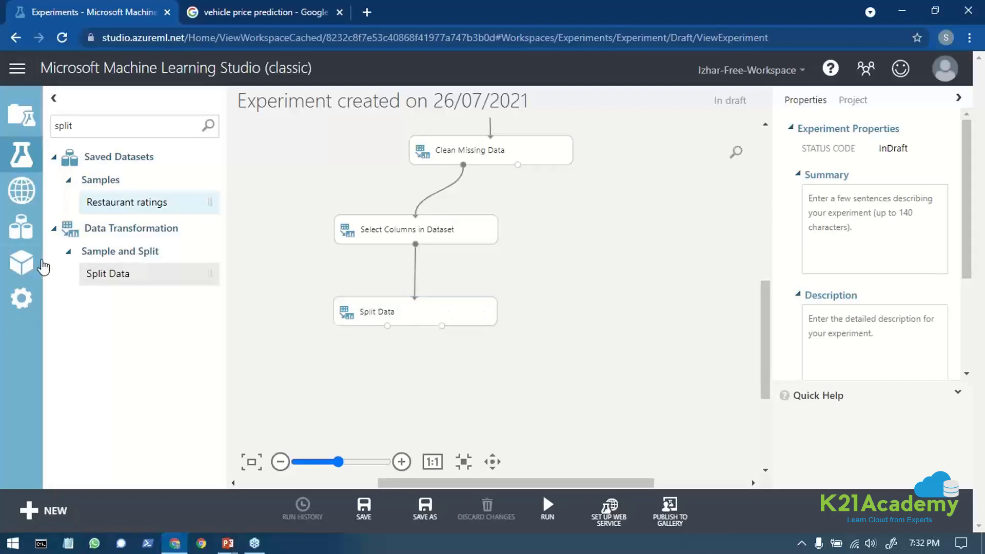
# Step: Find the Linear Regression module and place it on the canvas beside Split Data
pyautogui.doubleClick(89, 126)
pyautogui.press('BackSpace')
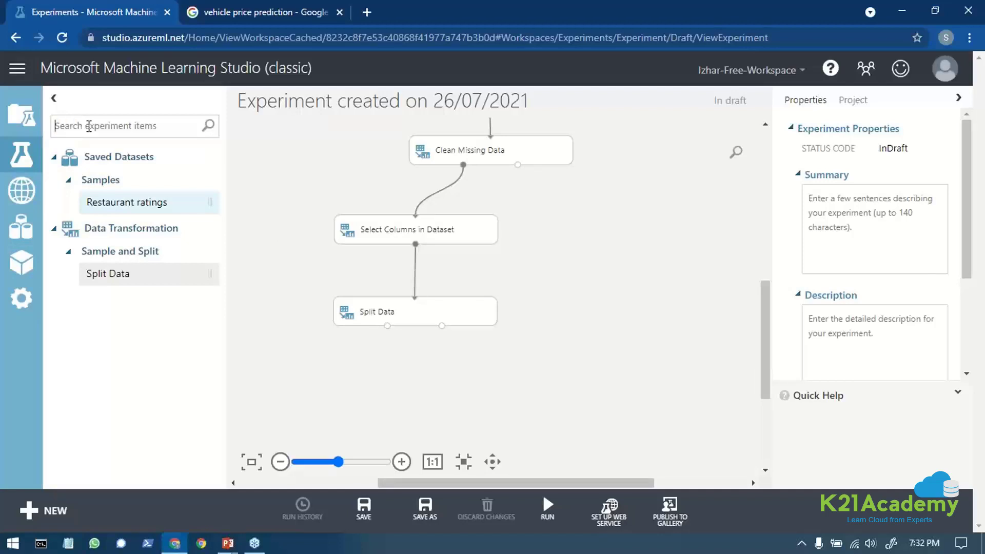
pyautogui.write('Line')
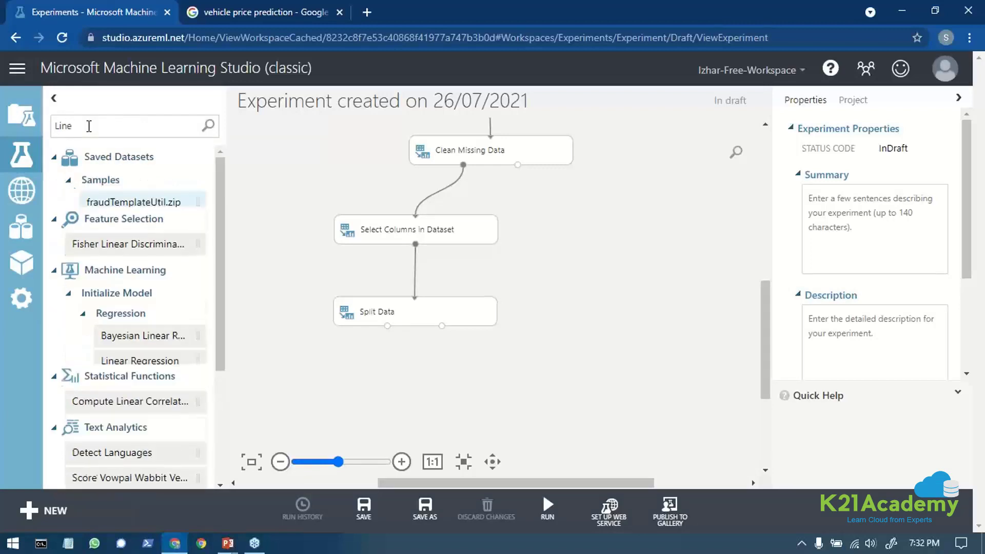
pyautogui.moveTo(139, 370); pyautogui.dragTo(230, 321)
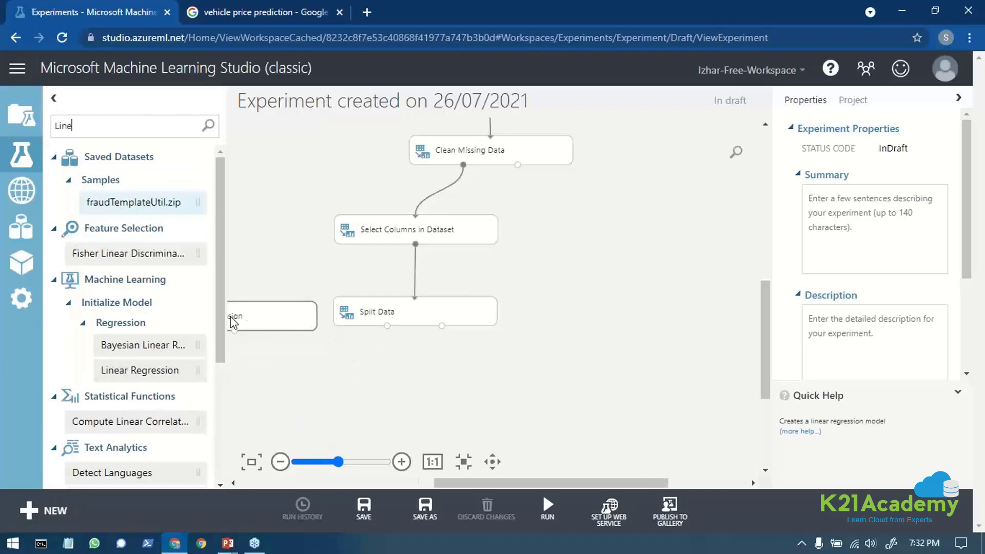
pyautogui.moveTo(398, 364); pyautogui.dragTo(559, 368)
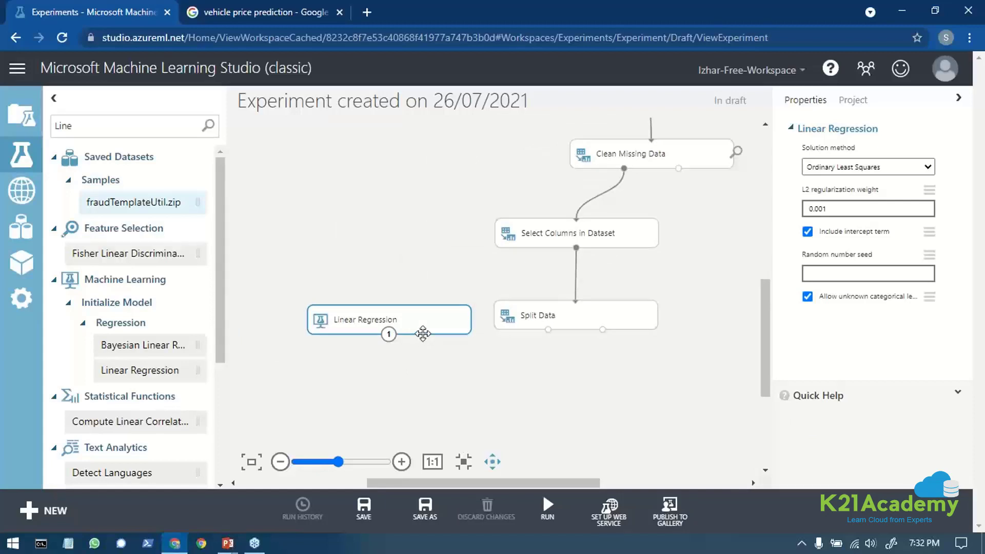
pyautogui.moveTo(422, 334); pyautogui.dragTo(412, 326)
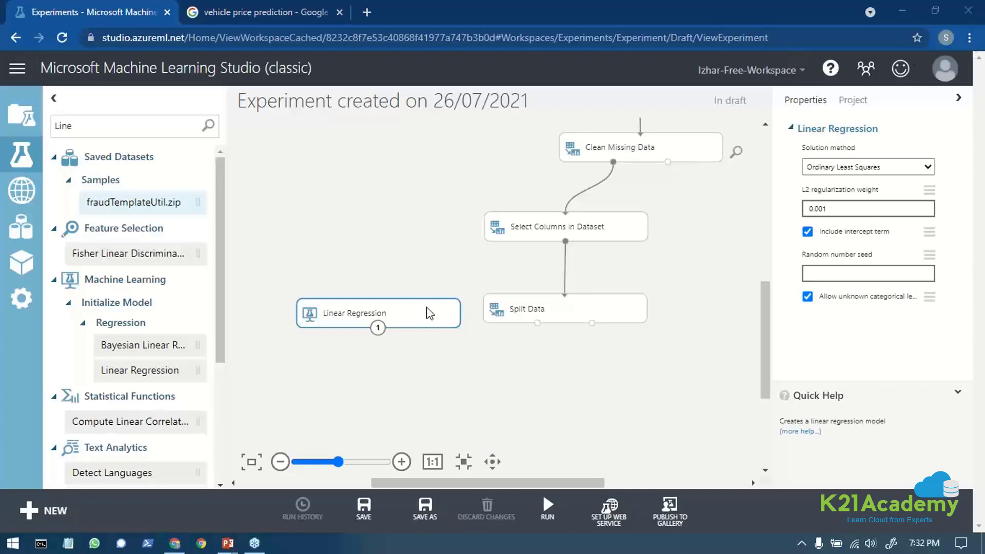
pyautogui.moveTo(395, 325); pyautogui.dragTo(391, 322)
pyautogui.doubleClick(391, 321)
pyautogui.click(533, 400)
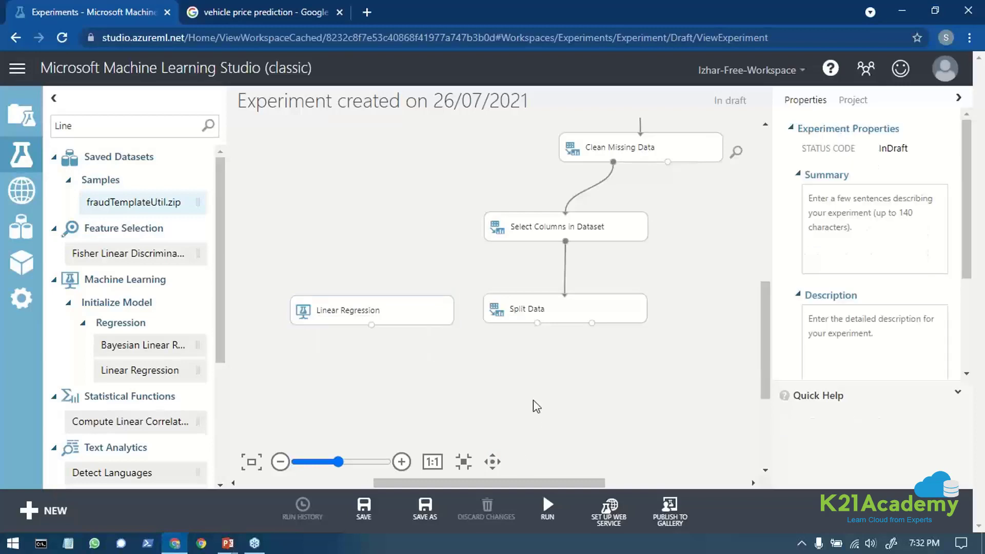
# Step: Add a Train Model module below, fed by Linear Regression and the first output of Split Data
pyautogui.doubleClick(101, 130)
pyautogui.press('BackSpace')
pyautogui.write('Tra')
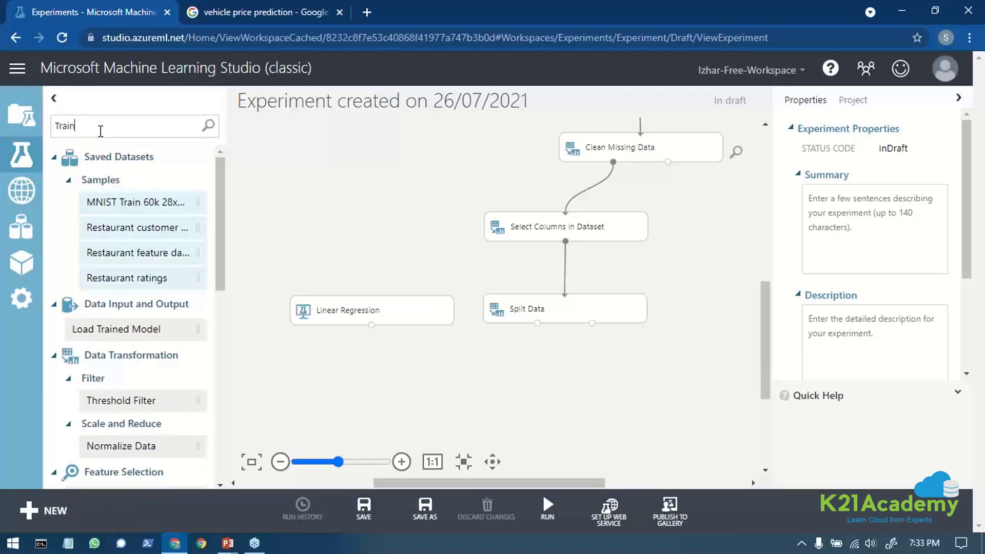
pyautogui.write('in model')
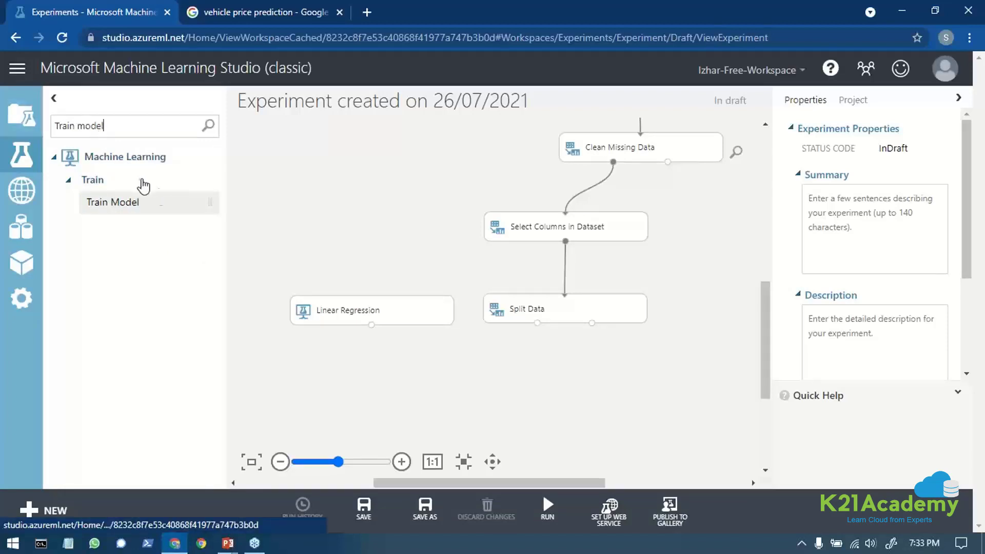
pyautogui.moveTo(146, 202); pyautogui.dragTo(458, 387)
pyautogui.scroll(-1, 607, 373)
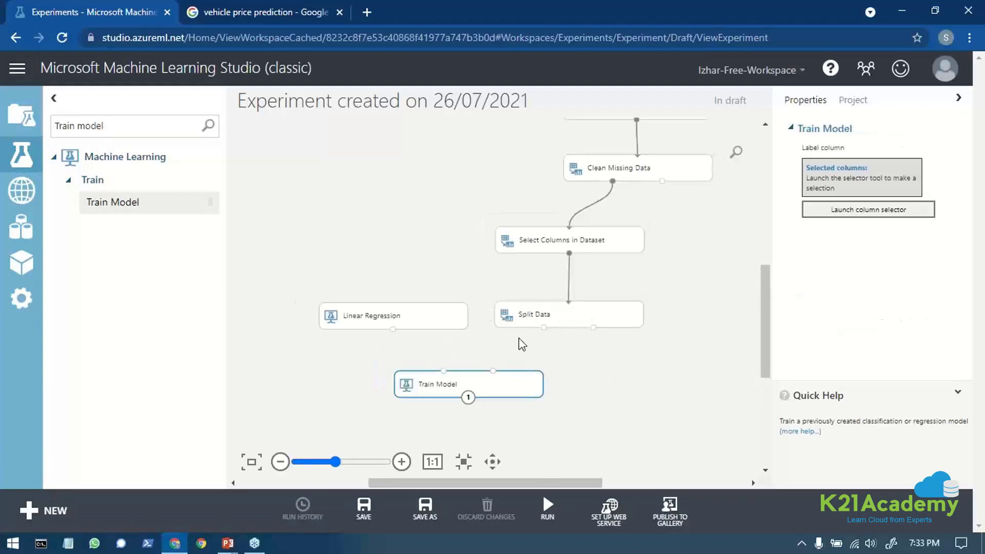
pyautogui.moveTo(543, 329); pyautogui.dragTo(492, 371)
pyautogui.moveTo(393, 329); pyautogui.dragTo(450, 386)
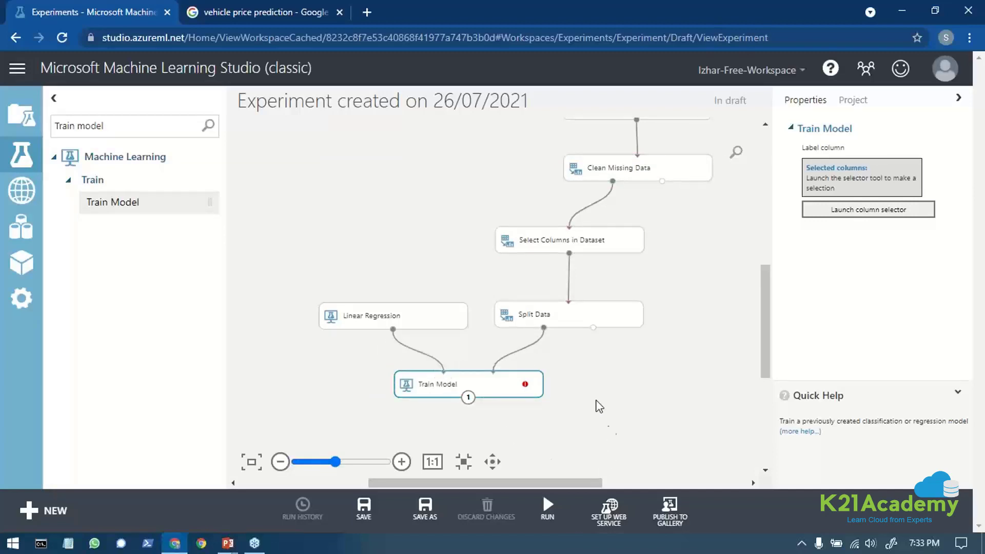
# Step: Find the Score Model module and place it on the canvas below Train Model
pyautogui.scroll(-1, 608, 431)
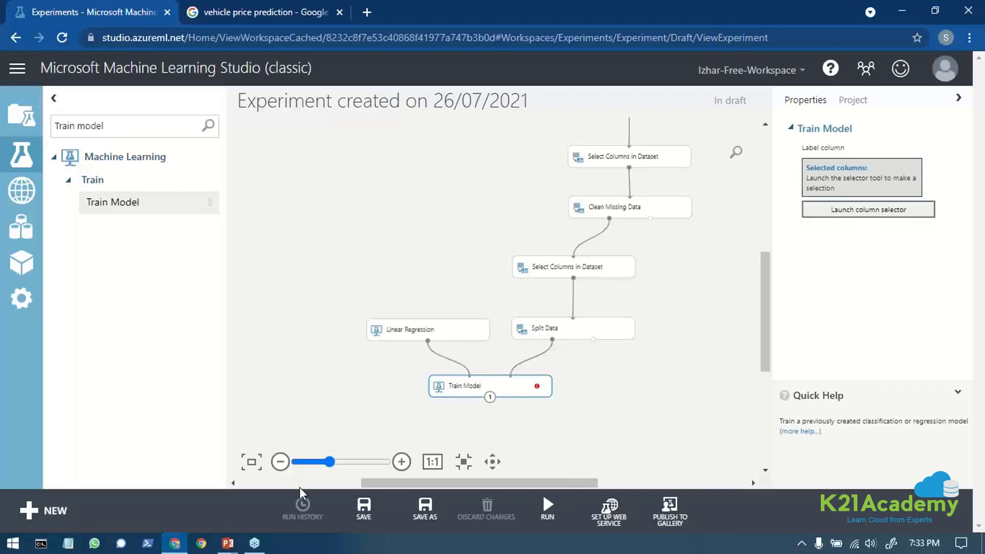
pyautogui.moveTo(561, 427); pyautogui.dragTo(499, 337)
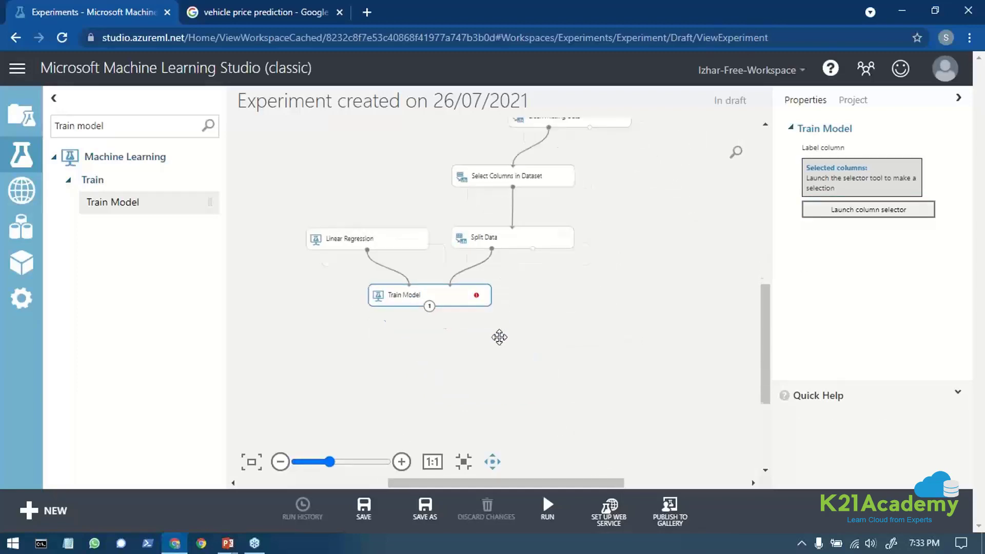
pyautogui.scroll(-1, 499, 337)
pyautogui.scroll(2, 499, 337)
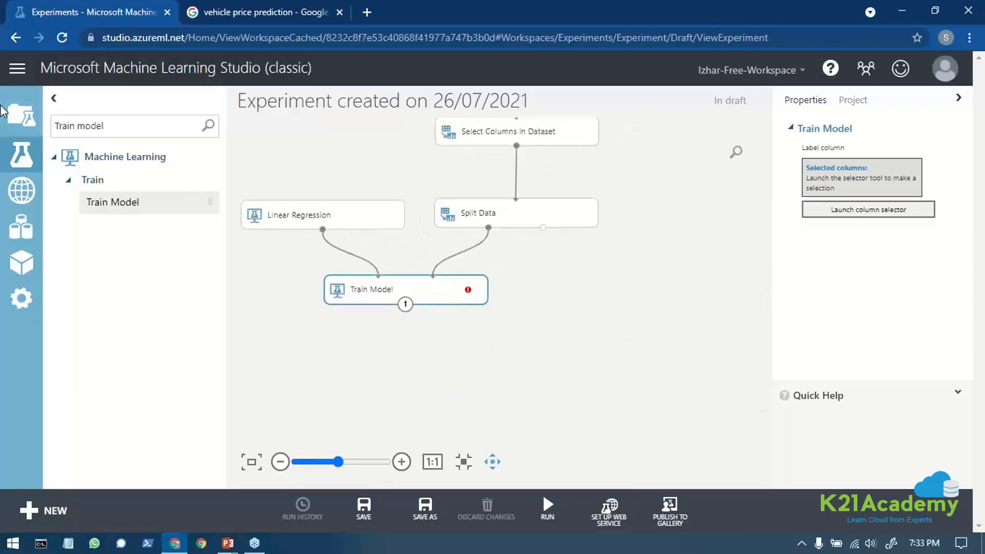
pyautogui.tripleClick(120, 123)
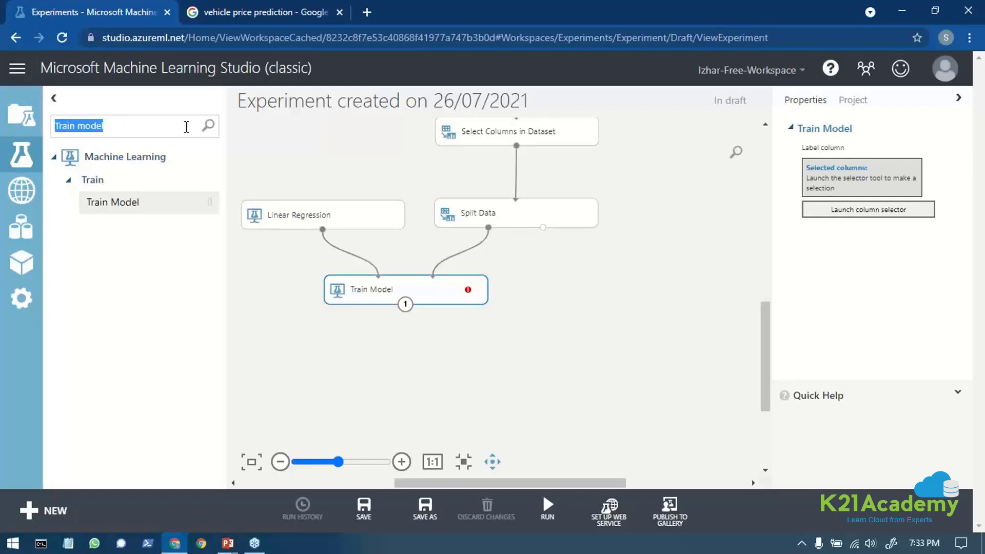
pyautogui.press('BackSpace')
pyautogui.write('score')
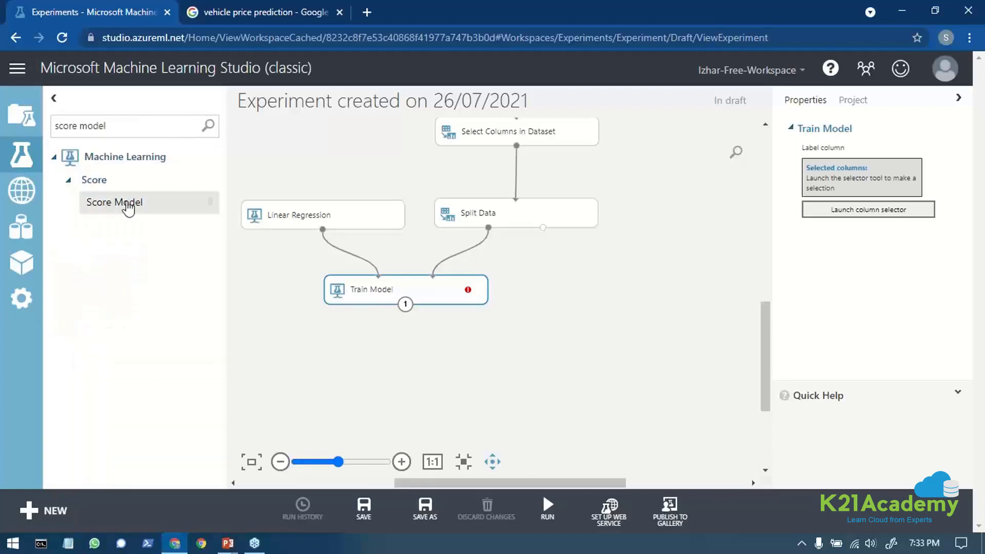
pyautogui.moveTo(144, 219); pyautogui.dragTo(492, 373)
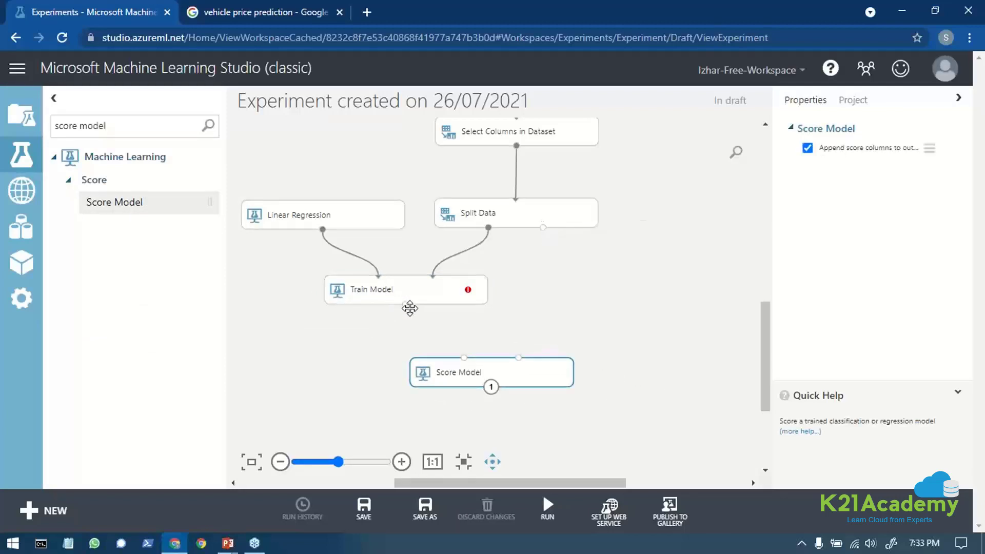
# Step: Connect Train Model's output and the second output of Split Data to the two inputs of Score Model
pyautogui.moveTo(404, 304); pyautogui.dragTo(416, 292)
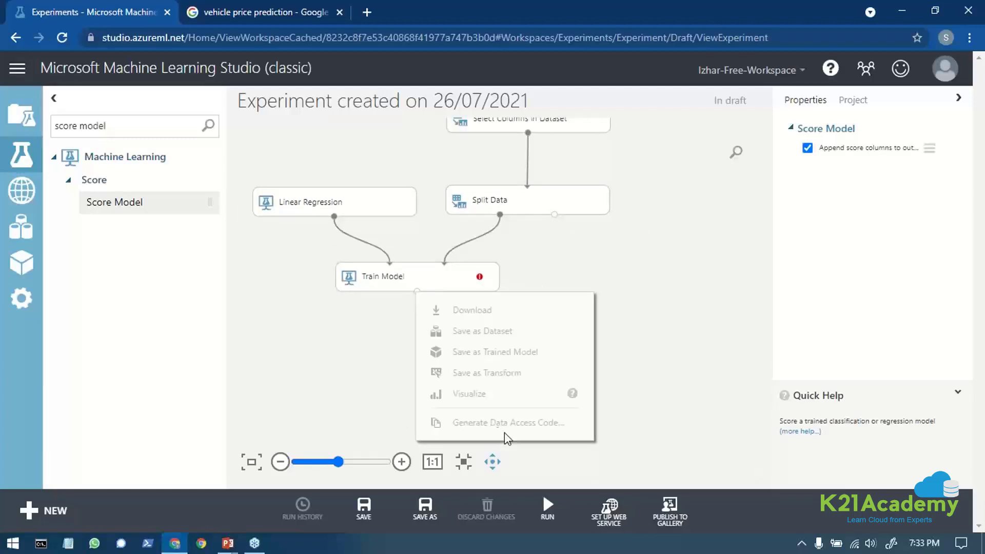
pyautogui.click(493, 463)
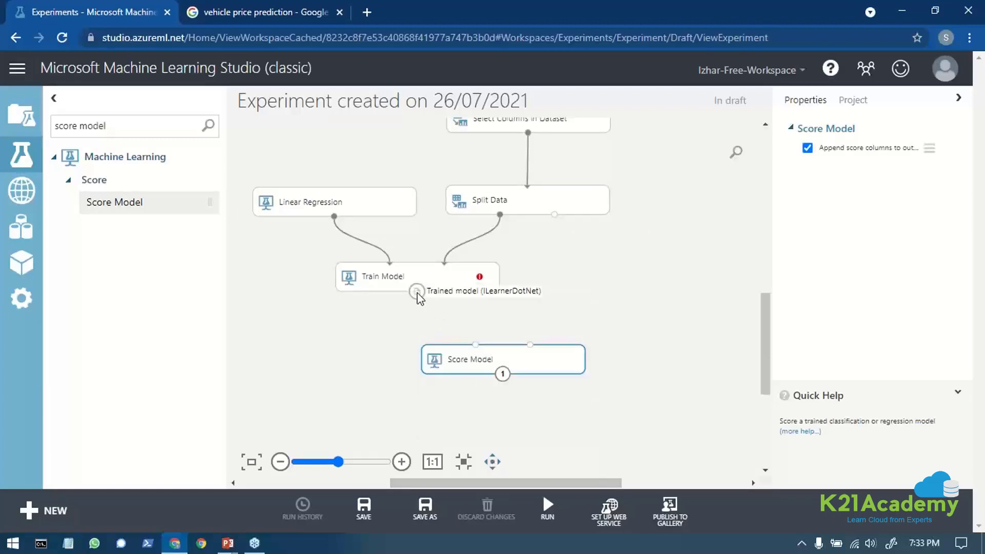
pyautogui.moveTo(416, 291); pyautogui.dragTo(475, 344)
pyautogui.moveTo(554, 214); pyautogui.dragTo(530, 346)
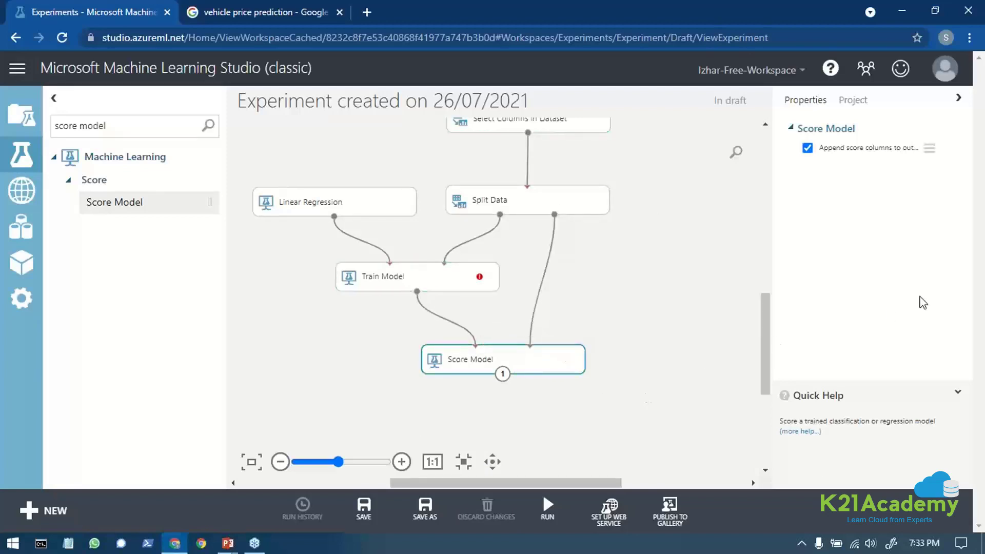
# Step: Find the Evaluate Model module, place it on the canvas below Score Model, and connect Score Model's output to its first input
pyautogui.scroll(-1, 458, 398)
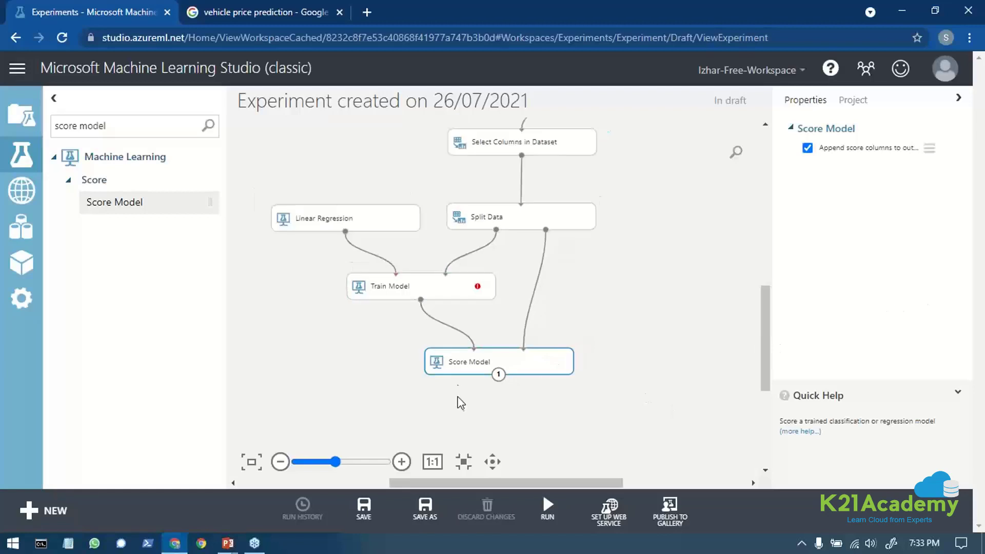
pyautogui.click(490, 462)
pyautogui.moveTo(578, 403); pyautogui.dragTo(556, 288)
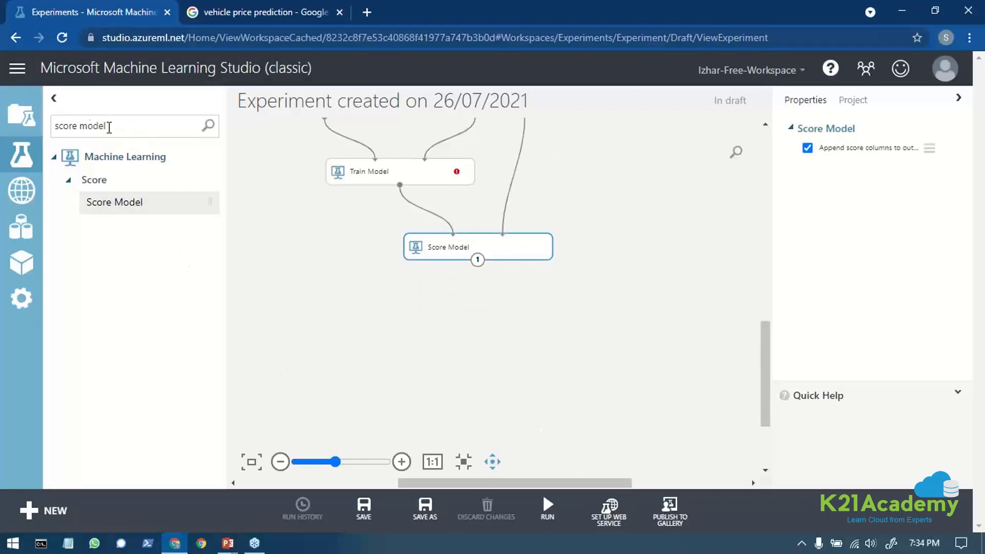
pyautogui.doubleClick(78, 127)
pyautogui.press('BackSpace')
pyautogui.write('evaluate')
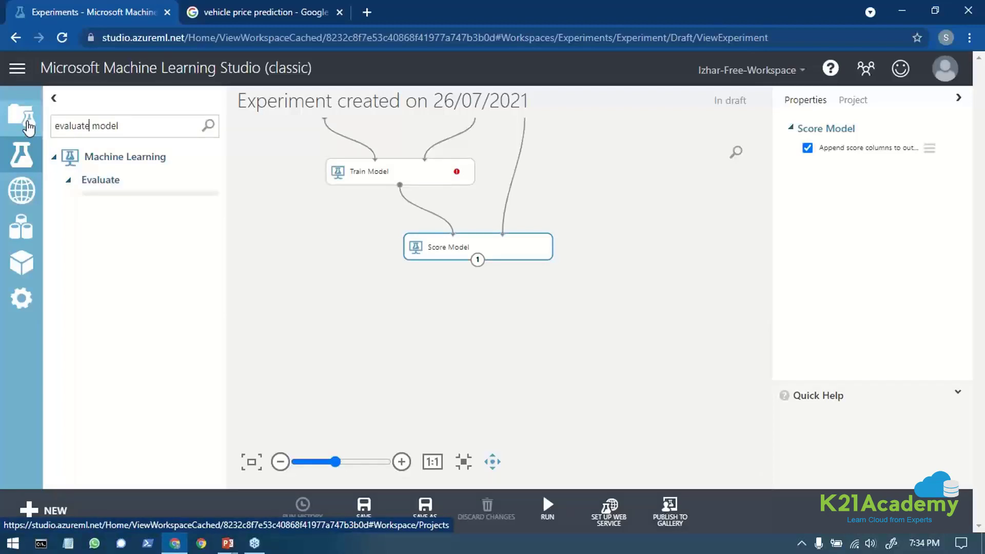
pyautogui.moveTo(136, 202); pyautogui.dragTo(556, 328)
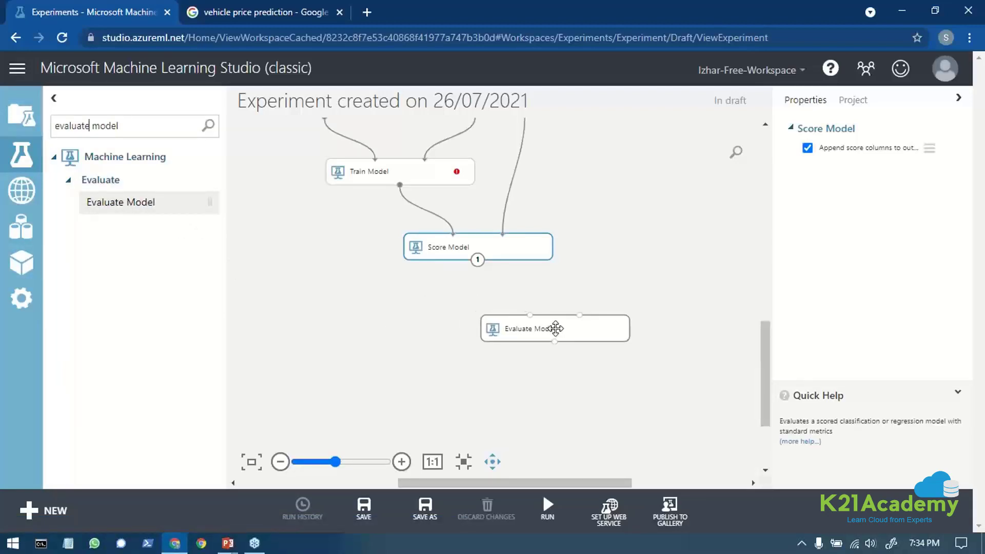
pyautogui.click(555, 328)
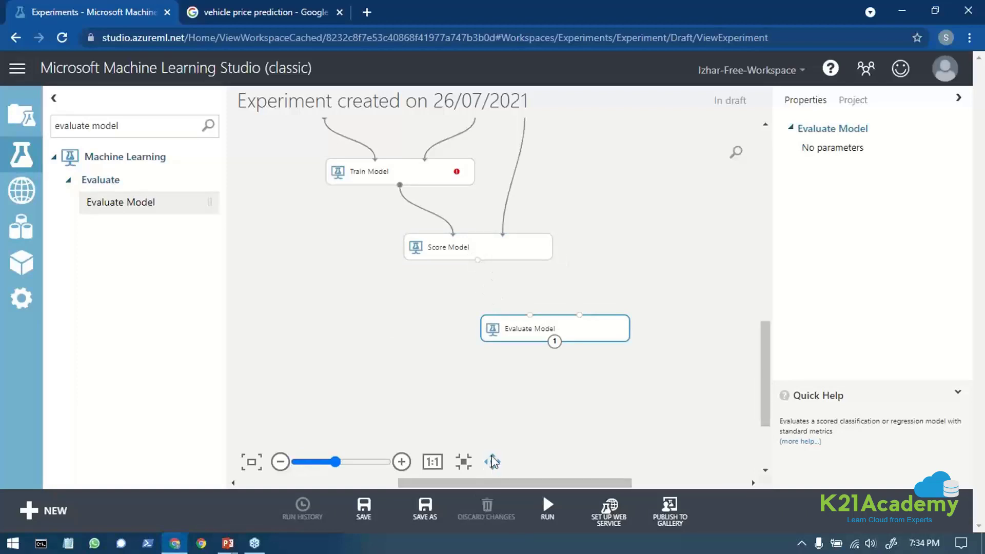
pyautogui.moveTo(477, 259); pyautogui.dragTo(531, 322)
pyautogui.scroll(1, 664, 328)
pyautogui.scroll(1, 665, 329)
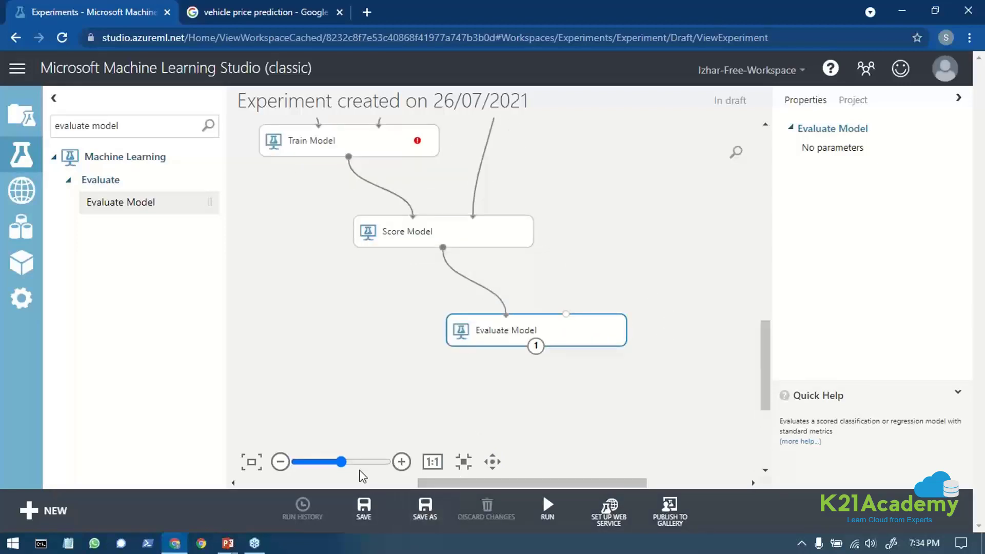
# Step: Review the whole pipeline from the Automobile price data dataset down to Evaluate Model and save the experiment draft
pyautogui.moveTo(340, 463); pyautogui.dragTo(312, 464)
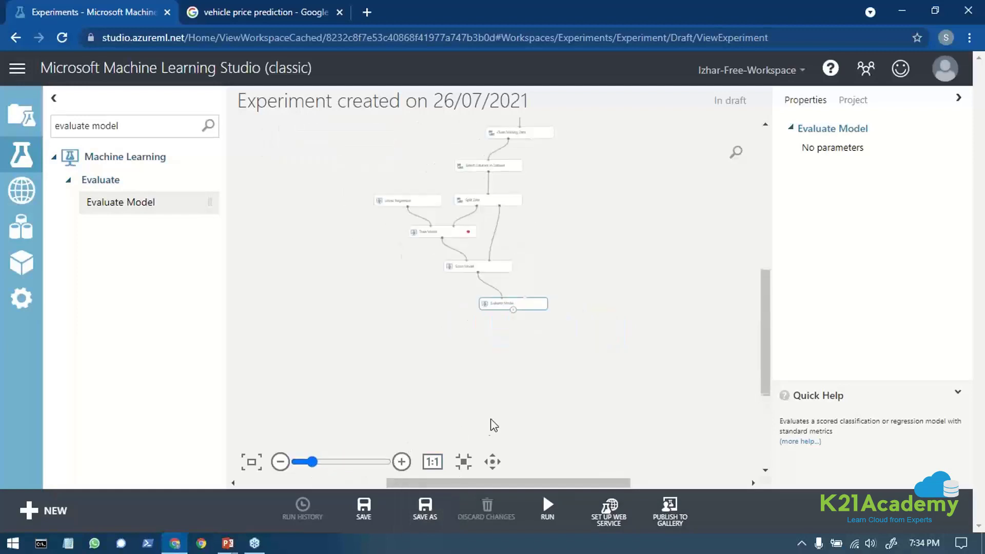
pyautogui.scroll(1, 536, 310)
pyautogui.click(491, 462)
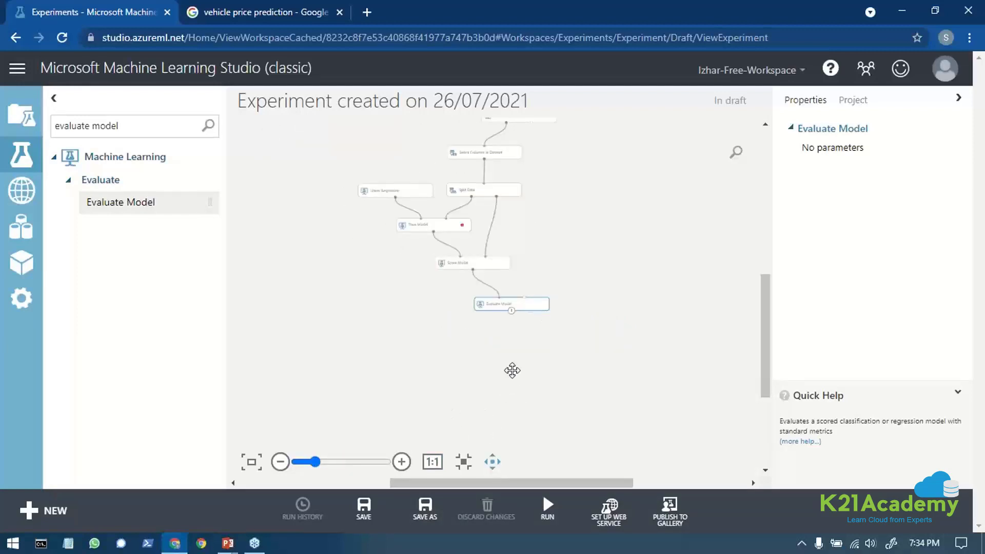
pyautogui.scroll(2, 510, 369)
pyautogui.moveTo(541, 180); pyautogui.dragTo(580, 368)
pyautogui.scroll(3, 556, 205)
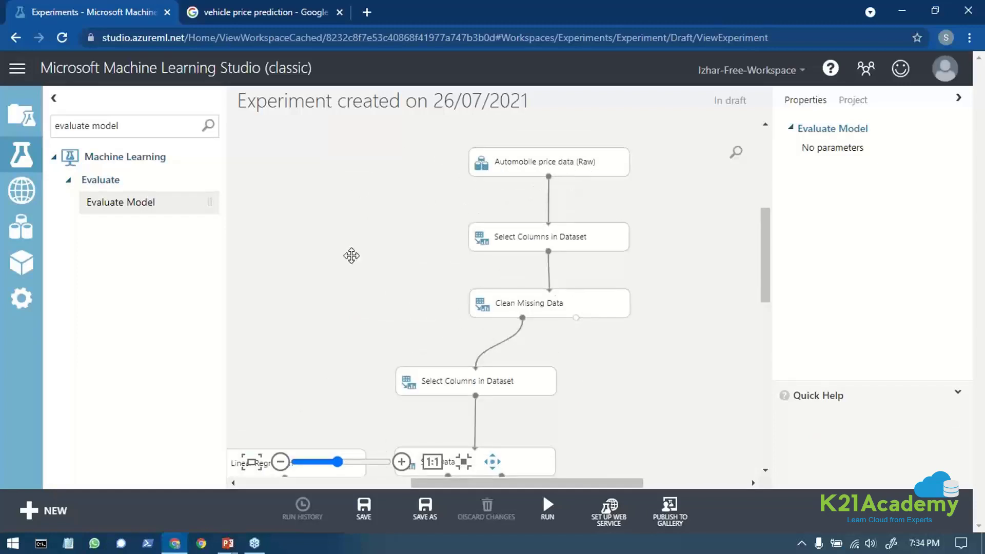
pyautogui.scroll(-2, 595, 319)
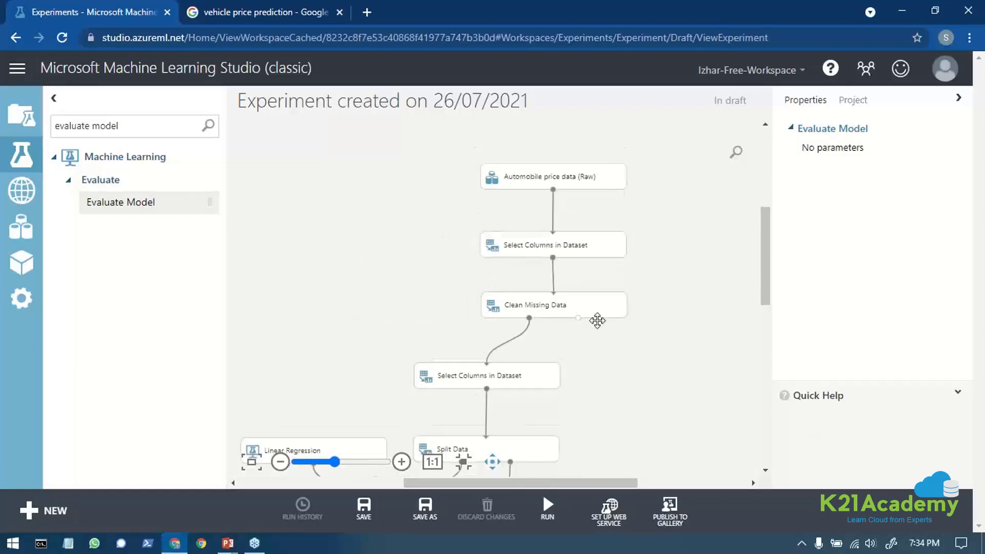
pyautogui.moveTo(559, 346); pyautogui.dragTo(500, 147)
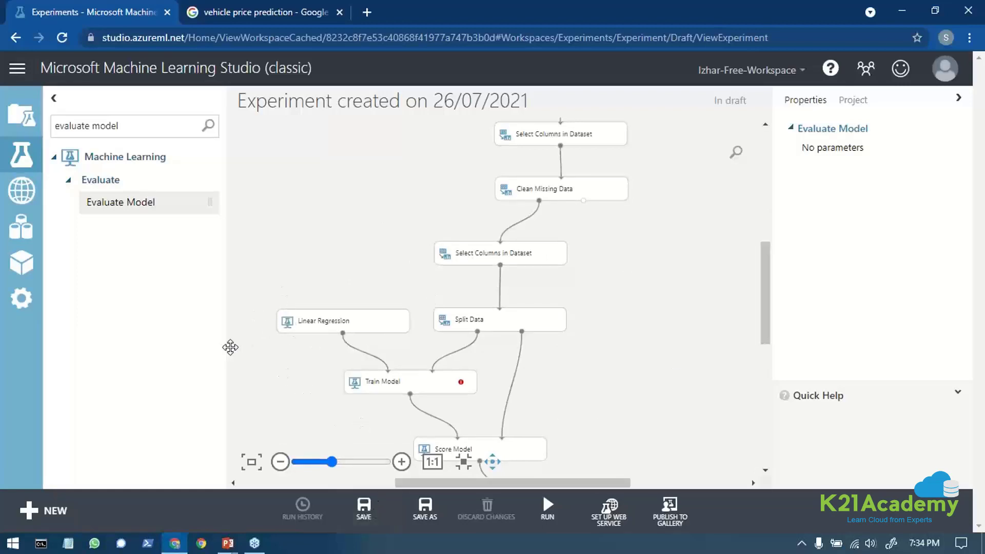
pyautogui.moveTo(318, 364); pyautogui.dragTo(333, 274)
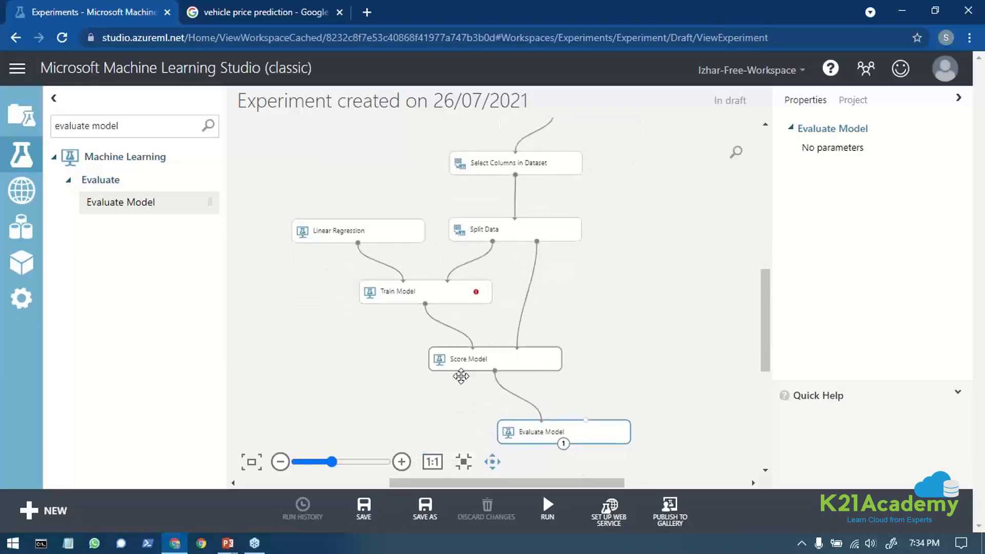
pyautogui.click(359, 503)
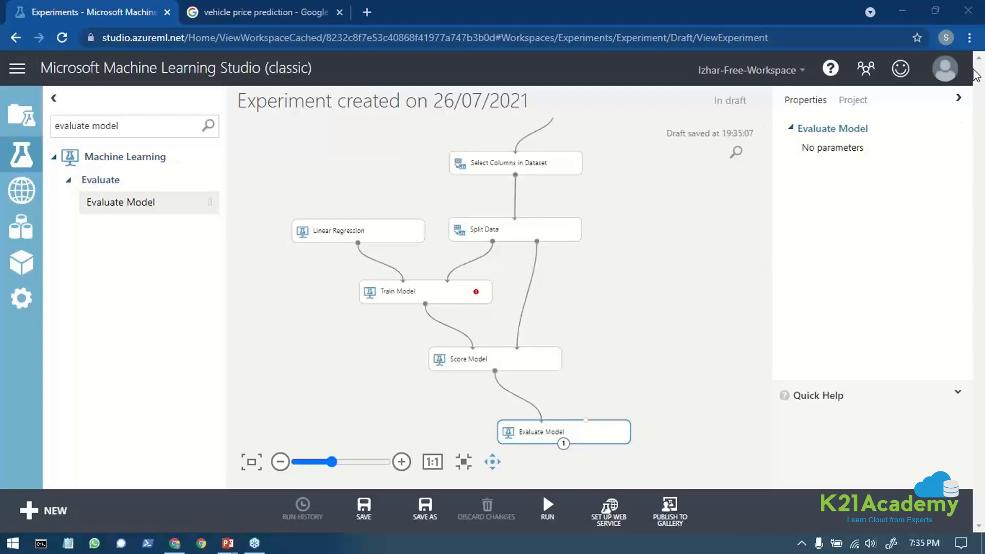
# Step: Examine the error marker on the Train Model module and the options available for its output
pyautogui.scroll(1, 534, 337)
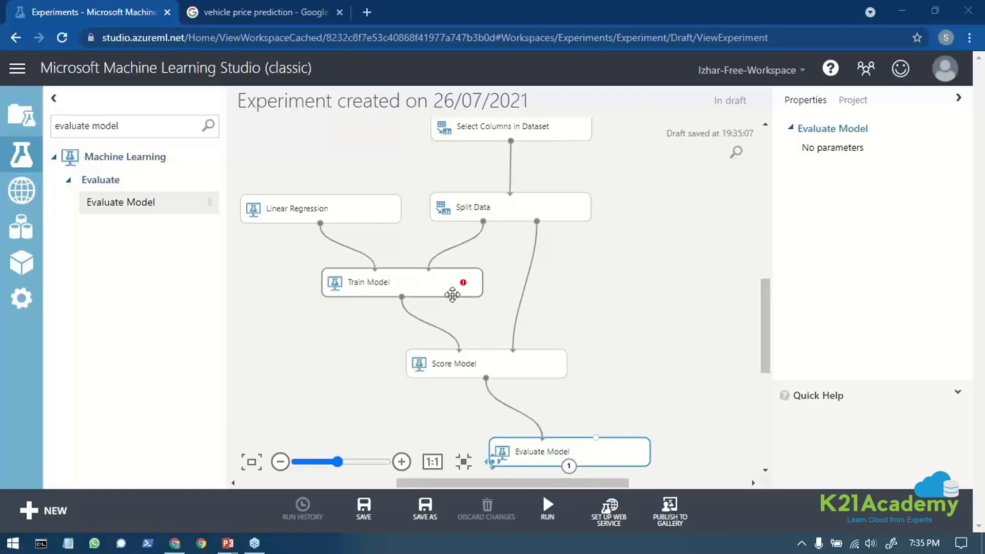
pyautogui.moveTo(475, 284)
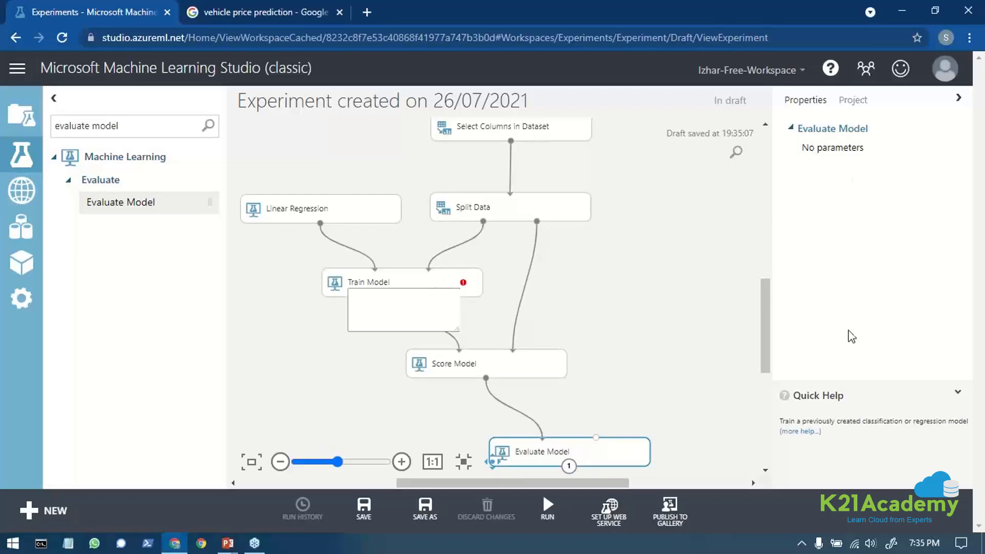
pyautogui.click(804, 134)
pyautogui.click(804, 134)
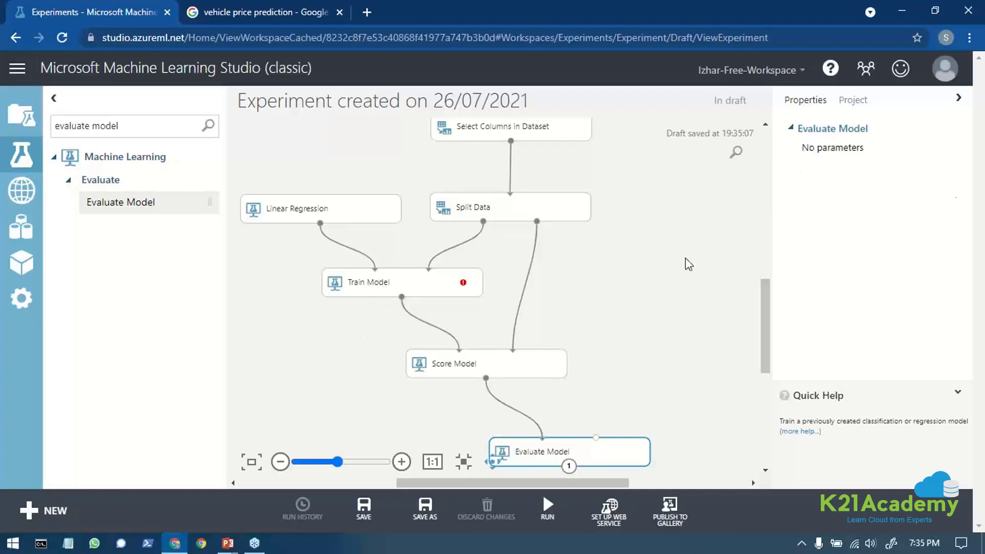
pyautogui.moveTo(439, 333); pyautogui.dragTo(452, 328)
pyautogui.rightClick(407, 297)
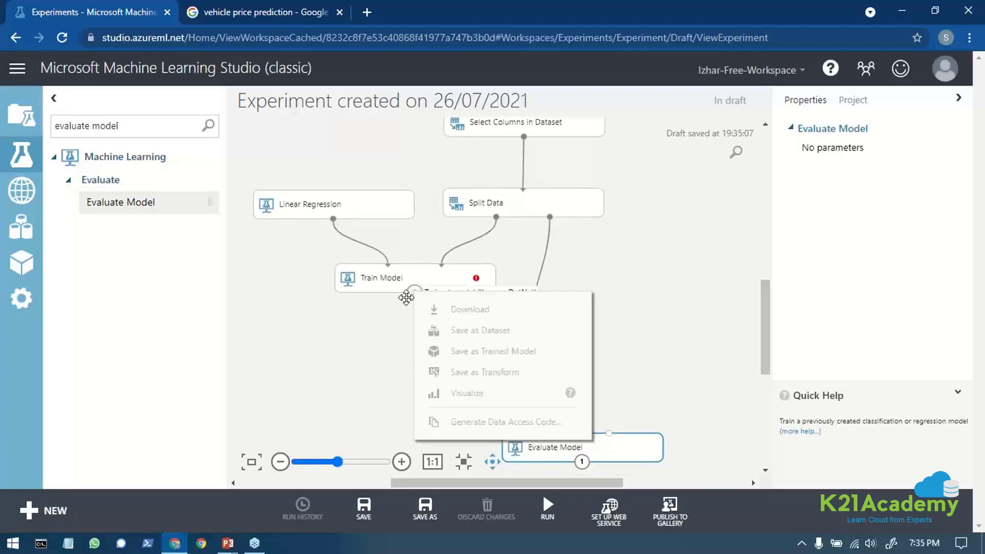
pyautogui.click(410, 293)
pyautogui.moveTo(413, 286); pyautogui.dragTo(440, 301)
pyautogui.click(717, 281)
pyautogui.moveTo(537, 504)
pyautogui.click(457, 298)
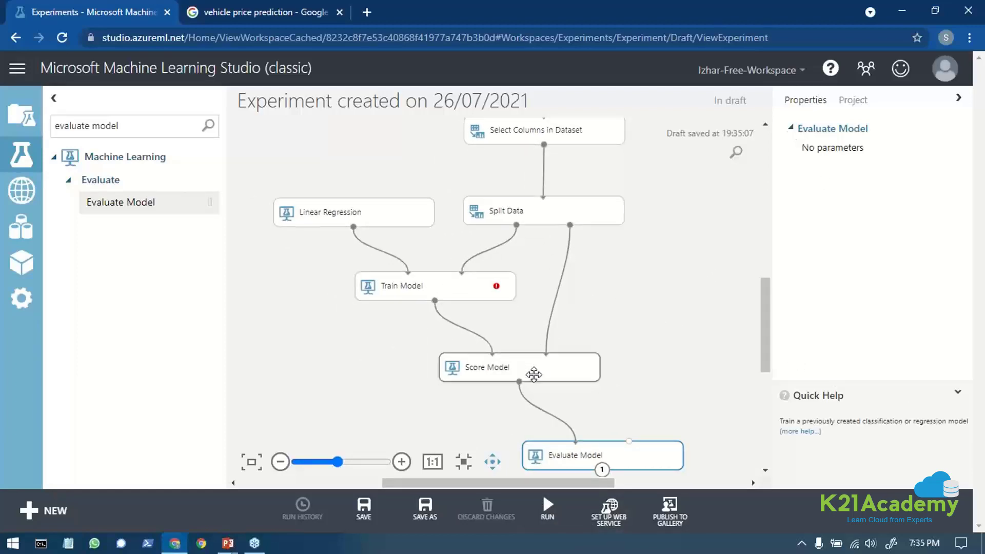
# Step: Delete the Evaluate Model module from the canvas
pyautogui.click(642, 467)
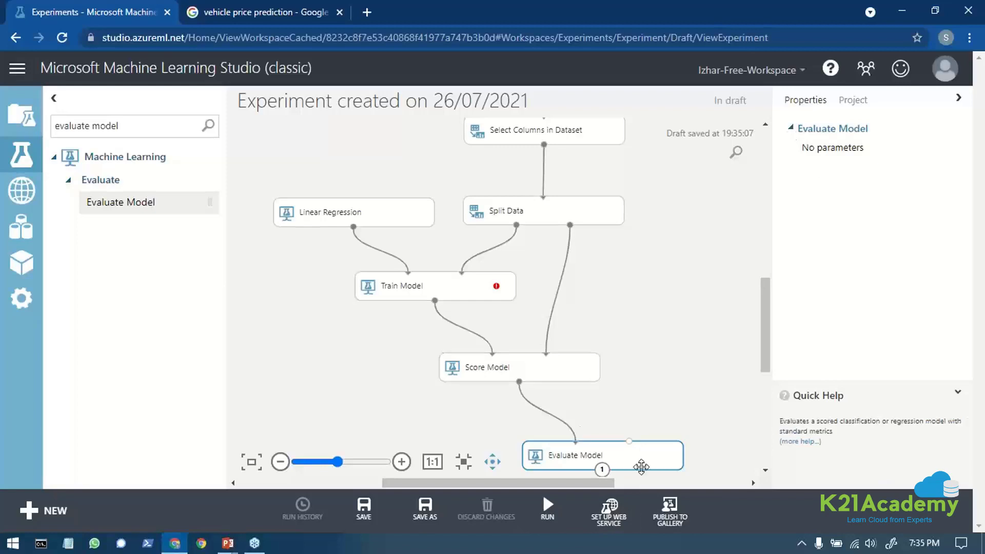
pyautogui.press('Delete')
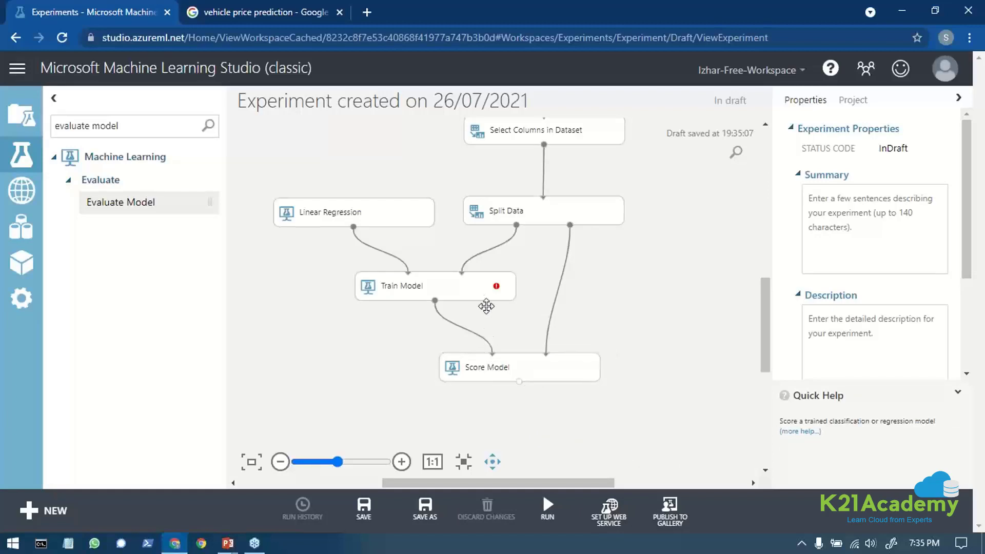
# Step: Check the label column chosen for Train Model in its column selector and close the selector without changes
pyautogui.moveTo(480, 291); pyautogui.dragTo(481, 290)
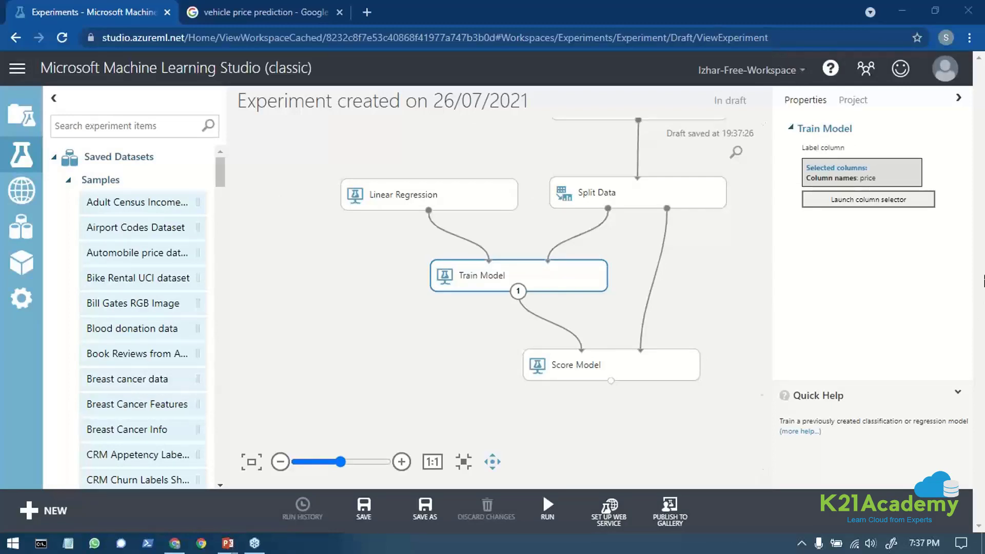
pyautogui.moveTo(580, 448); pyautogui.dragTo(498, 426)
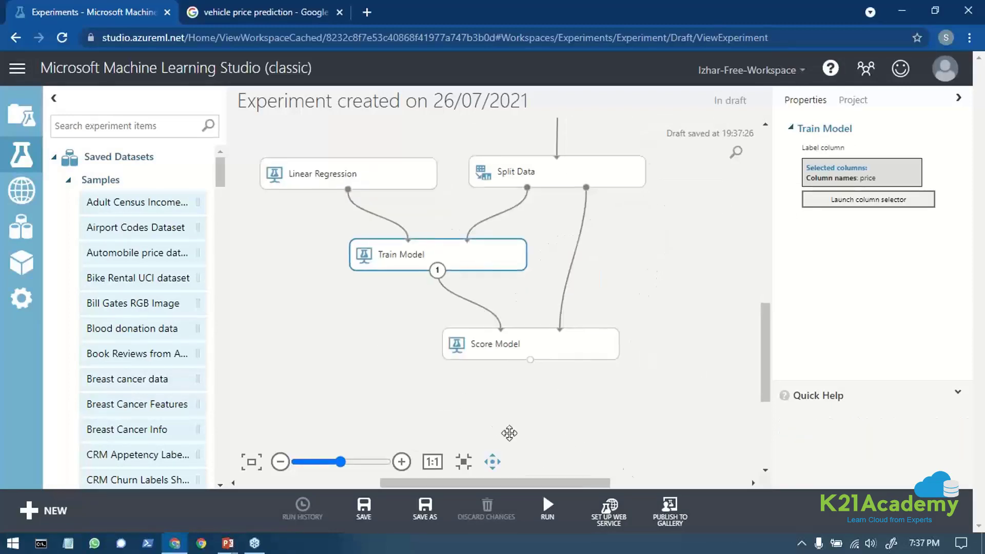
pyautogui.rightClick(484, 260)
pyautogui.moveTo(493, 294); pyautogui.dragTo(494, 295)
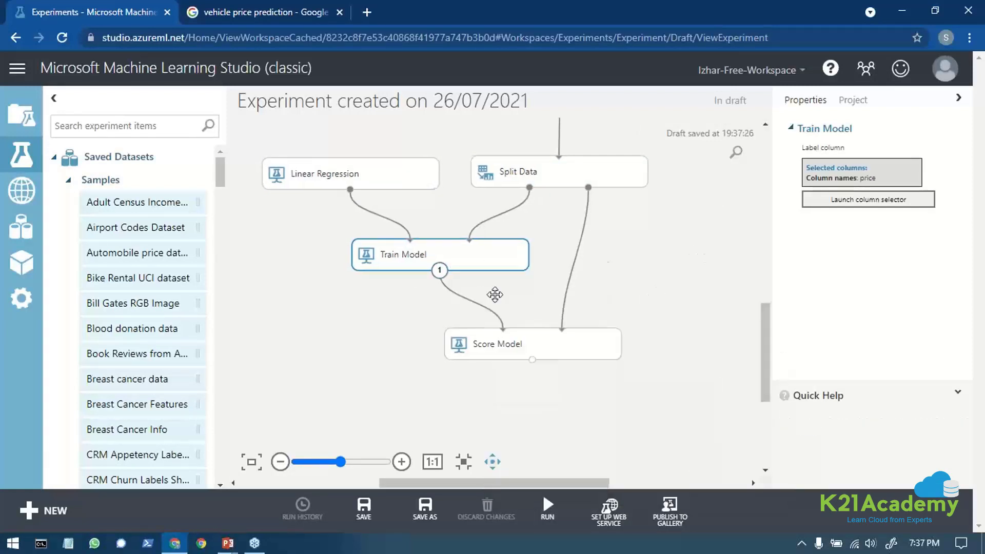
pyautogui.rightClick(502, 260)
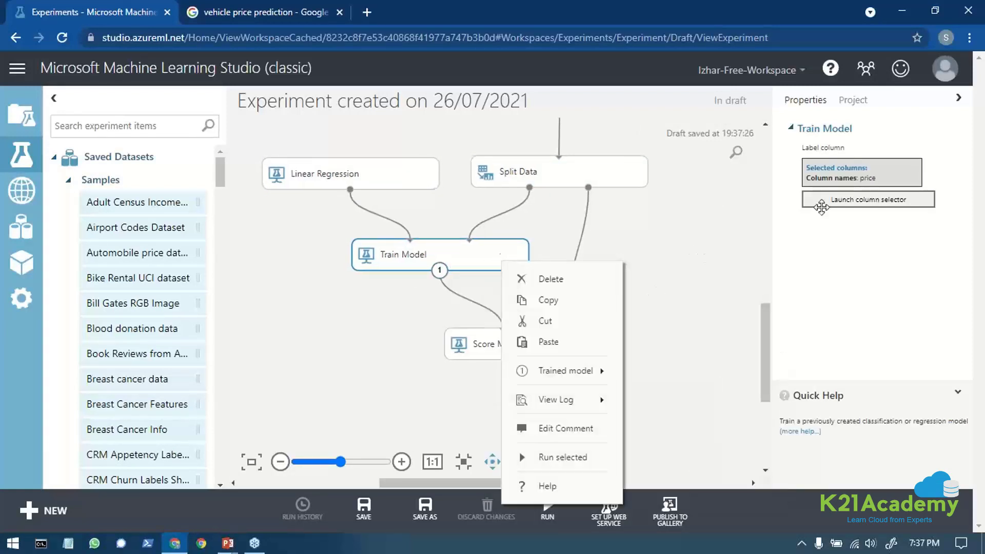
pyautogui.click(890, 202)
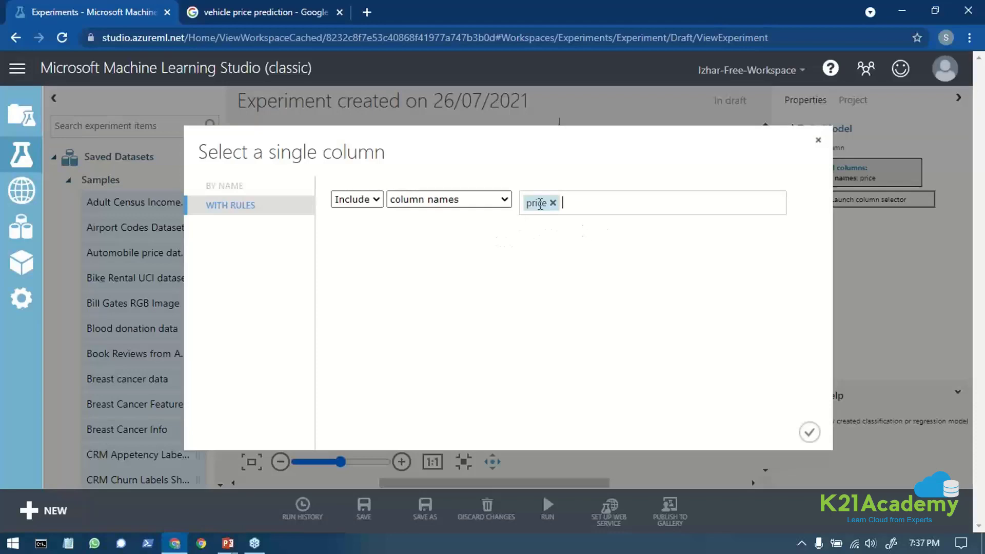
pyautogui.click(819, 141)
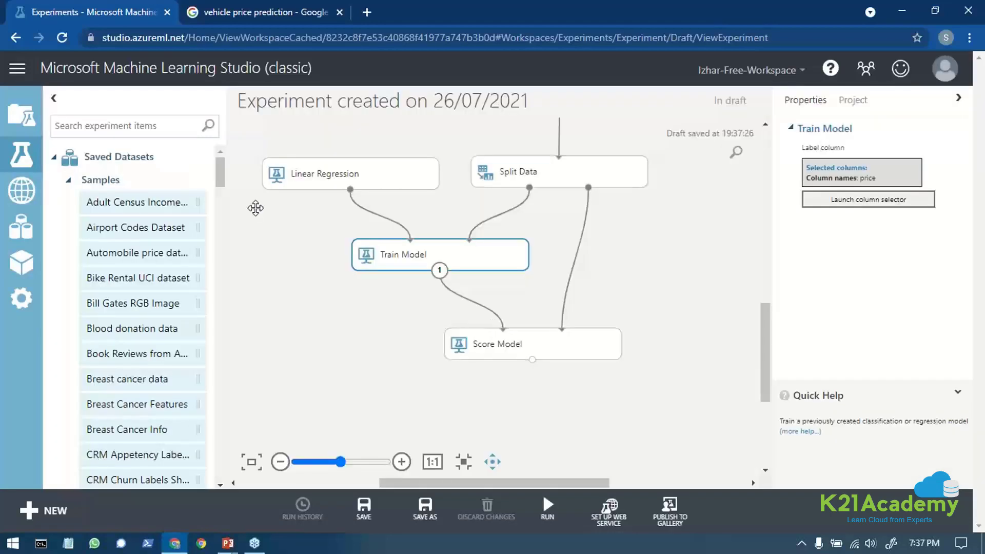
# Step: Add an Evaluate Model module below Score Model, fed by Score Model's output, and save the experiment draft
pyautogui.click(116, 123)
pyautogui.write('eva')
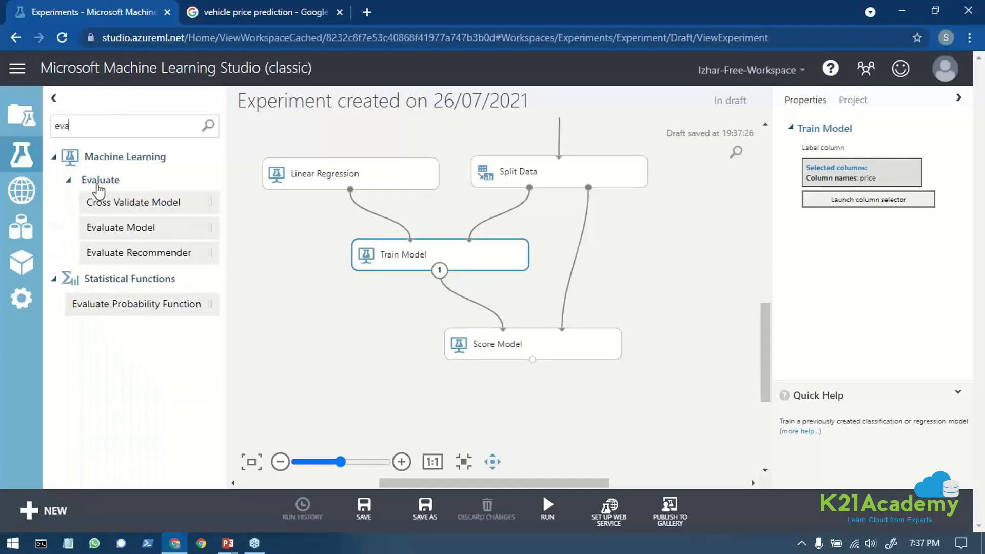
pyautogui.moveTo(117, 224); pyautogui.dragTo(590, 420)
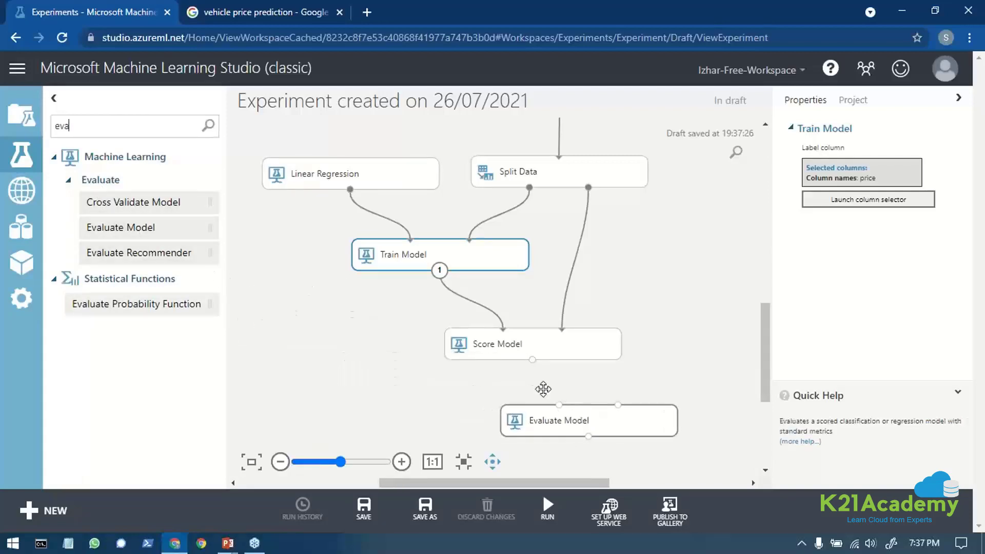
pyautogui.moveTo(532, 358); pyautogui.dragTo(498, 332)
pyautogui.click(494, 465)
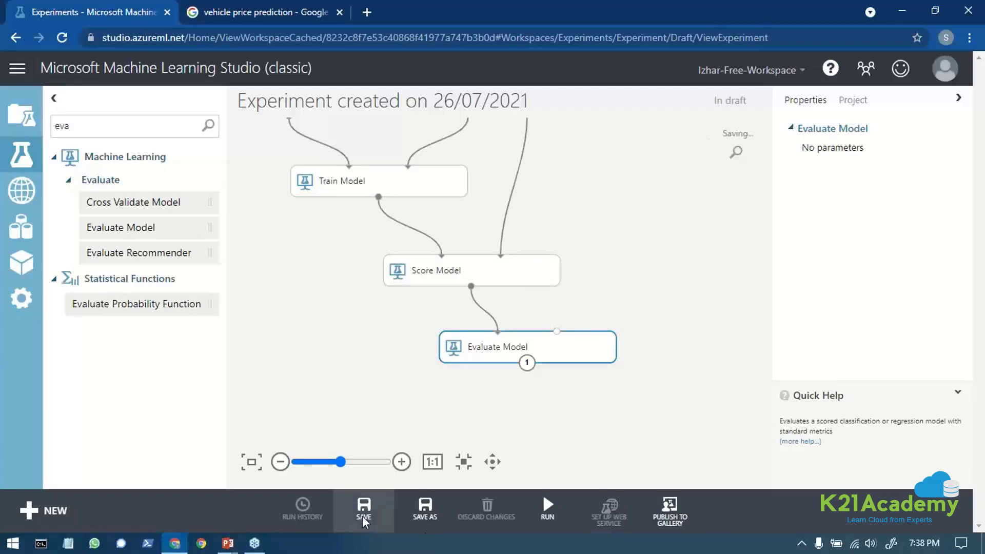
# Step: Run the whole experiment with its newly connected Evaluate Model module
pyautogui.moveTo(568, 506)
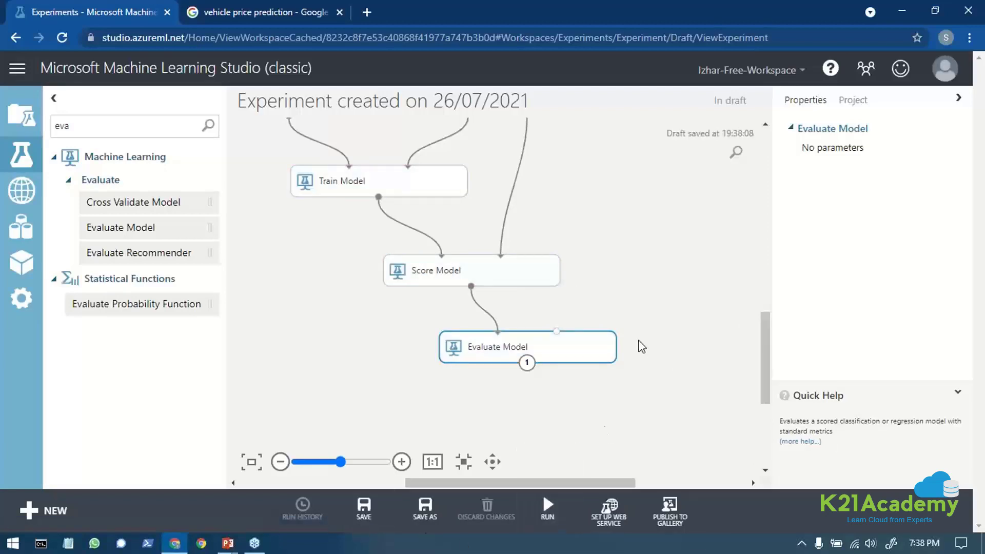
pyautogui.scroll(-3, 641, 347)
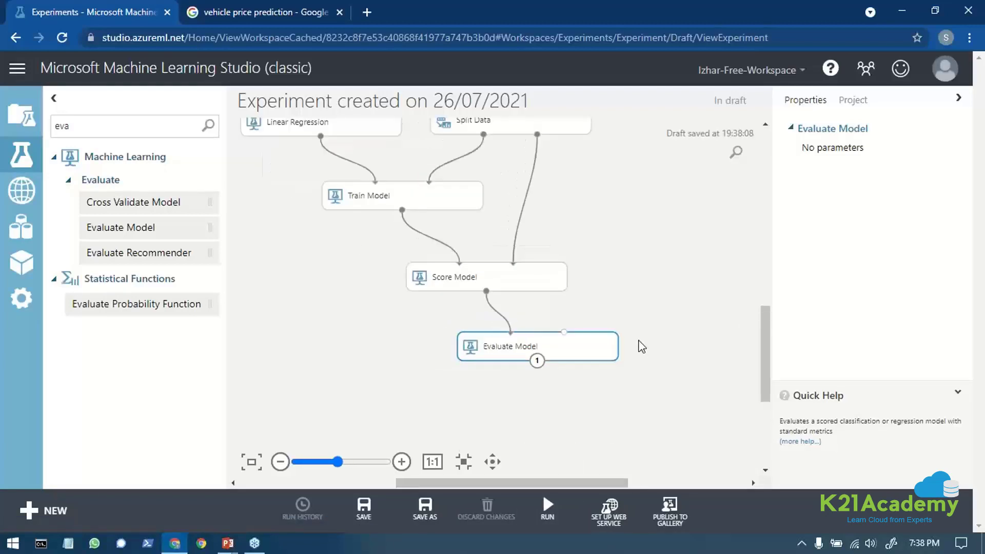
pyautogui.moveTo(607, 220); pyautogui.dragTo(597, 302)
pyautogui.moveTo(519, 524)
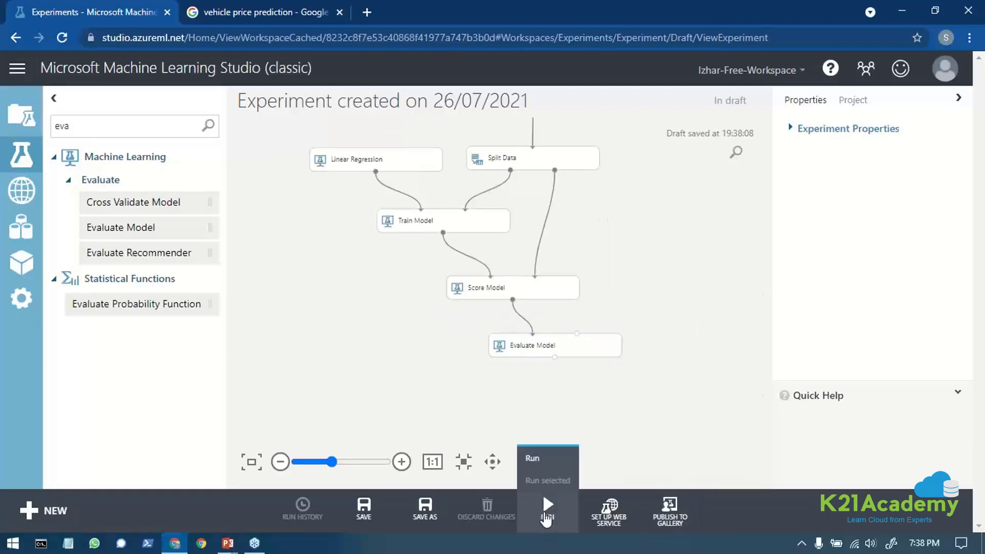
pyautogui.click(533, 459)
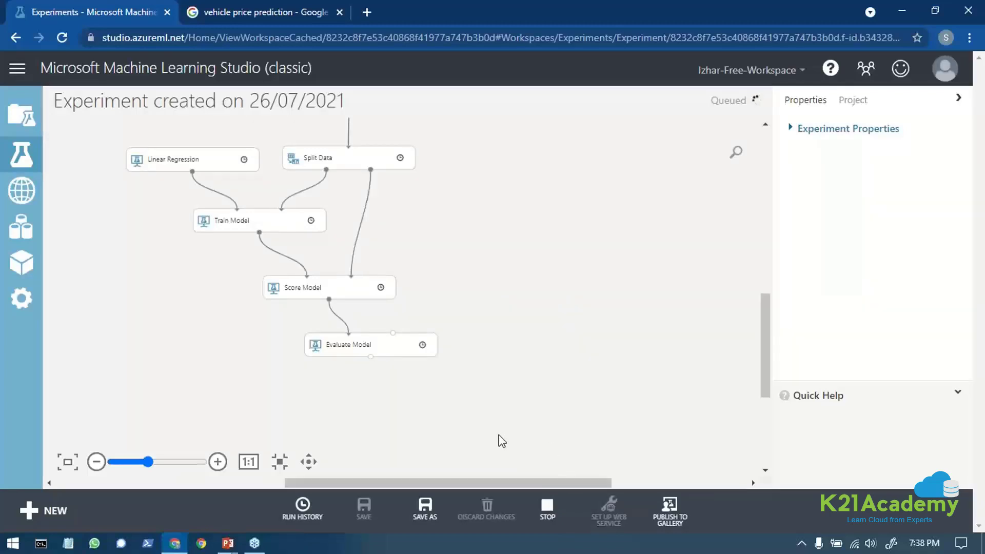
# Step: Check the run status of the modules from the automobile dataset through Clean Missing Data
pyautogui.scroll(1, 418, 361)
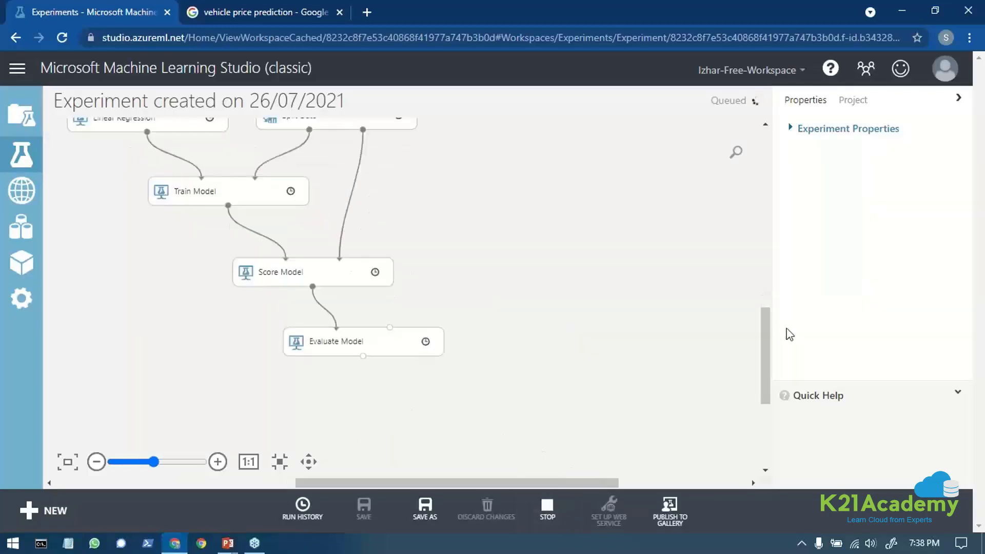
pyautogui.scroll(-1, 411, 281)
pyautogui.moveTo(762, 374); pyautogui.dragTo(768, 296)
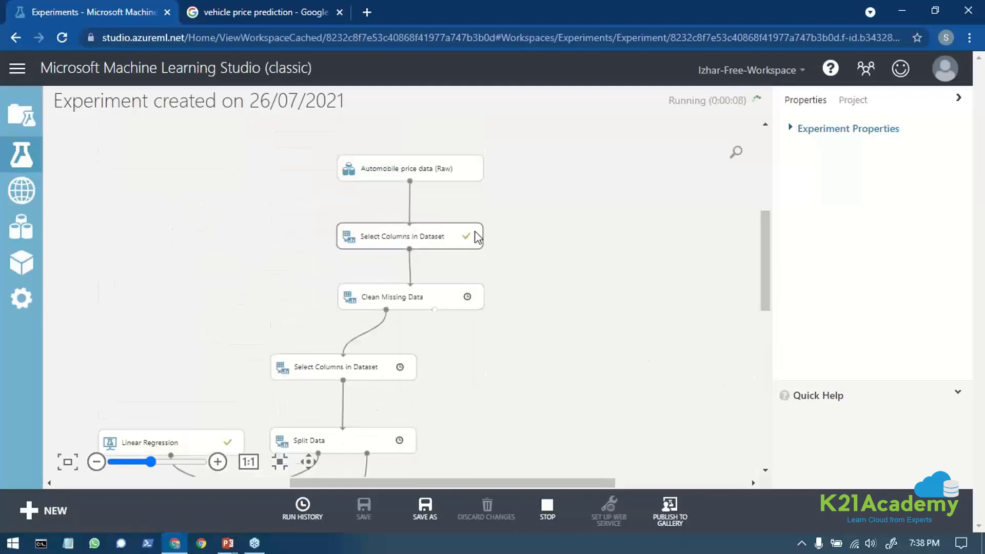
pyautogui.scroll(3, 473, 356)
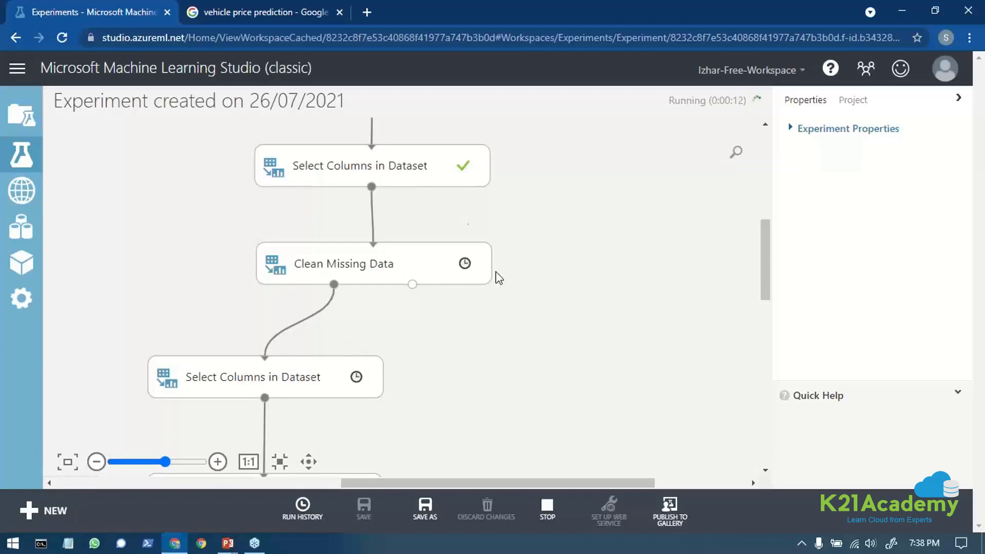
pyautogui.scroll(-1, 664, 305)
pyautogui.click(549, 269)
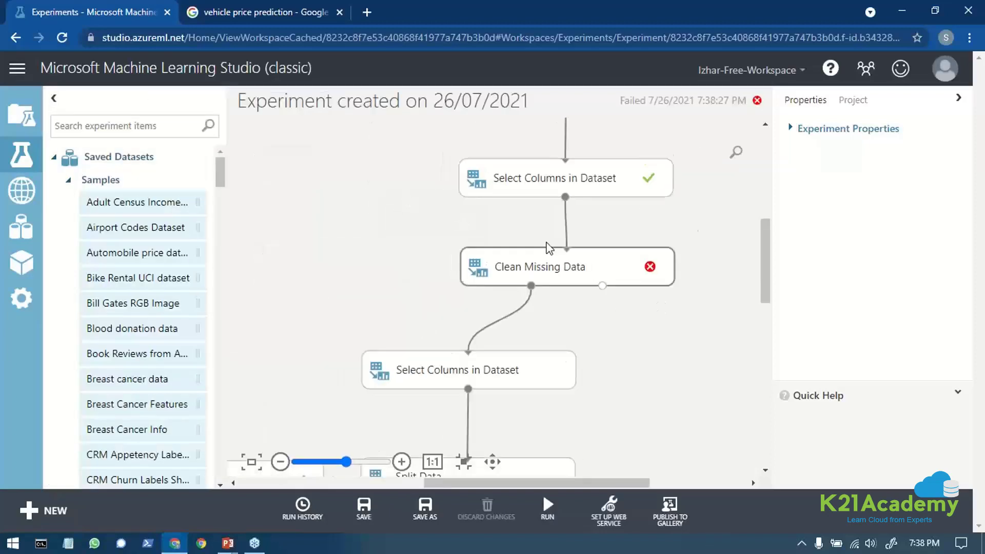
# Step: Examine the status details and cleaning parameters of the Clean Missing Data module, and open its column selector
pyautogui.click(614, 267)
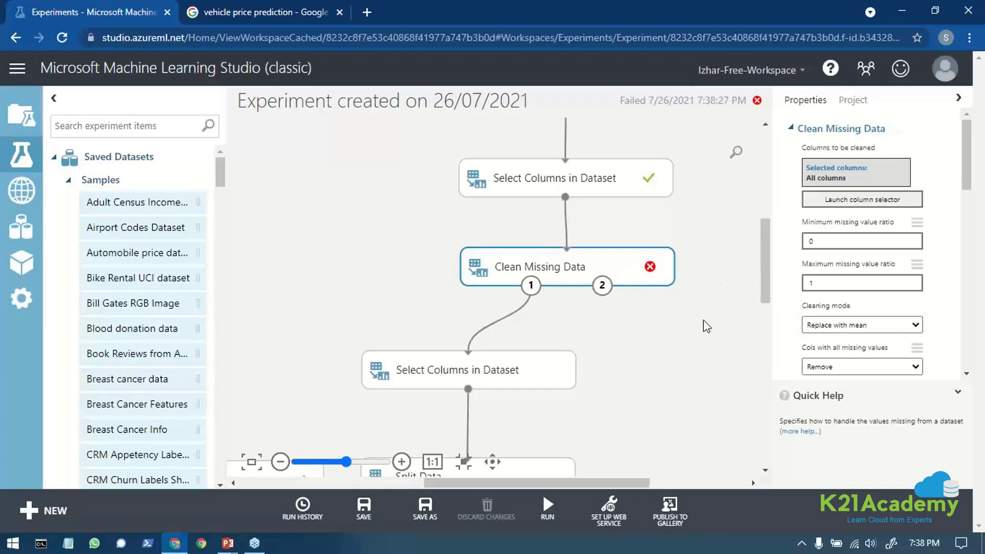
pyautogui.scroll(-10, 799, 331)
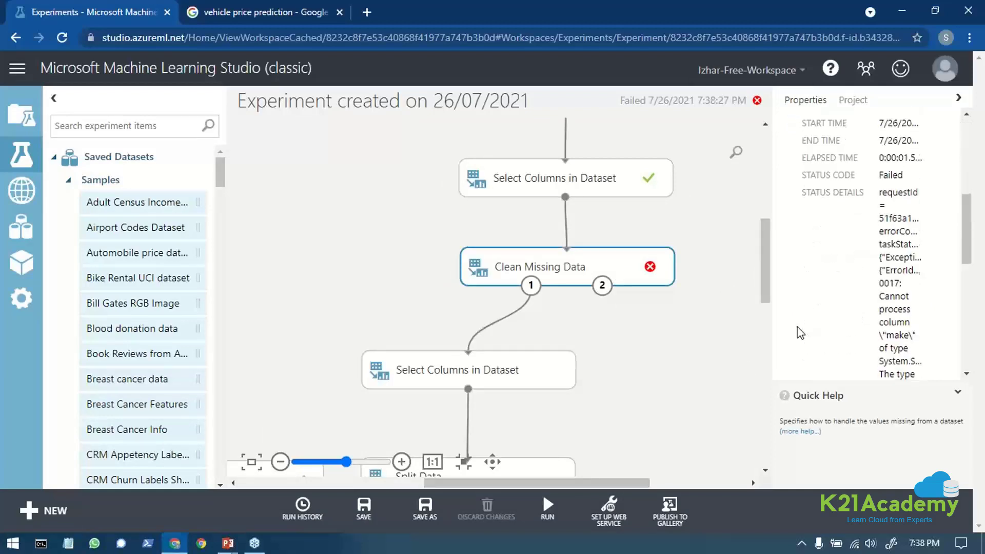
pyautogui.scroll(8, 799, 331)
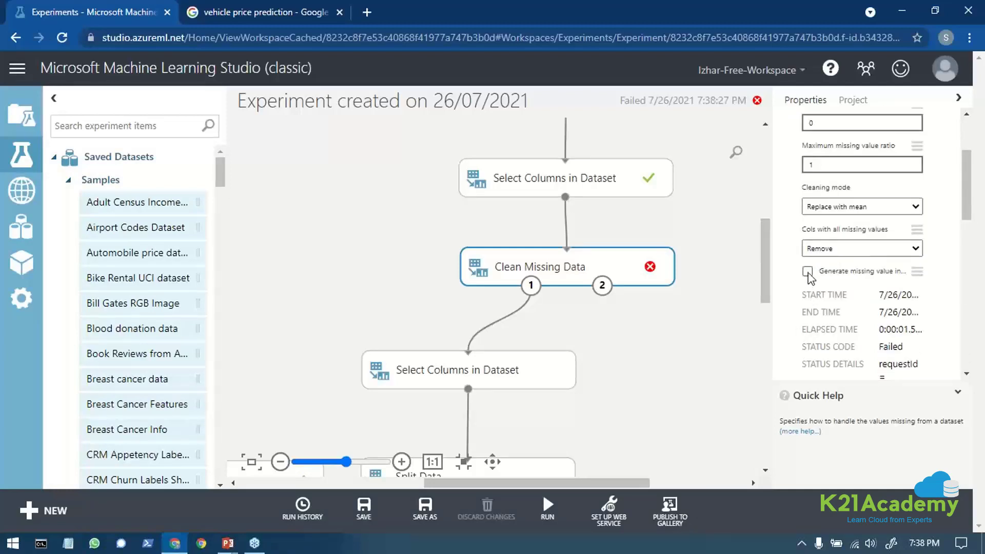
pyautogui.scroll(2, 811, 272)
pyautogui.click(823, 237)
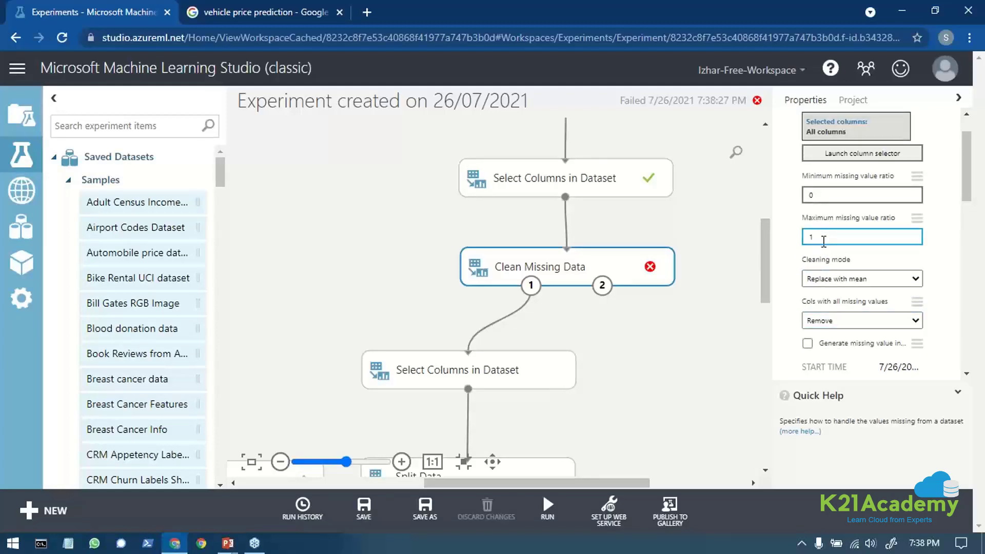
pyautogui.click(838, 155)
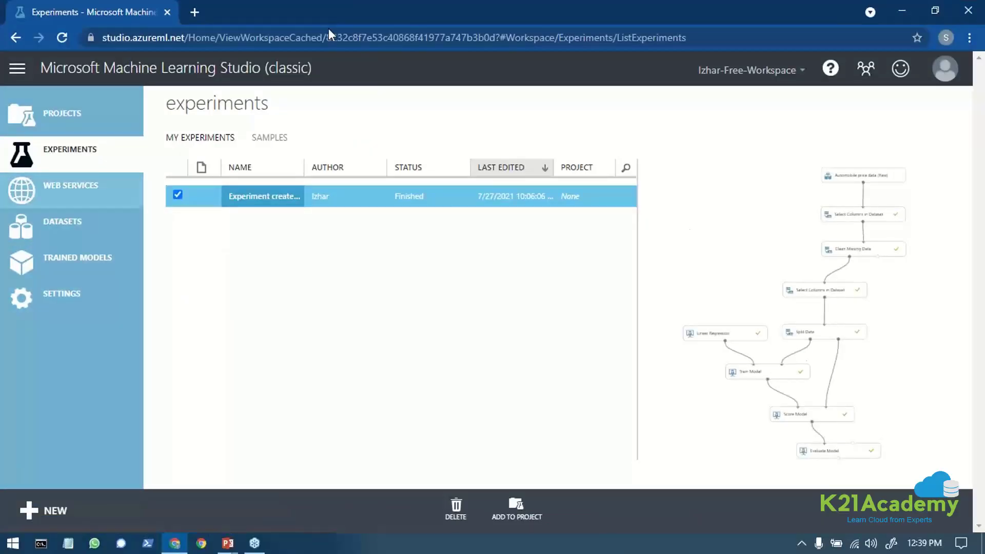
# Step: Look through the workspace's projects, experiments, datasets and trained models, ending at the list of experiments
pyautogui.click(52, 112)
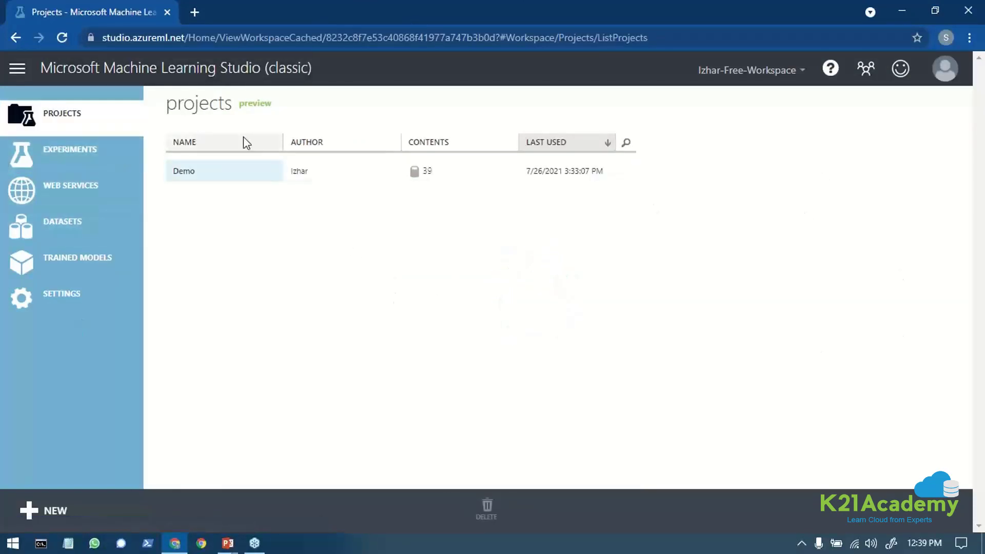
pyautogui.click(73, 152)
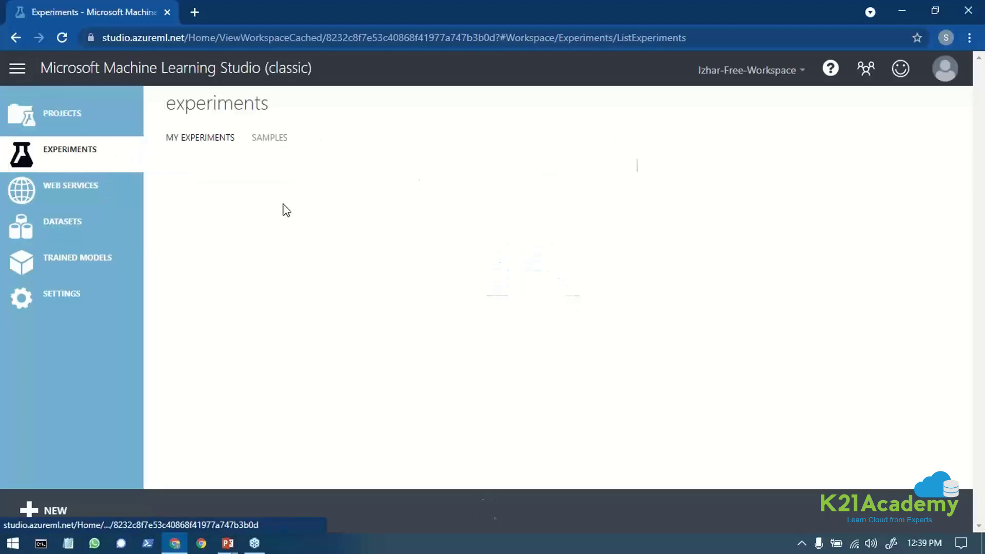
pyautogui.click(72, 235)
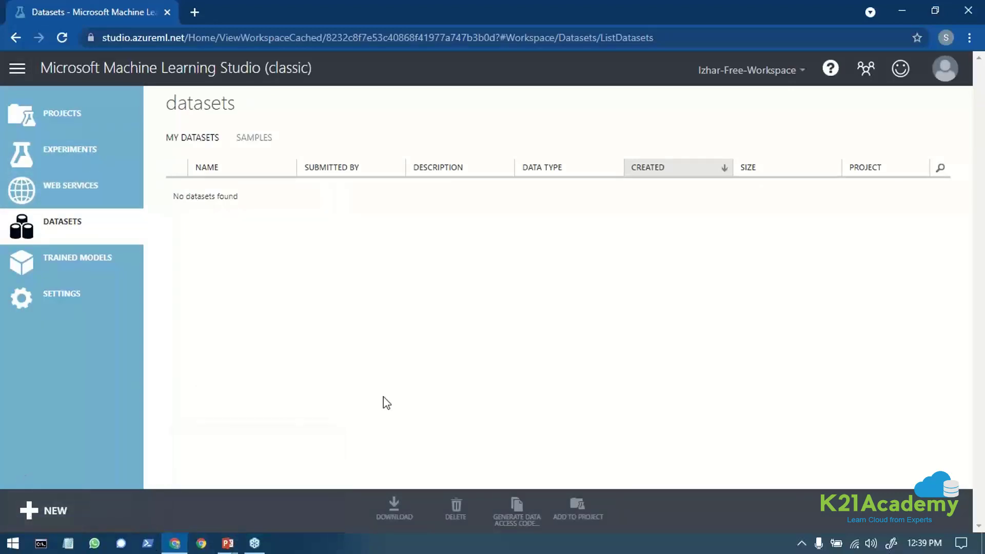
pyautogui.click(98, 270)
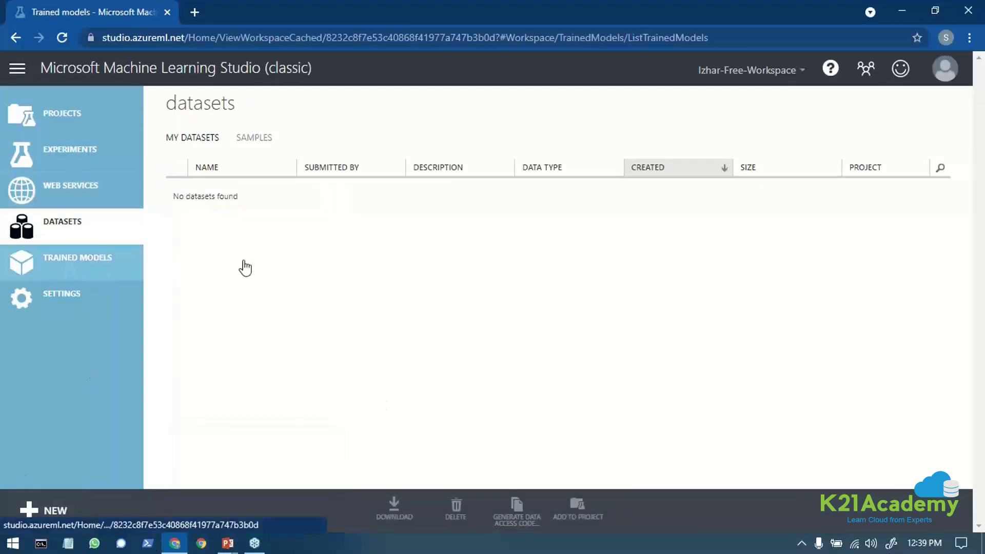
pyautogui.click(77, 154)
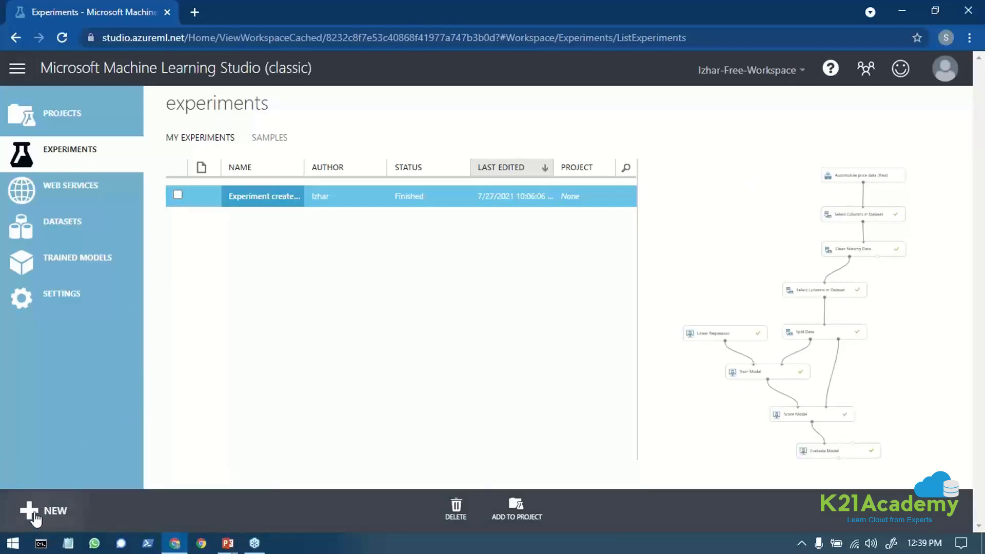
# Step: Create a new blank experiment and name it "Vehicle price prediction"
pyautogui.click(35, 513)
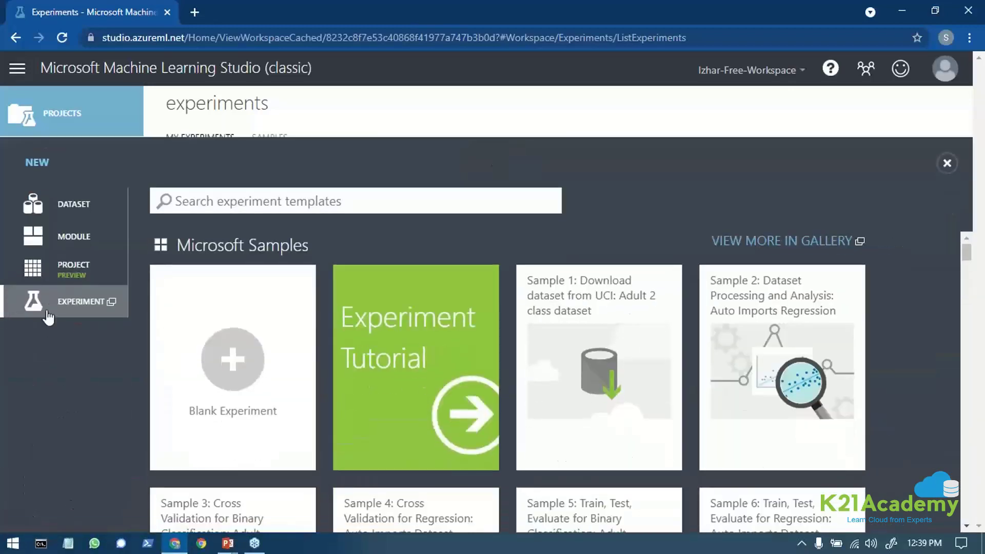
pyautogui.click(234, 379)
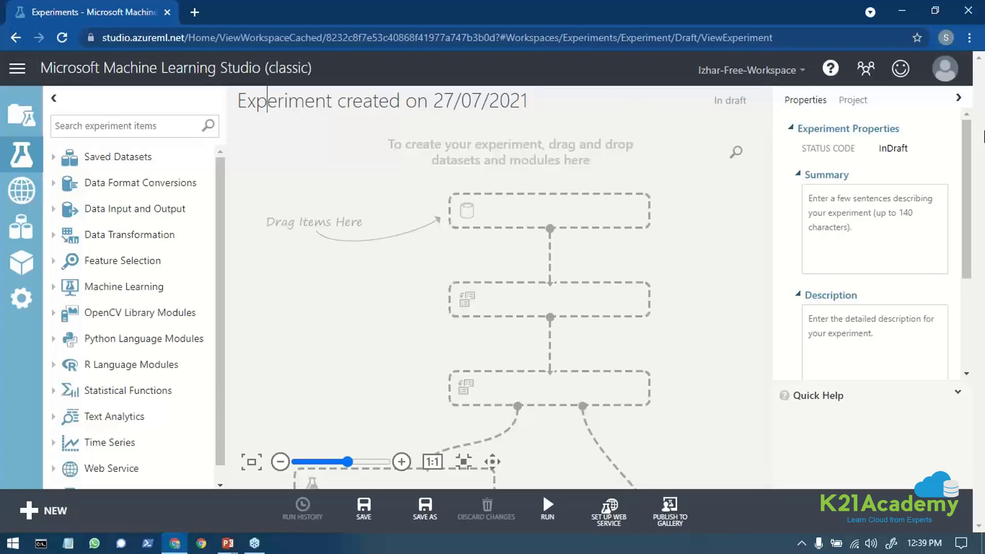
pyautogui.hotkey('ctrl', 'a')
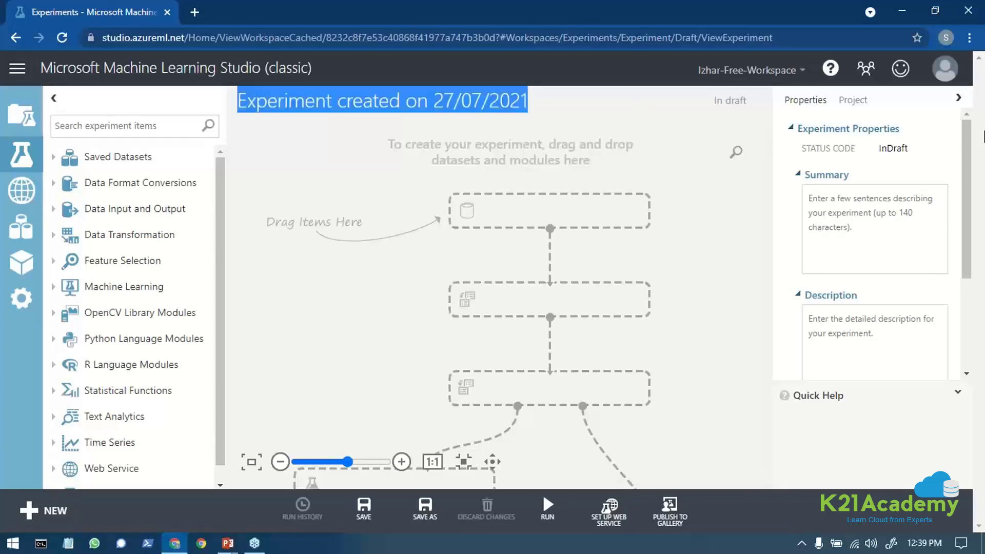
pyautogui.press('BackSpace')
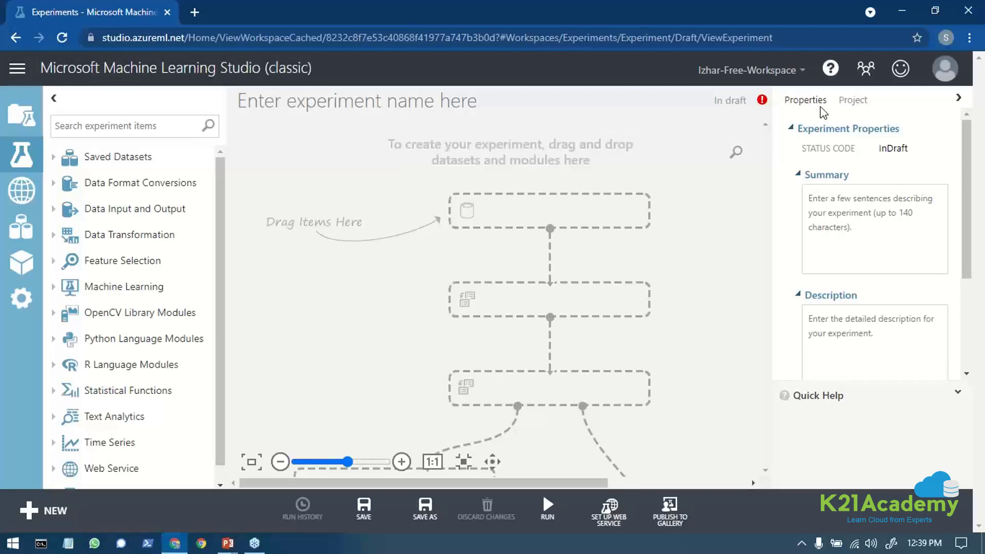
pyautogui.write('Vehicle price prediction')
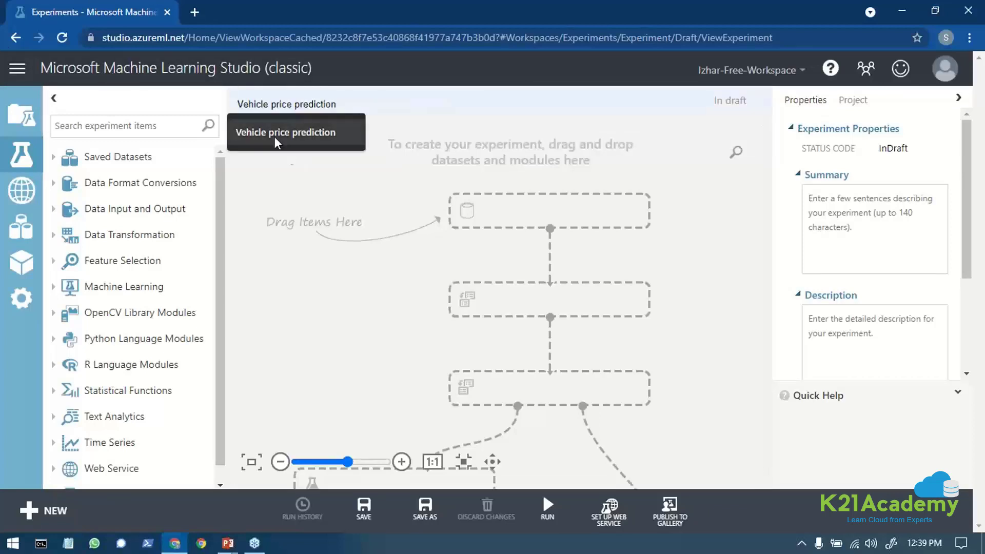
pyautogui.click(273, 134)
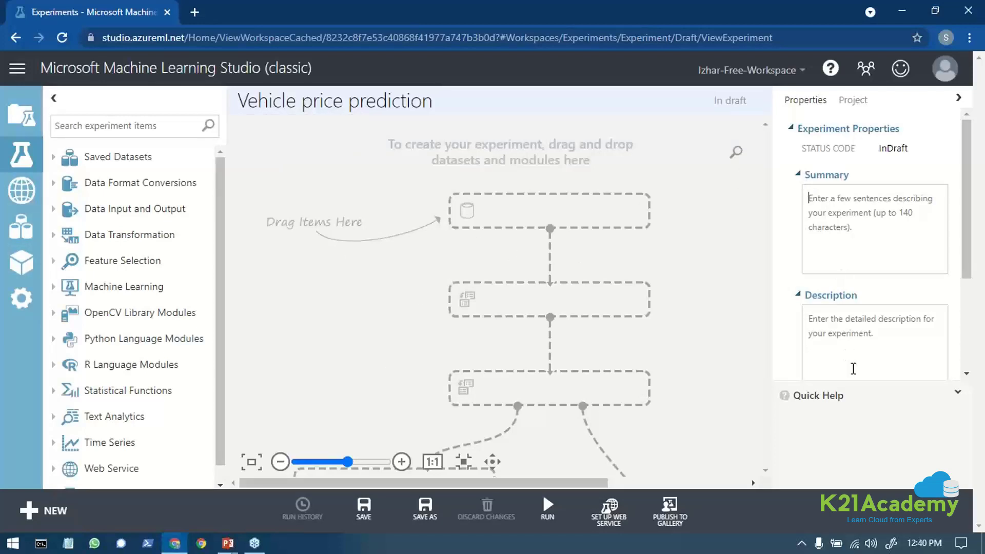
pyautogui.scroll(-3, 854, 363)
pyautogui.scroll(3, 855, 361)
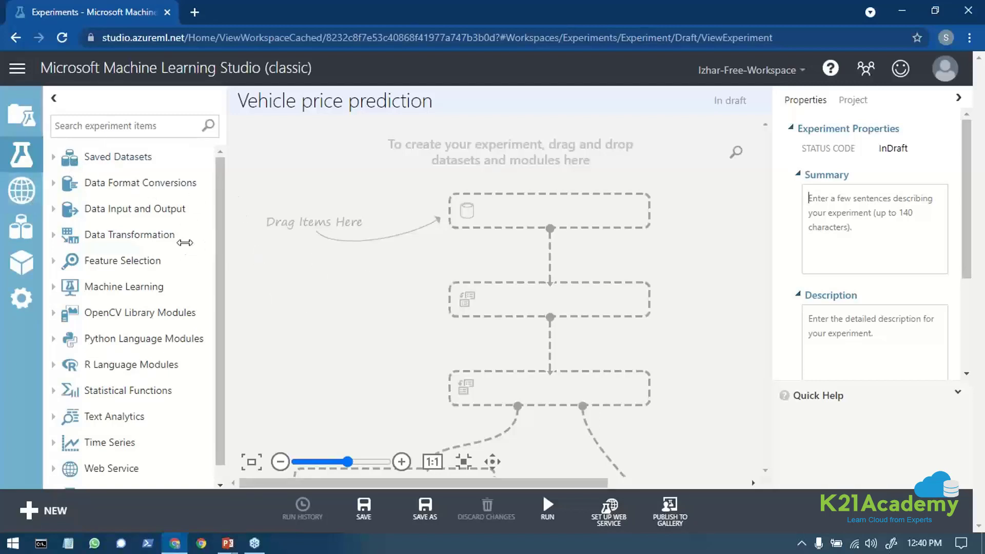
# Step: Add the Automobile price data (Raw) sample from the saved datasets to the upper part of the canvas
pyautogui.click(54, 156)
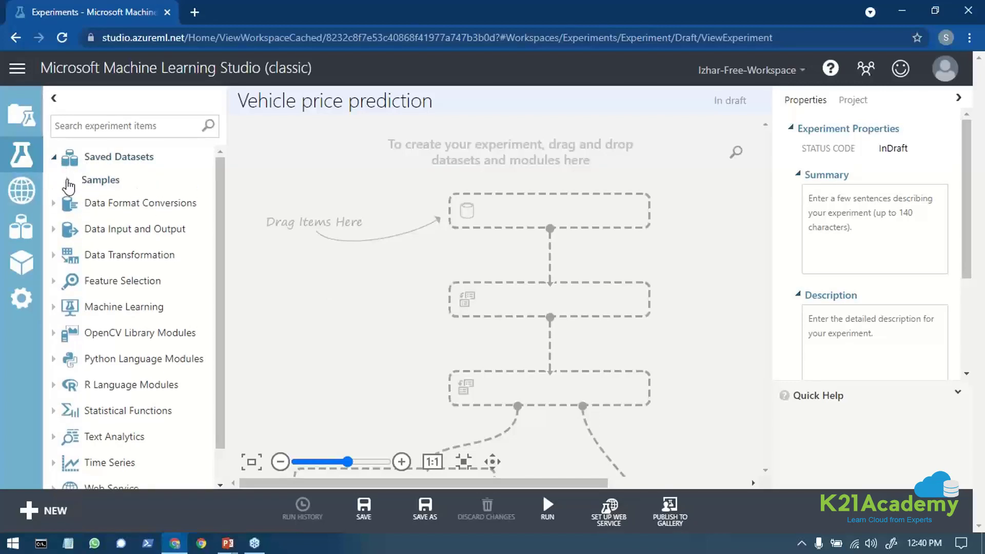
pyautogui.click(68, 184)
pyautogui.scroll(-4, 149, 261)
pyautogui.scroll(-15, 149, 264)
pyautogui.scroll(5, 132, 322)
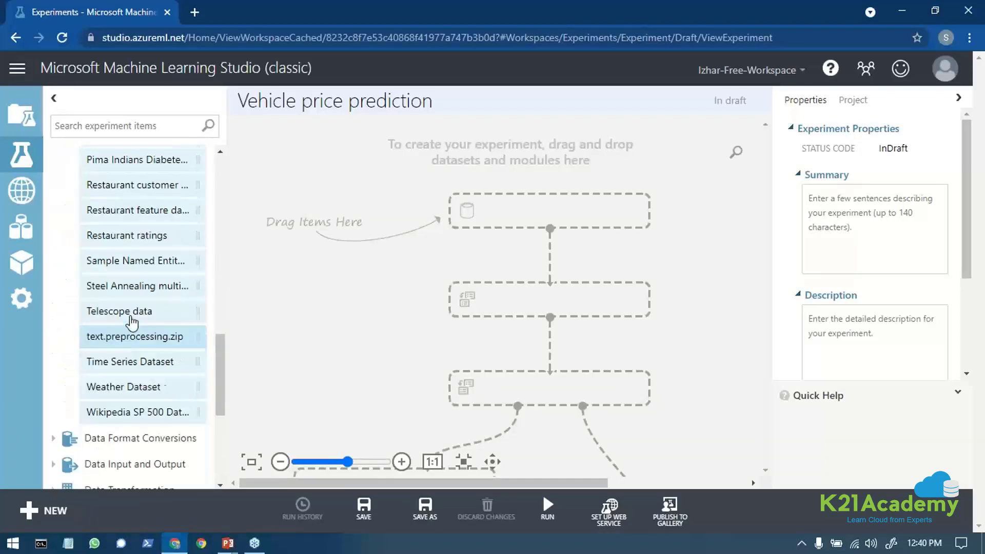
pyautogui.scroll(6, 133, 322)
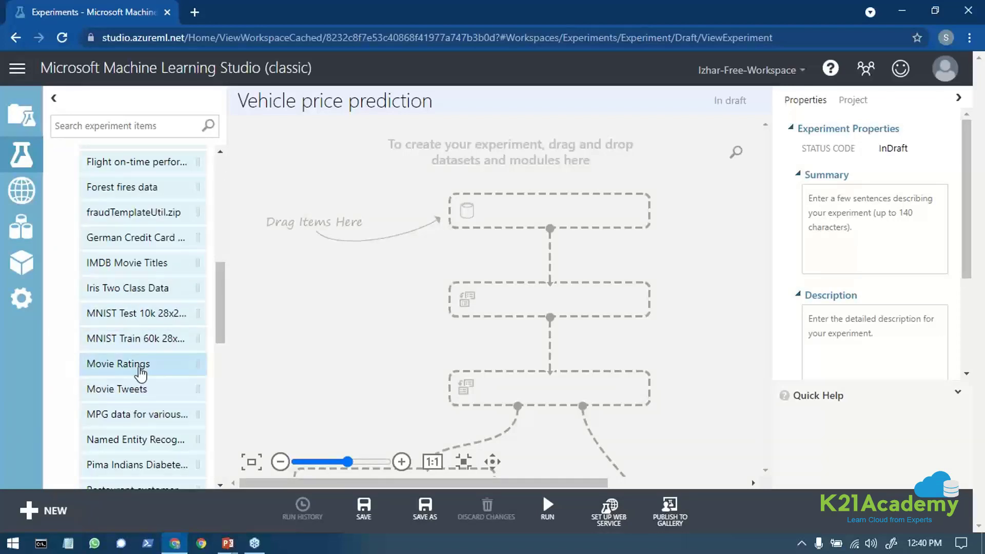
pyautogui.scroll(7, 174, 418)
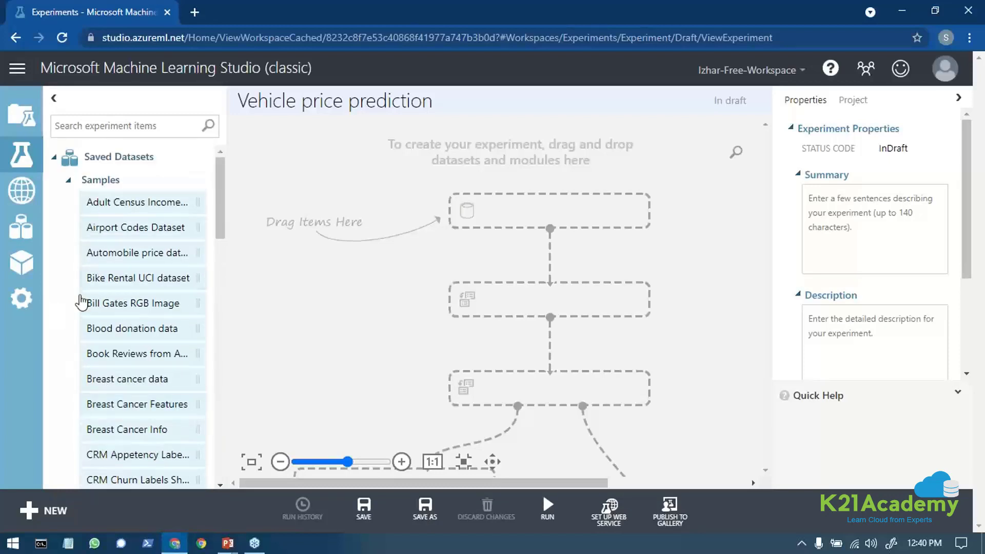
pyautogui.moveTo(113, 263); pyautogui.dragTo(458, 195)
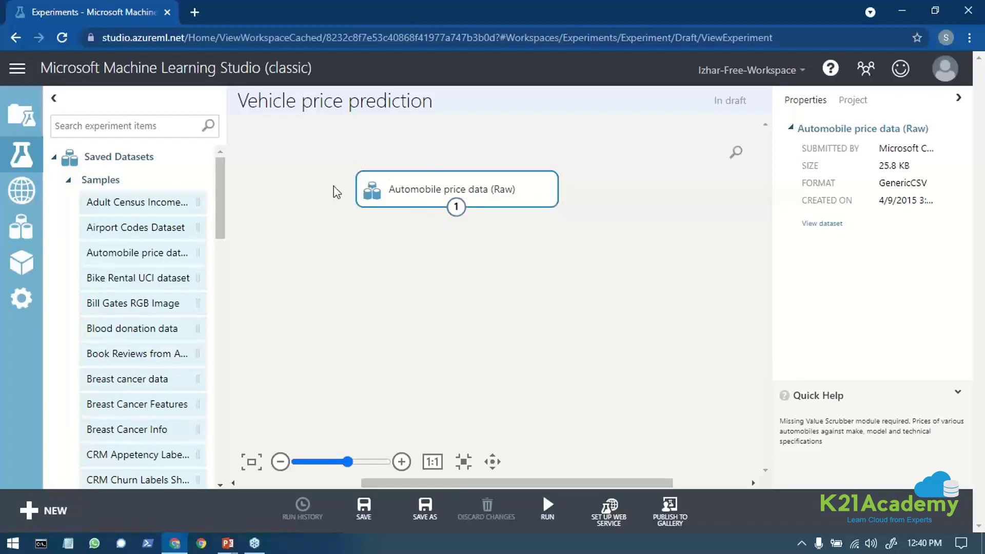
# Step: Visualize the Automobile price data (Raw) dataset, look across its columns and view the statistics of the price column
pyautogui.rightClick(458, 210)
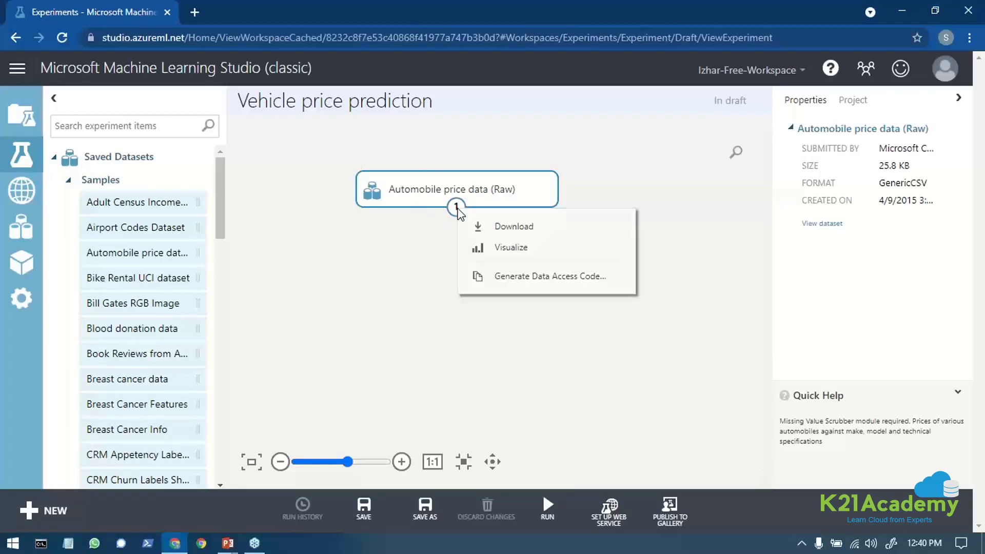
pyautogui.click(487, 248)
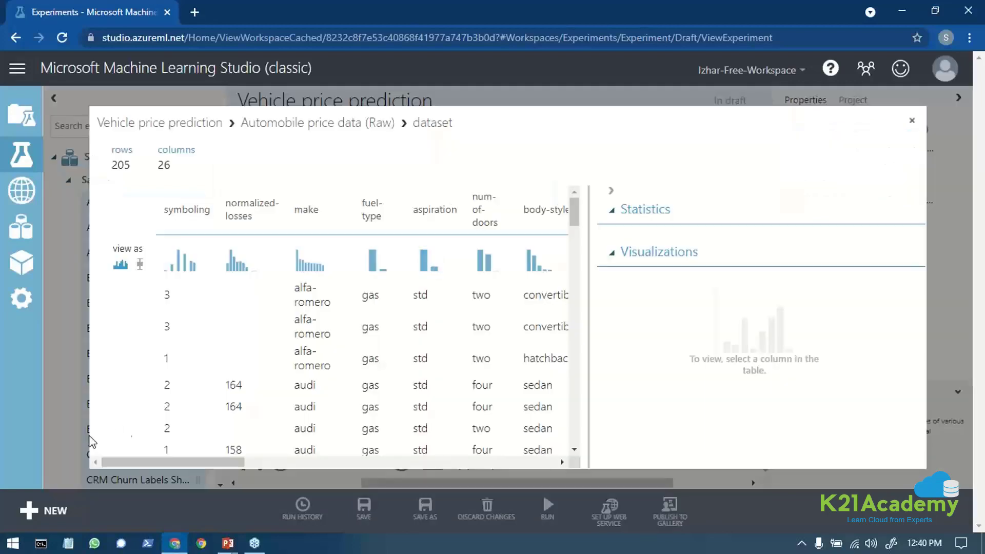
pyautogui.moveTo(217, 459)
pyautogui.mouseDown()
pyautogui.moveTo(478, 468)
pyautogui.moveTo(225, 462)
pyautogui.mouseUp()
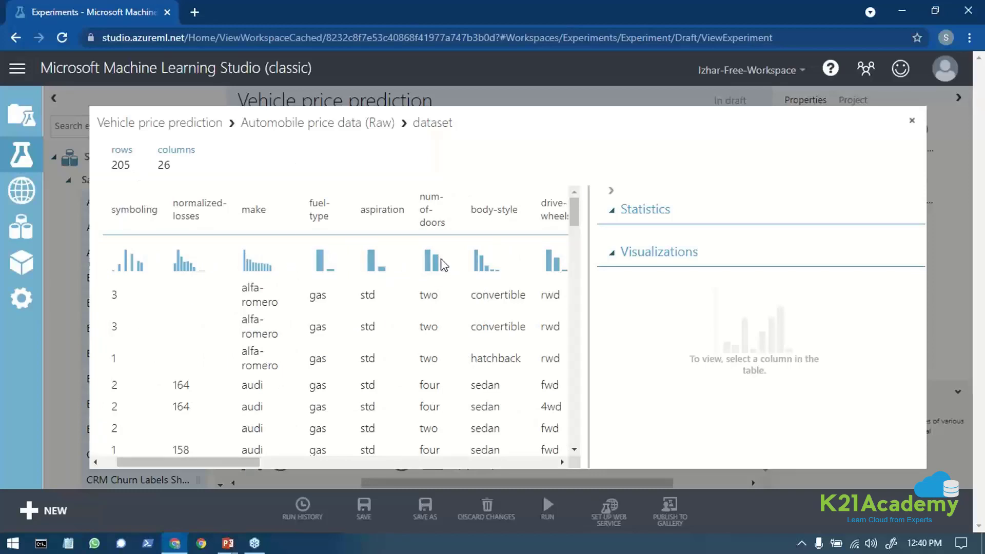
pyautogui.moveTo(243, 466); pyautogui.dragTo(590, 460)
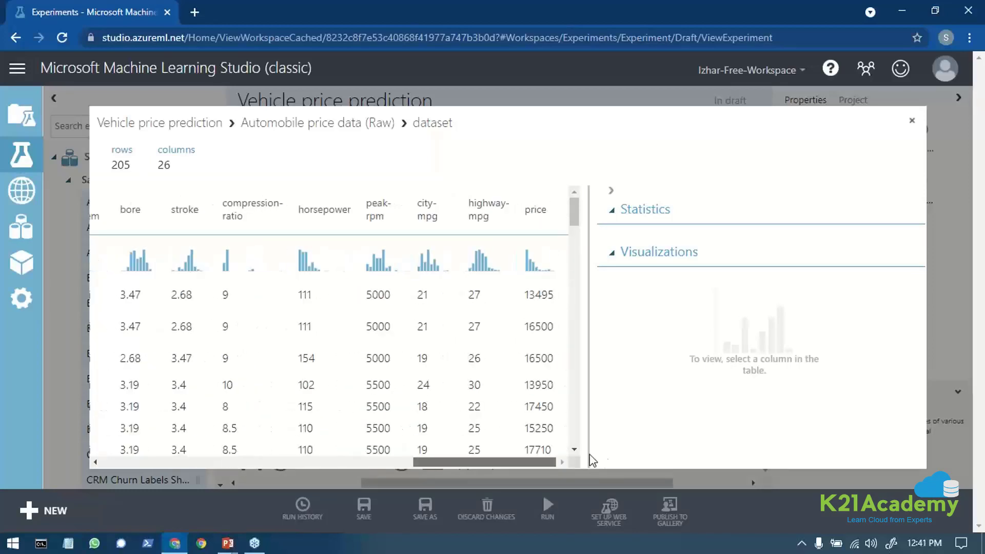
pyautogui.click(543, 208)
pyautogui.moveTo(487, 458); pyautogui.dragTo(138, 472)
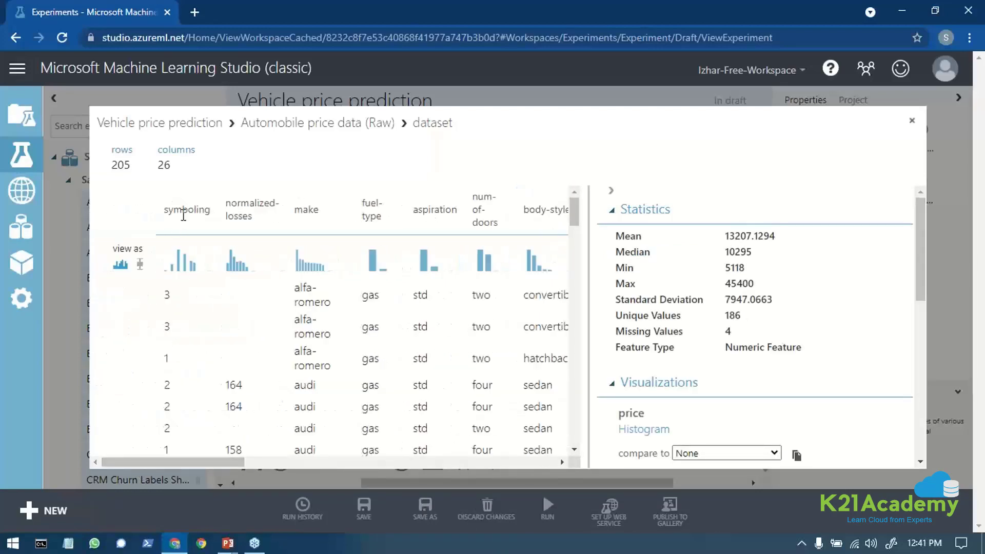
# Step: View the statistics of the symboling, normalized-losses and make columns, checking each for missing values
pyautogui.click(183, 215)
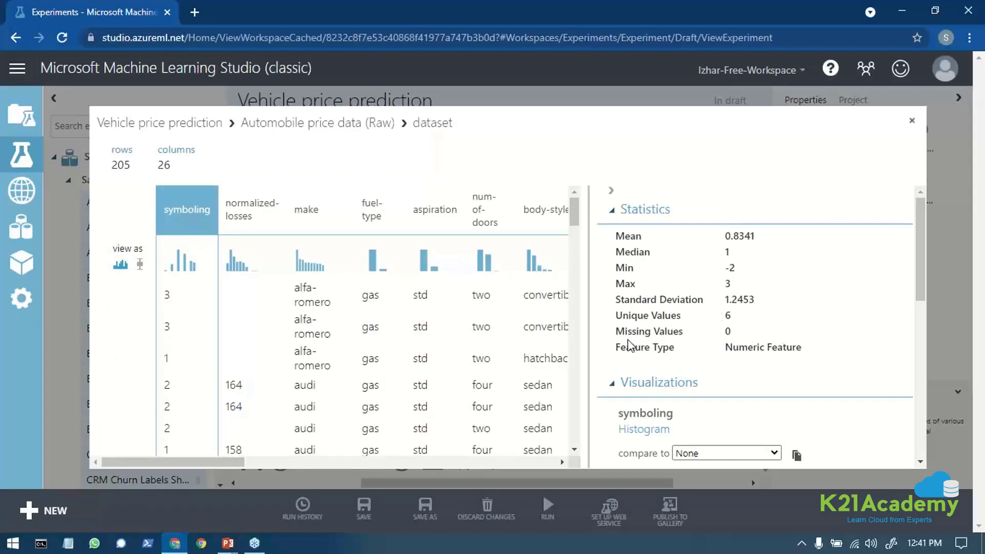
pyautogui.moveTo(614, 331); pyautogui.dragTo(737, 339)
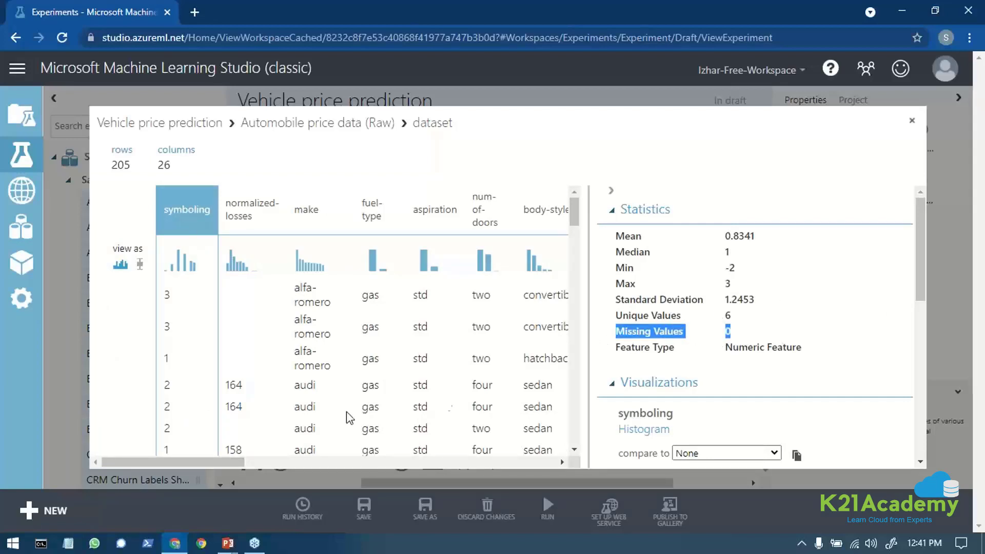
pyautogui.click(259, 218)
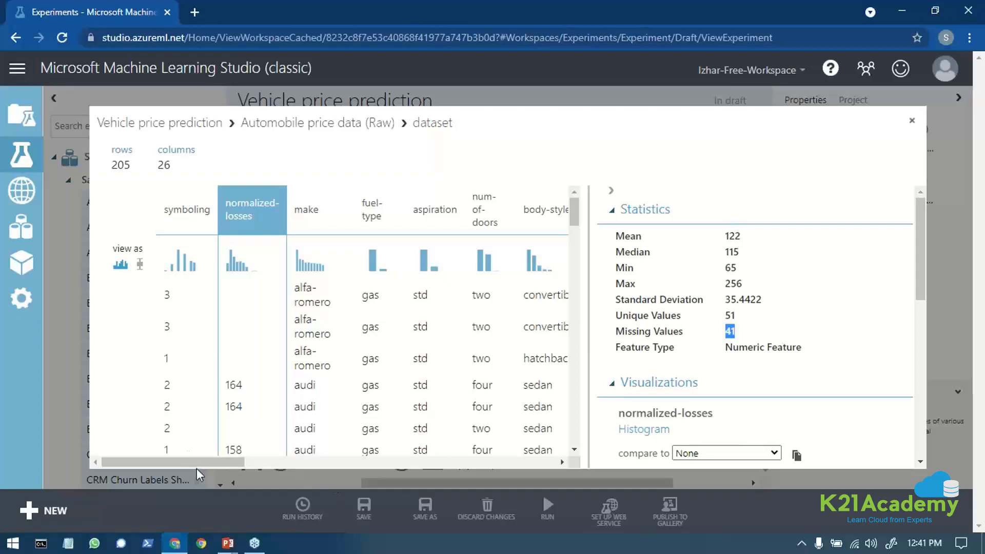
pyautogui.moveTo(189, 461); pyautogui.dragTo(219, 461)
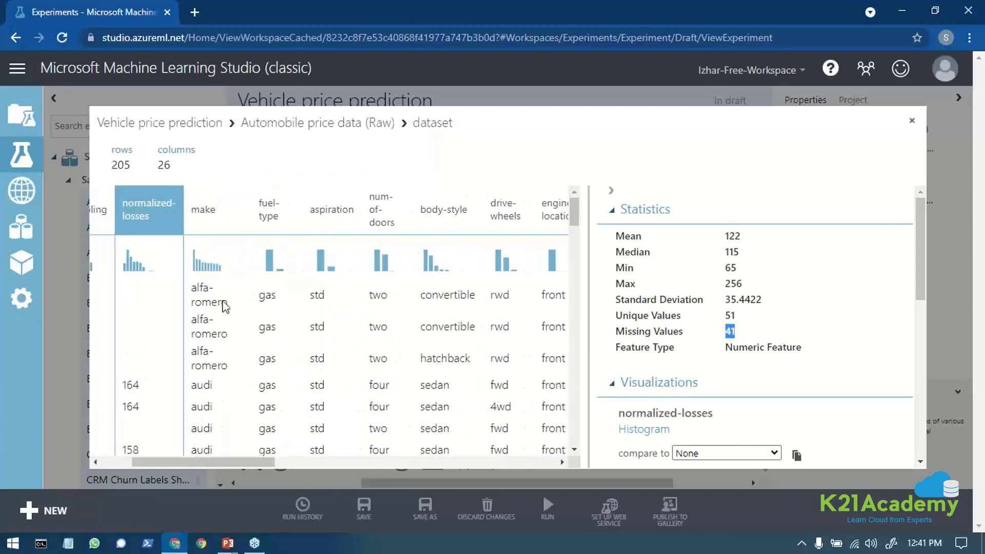
pyautogui.click(205, 208)
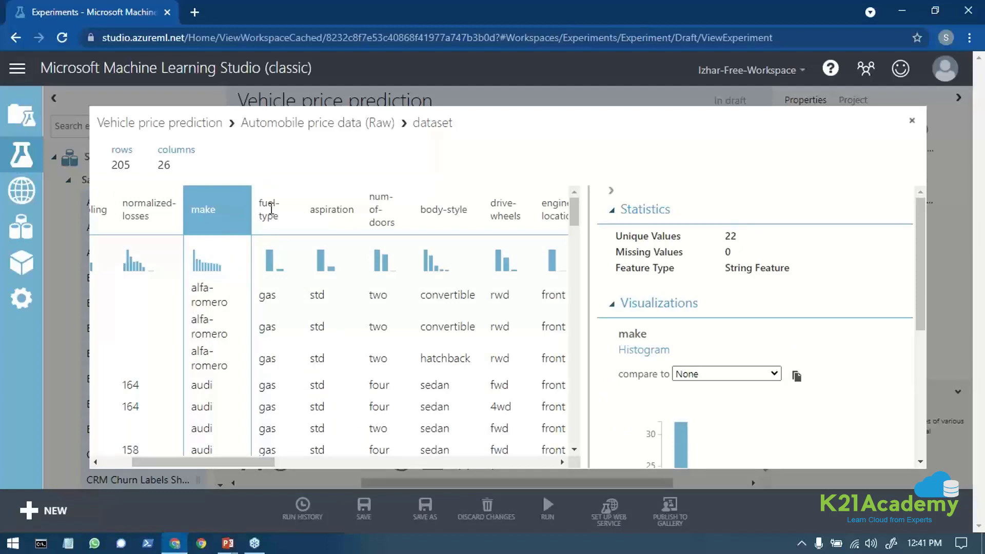
# Step: Look across the remaining columns through to price, then close the dataset visualization
pyautogui.moveTo(259, 210); pyautogui.dragTo(458, 224)
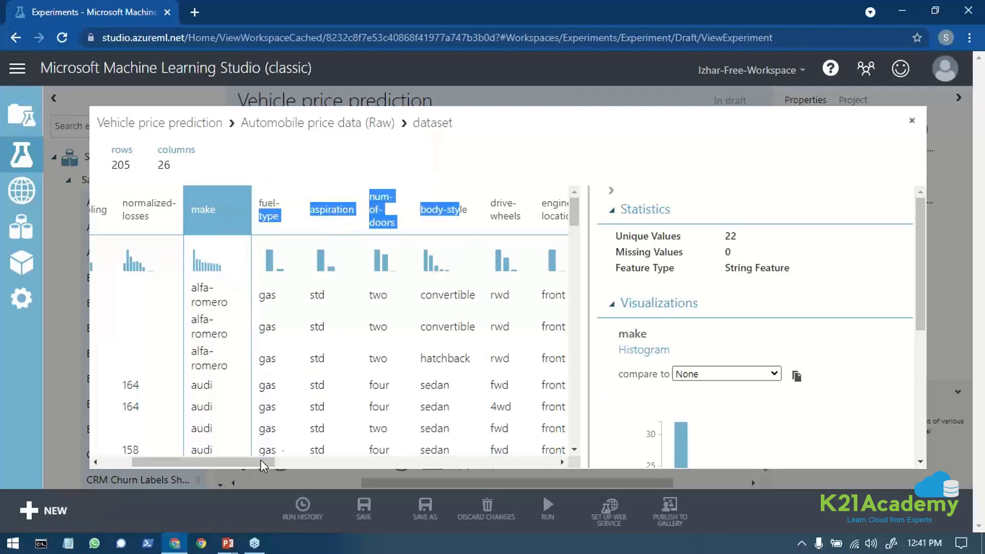
pyautogui.moveTo(266, 462); pyautogui.dragTo(295, 462)
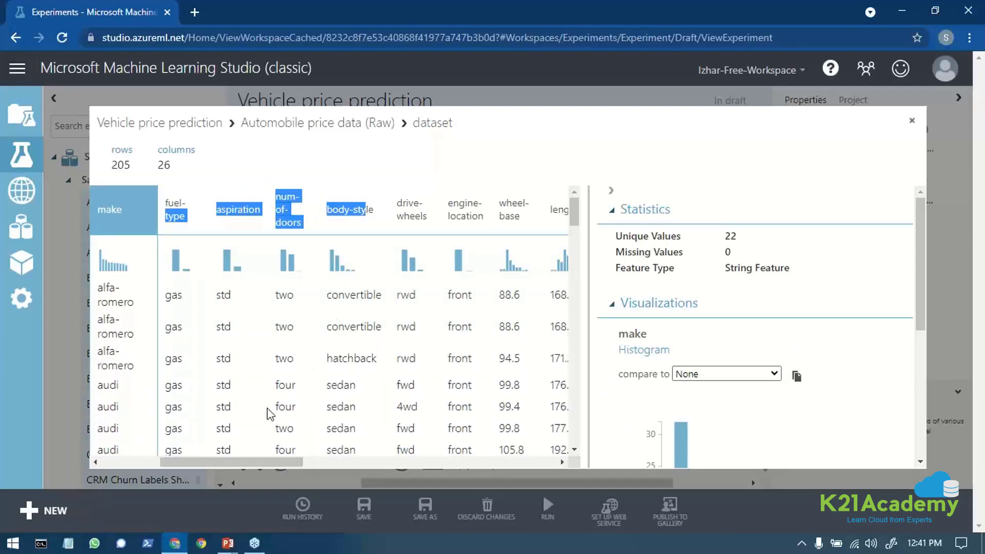
pyautogui.moveTo(230, 467); pyautogui.dragTo(513, 468)
pyautogui.moveTo(525, 209); pyautogui.dragTo(553, 224)
pyautogui.click(979, 57)
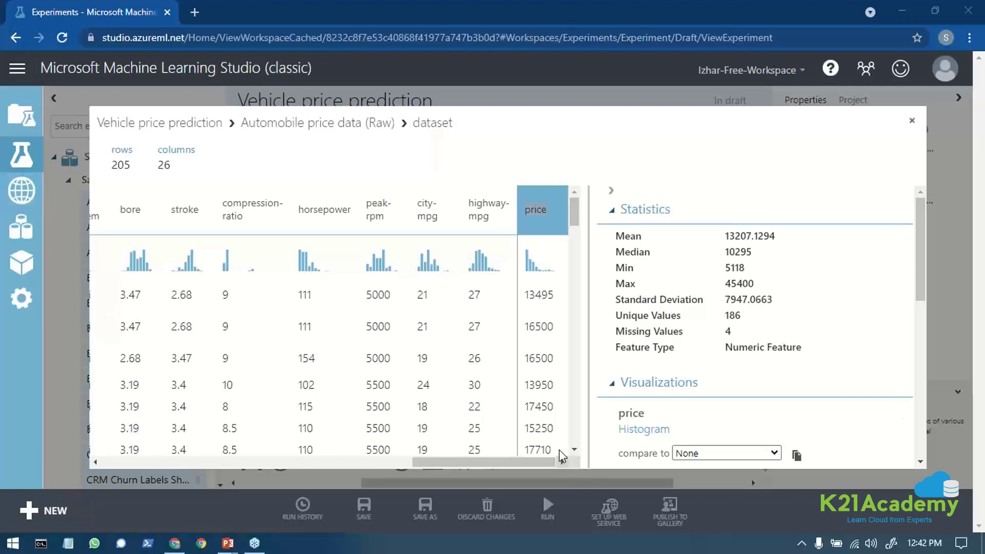
pyautogui.moveTo(541, 464); pyautogui.dragTo(158, 491)
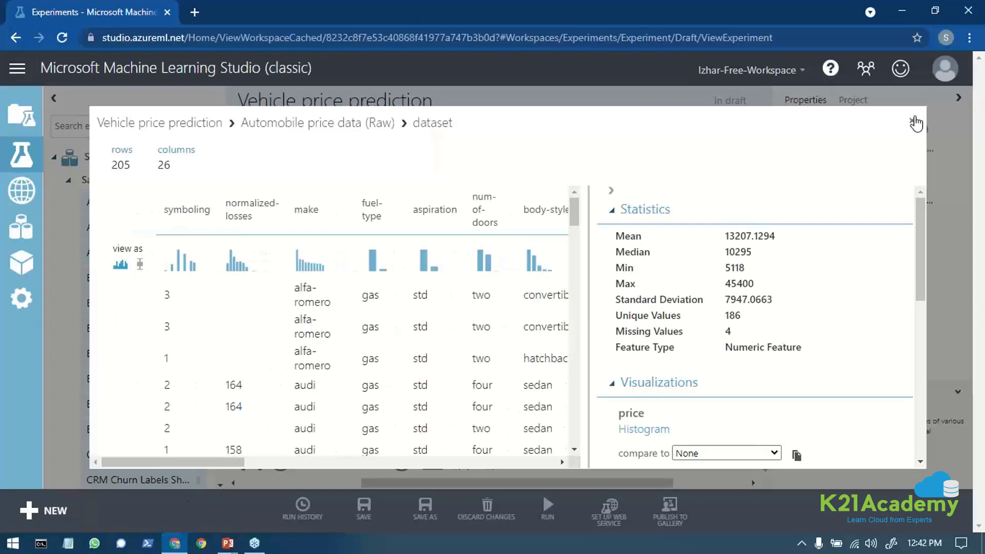
pyautogui.click(911, 120)
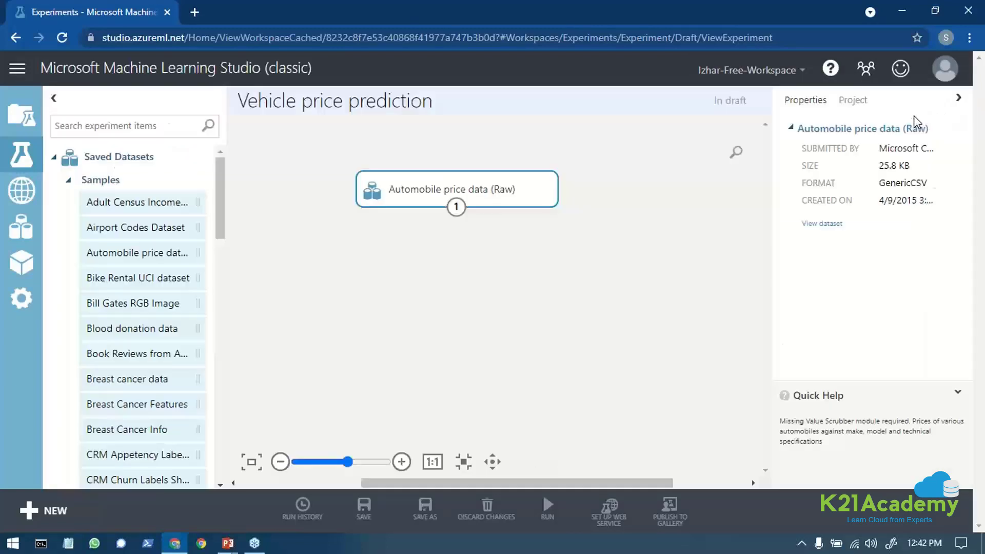
# Step: Add a Select Columns in Dataset module below Automobile price data (Raw) and connect the dataset's output to it
pyautogui.click(54, 157)
pyautogui.click(83, 123)
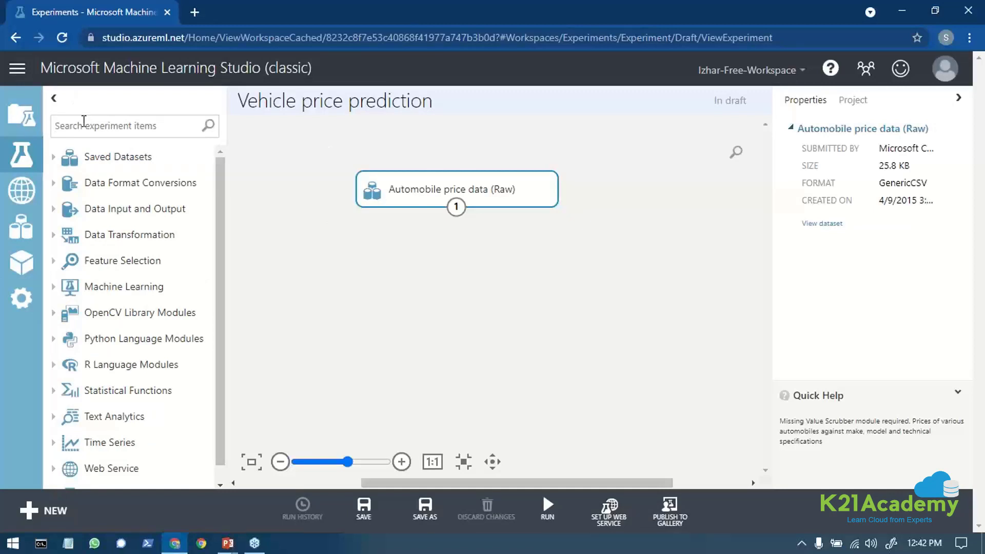
pyautogui.write('selec')
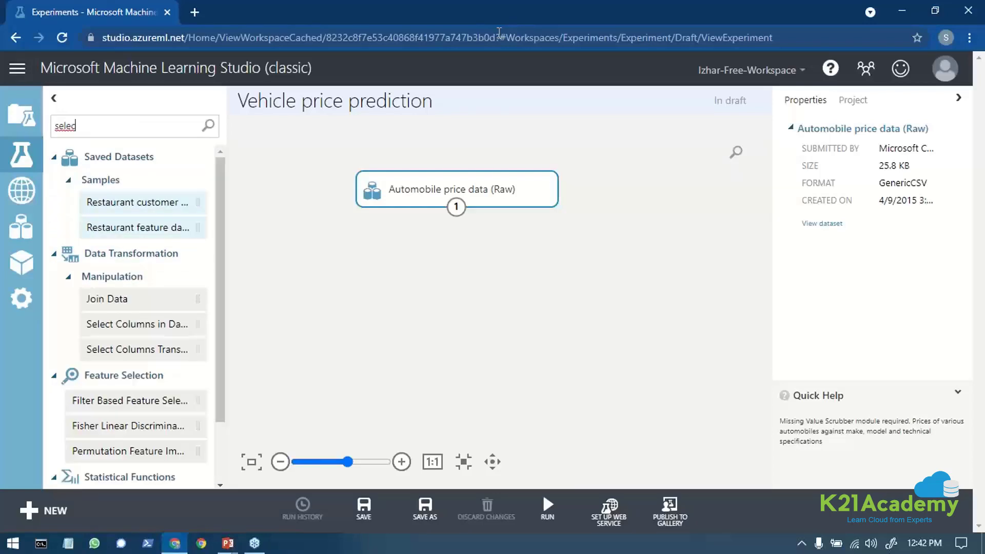
pyautogui.moveTo(209, 327); pyautogui.dragTo(461, 273)
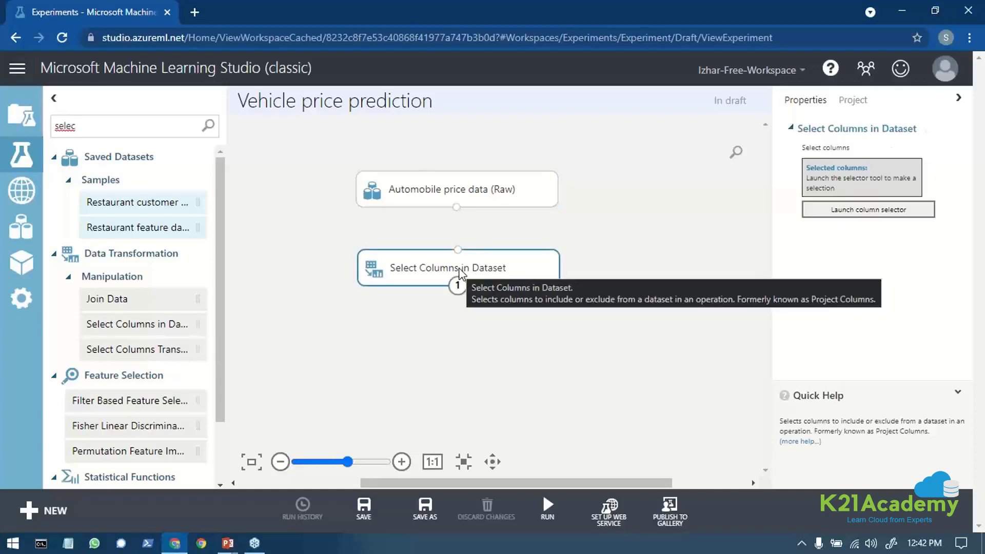
pyautogui.moveTo(457, 207); pyautogui.dragTo(457, 250)
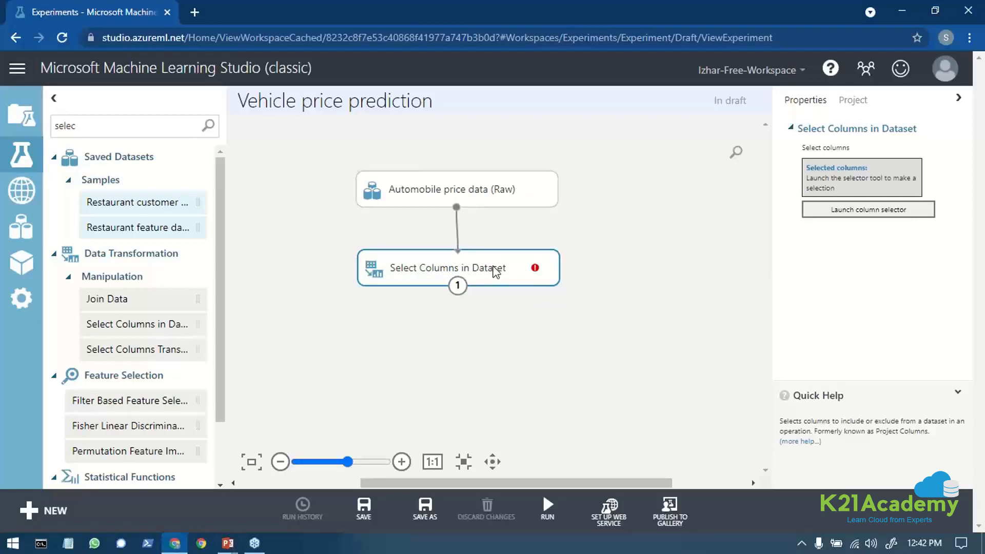
# Step: Open the column selector of the Select Columns in Dataset module and check the type filters of both column lists
pyautogui.click(846, 214)
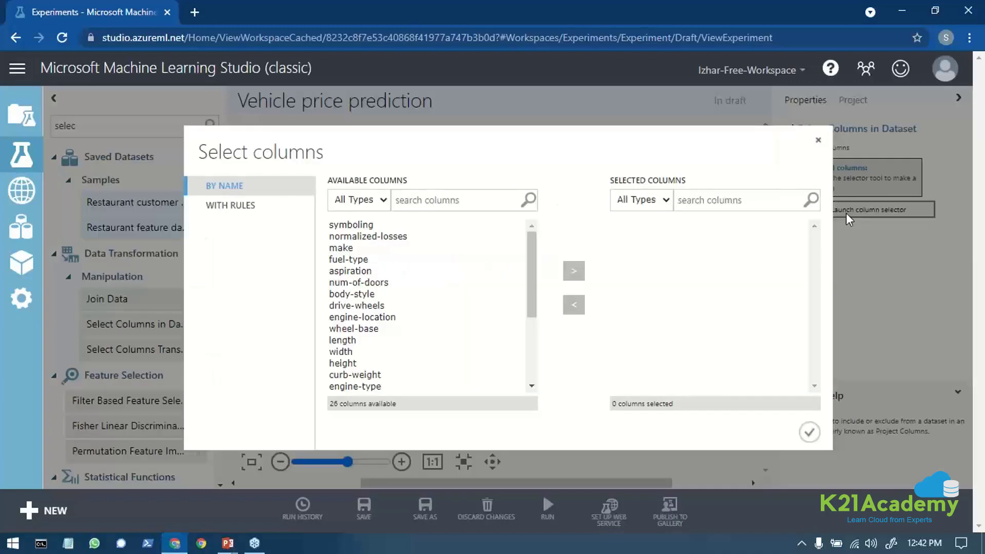
pyautogui.click(361, 202)
pyautogui.click(360, 199)
pyautogui.click(668, 203)
pyautogui.click(668, 202)
# Step: Move the symboling column from the available columns to the selected columns
pyautogui.click(369, 238)
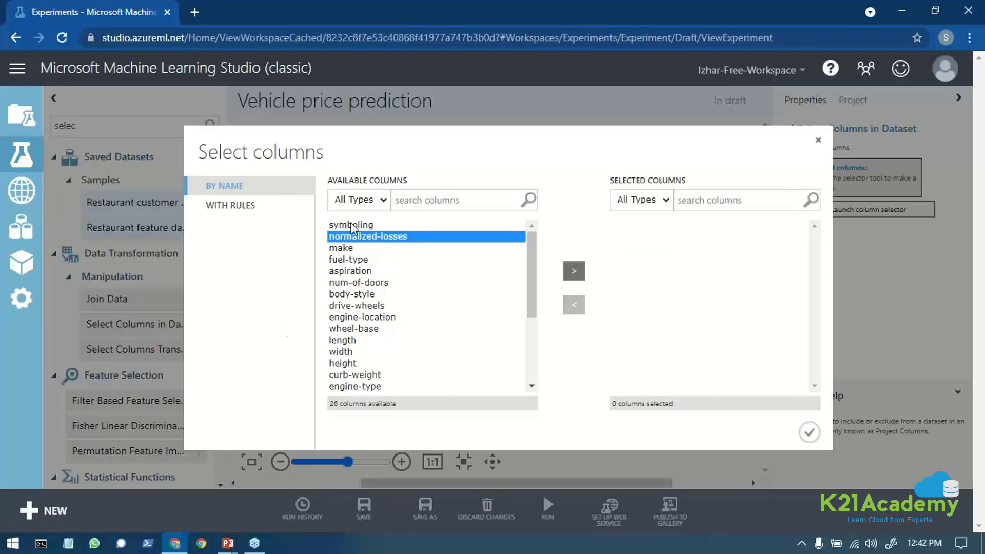
pyautogui.click(351, 225)
pyautogui.click(359, 239)
pyautogui.click(370, 226)
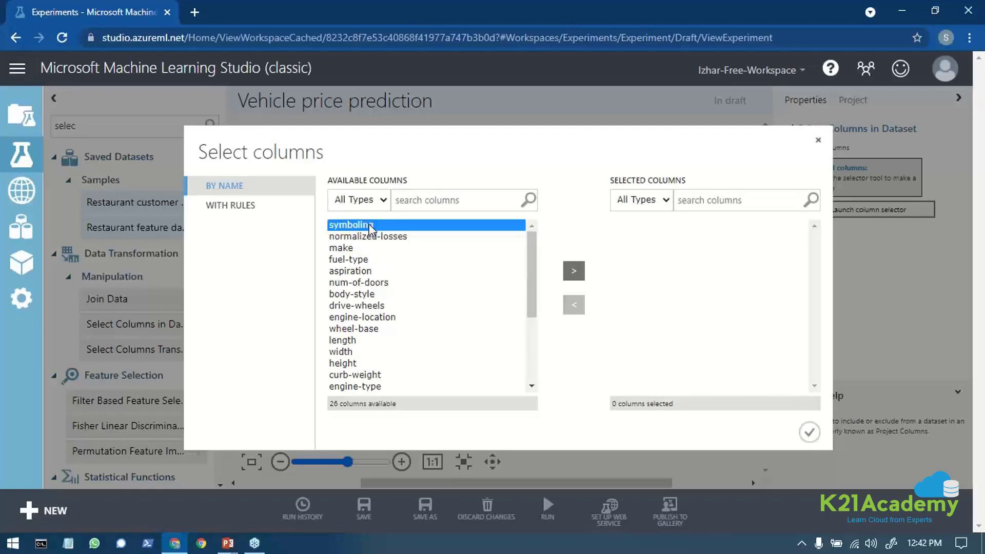
pyautogui.keyDown('ctrl'); pyautogui.click(370, 226); pyautogui.keyUp('ctrl')
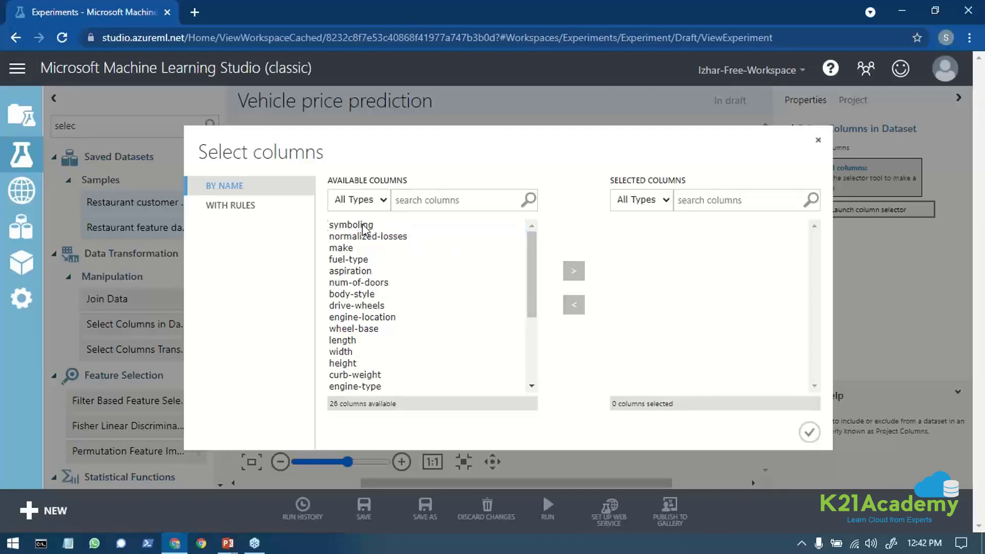
pyautogui.click(365, 226)
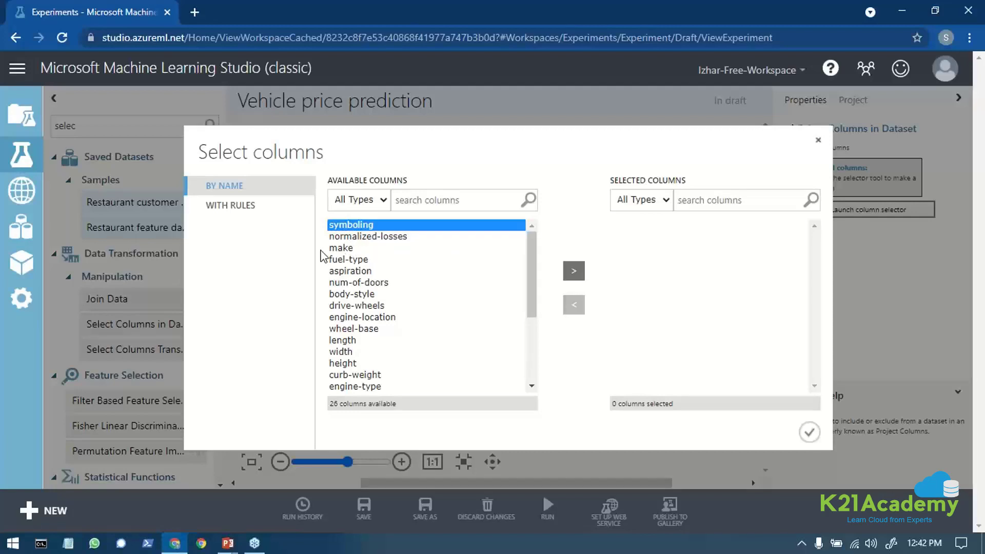
pyautogui.moveTo(320, 255); pyautogui.dragTo(379, 388)
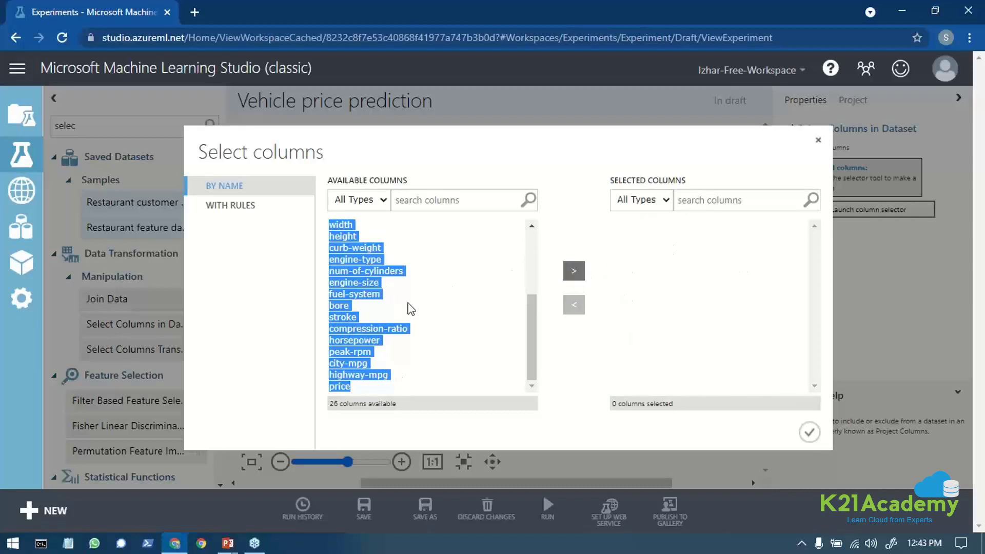
pyautogui.scroll(5, 411, 308)
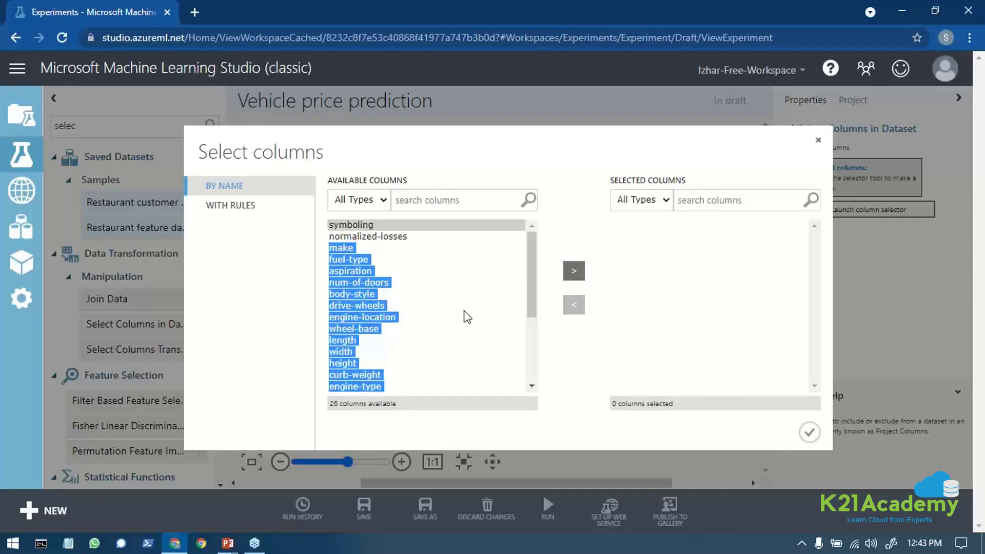
pyautogui.click(575, 272)
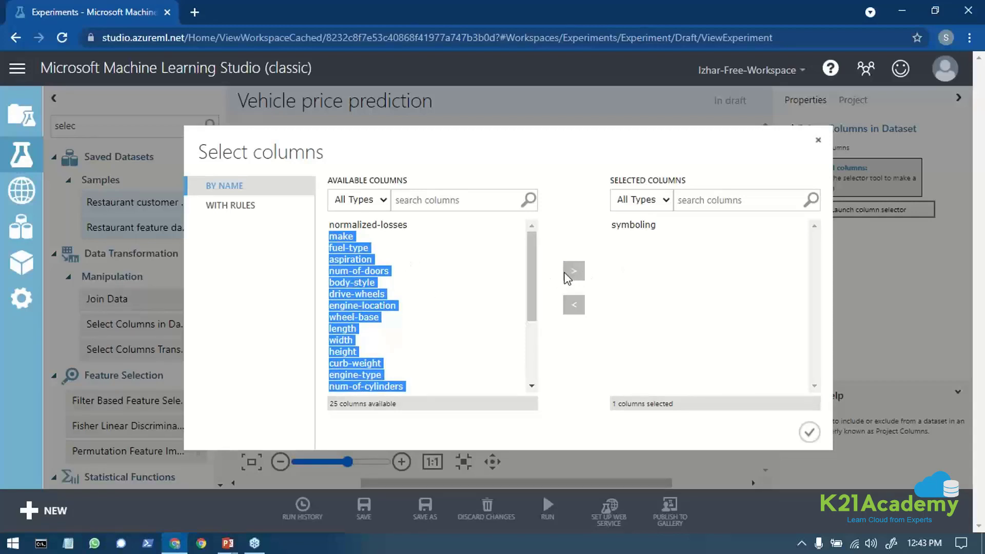
# Step: Try to select the available columns from make through length as one group
pyautogui.moveTo(339, 252); pyautogui.dragTo(355, 271)
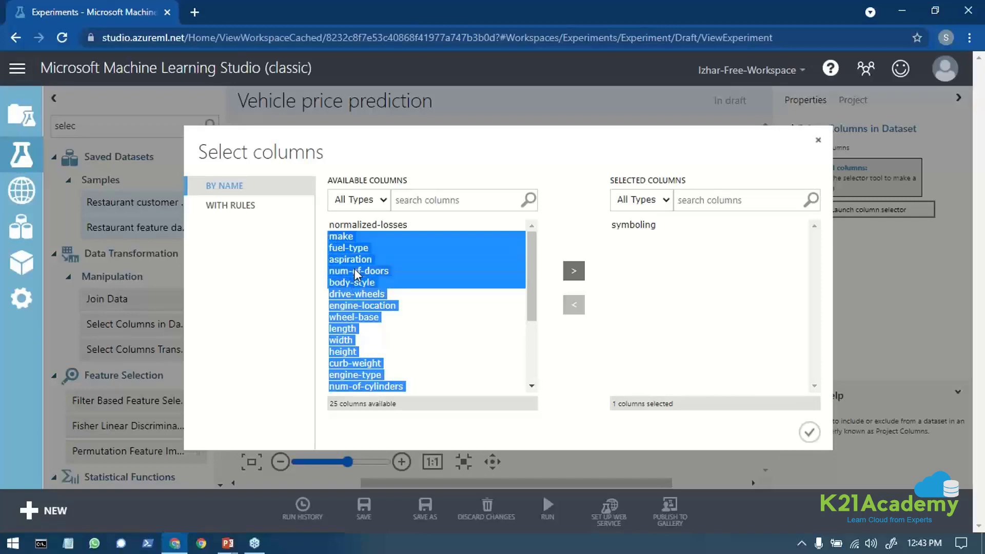
pyautogui.click(643, 201)
pyautogui.click(638, 208)
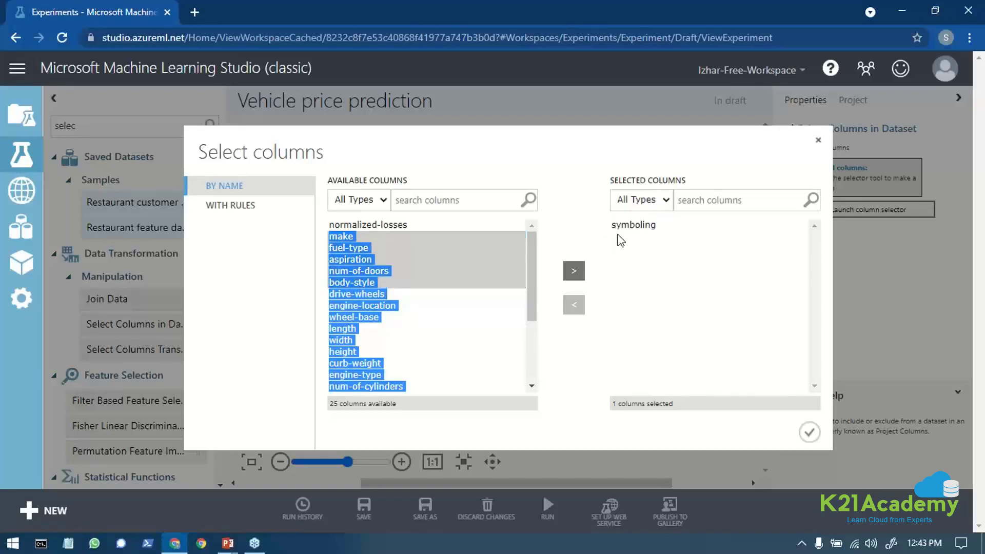
pyautogui.click(572, 230)
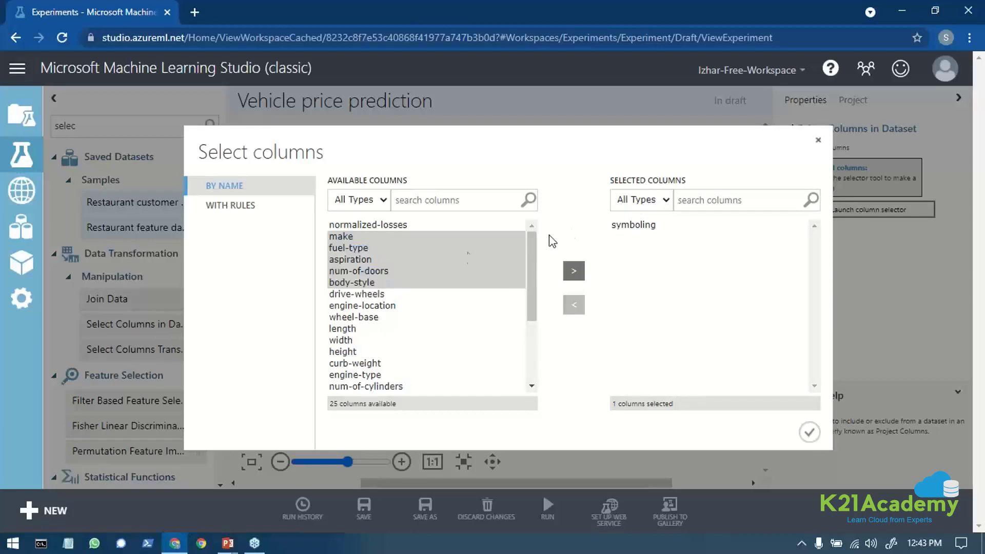
pyautogui.moveTo(325, 237); pyautogui.dragTo(474, 279)
pyautogui.moveTo(332, 239); pyautogui.dragTo(363, 346)
pyautogui.hotkey('ctrl', '-')
pyautogui.hotkey('ctrl', '-')
pyautogui.hotkey('ctrl', '-')
pyautogui.hotkey('ctrl', '-')
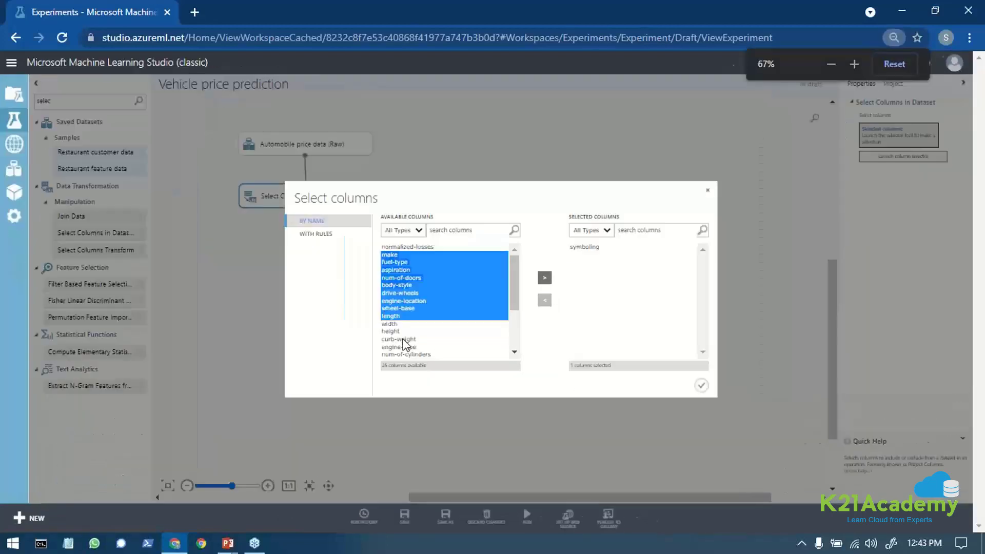
pyautogui.hotkey('ctrl', '+')
pyautogui.hotkey('ctrl', '+')
pyautogui.hotkey('ctrl', '+')
pyautogui.hotkey('ctrl', '+')
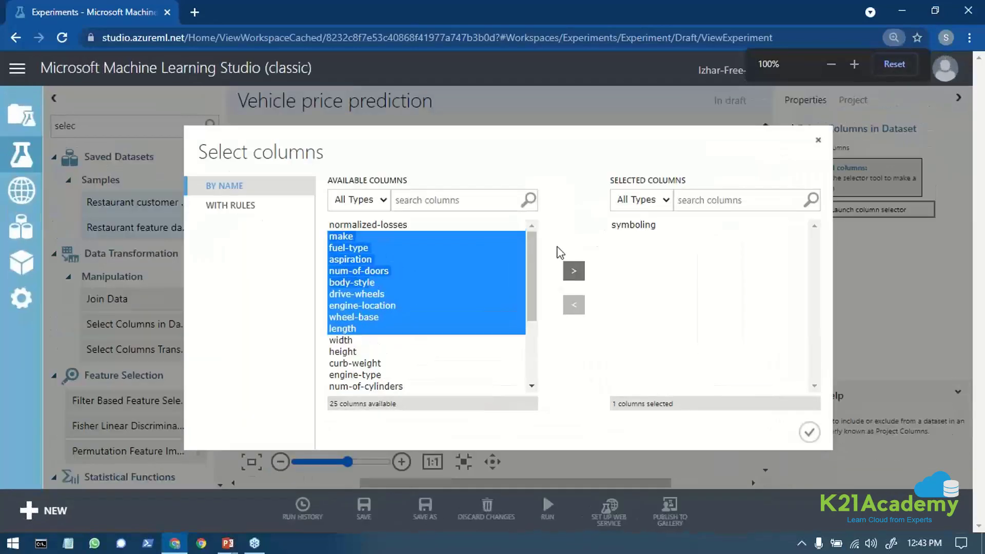
# Step: Try to extend the group selection of available columns from width through highway-mpg
pyautogui.keyDown('shift'); pyautogui.click(334, 341); pyautogui.keyUp('shift')
pyautogui.keyDown('shift'); pyautogui.click(343, 352); pyautogui.keyUp('shift')
pyautogui.keyDown('shift'); pyautogui.click(354, 363); pyautogui.keyUp('shift')
pyautogui.keyDown('shift'); pyautogui.click(389, 375); pyautogui.keyUp('shift')
pyautogui.scroll(-3, 378, 333)
pyautogui.keyDown('shift'); pyautogui.click(359, 272); pyautogui.keyUp('shift')
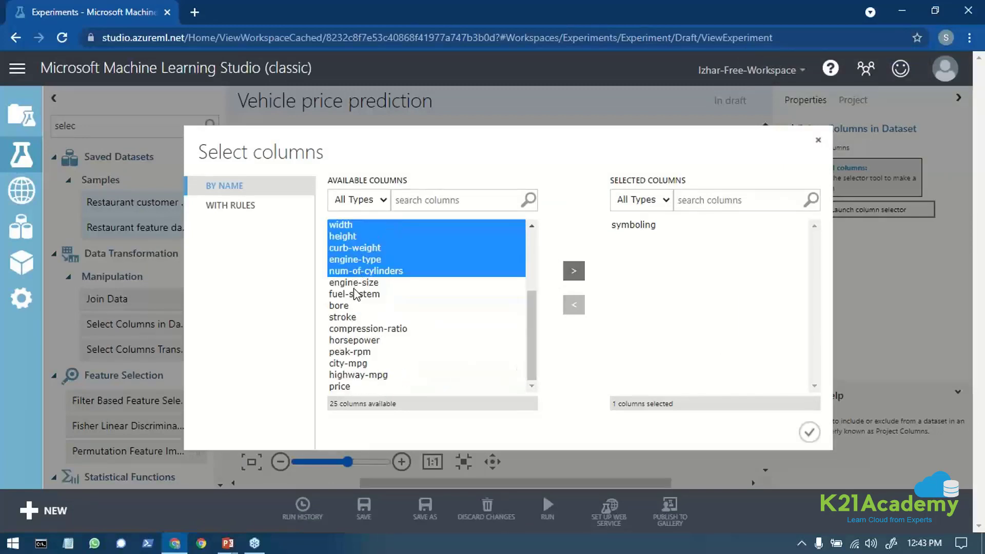
pyautogui.keyDown('shift'); pyautogui.click(357, 283); pyautogui.keyUp('shift')
pyautogui.keyDown('shift'); pyautogui.click(357, 294); pyautogui.keyUp('shift')
pyautogui.keyDown('shift'); pyautogui.click(352, 306); pyautogui.keyUp('shift')
pyautogui.keyDown('shift'); pyautogui.click(351, 317); pyautogui.keyUp('shift')
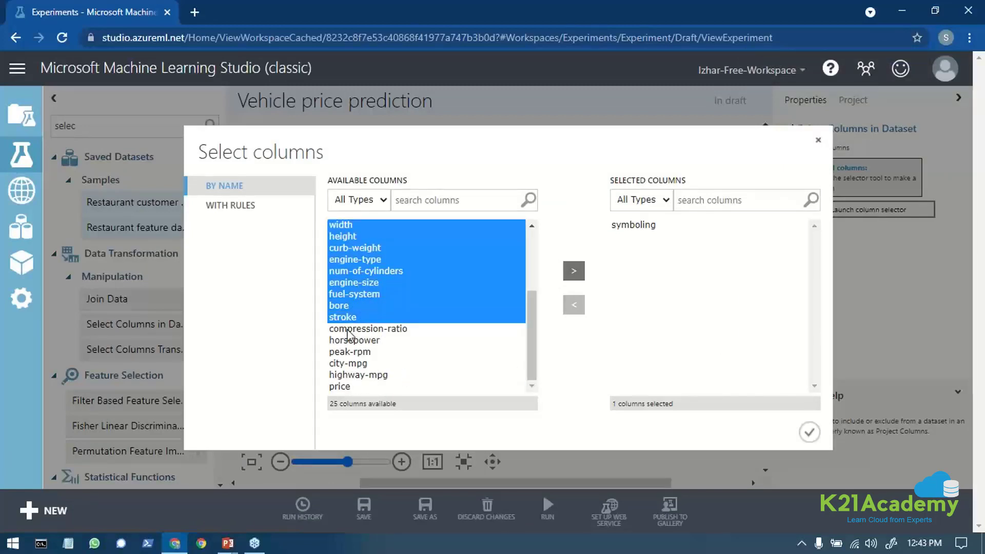
pyautogui.keyDown('shift'); pyautogui.click(351, 330); pyautogui.keyUp('shift')
pyautogui.keyDown('shift'); pyautogui.click(350, 340); pyautogui.keyUp('shift')
pyautogui.keyDown('shift'); pyautogui.click(349, 353); pyautogui.keyUp('shift')
pyautogui.keyDown('shift'); pyautogui.click(349, 364); pyautogui.keyUp('shift')
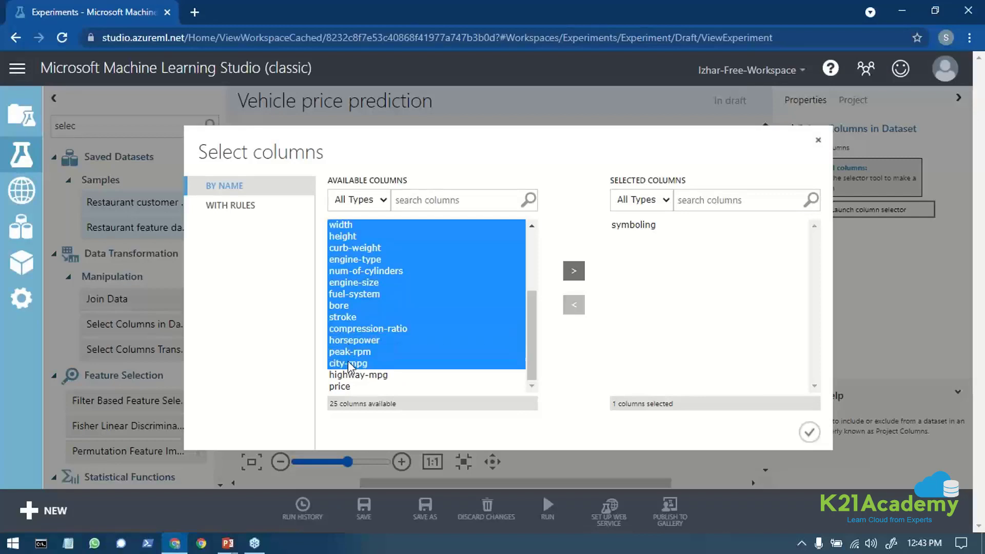
pyautogui.keyDown('shift'); pyautogui.click(345, 376); pyautogui.keyUp('shift')
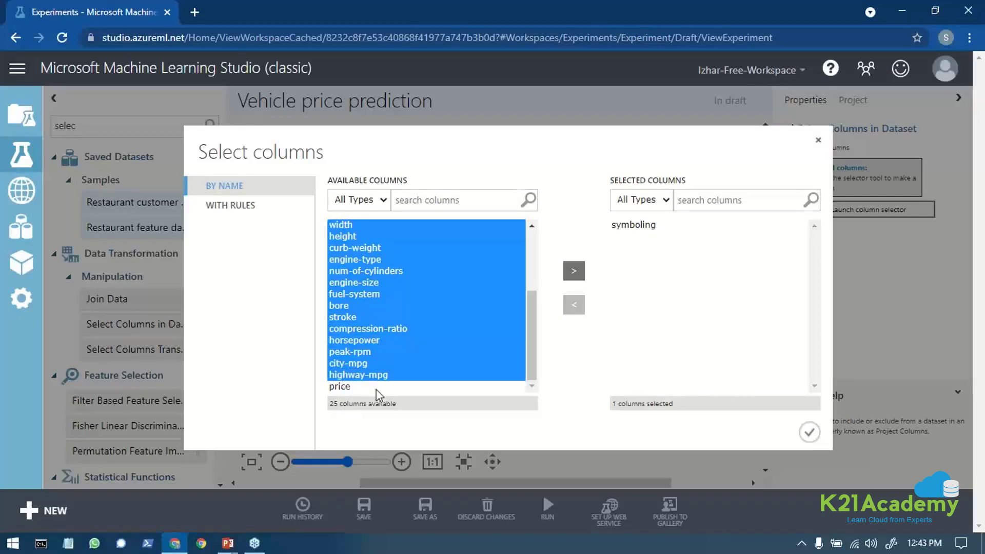
# Step: Move the price column from the available columns to the selected columns
pyautogui.click(350, 388)
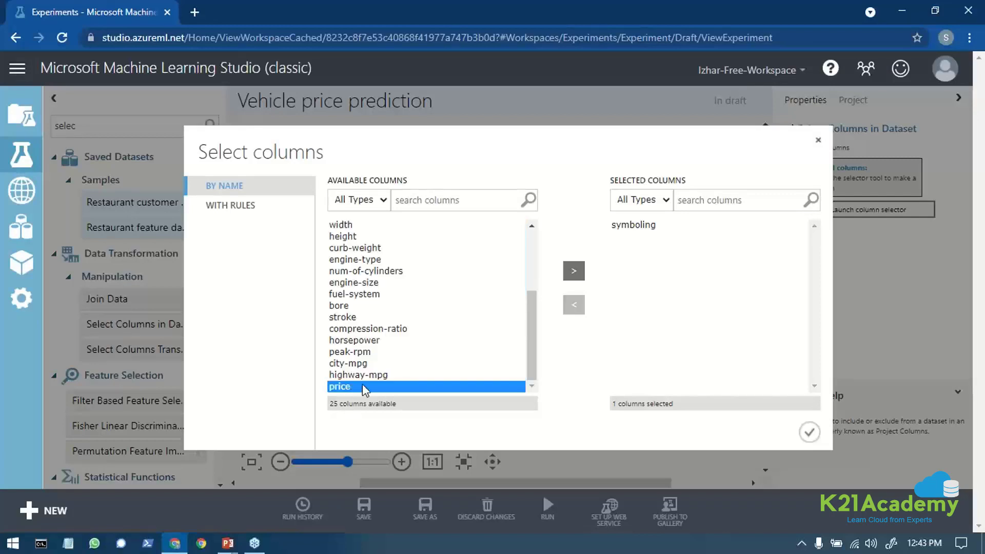
pyautogui.click(574, 270)
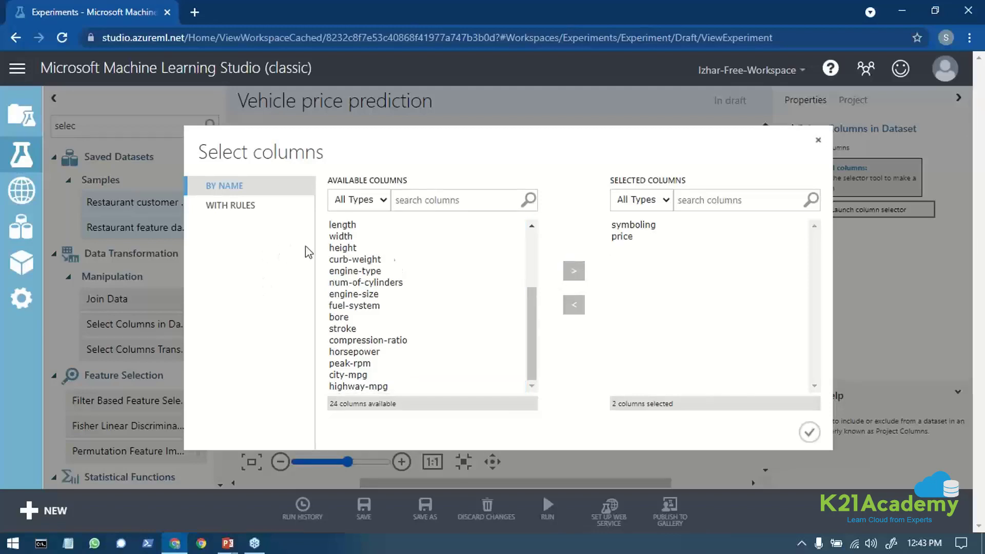
# Step: Move the available columns from make through highway-mpg to the selected columns, leaving out normalized-losses, and apply the column selection
pyautogui.scroll(3, 389, 248)
pyautogui.click(343, 269)
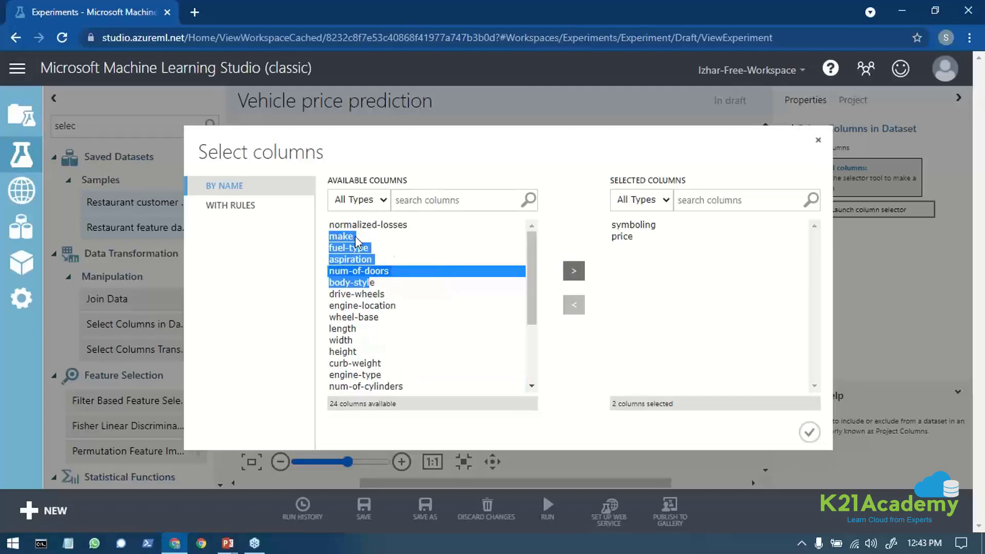
pyautogui.keyDown('ctrl'); pyautogui.click(354, 237); pyautogui.keyUp('ctrl')
pyautogui.keyDown('ctrl'); pyautogui.click(349, 248); pyautogui.keyUp('ctrl')
pyautogui.keyDown('ctrl'); pyautogui.click(347, 260); pyautogui.keyUp('ctrl')
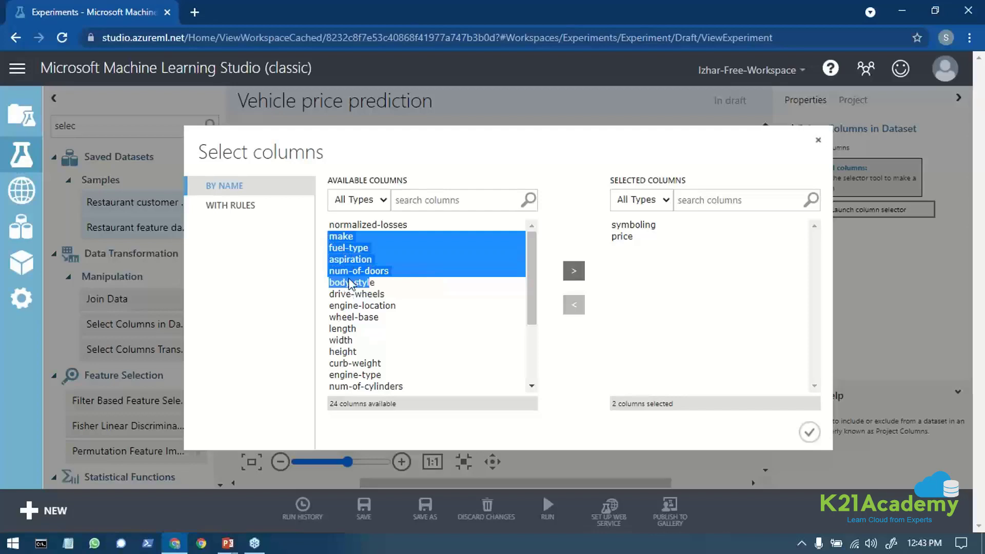
pyautogui.keyDown('ctrl'); pyautogui.click(350, 283); pyautogui.keyUp('ctrl')
pyautogui.keyDown('ctrl'); pyautogui.click(353, 294); pyautogui.keyUp('ctrl')
pyautogui.keyDown('ctrl'); pyautogui.click(354, 305); pyautogui.keyUp('ctrl')
pyautogui.keyDown('ctrl'); pyautogui.click(354, 318); pyautogui.keyUp('ctrl')
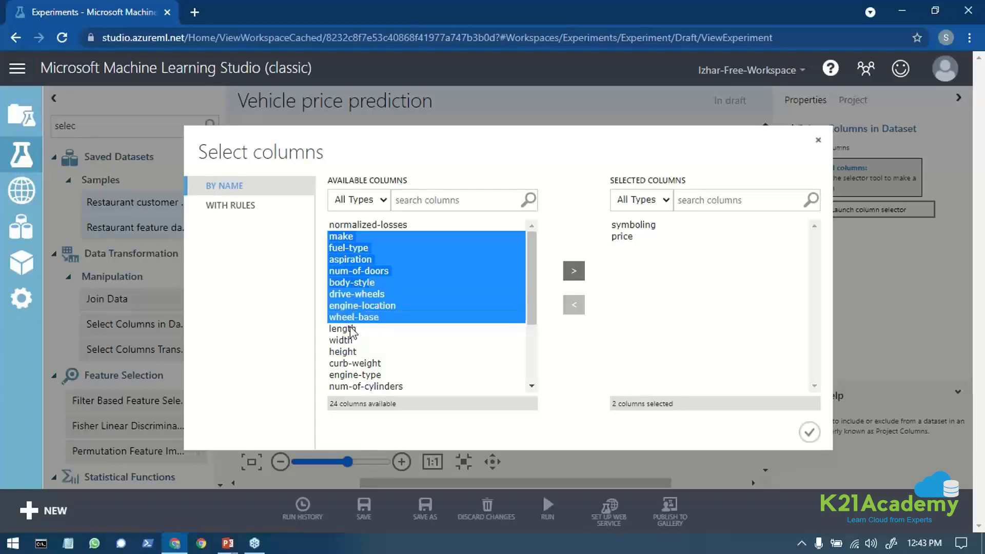
pyautogui.keyDown('ctrl'); pyautogui.click(352, 328); pyautogui.keyUp('ctrl')
pyautogui.keyDown('ctrl'); pyautogui.click(353, 340); pyautogui.keyUp('ctrl')
pyautogui.keyDown('ctrl'); pyautogui.click(354, 352); pyautogui.keyUp('ctrl')
pyautogui.keyDown('ctrl'); pyautogui.click(355, 363); pyautogui.keyUp('ctrl')
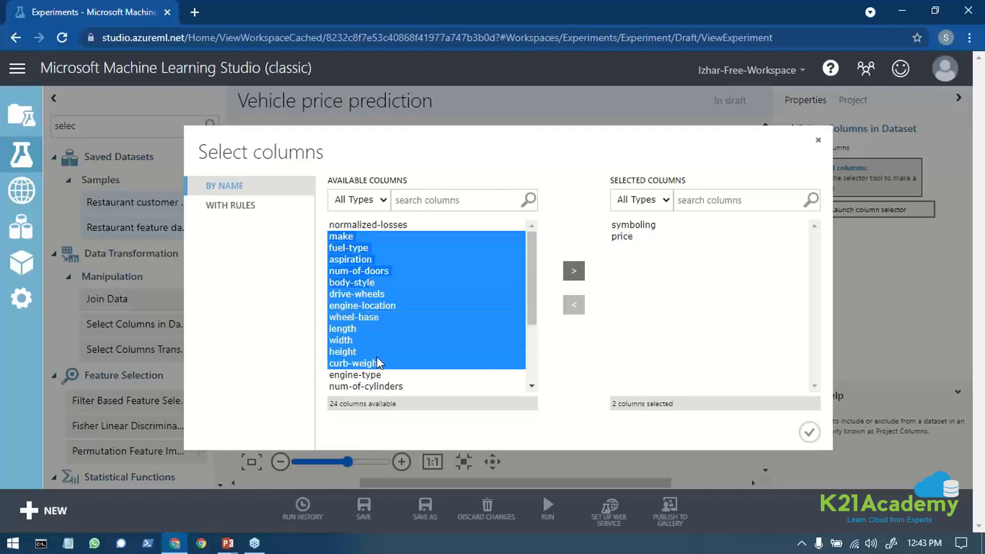
pyautogui.scroll(-3, 376, 360)
pyautogui.keyDown('ctrl'); pyautogui.click(366, 271); pyautogui.keyUp('ctrl')
pyautogui.keyDown('ctrl'); pyautogui.click(367, 294); pyautogui.keyUp('ctrl')
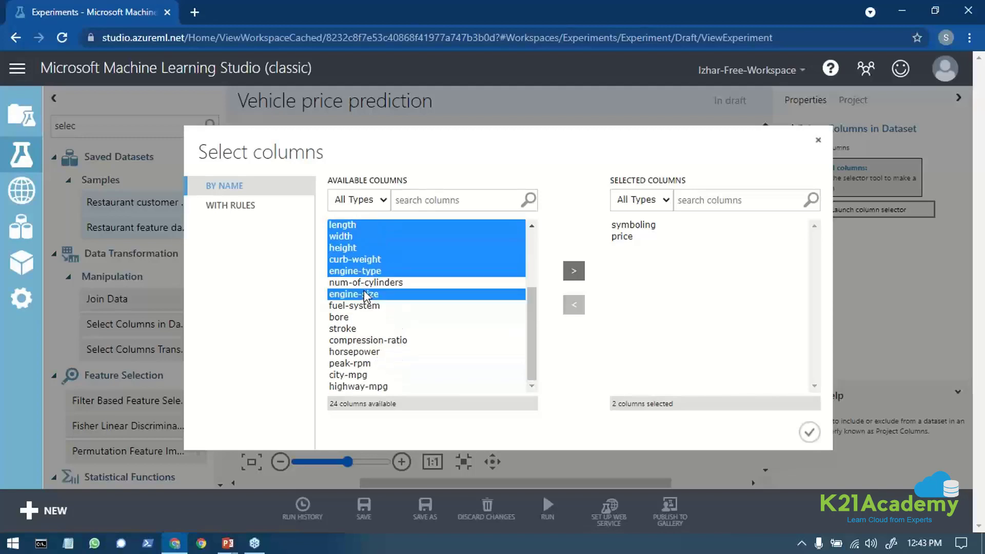
pyautogui.keyDown('ctrl'); pyautogui.click(363, 284); pyautogui.keyUp('ctrl')
pyautogui.keyDown('ctrl'); pyautogui.click(361, 306); pyautogui.keyUp('ctrl')
pyautogui.keyDown('ctrl'); pyautogui.click(359, 317); pyautogui.keyUp('ctrl')
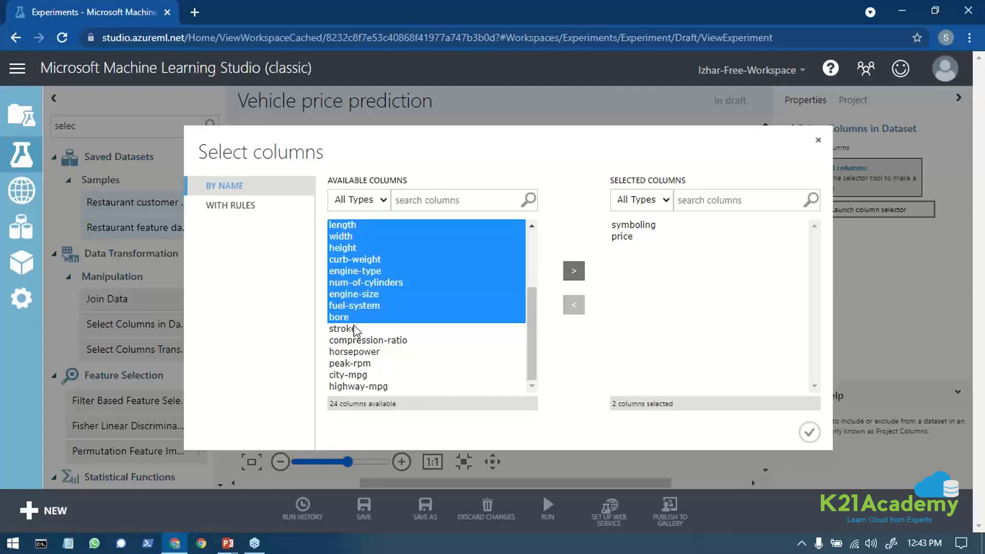
pyautogui.keyDown('ctrl'); pyautogui.click(358, 329); pyautogui.keyUp('ctrl')
pyautogui.keyDown('ctrl'); pyautogui.click(357, 341); pyautogui.keyUp('ctrl')
pyautogui.keyDown('ctrl'); pyautogui.click(358, 352); pyautogui.keyUp('ctrl')
pyautogui.keyDown('ctrl'); pyautogui.click(356, 363); pyautogui.keyUp('ctrl')
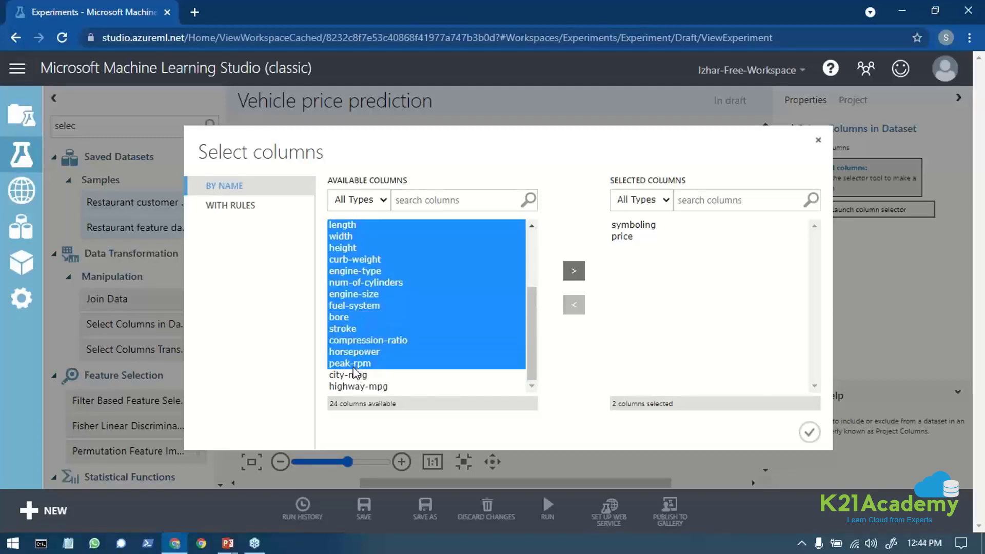
pyautogui.keyDown('ctrl'); pyautogui.click(354, 375); pyautogui.keyUp('ctrl')
pyautogui.keyDown('ctrl'); pyautogui.click(354, 387); pyautogui.keyUp('ctrl')
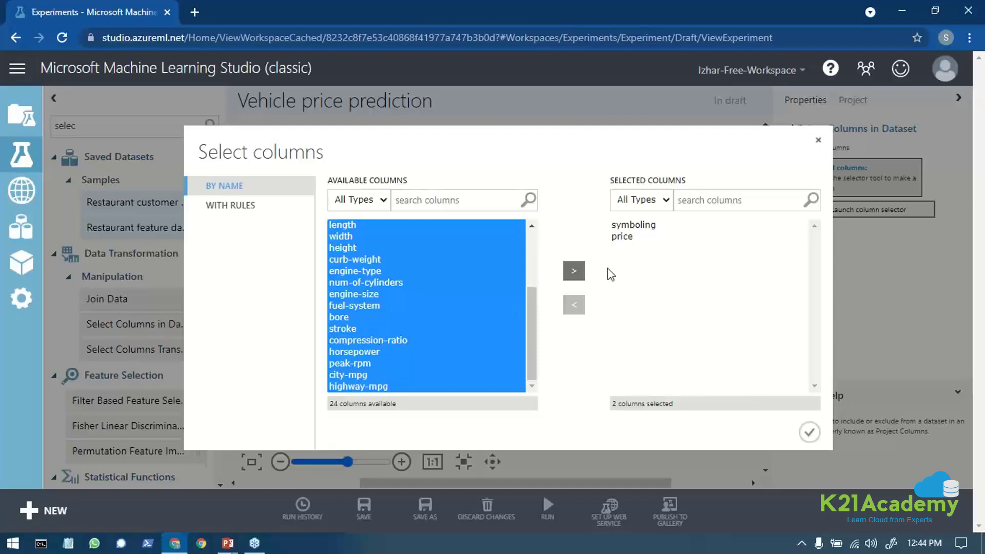
pyautogui.scroll(3, 437, 290)
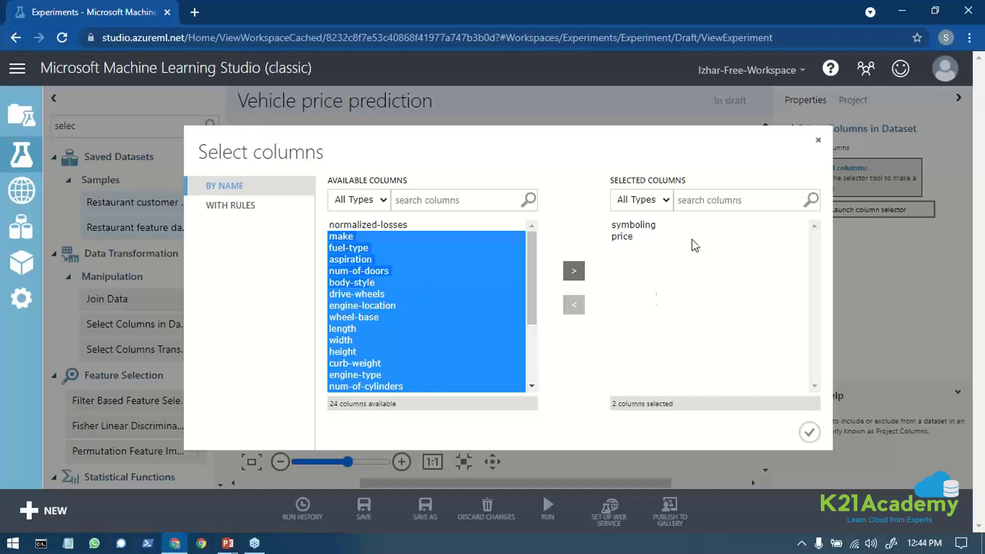
pyautogui.click(575, 272)
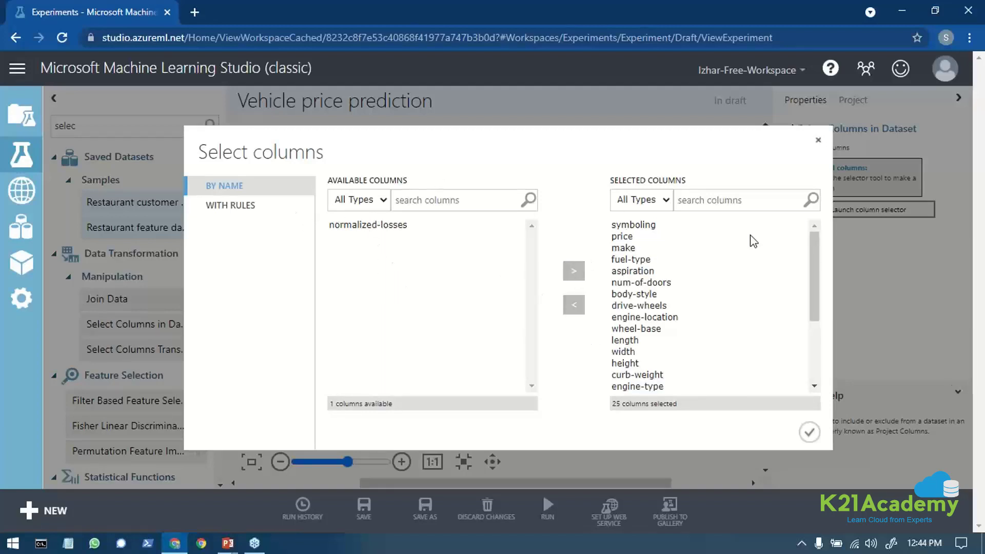
pyautogui.click(803, 440)
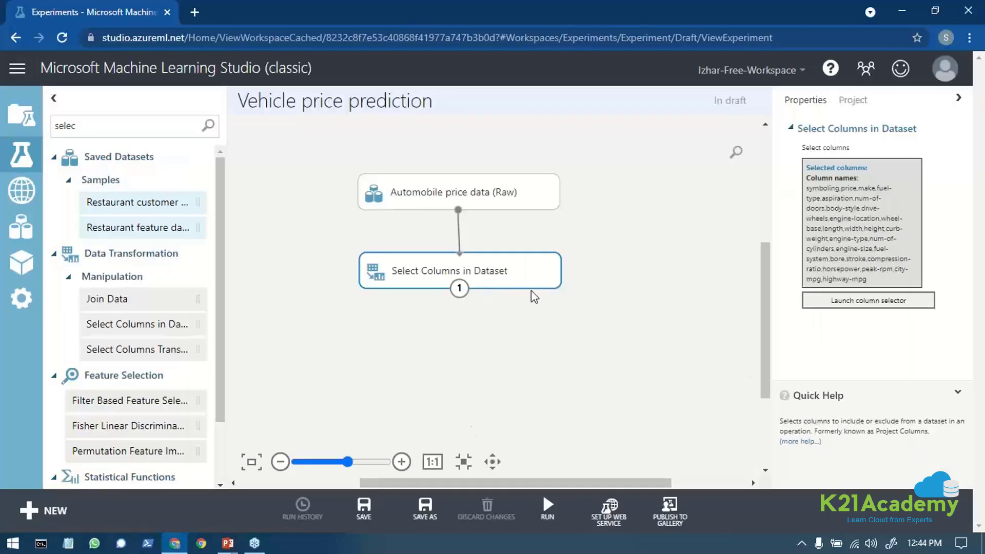
# Step: Check the output options of the Select Columns in Dataset module and review its list of selected column names
pyautogui.rightClick(464, 290)
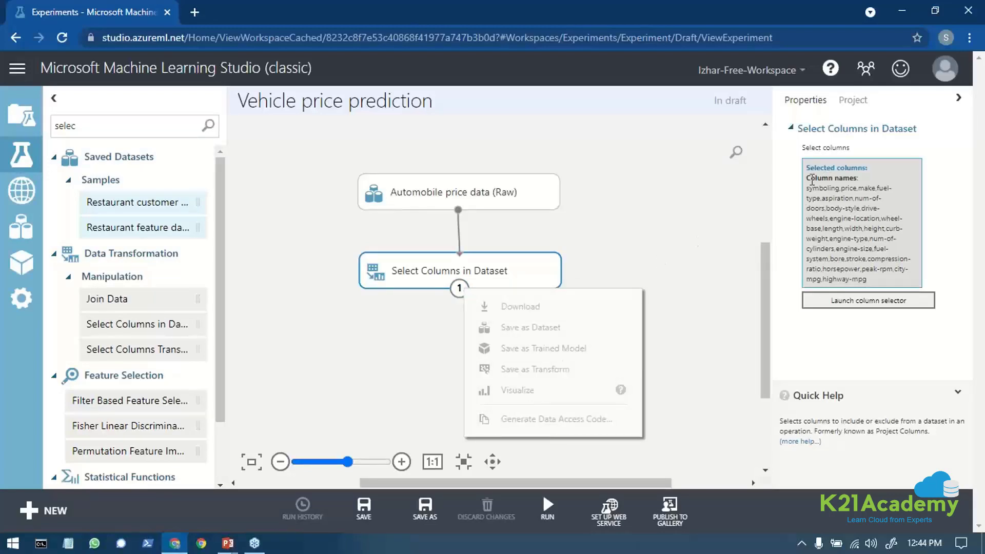
pyautogui.moveTo(810, 189); pyautogui.dragTo(875, 343)
pyautogui.click(875, 342)
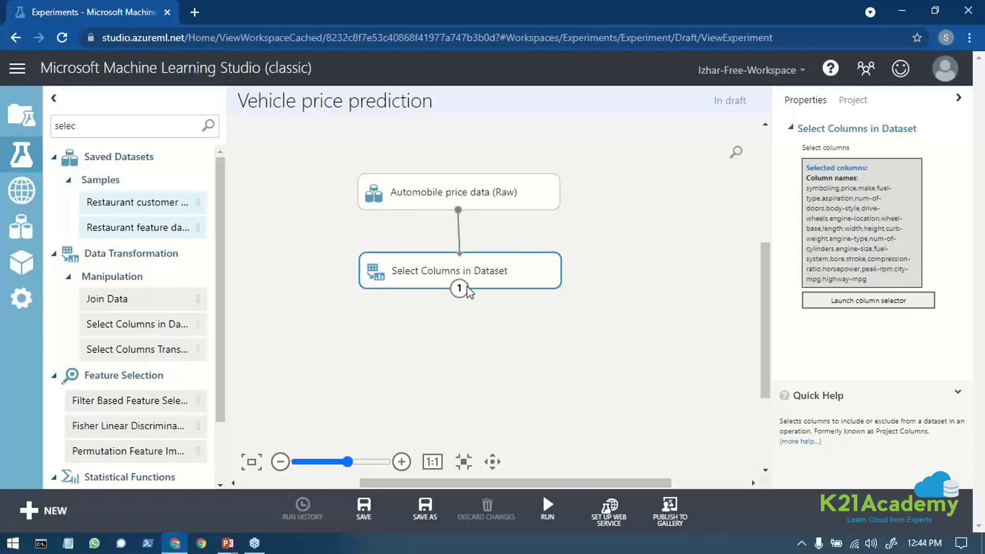
# Step: Visualize the Automobile price data (Raw) dataset and examine the missing values statistic of the aspiration and num-of-doors columns
pyautogui.rightClick(457, 208)
pyautogui.click(491, 246)
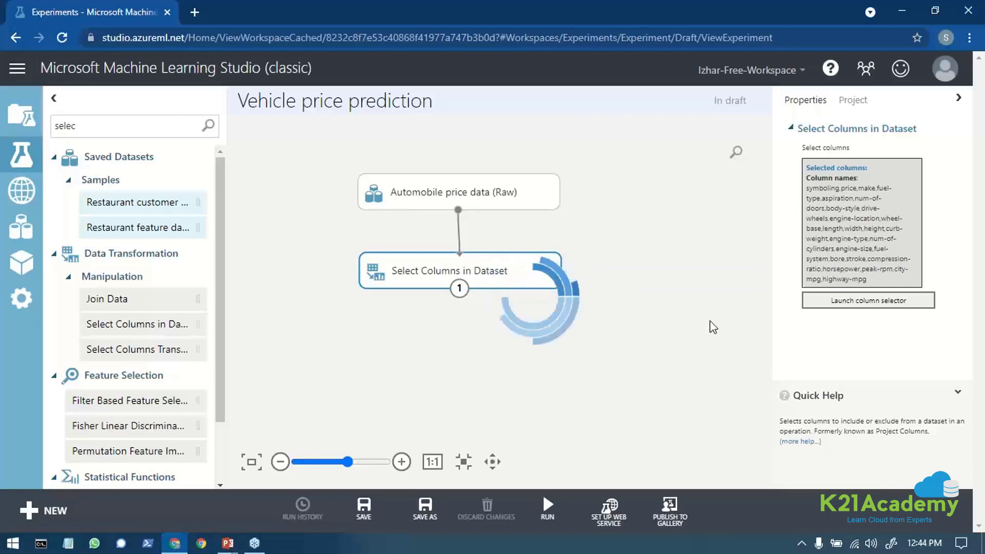
pyautogui.scroll(-2, 454, 326)
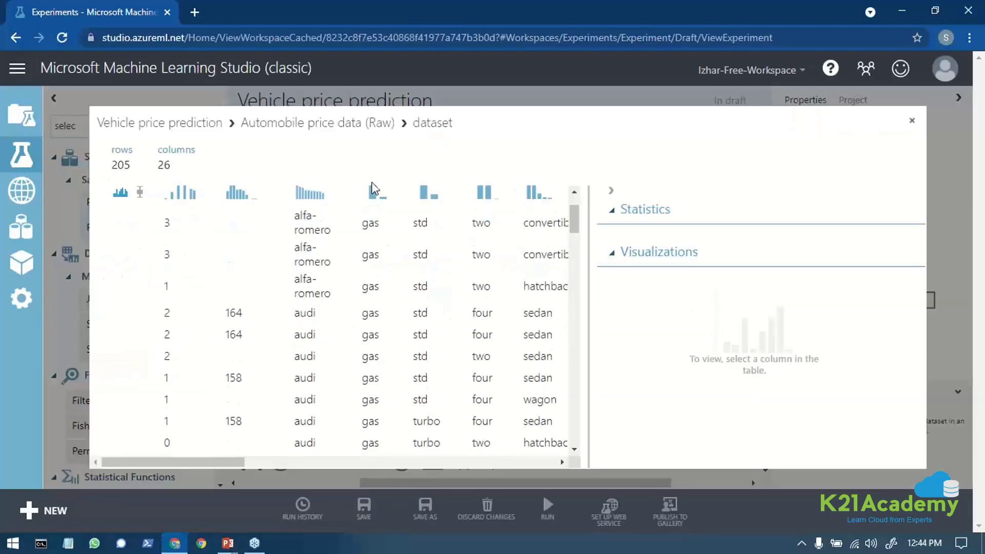
pyautogui.click(424, 195)
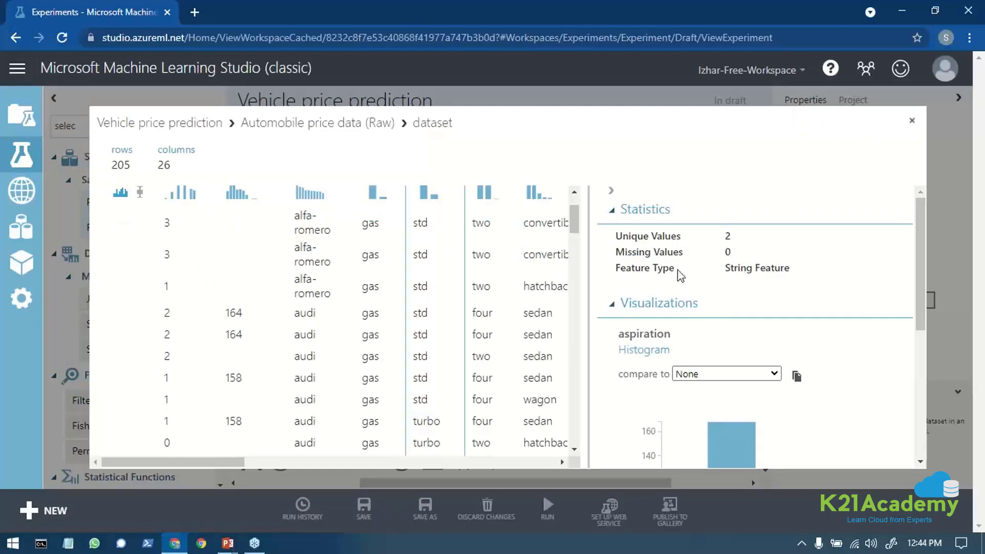
pyautogui.click(485, 195)
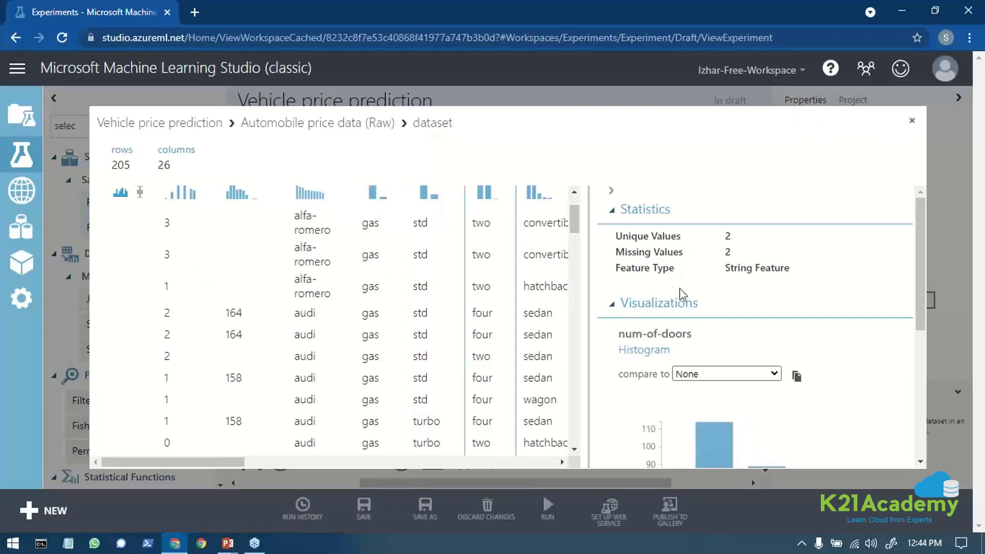
pyautogui.scroll(2, 507, 248)
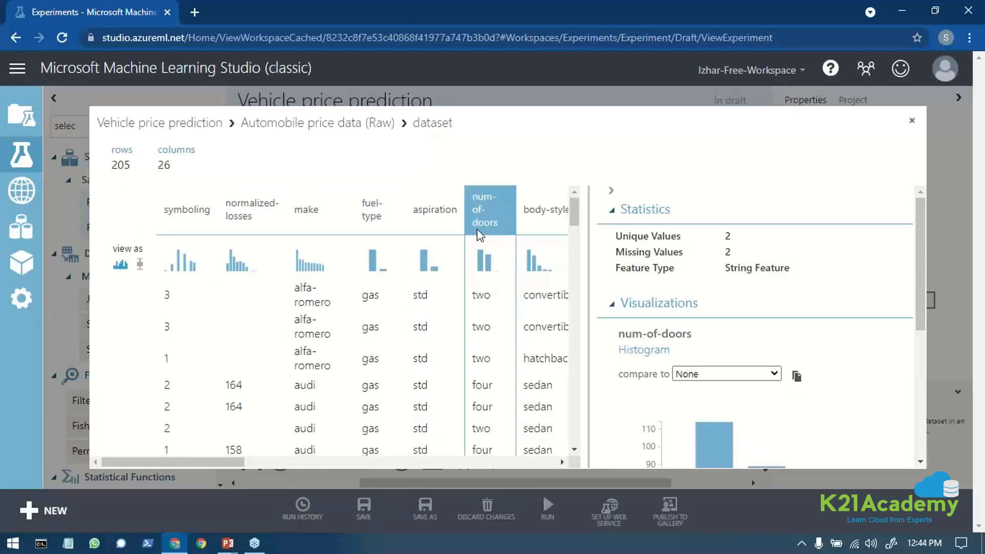
pyautogui.moveTo(615, 250); pyautogui.dragTo(741, 256)
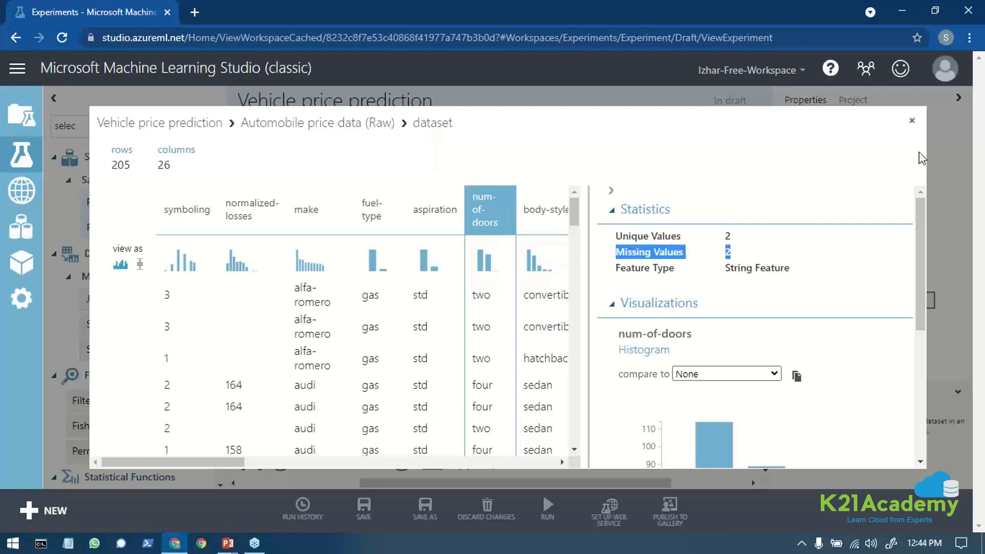
pyautogui.click(911, 121)
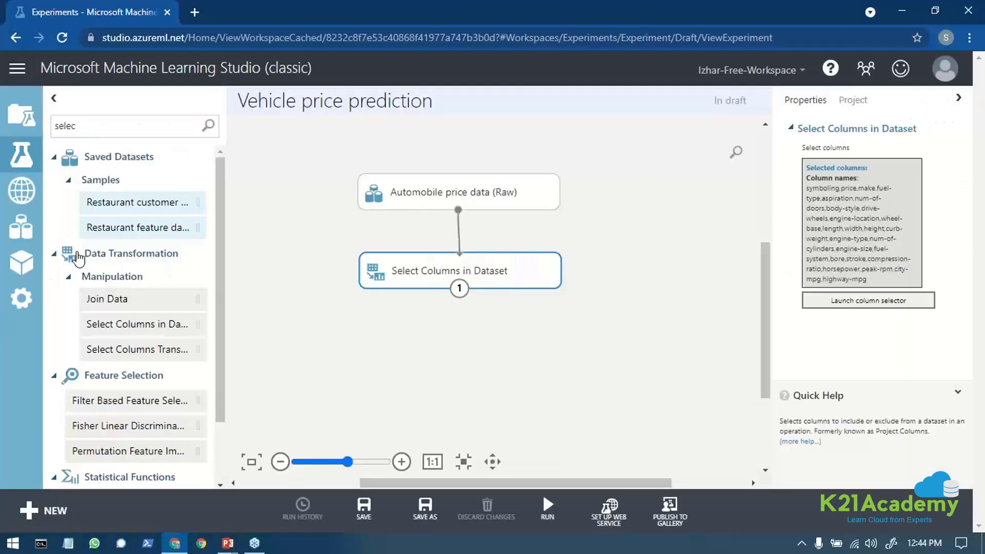
# Step: Add a Clean Missing Data module below Select Columns in Dataset and connect the column selection's output to its input
pyautogui.doubleClick(88, 126)
pyautogui.press('BackSpace')
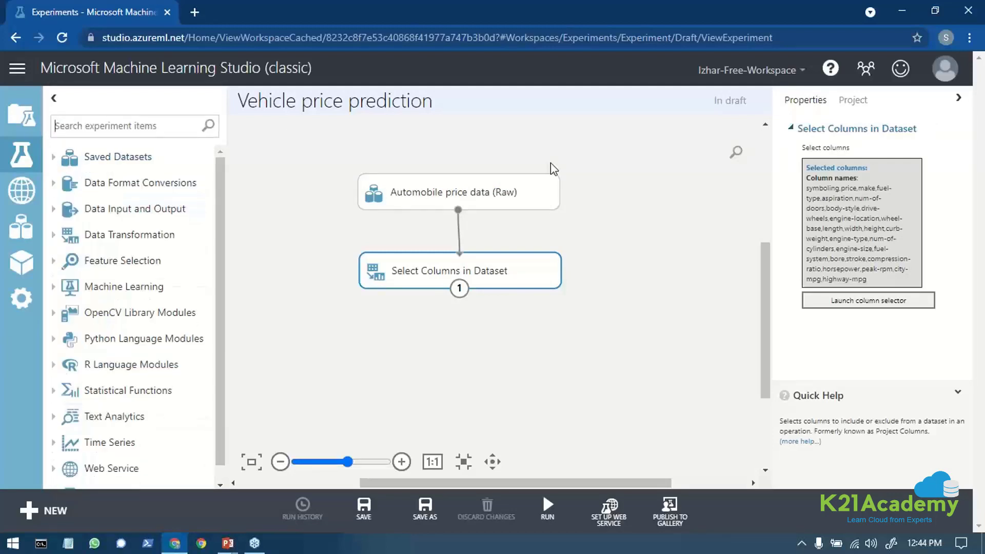
pyautogui.write('clean miss')
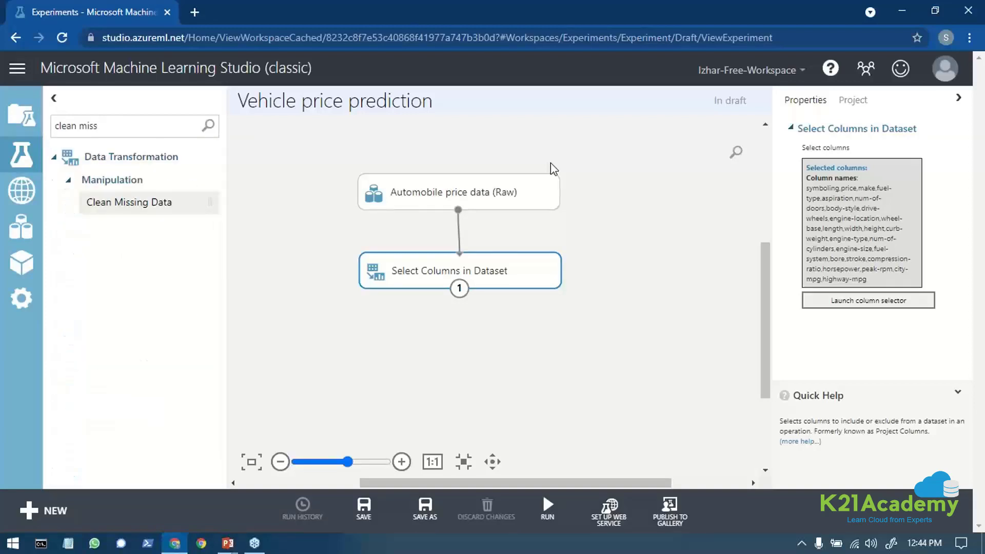
pyautogui.moveTo(186, 208); pyautogui.dragTo(459, 344)
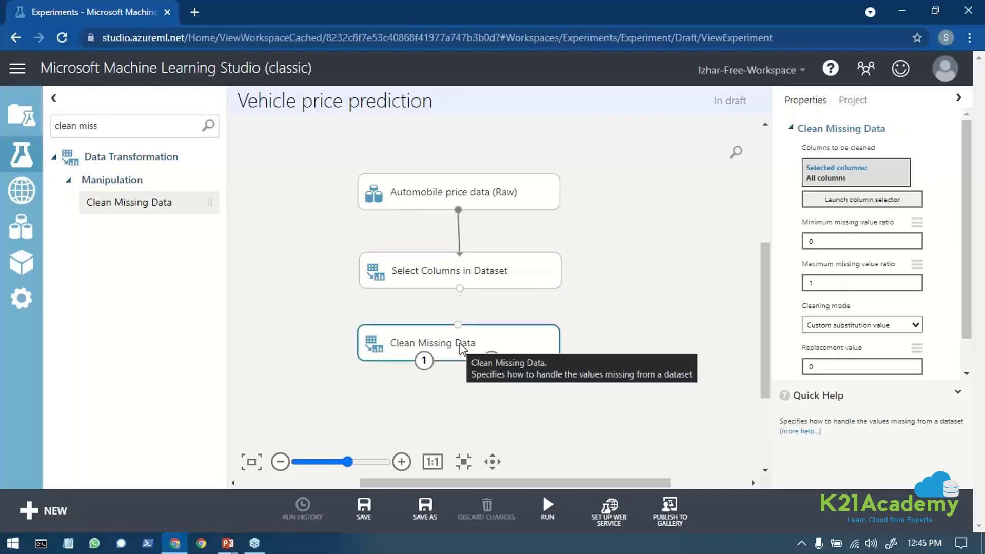
pyautogui.click(643, 298)
pyautogui.moveTo(459, 288); pyautogui.dragTo(459, 333)
# Step: Set the cleaning mode of the Clean Missing Data module to Remove entire row
pyautogui.click(543, 353)
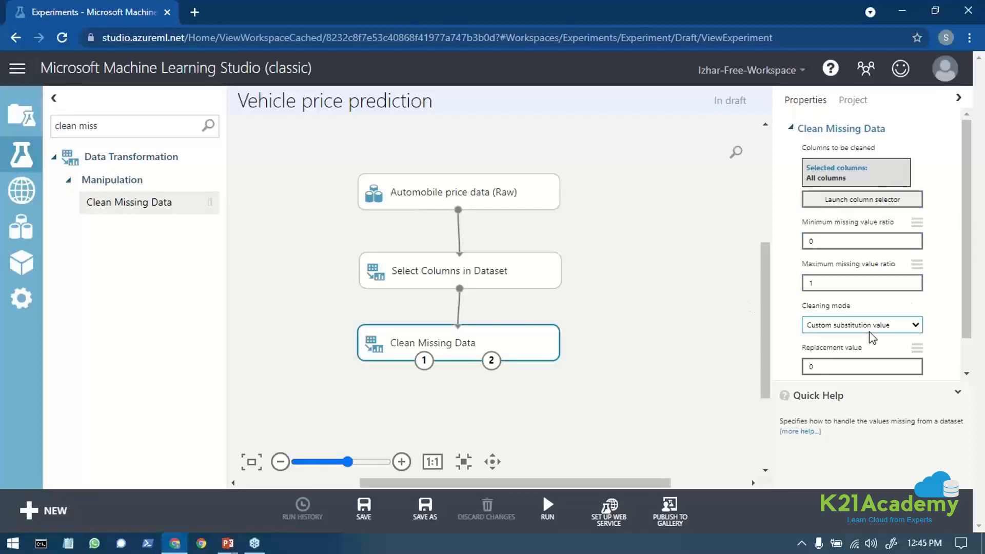
pyautogui.scroll(-1, 871, 334)
pyautogui.click(844, 205)
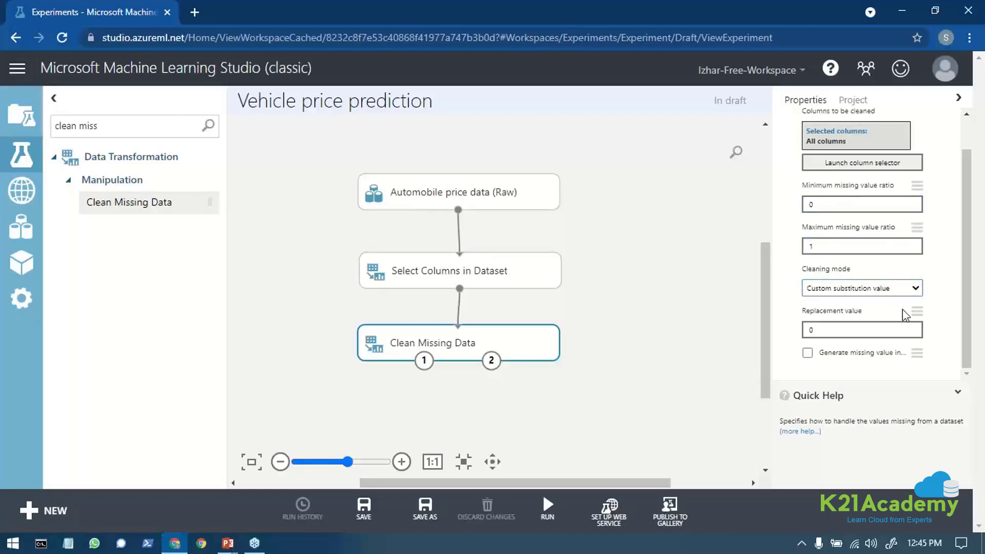
pyautogui.click(834, 290)
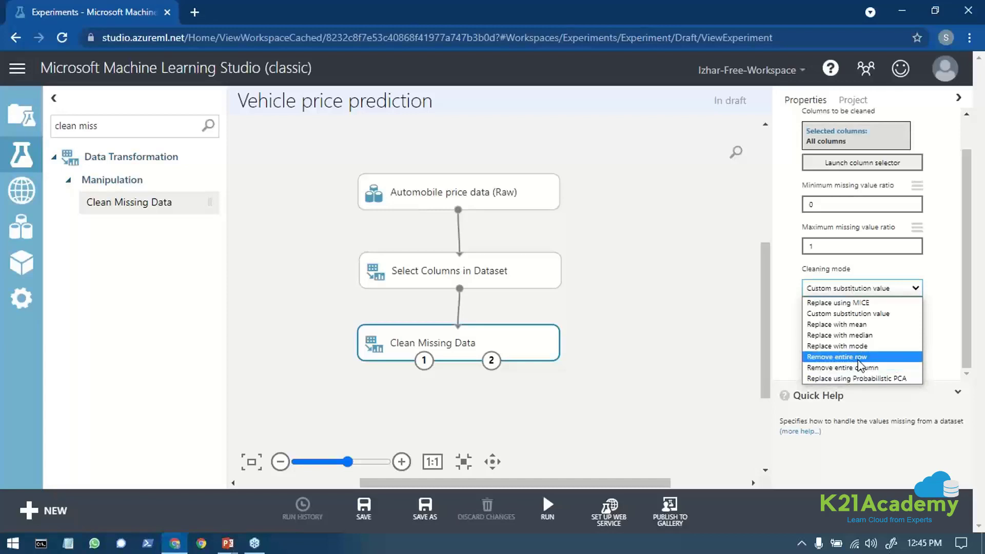
pyautogui.click(812, 357)
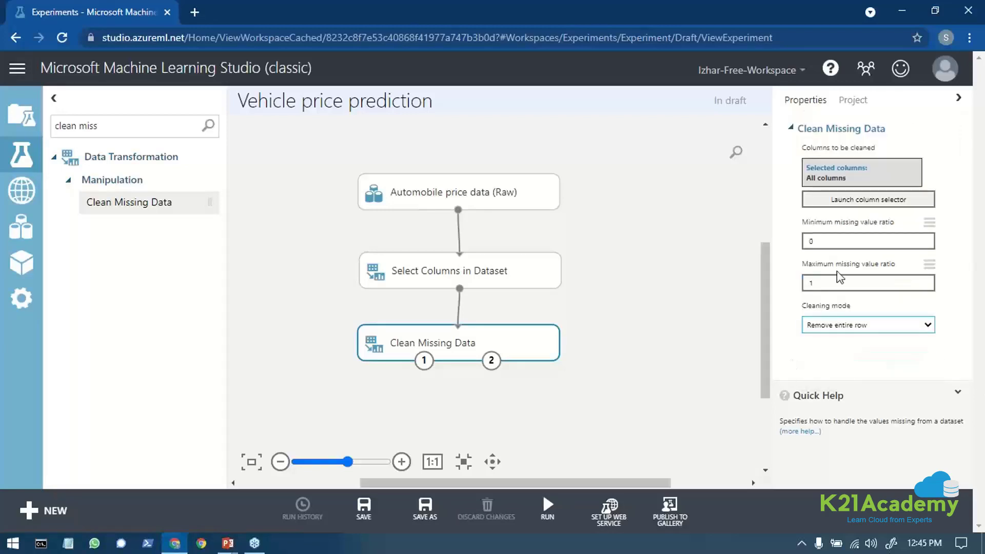
# Step: Add a second Select Columns in Dataset module below Clean Missing Data and connect the first cleaning output to it
pyautogui.scroll(-2, 769, 273)
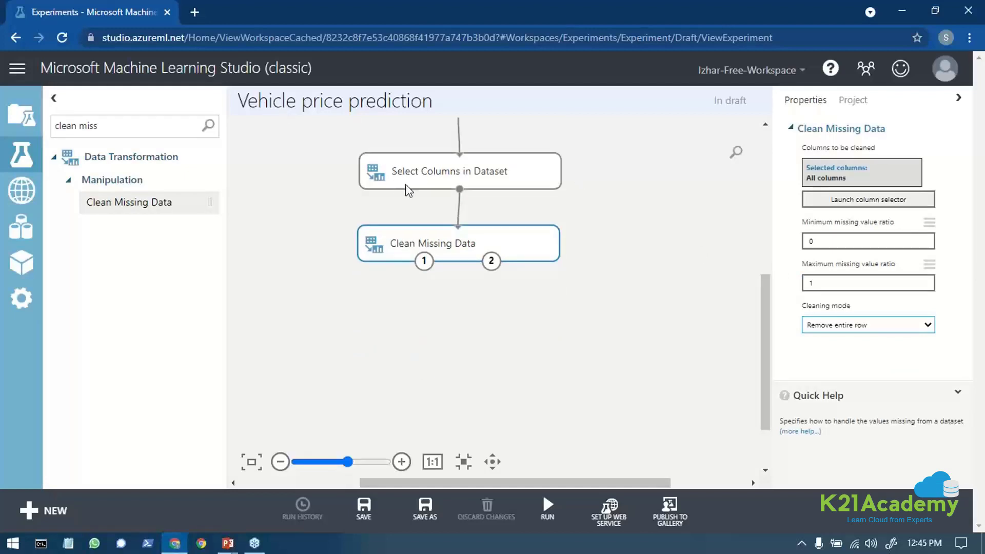
pyautogui.tripleClick(110, 129)
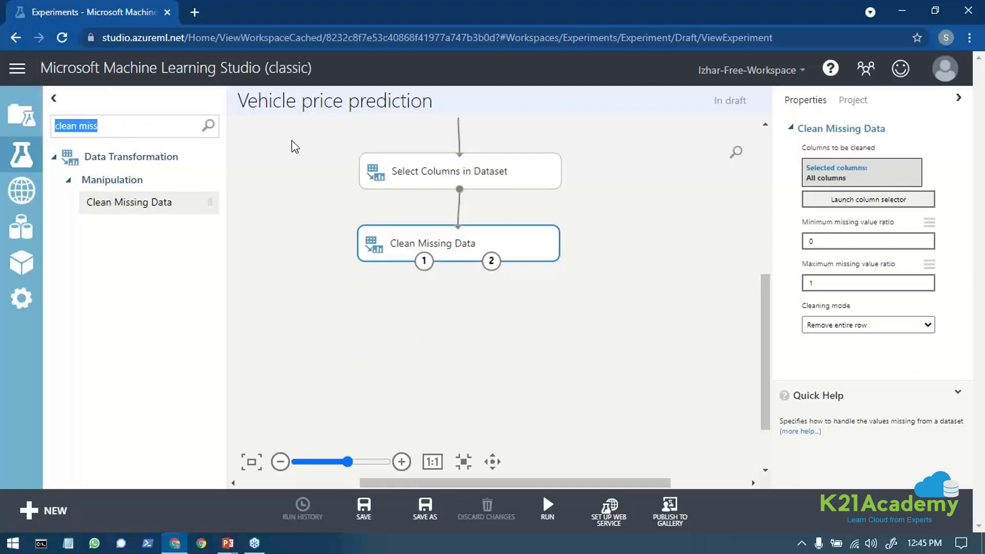
pyautogui.write('seled')
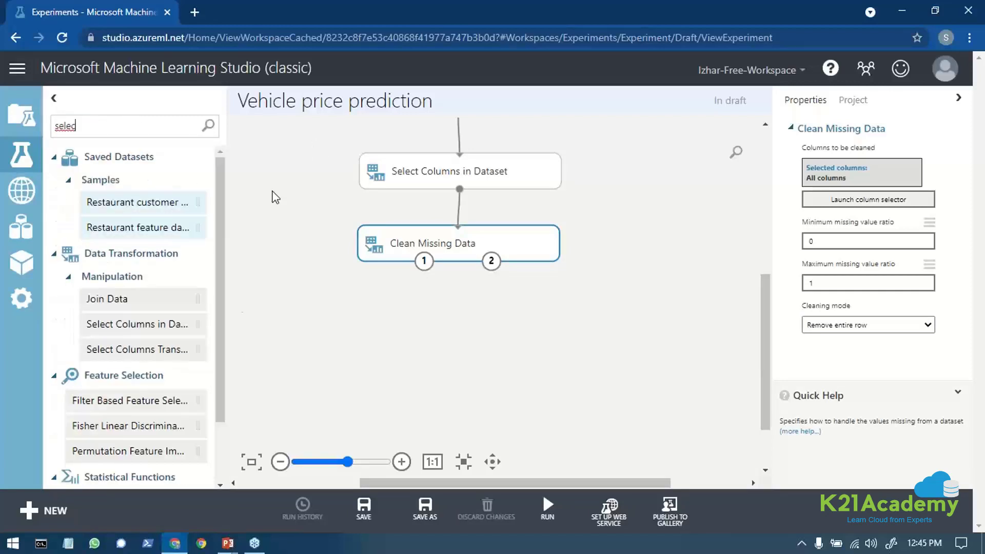
pyautogui.moveTo(154, 326); pyautogui.dragTo(466, 348)
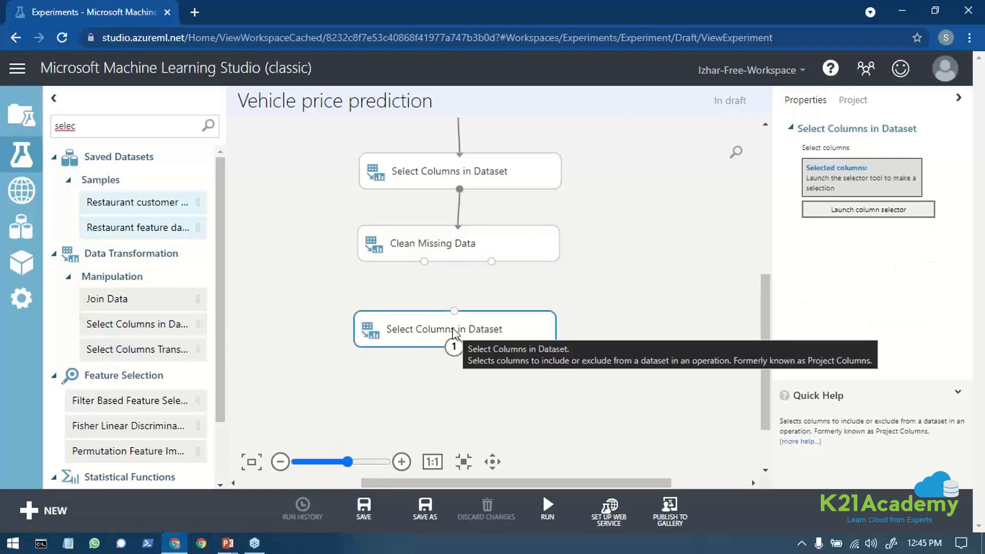
pyautogui.moveTo(424, 262); pyautogui.dragTo(455, 313)
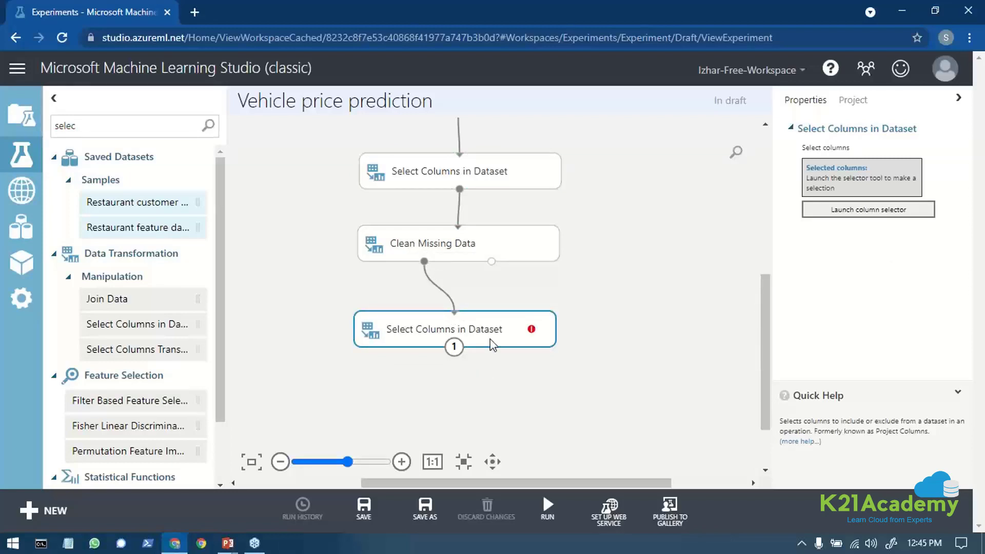
# Step: Configure the lower Select Columns in Dataset module's rule to begin with all columns and include by column names
pyautogui.click(860, 210)
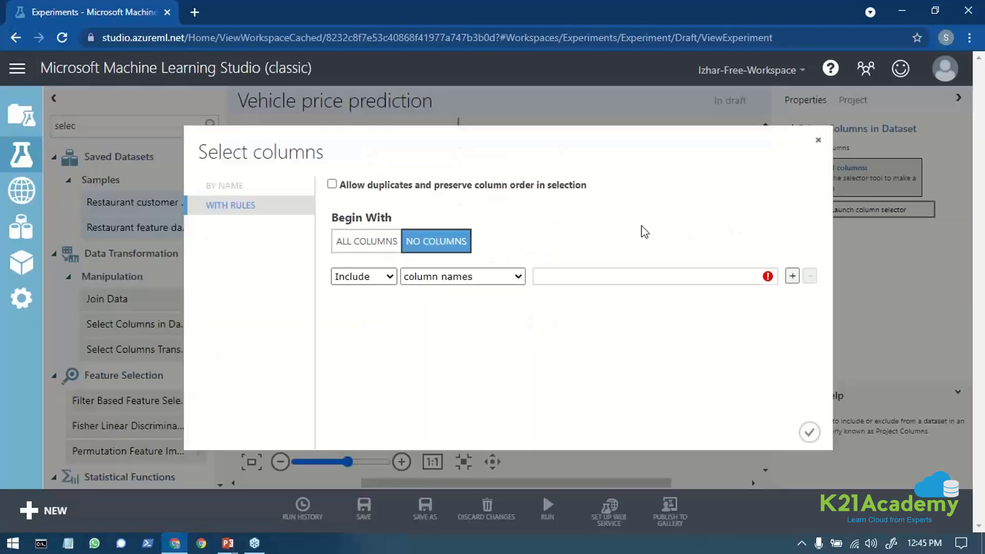
pyautogui.click(366, 247)
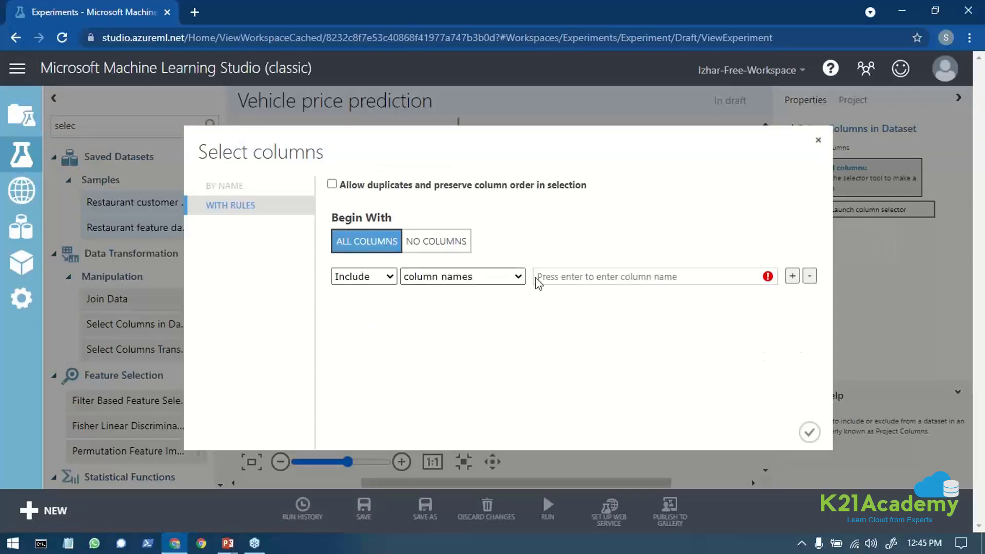
pyautogui.click(367, 276)
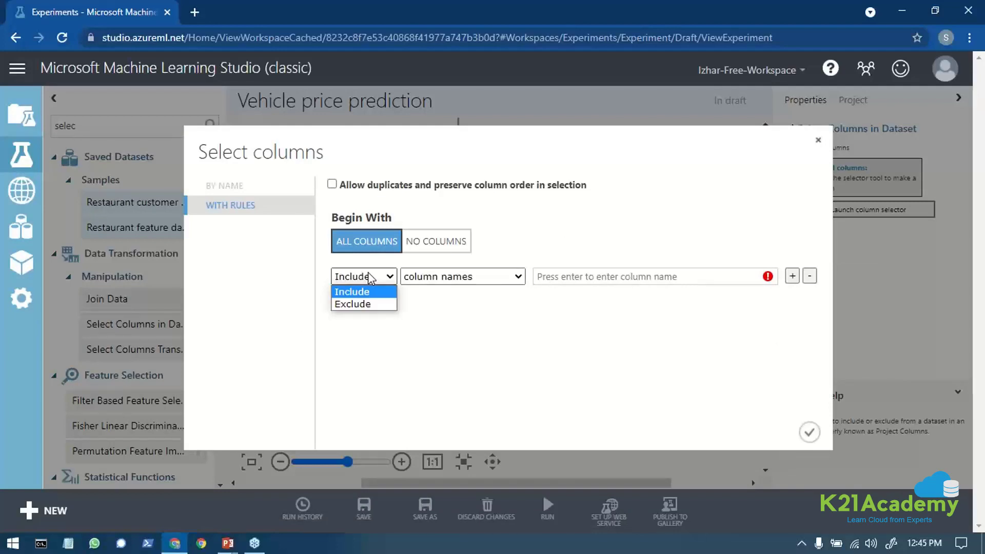
pyautogui.click(352, 294)
pyautogui.click(454, 280)
pyautogui.click(607, 309)
# Step: Add fuel-type, make, aspiration, body-style and num-of-doors to the rule's included column names
pyautogui.click(601, 277)
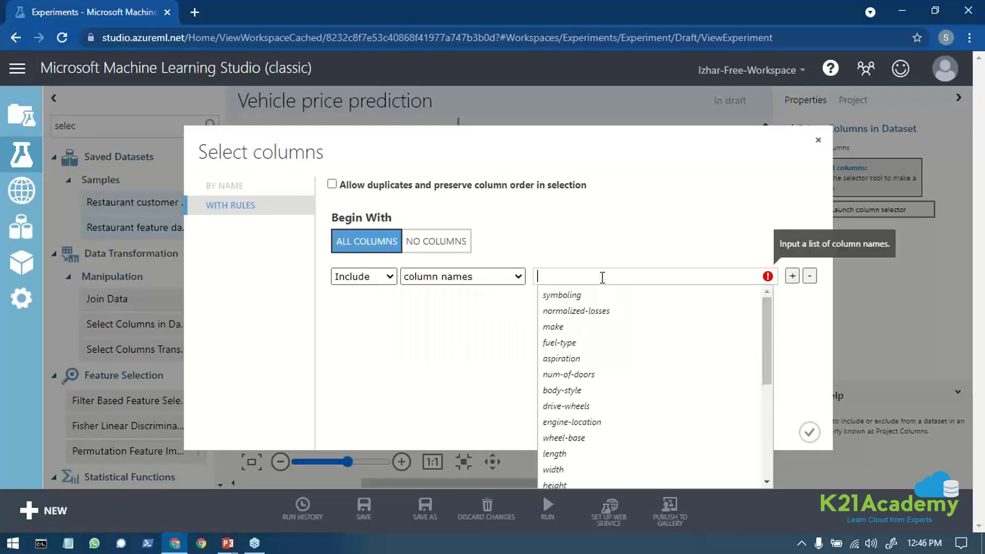
pyautogui.scroll(-4, 615, 385)
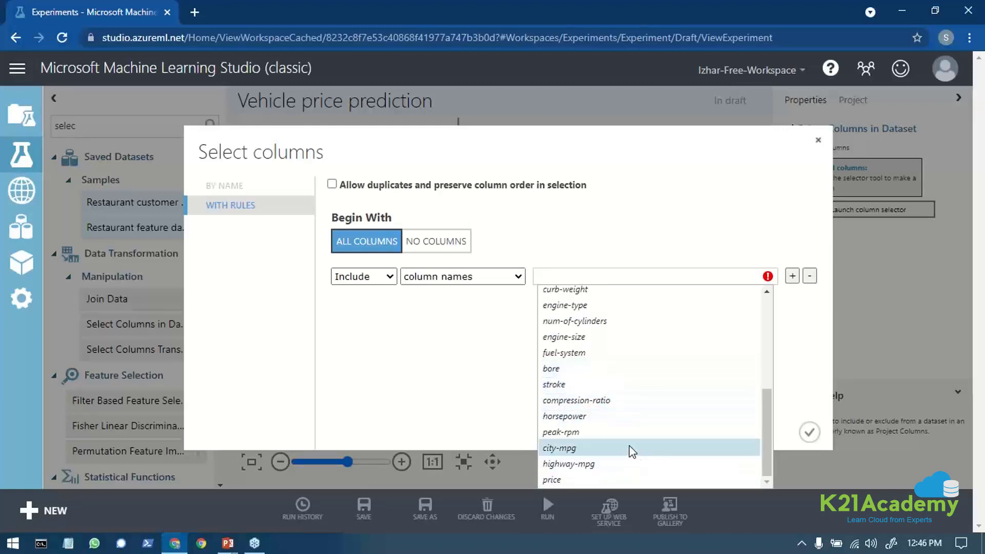
pyautogui.scroll(4, 621, 431)
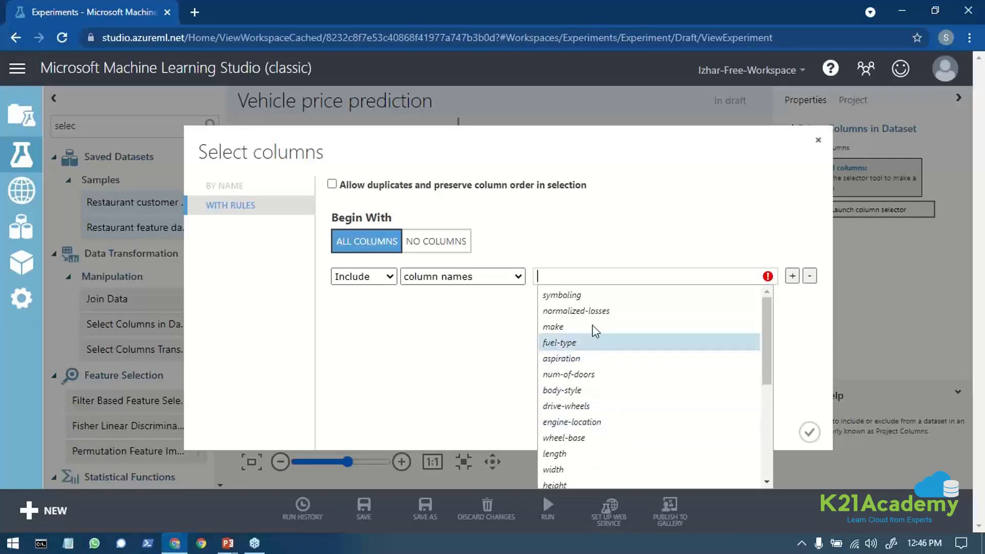
pyautogui.click(571, 346)
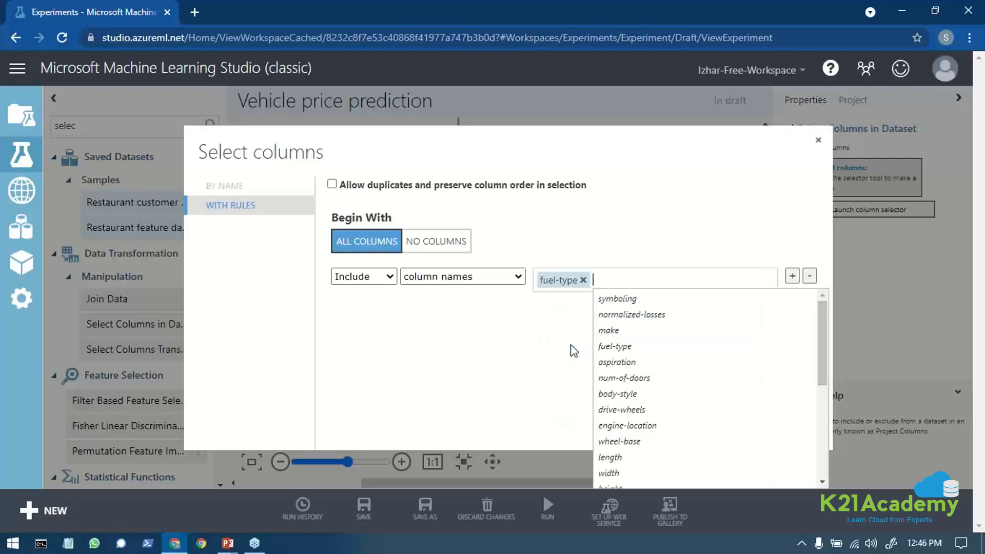
pyautogui.click(646, 333)
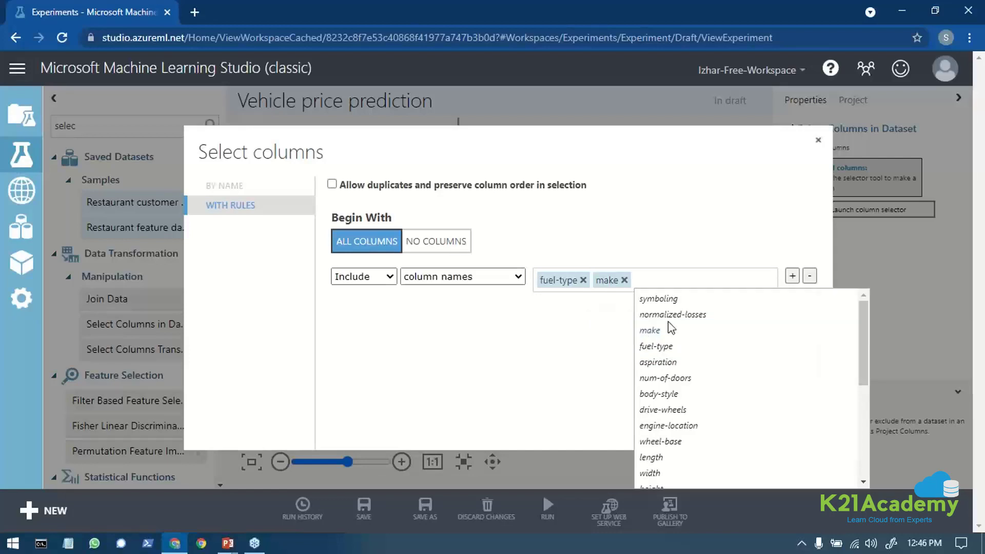
pyautogui.click(667, 362)
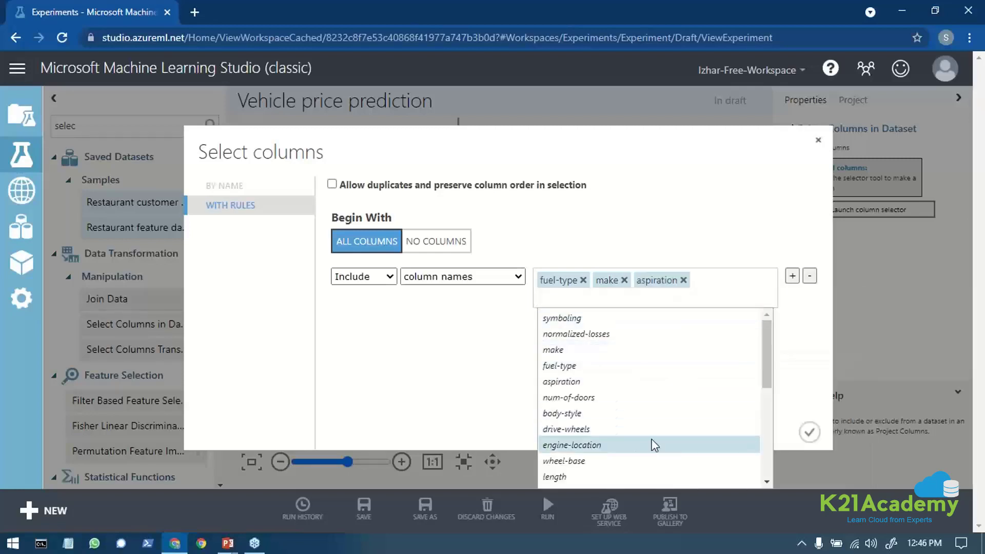
pyautogui.click(585, 420)
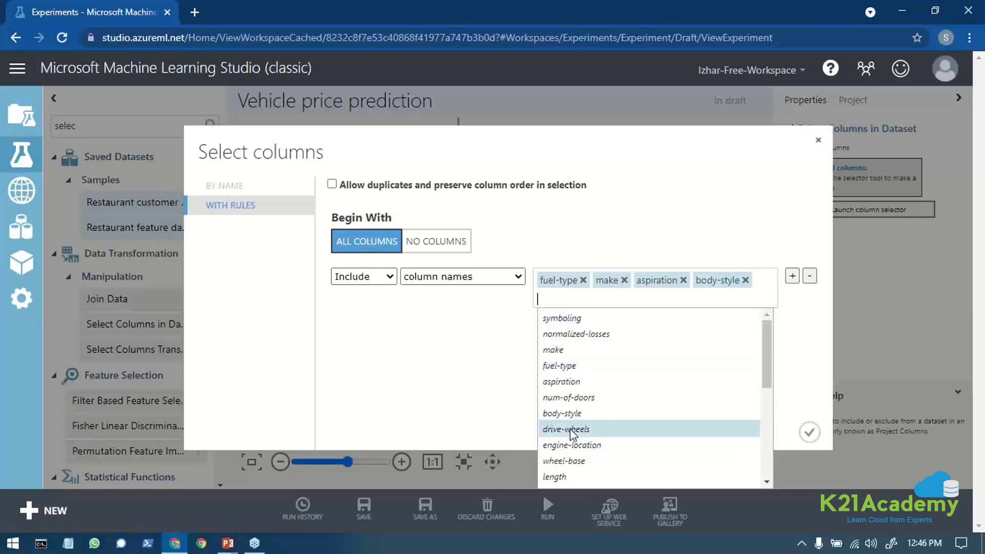
pyautogui.click(575, 398)
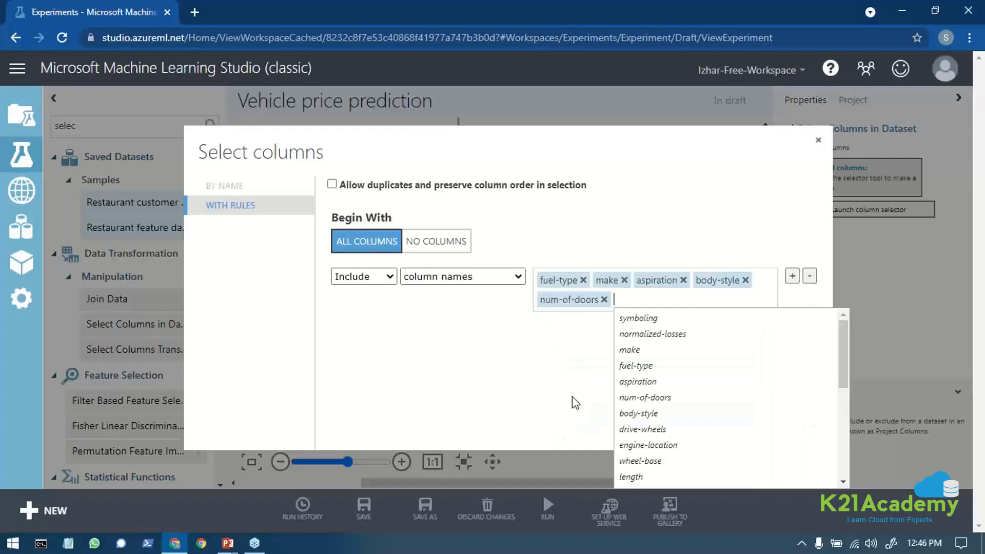
# Step: Add engine-location and wheel-base to the included columns and remove the duplicate body-style entry
pyautogui.click(668, 449)
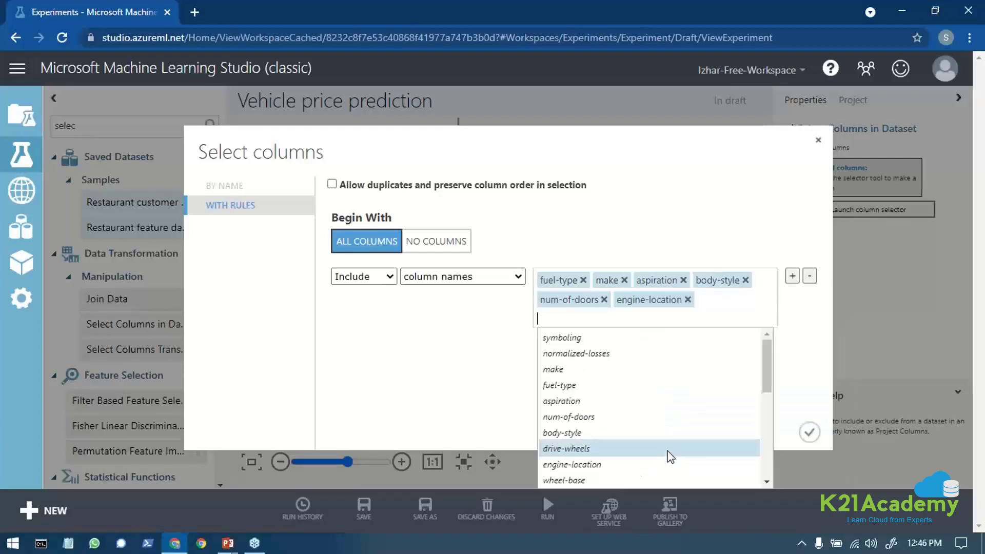
pyautogui.click(601, 435)
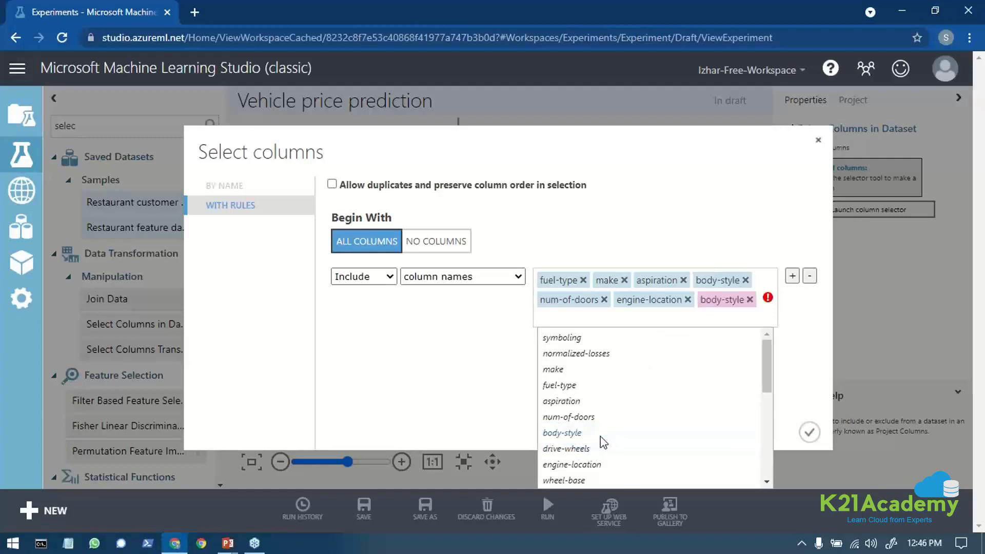
pyautogui.scroll(-2, 610, 443)
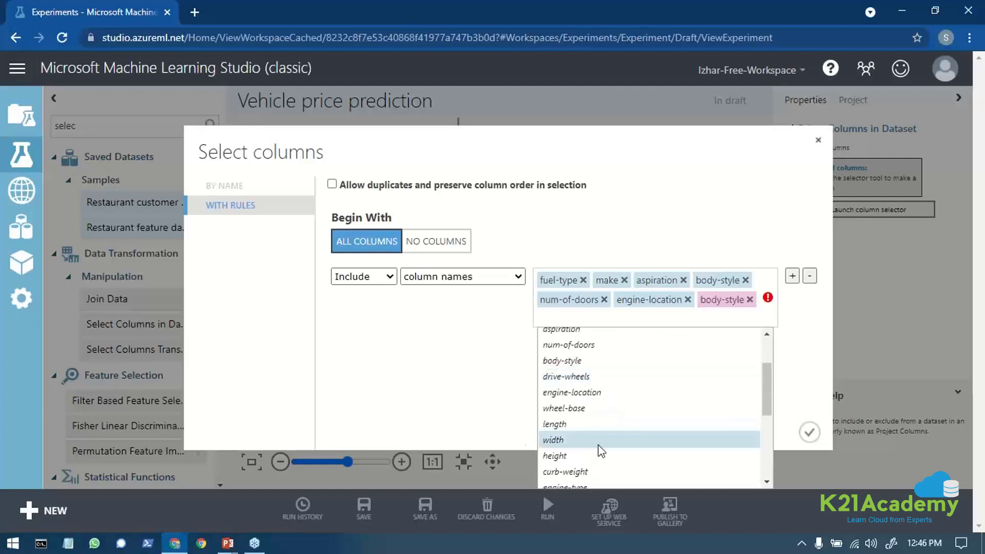
pyautogui.click(568, 408)
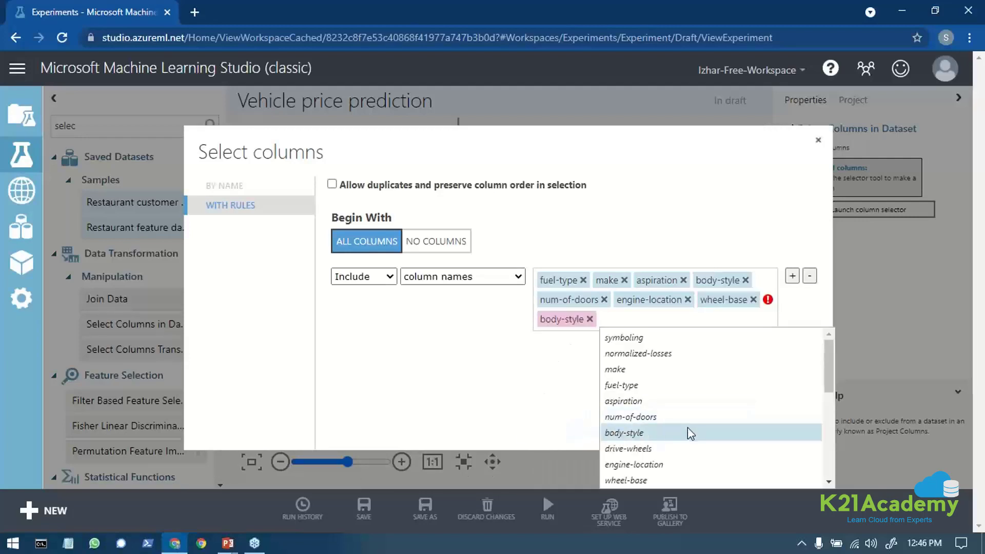
pyautogui.click(590, 319)
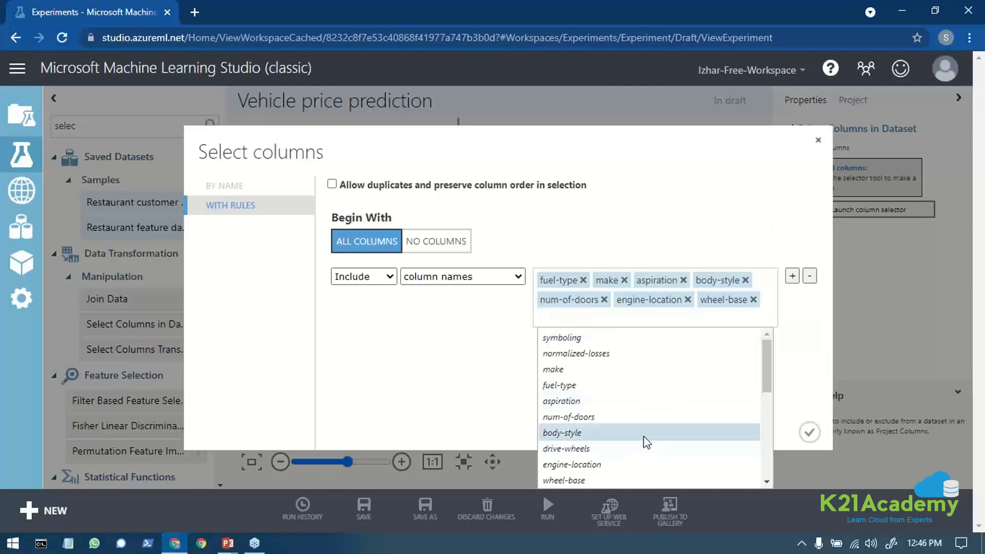
# Step: Add engine-type, price and horsepower to the included column names
pyautogui.scroll(-5, 616, 444)
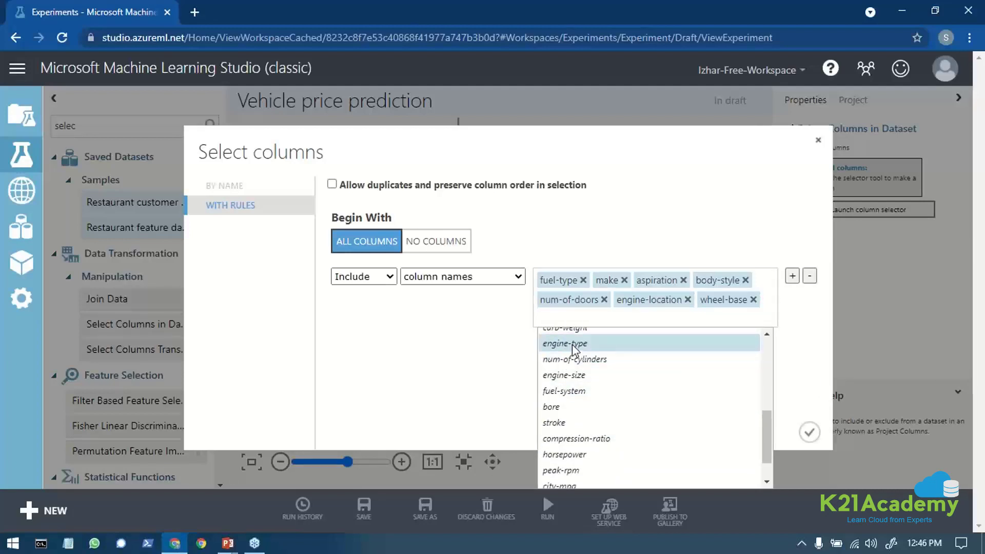
pyautogui.click(576, 345)
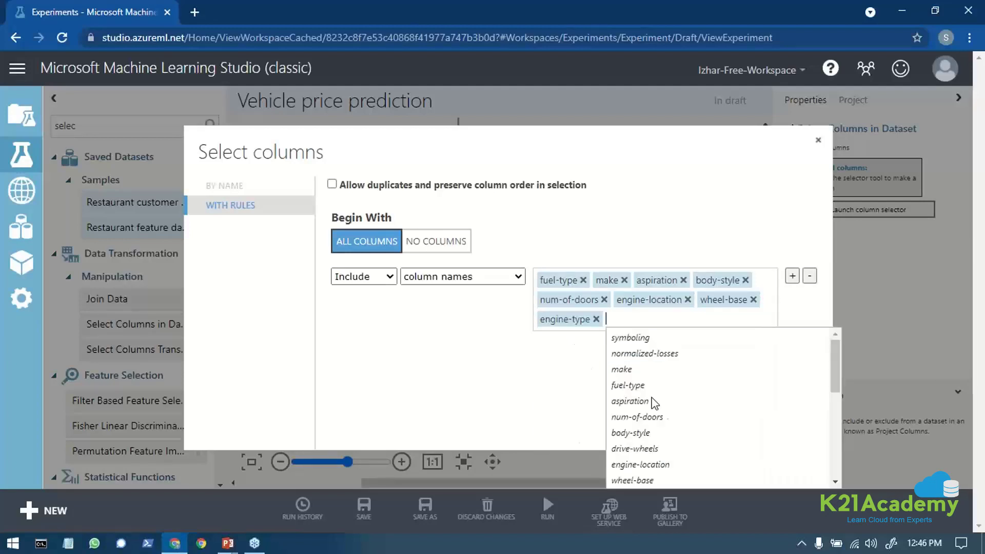
pyautogui.scroll(-5, 667, 420)
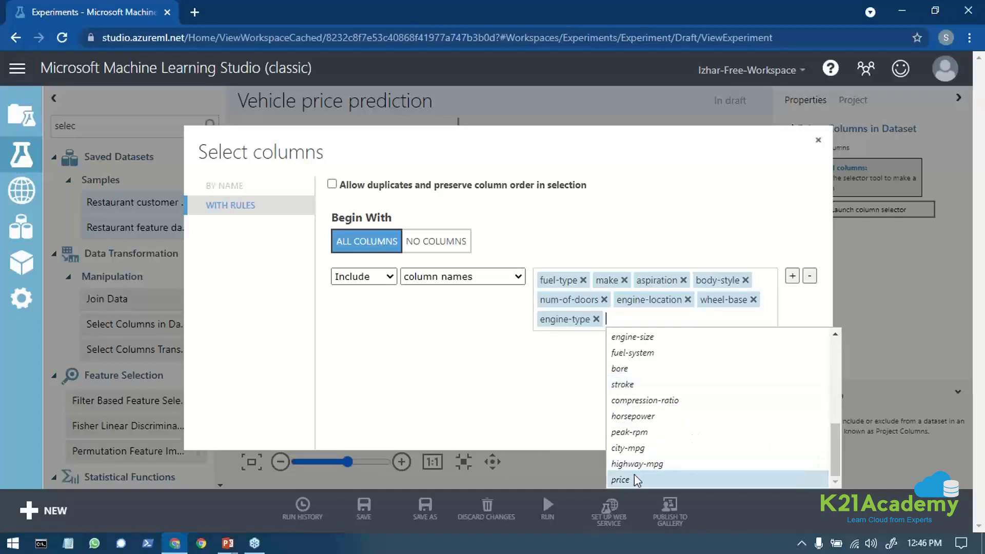
pyautogui.click(635, 476)
pyautogui.scroll(-5, 743, 423)
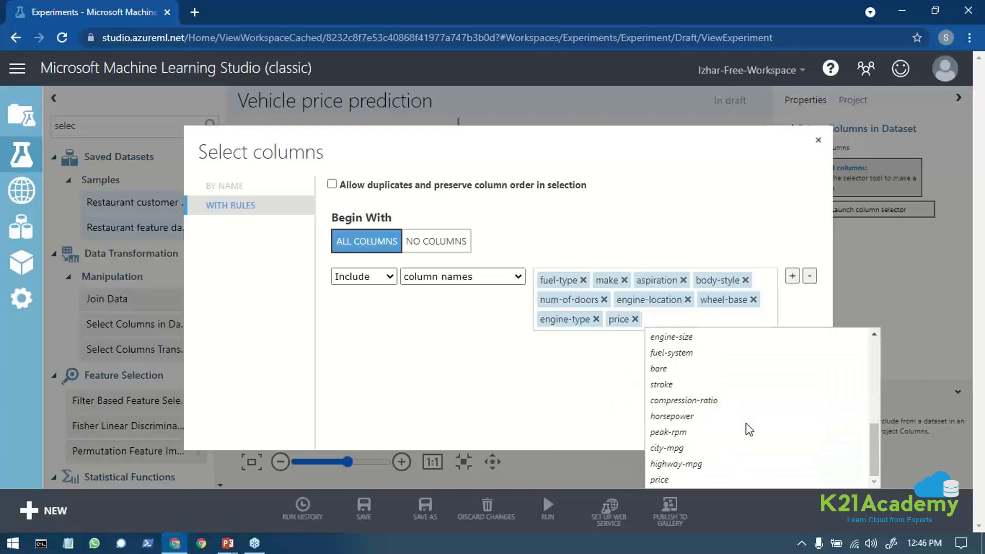
pyautogui.click(688, 415)
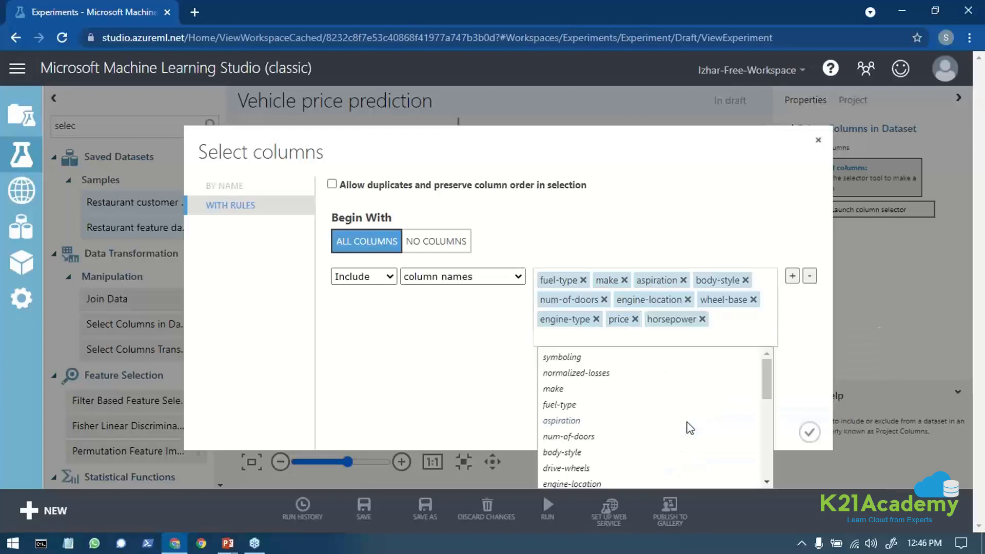
# Step: Add compression-ratio, peak-rpm and city-mpg to the included column names
pyautogui.scroll(-5, 653, 469)
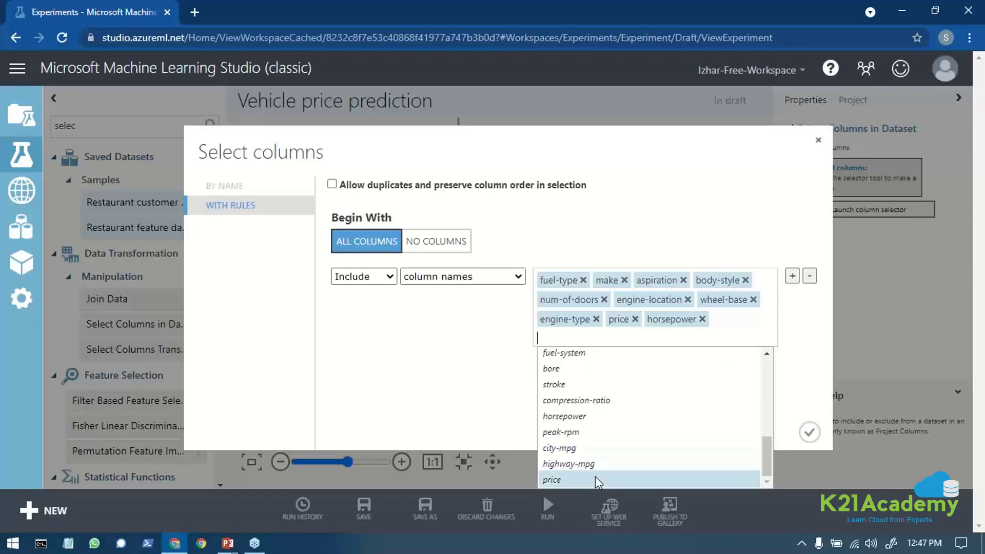
pyautogui.click(575, 401)
pyautogui.scroll(-3, 687, 434)
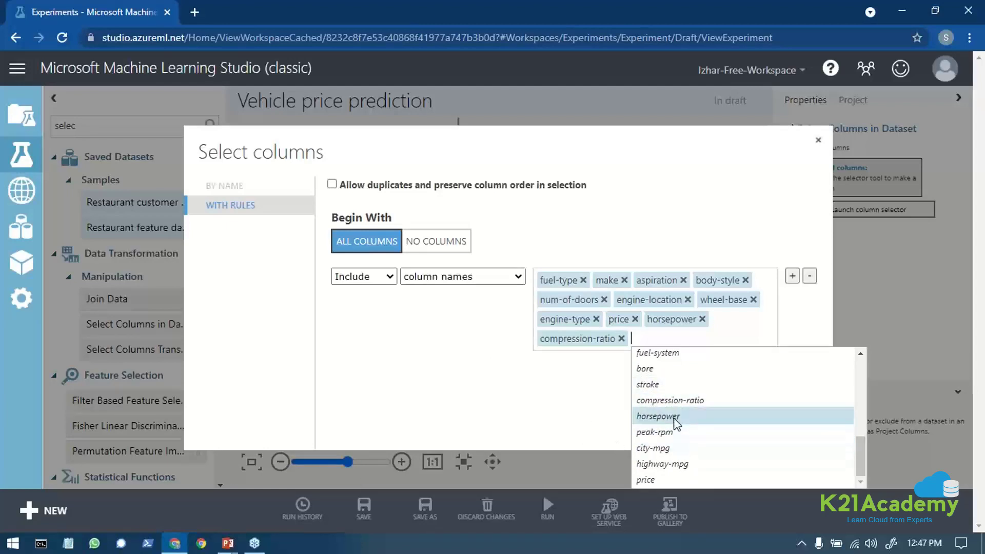
pyautogui.click(662, 432)
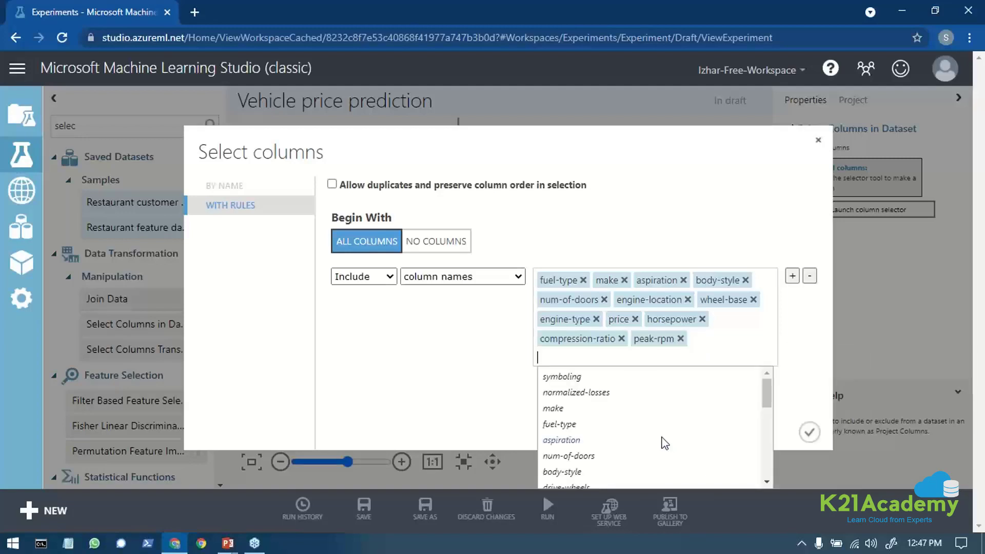
pyautogui.click(605, 450)
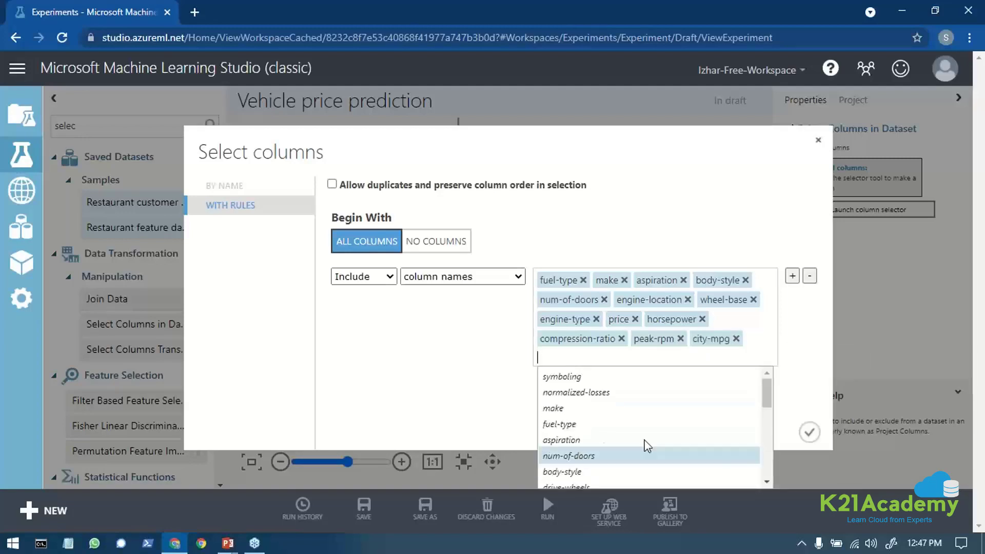
# Step: Add length and stroke to the included column names and apply the column selection
pyautogui.scroll(-3, 628, 441)
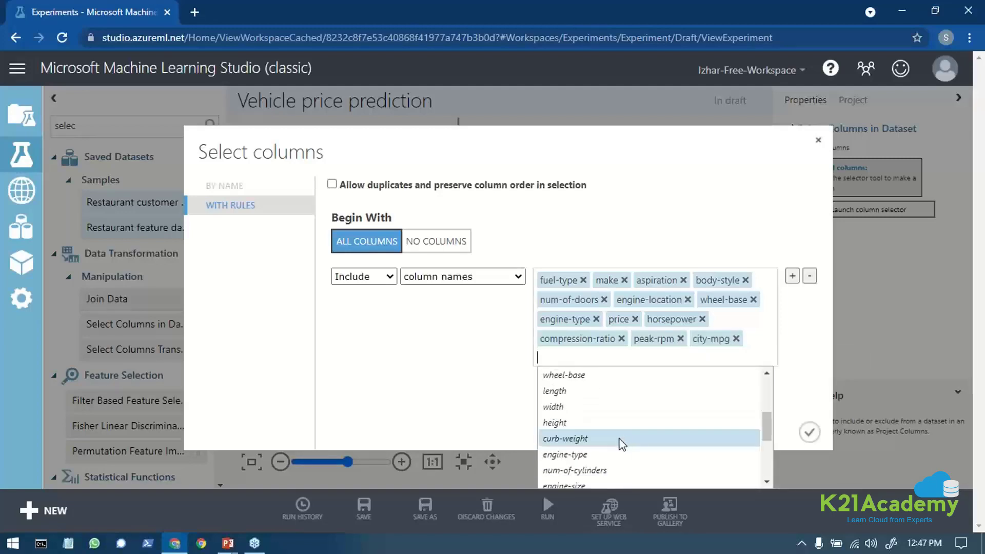
pyautogui.click(581, 396)
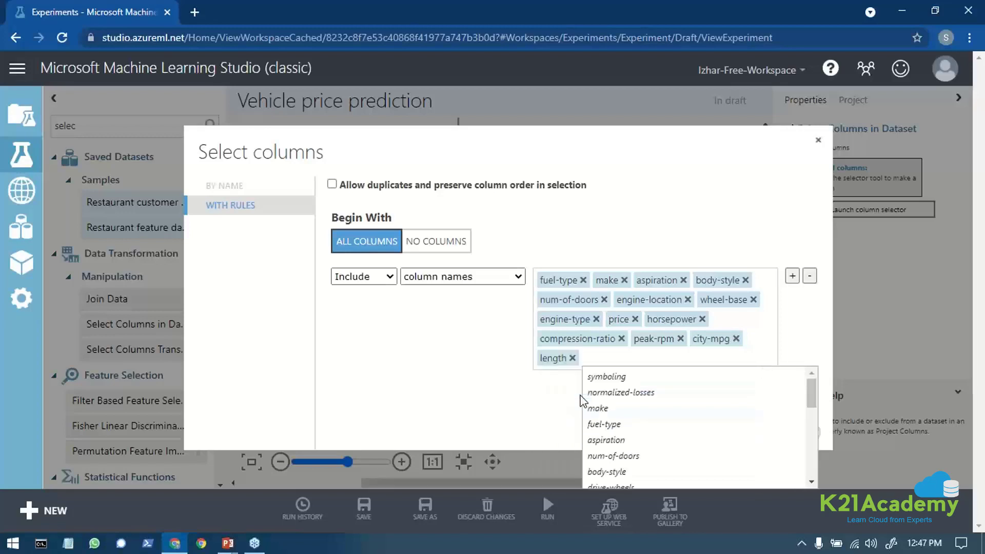
pyautogui.scroll(-5, 640, 427)
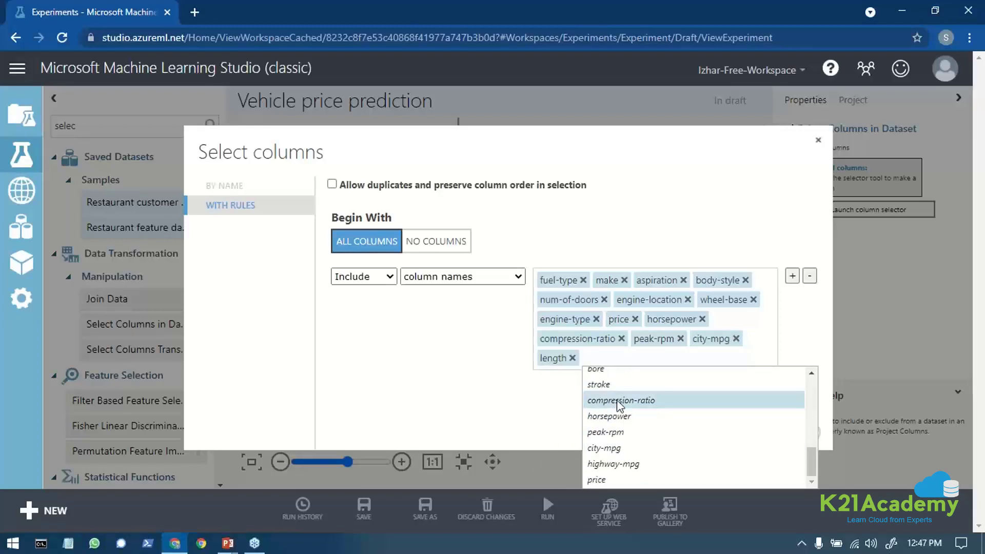
pyautogui.click(599, 385)
pyautogui.click(522, 428)
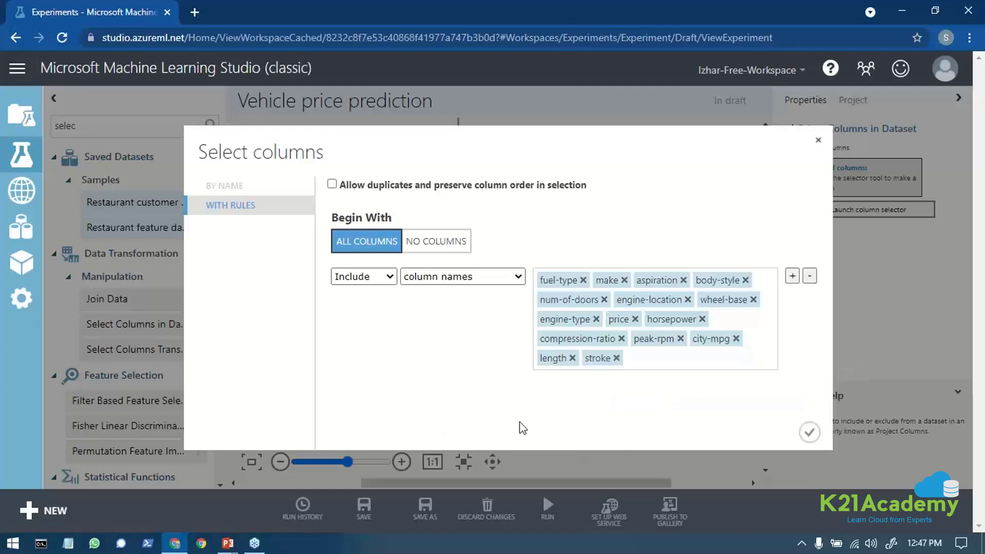
pyautogui.click(810, 432)
# Step: Add a Split Data module below the second Select Columns in Dataset and connect the column selection's output to its input
pyautogui.scroll(-1, 599, 407)
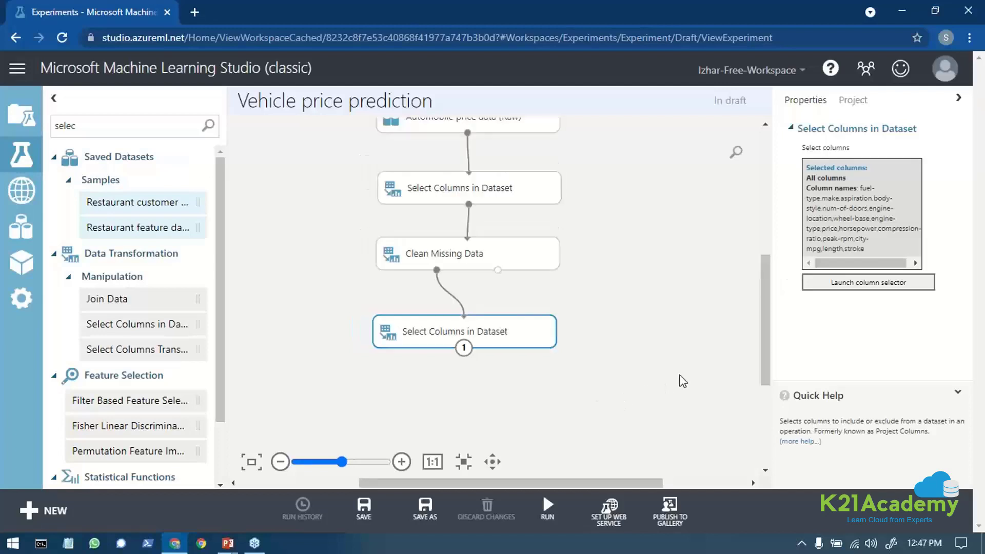
pyautogui.moveTo(764, 340); pyautogui.dragTo(762, 364)
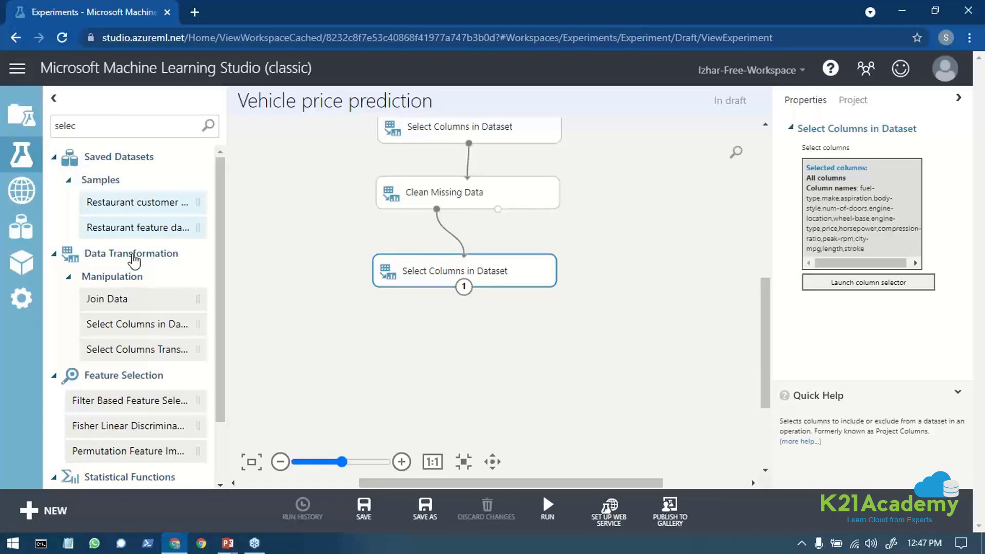
pyautogui.doubleClick(99, 125)
pyautogui.press('BackSpace')
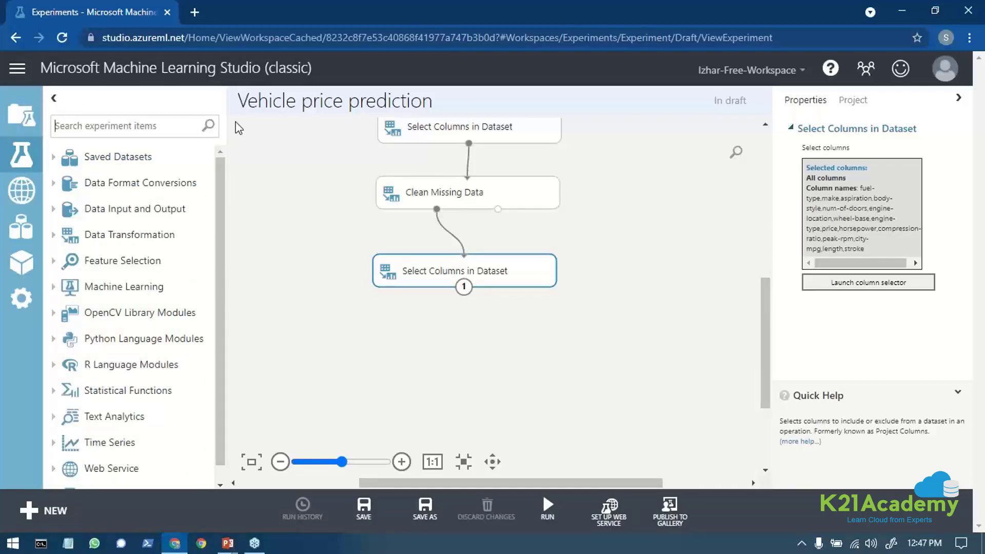
pyautogui.write('spli')
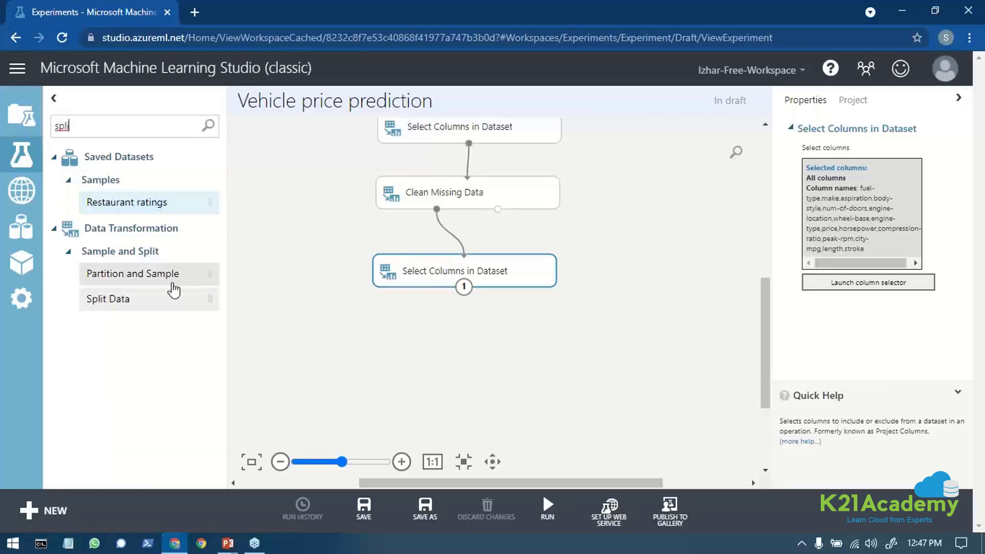
pyautogui.moveTo(166, 303); pyautogui.dragTo(392, 365)
pyautogui.moveTo(295, 340); pyautogui.dragTo(462, 356)
pyautogui.moveTo(463, 288); pyautogui.dragTo(465, 339)
pyautogui.moveTo(466, 347); pyautogui.dragTo(464, 340)
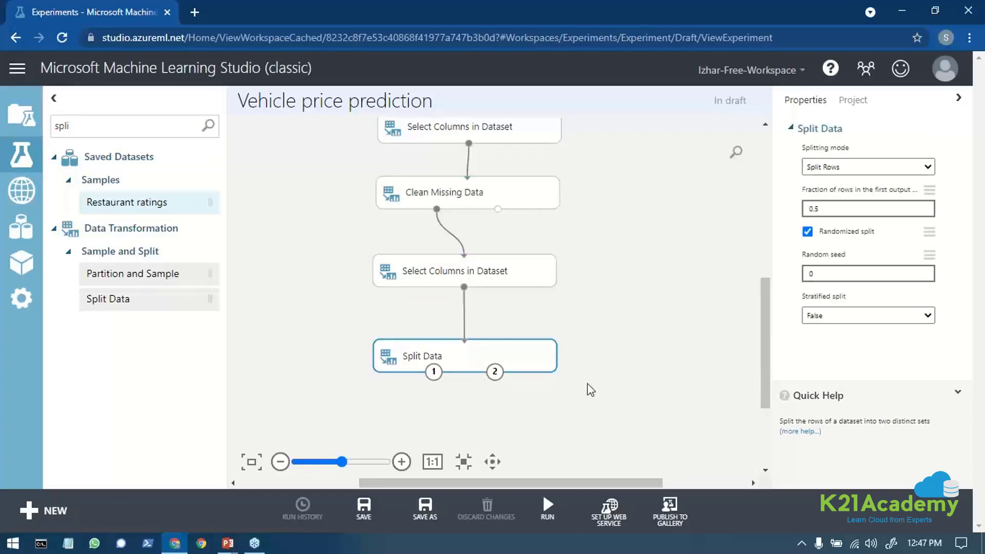
# Step: Set Split Data's fraction of rows in the first output to 0.8, keeping the Split Rows mode
pyautogui.click(851, 211)
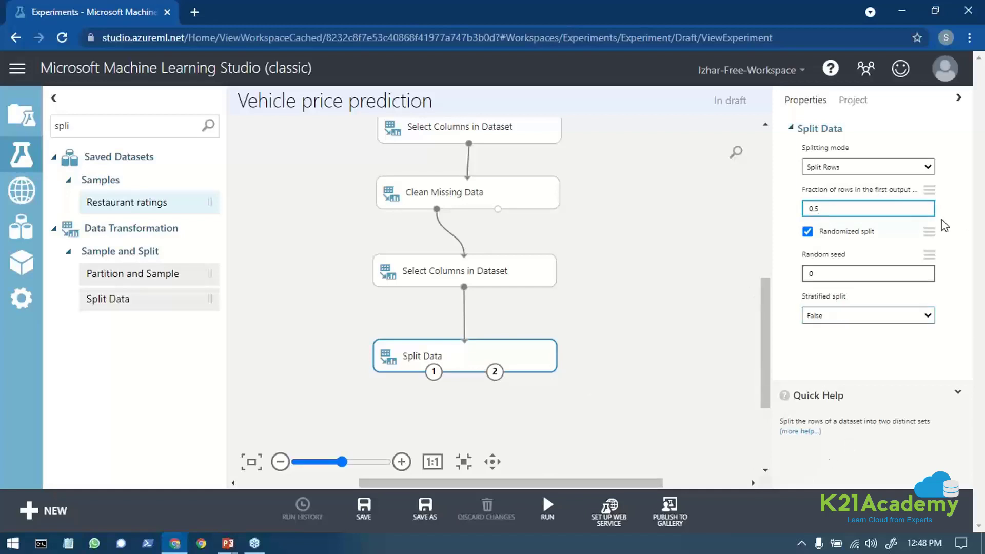
pyautogui.click(872, 167)
pyautogui.click(873, 168)
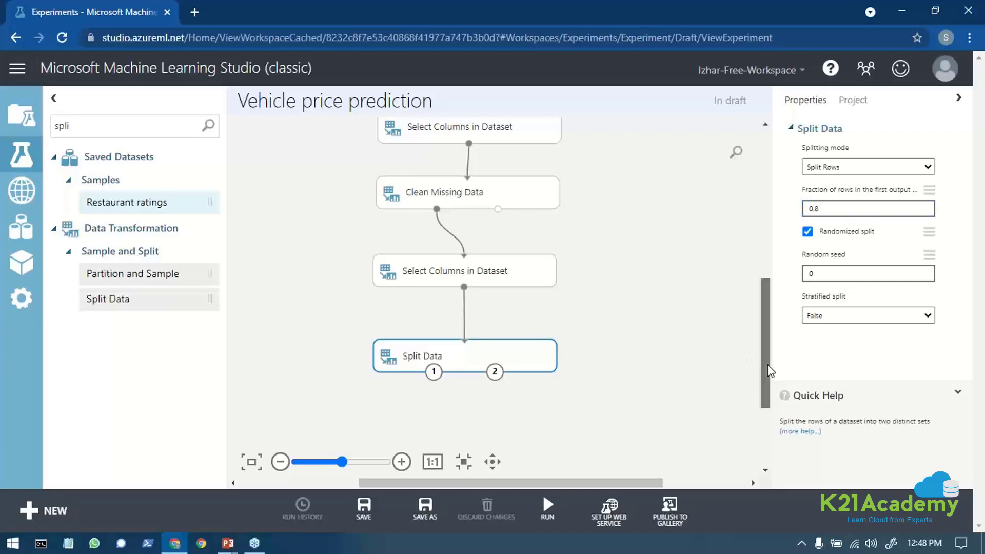
pyautogui.moveTo(764, 362); pyautogui.dragTo(774, 446)
pyautogui.click(585, 345)
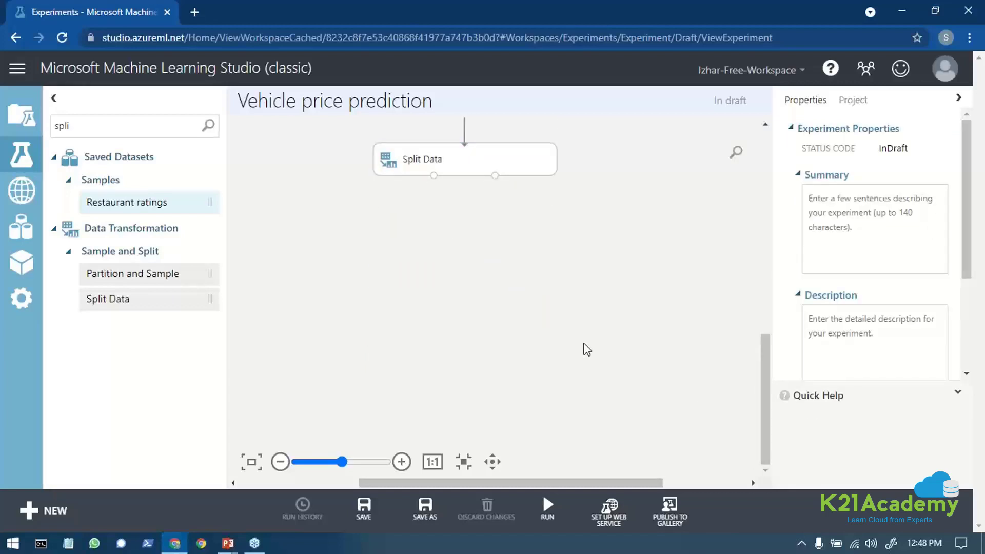
pyautogui.doubleClick(106, 110)
# Step: Visualize the Automobile price data (Raw) dataset and examine the values and statistics of its price column
pyautogui.moveTo(773, 364); pyautogui.dragTo(773, 280)
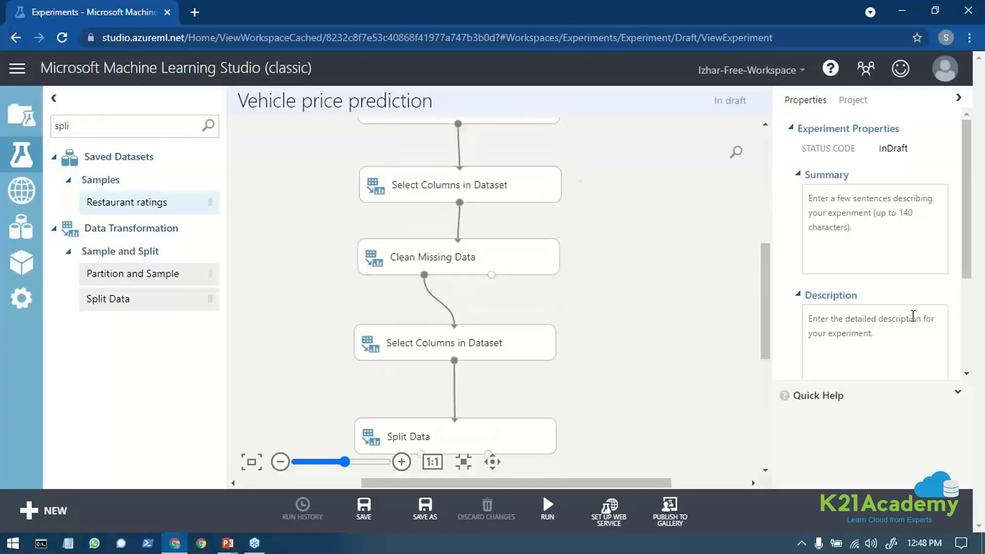
pyautogui.moveTo(768, 326); pyautogui.dragTo(775, 268)
pyautogui.click(482, 285)
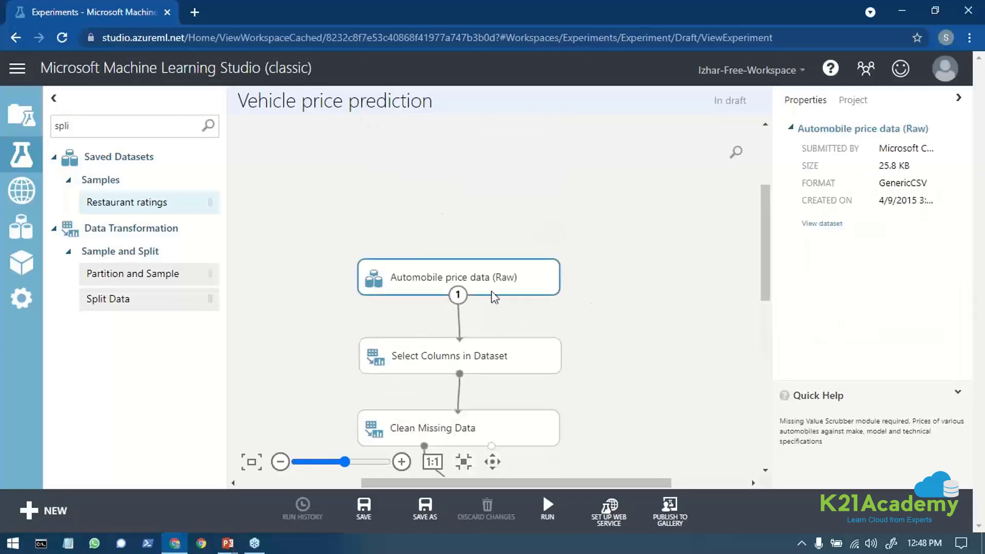
pyautogui.click(458, 297)
pyautogui.rightClick(457, 297)
pyautogui.click(483, 340)
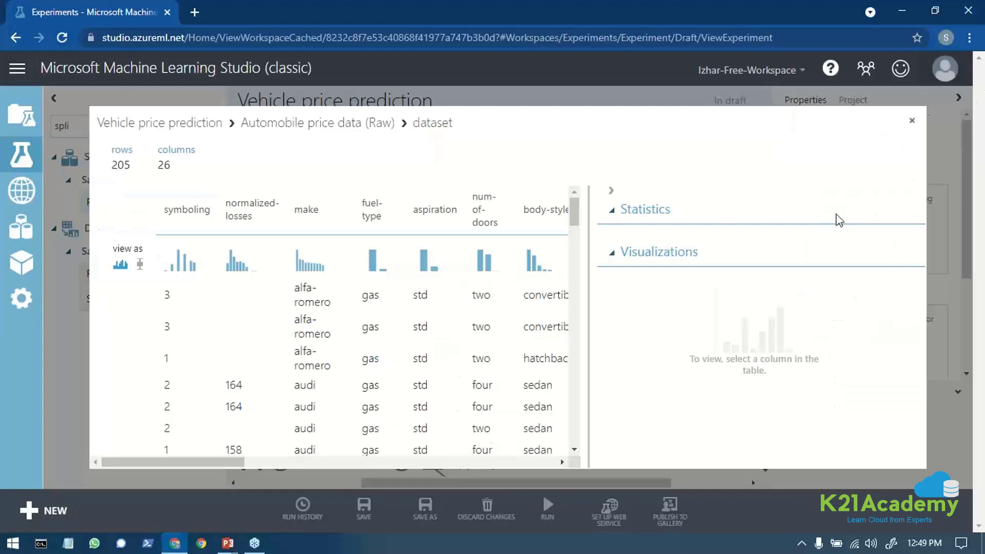
pyautogui.moveTo(235, 463); pyautogui.dragTo(597, 499)
pyautogui.moveTo(526, 294); pyautogui.dragTo(553, 355)
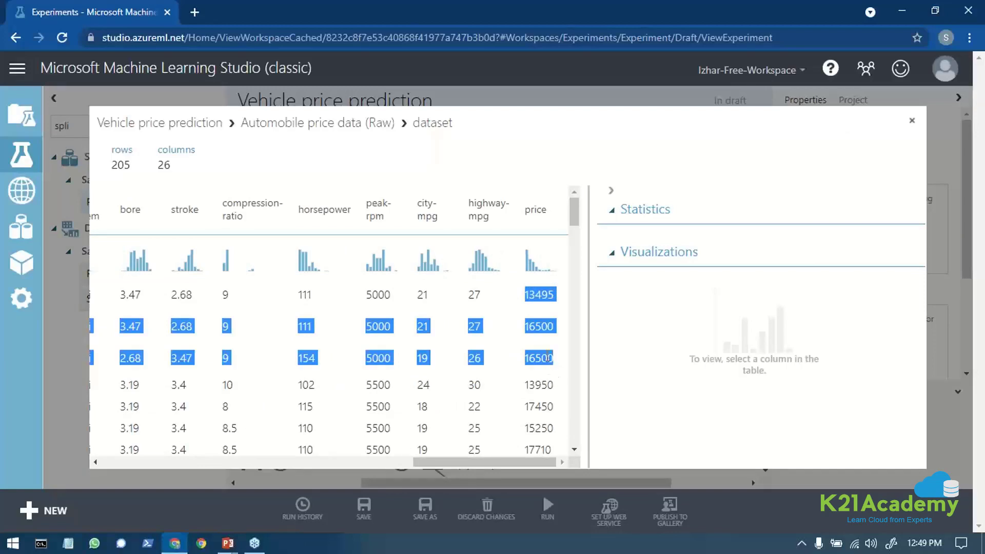
pyautogui.moveTo(524, 384); pyautogui.dragTo(553, 385)
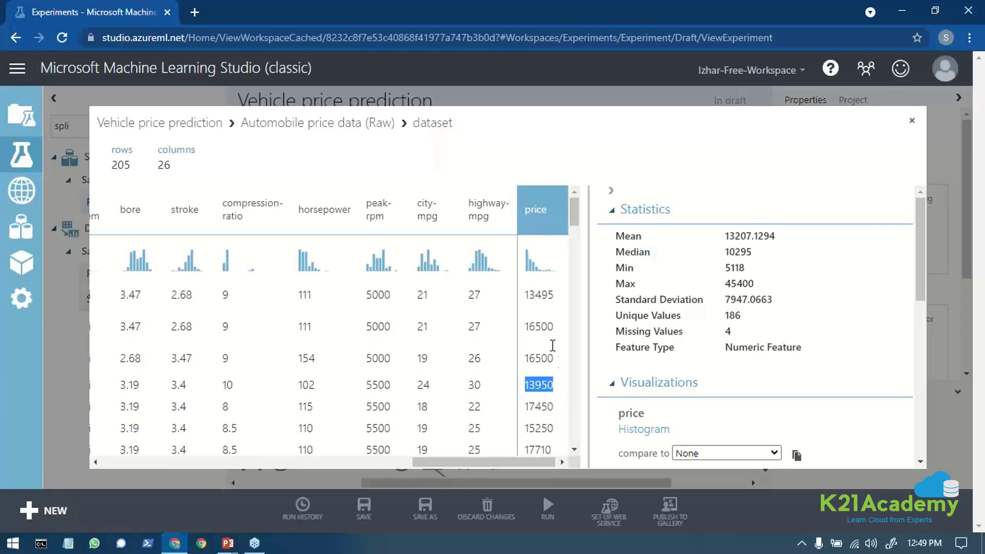
pyautogui.click(912, 121)
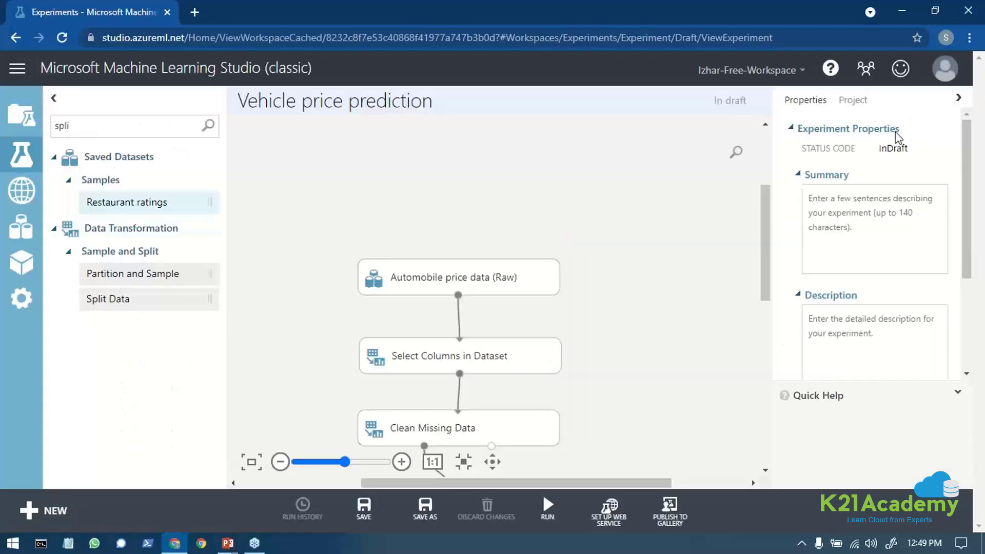
pyautogui.moveTo(765, 294); pyautogui.dragTo(785, 425)
pyautogui.moveTo(547, 510)
pyautogui.moveTo(405, 478); pyautogui.dragTo(332, 475)
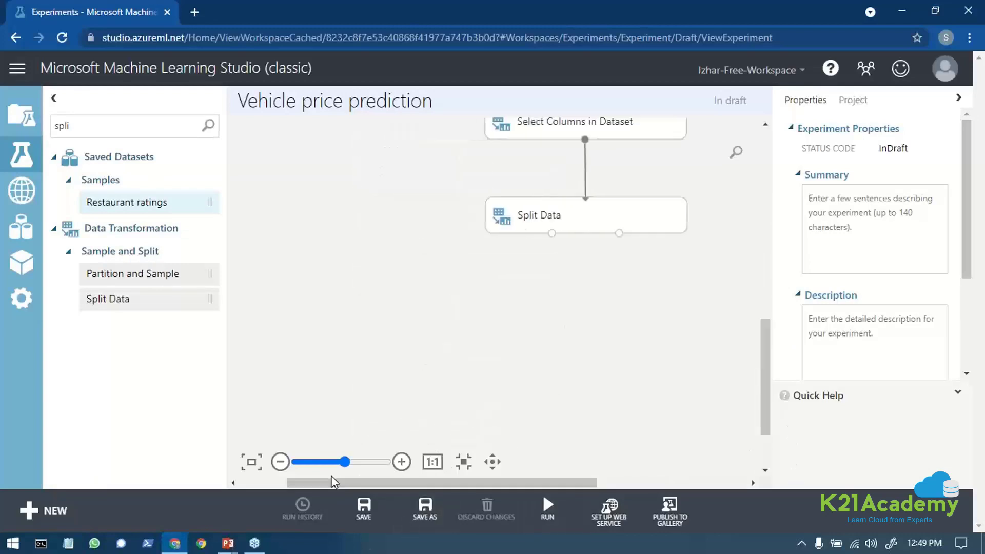
pyautogui.doubleClick(85, 124)
pyautogui.press('BackSpace')
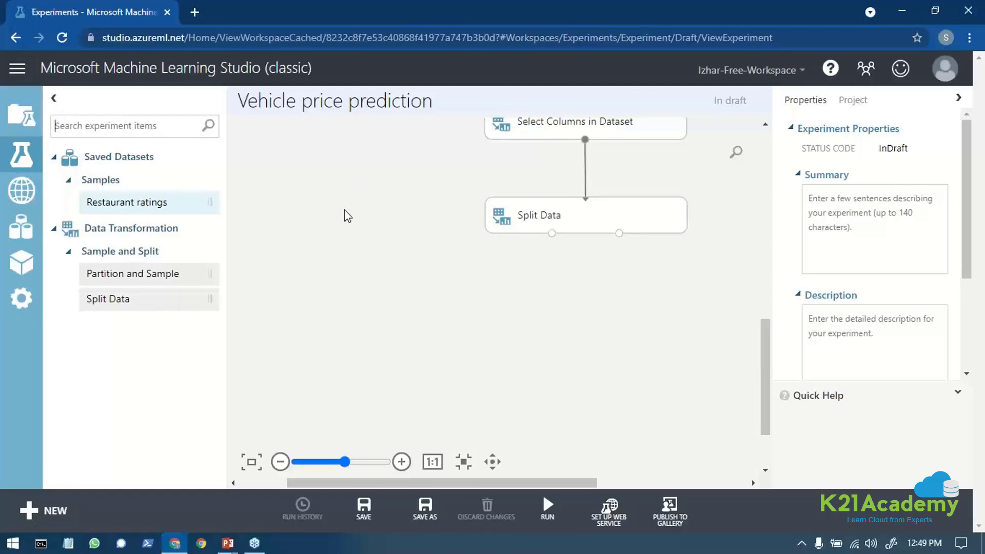
pyautogui.write('mult')
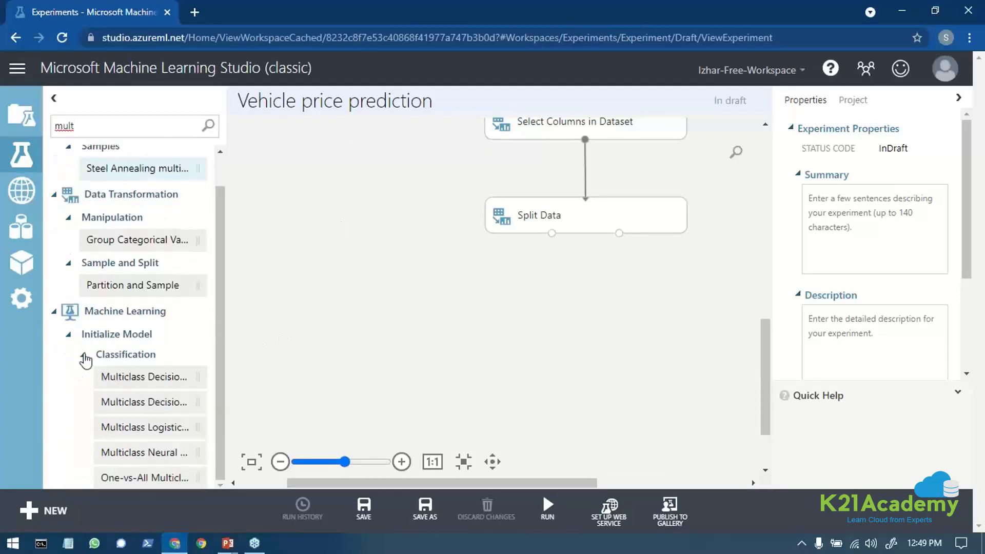
# Step: Search the modules for "regress" and place a Linear Regression module on the canvas beside Split Data
pyautogui.doubleClick(108, 123)
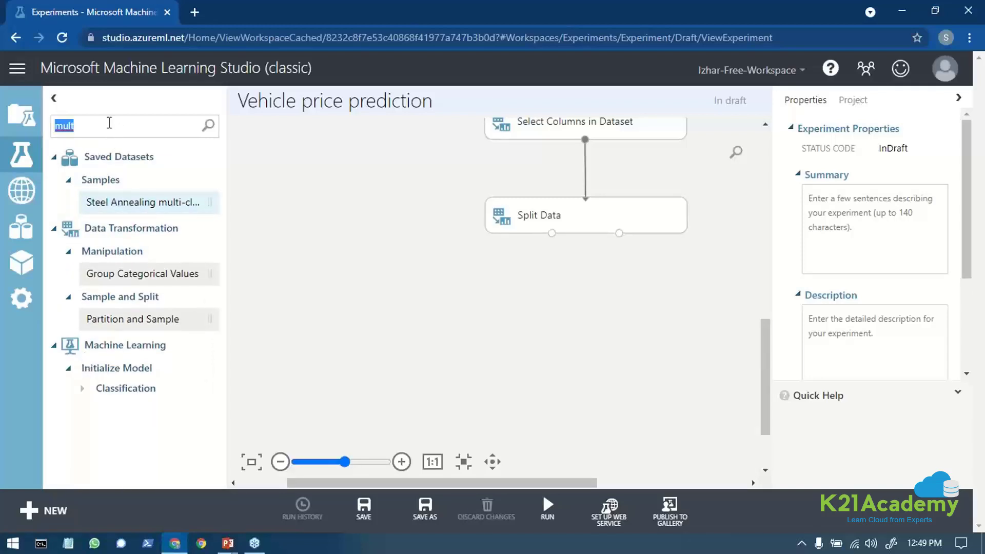
pyautogui.press('BackSpace')
pyautogui.write('regress')
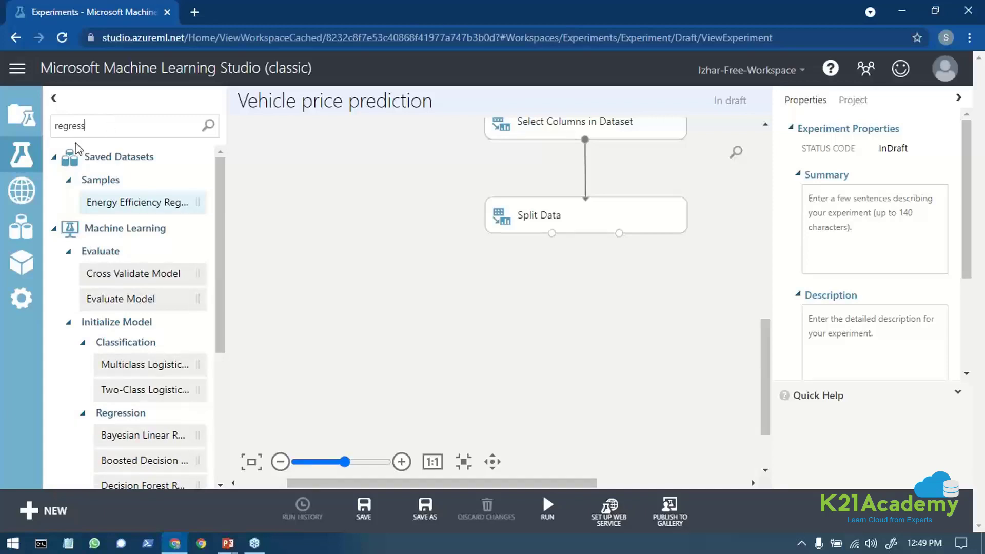
pyautogui.scroll(-5, 136, 387)
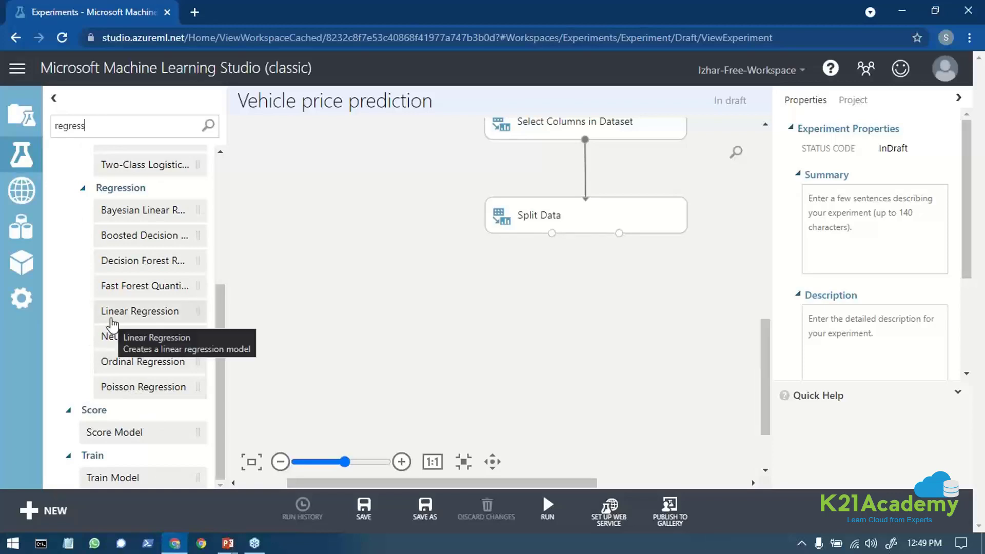
pyautogui.moveTo(112, 324); pyautogui.dragTo(334, 233)
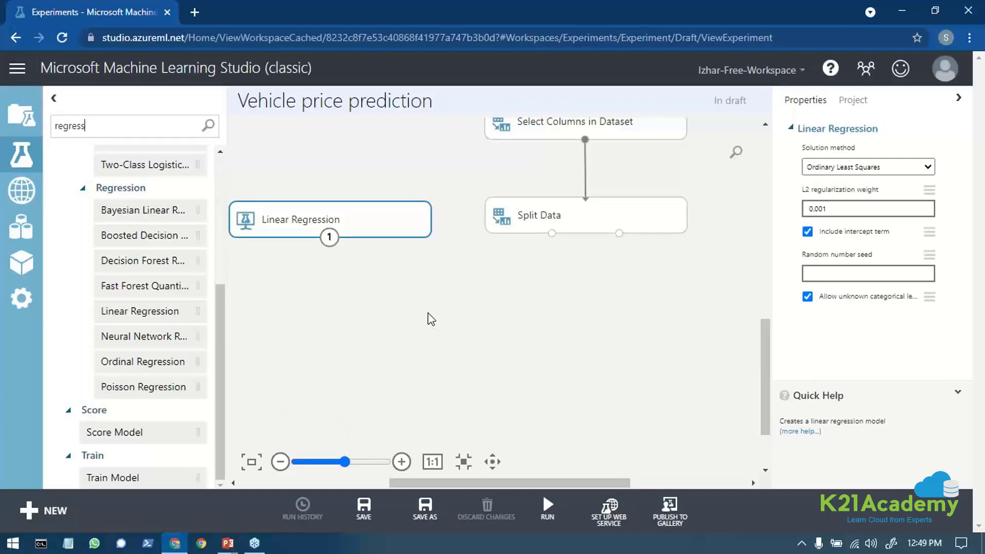
# Step: Add a Train Model module below Linear Regression and Split Data, feeding it the regression output and the first split output
pyautogui.doubleClick(136, 128)
pyautogui.press('BackSpace')
pyautogui.write('train model')
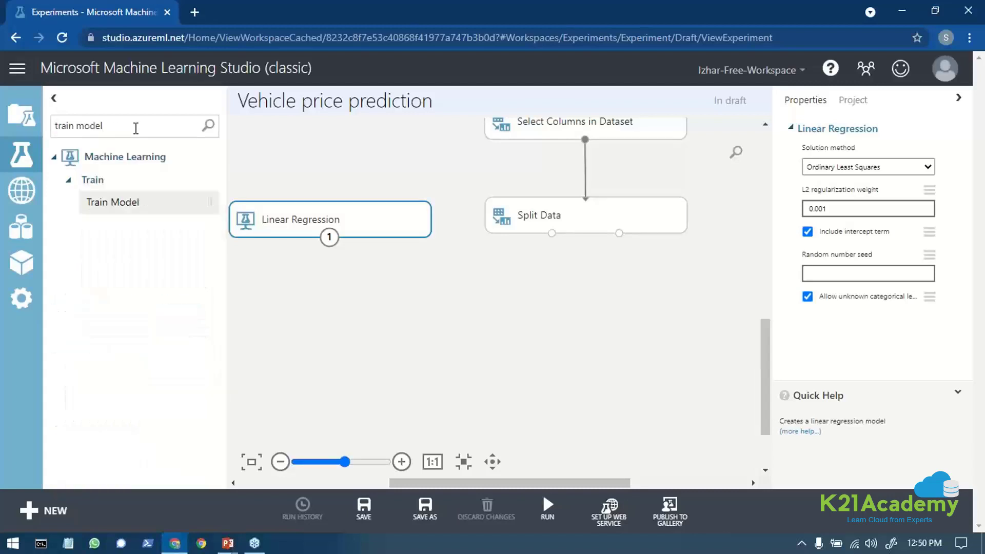
pyautogui.moveTo(138, 202); pyautogui.dragTo(484, 320)
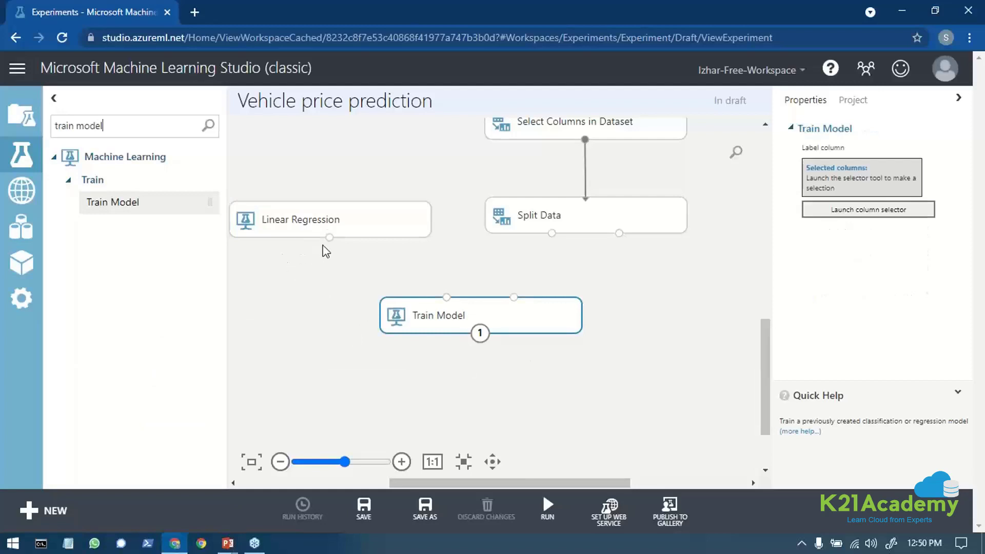
pyautogui.moveTo(329, 238); pyautogui.dragTo(448, 300)
pyautogui.moveTo(552, 234); pyautogui.dragTo(514, 298)
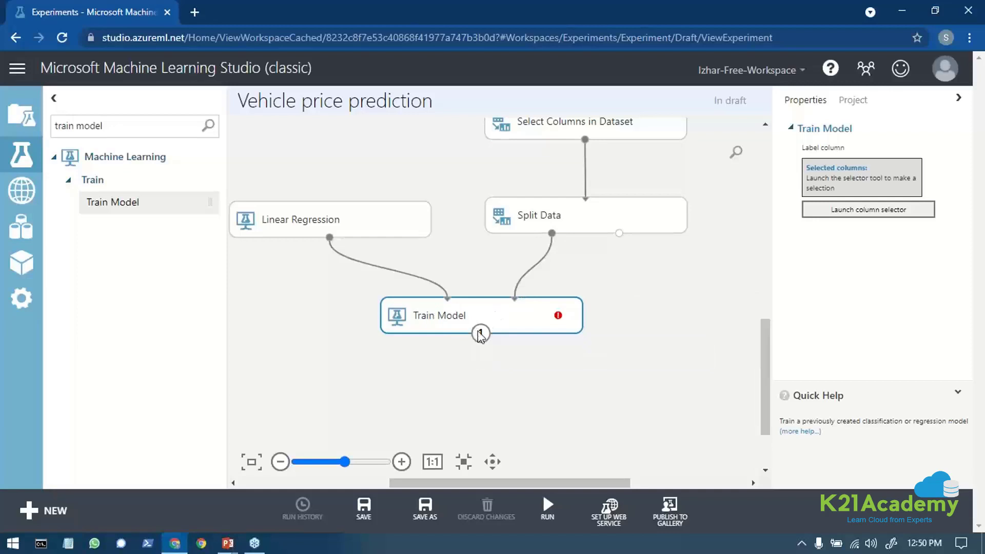
# Step: Choose the price column by name as the label column of Train Model and apply the selection
pyautogui.click(869, 216)
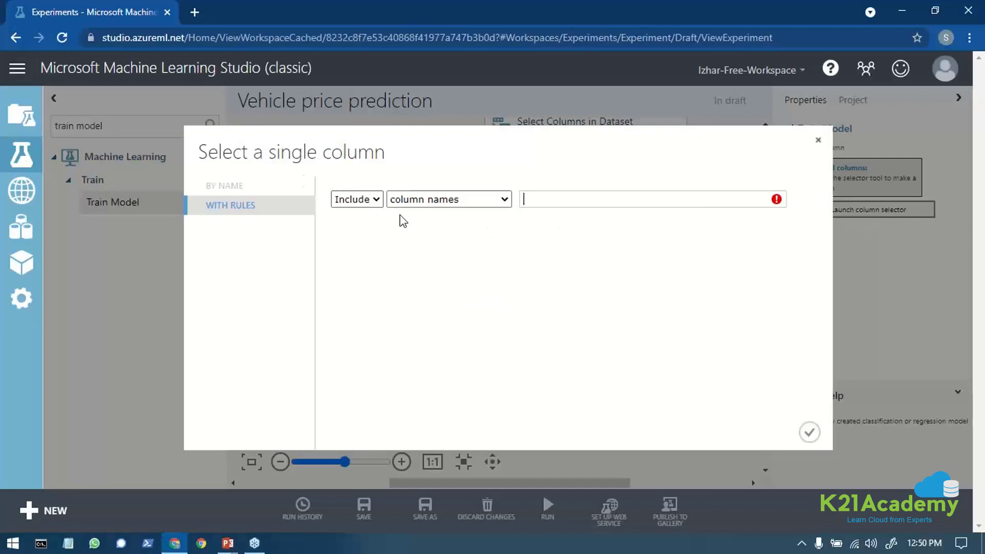
pyautogui.click(411, 203)
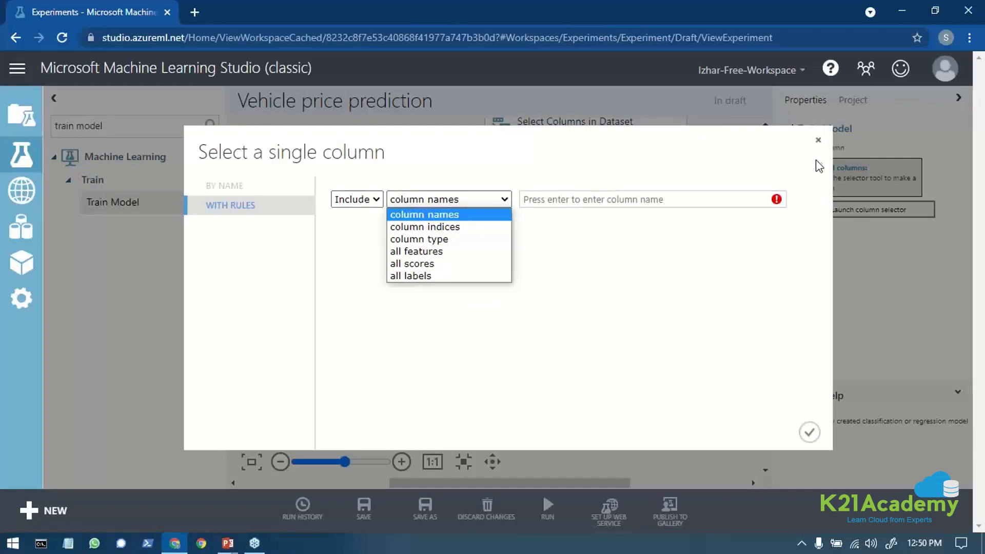
pyautogui.click(618, 277)
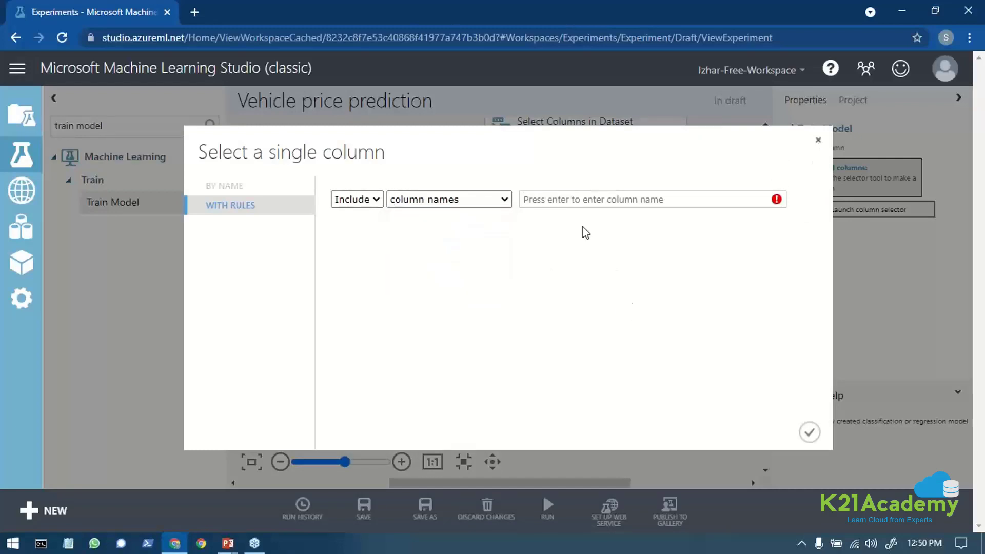
pyautogui.click(574, 202)
pyautogui.scroll(-3, 589, 327)
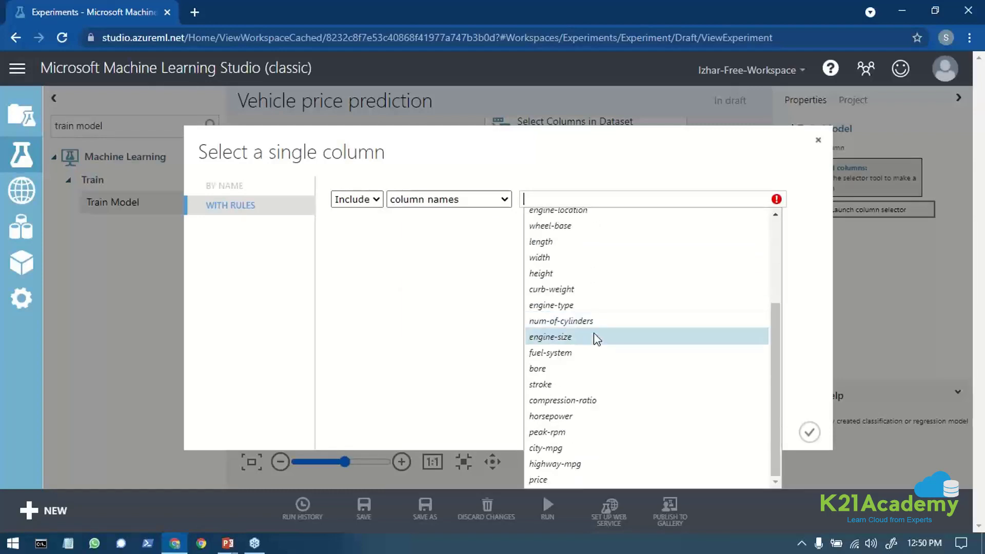
pyautogui.click(552, 479)
pyautogui.click(450, 324)
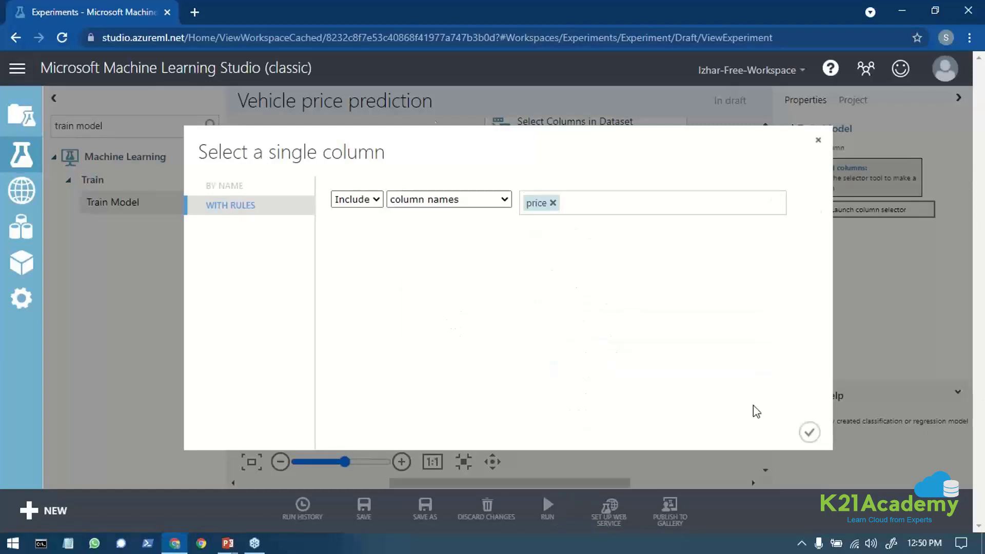
pyautogui.click(810, 433)
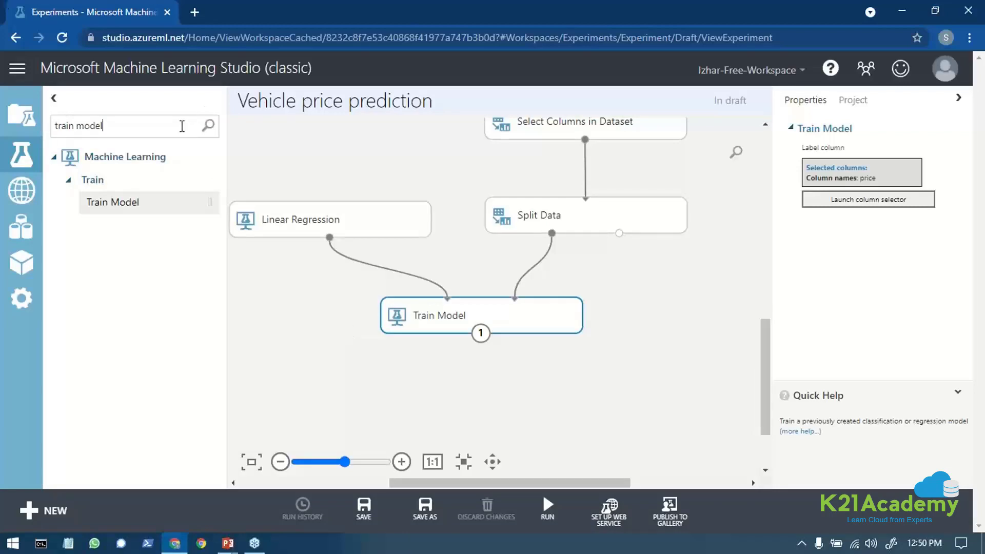
# Step: Add a Score Model module below Train Model, feeding it the trained model and the second Split Data output
pyautogui.moveTo(183, 126); pyautogui.dragTo(3, 126)
pyautogui.press('BackSpace')
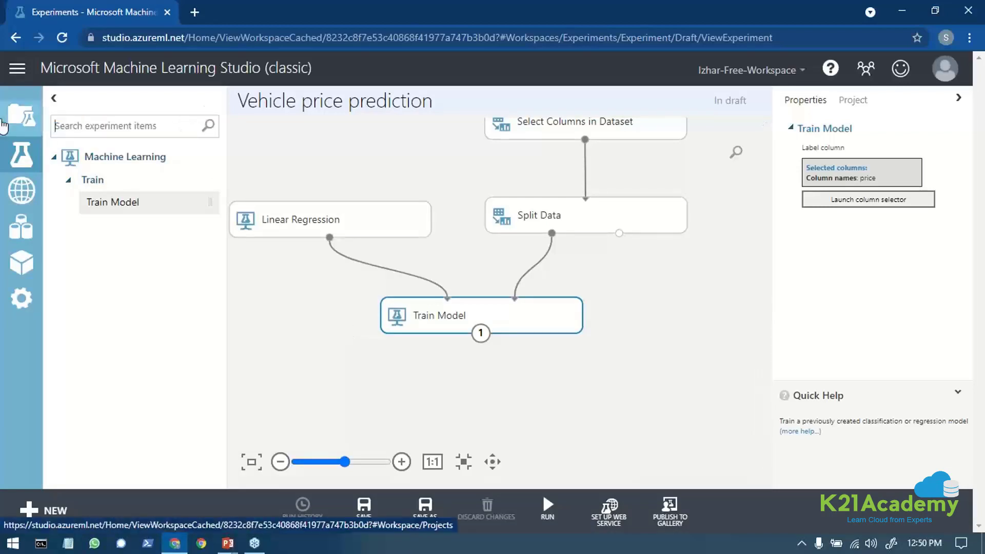
pyautogui.write('score')
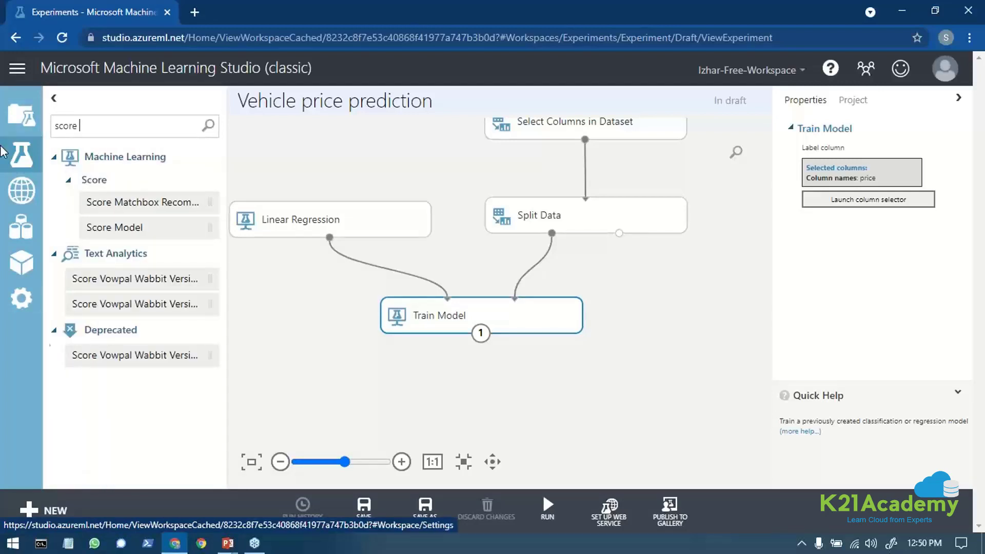
pyautogui.moveTo(151, 228); pyautogui.dragTo(564, 408)
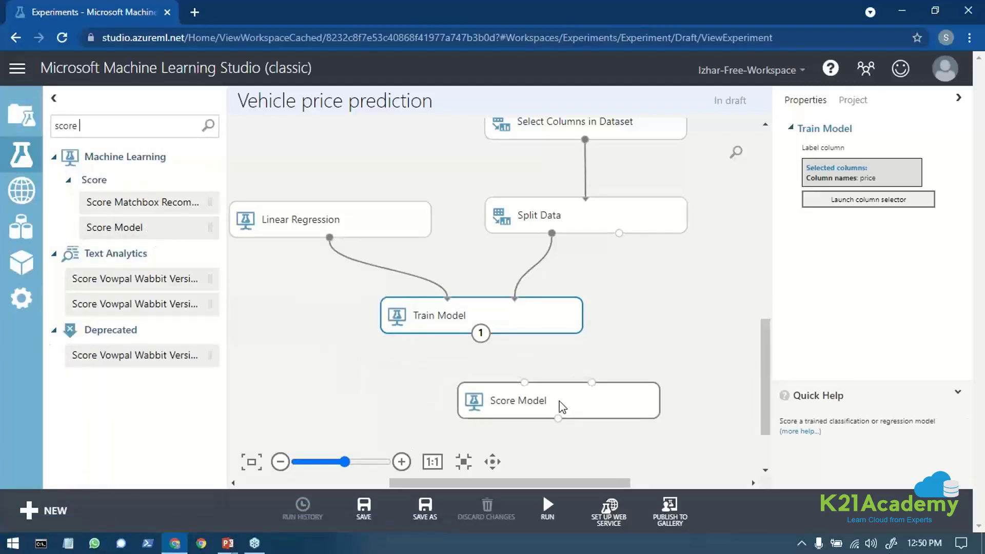
pyautogui.moveTo(480, 334); pyautogui.dragTo(524, 382)
pyautogui.moveTo(619, 235); pyautogui.dragTo(591, 383)
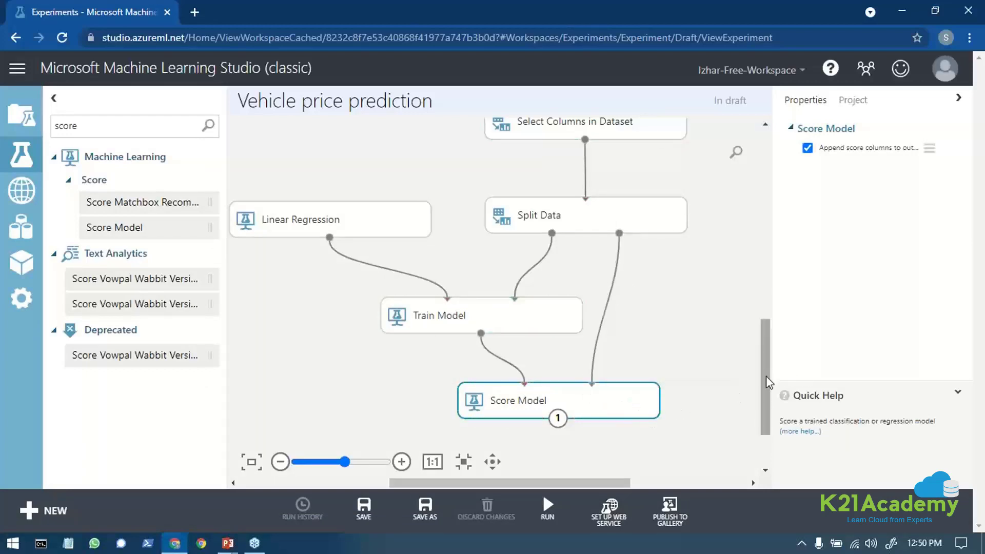
# Step: Add an Evaluate Model module below Score Model and connect the Score Model output to its first input
pyautogui.scroll(-4, 765, 376)
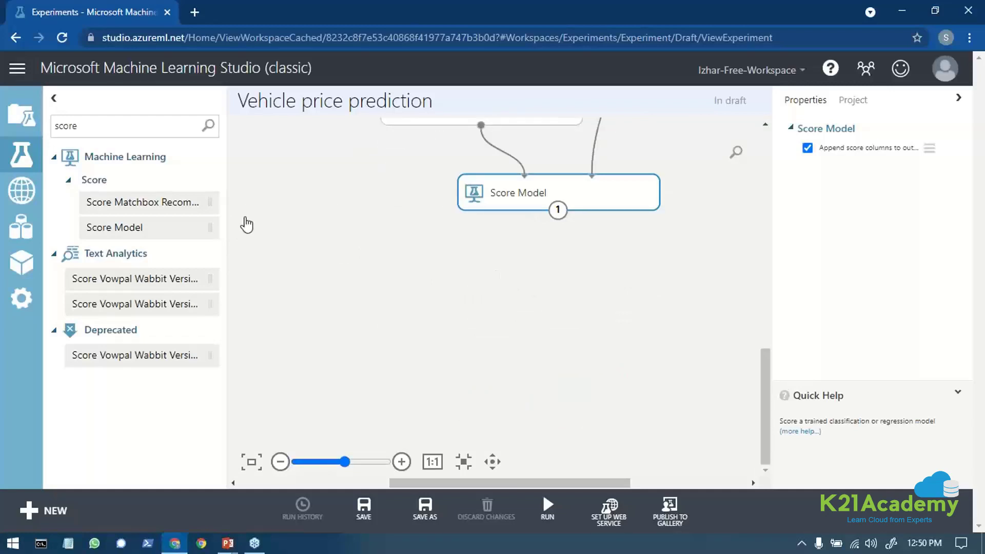
pyautogui.doubleClick(90, 126)
pyautogui.press('BackSpace')
pyautogui.write('evalu')
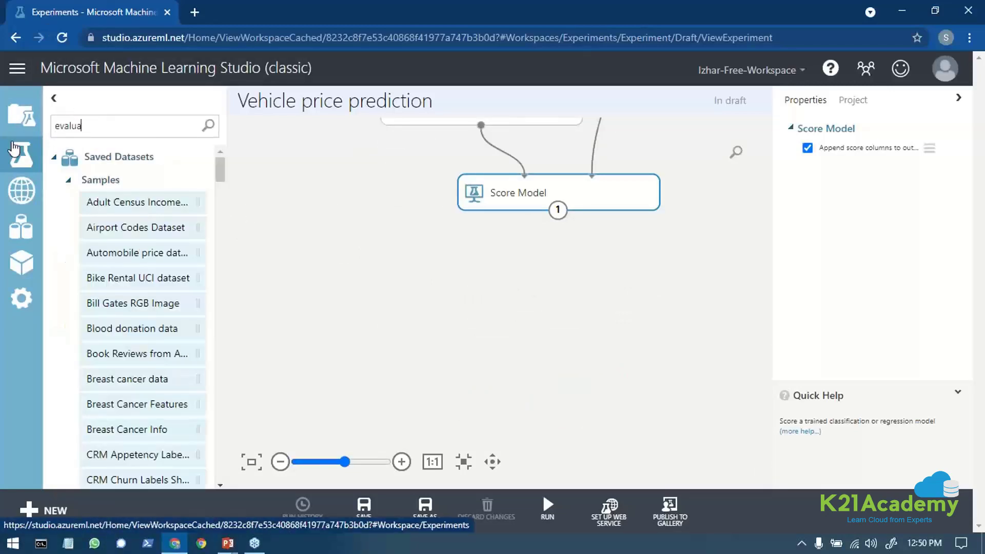
pyautogui.write('a')
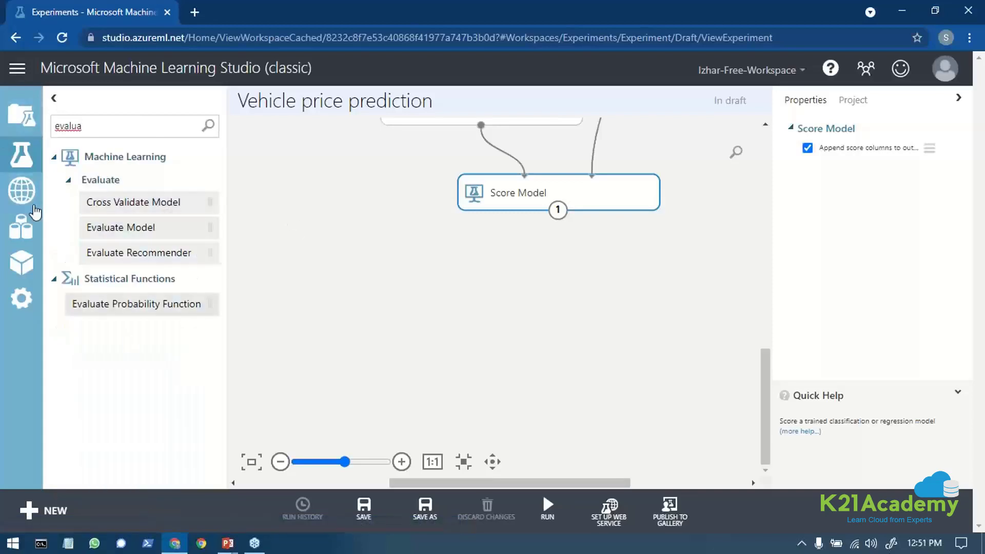
pyautogui.moveTo(141, 232); pyautogui.dragTo(577, 323)
pyautogui.moveTo(560, 214); pyautogui.dragTo(548, 297)
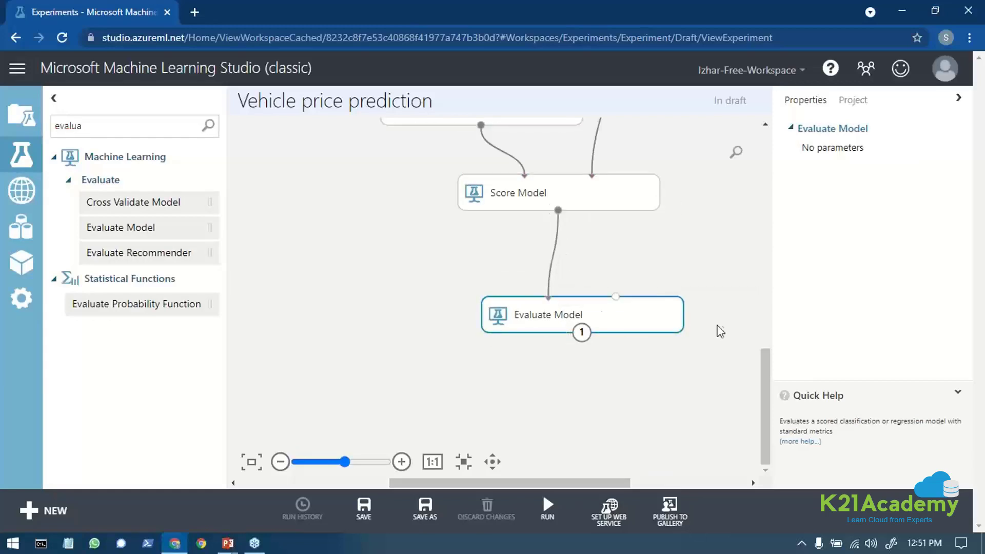
pyautogui.moveTo(767, 391); pyautogui.dragTo(780, 177)
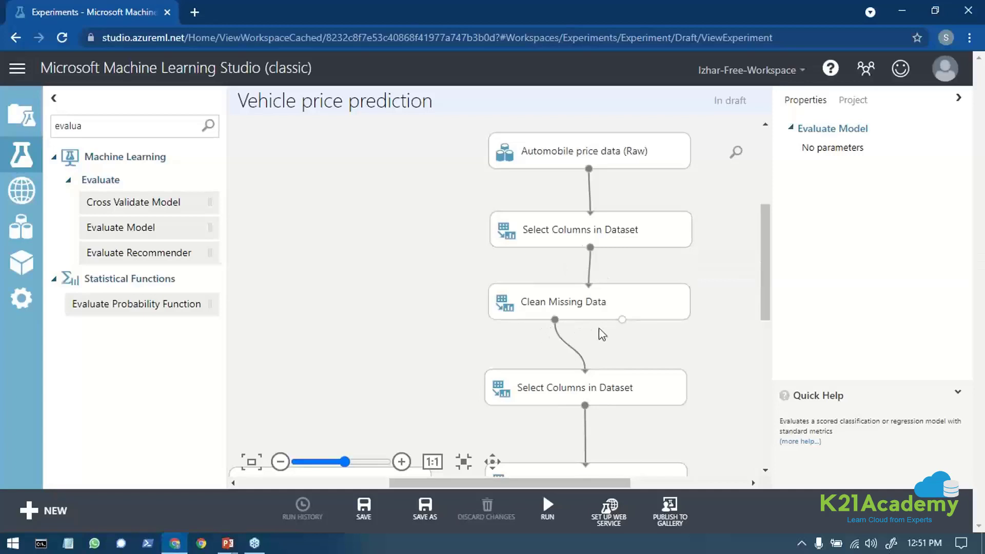
pyautogui.scroll(-3, 765, 313)
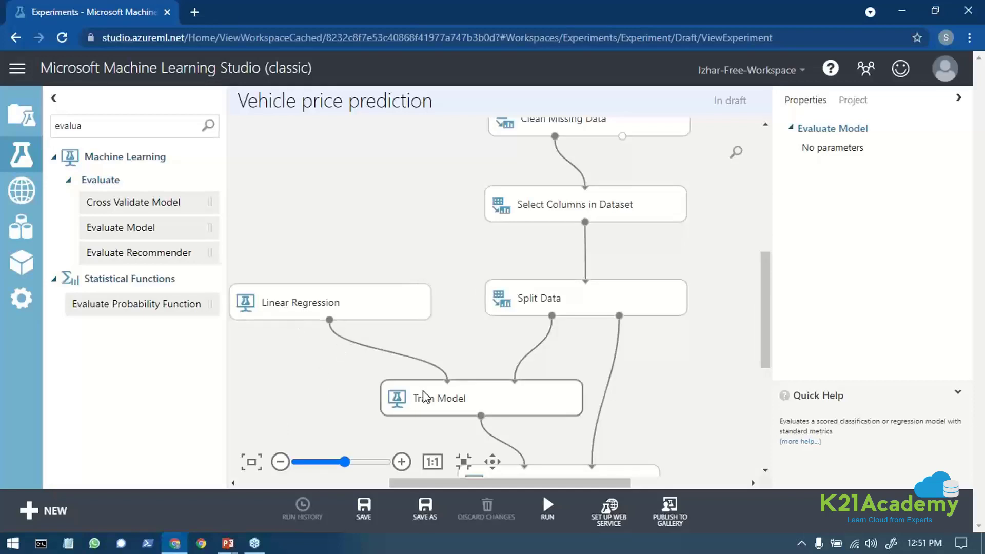
# Step: Save the Vehicle price prediction experiment and run all its modules, following the run's progress through the pipeline
pyautogui.scroll(-5, 766, 347)
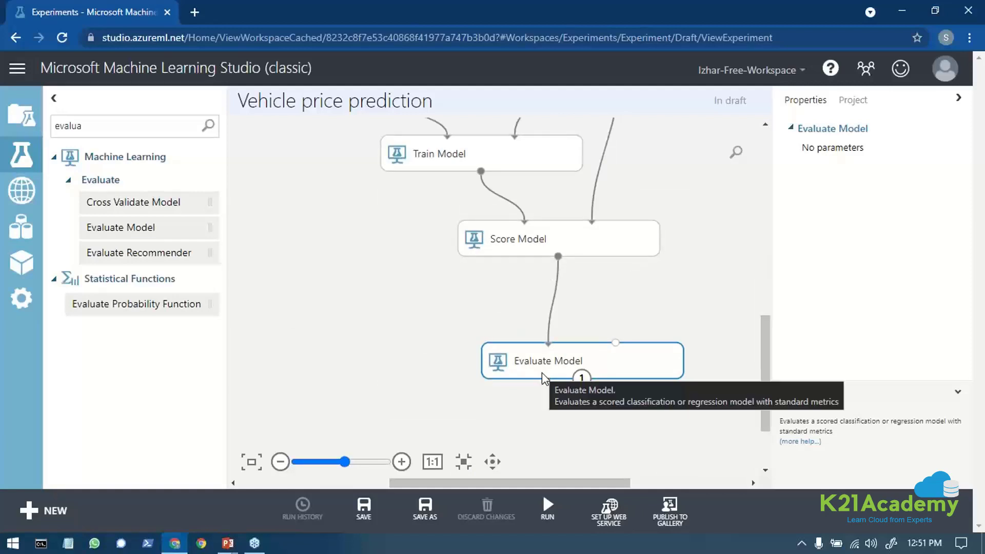
pyautogui.click(368, 517)
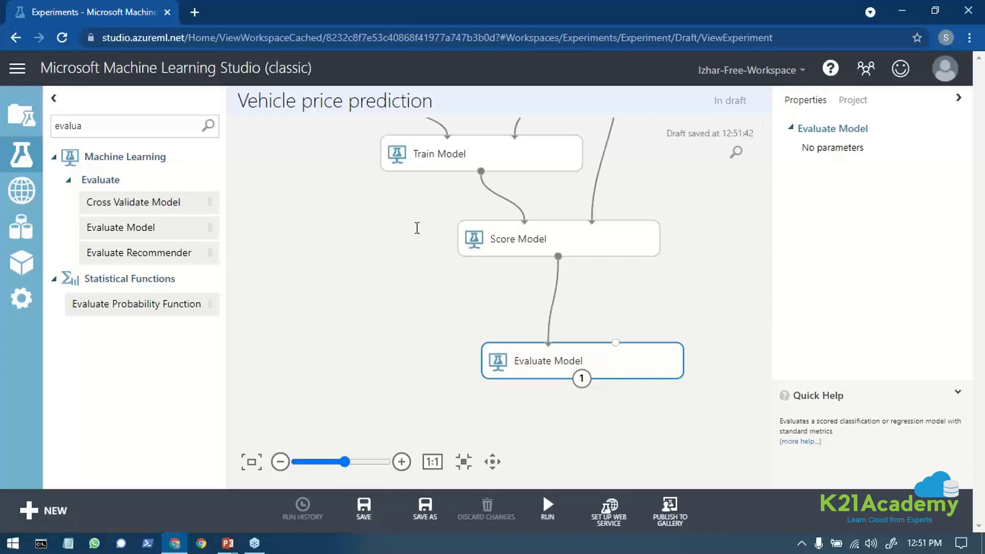
pyautogui.moveTo(564, 515)
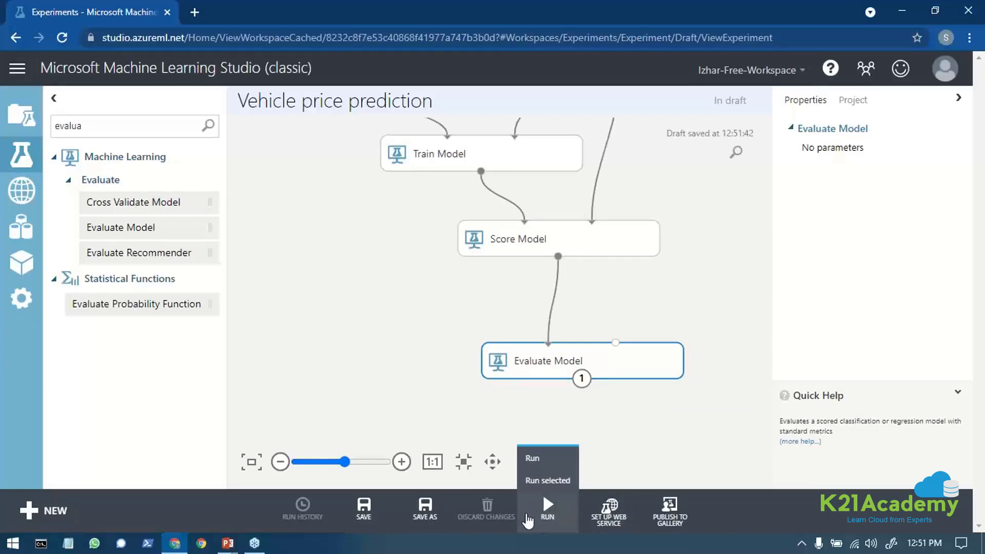
pyautogui.click(543, 458)
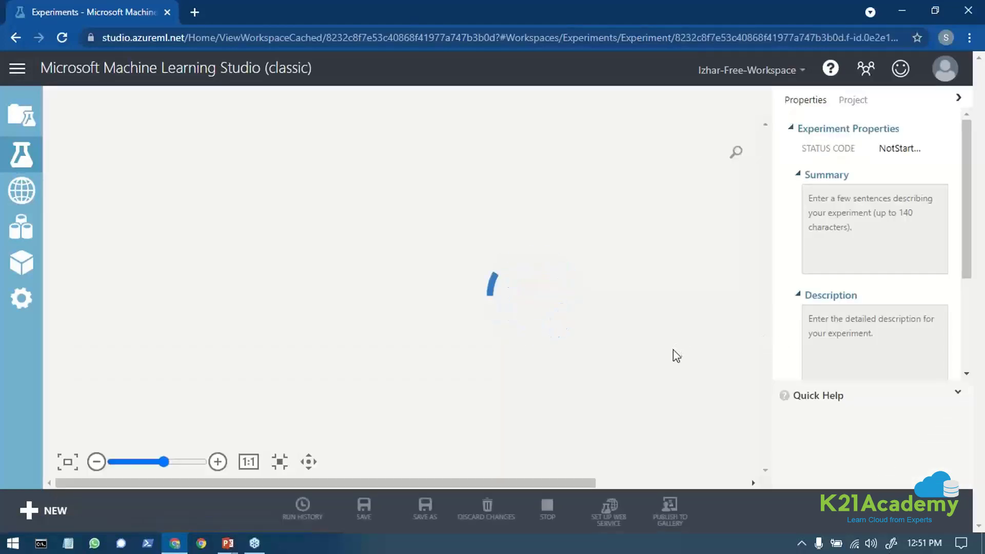
pyautogui.scroll(6, 771, 359)
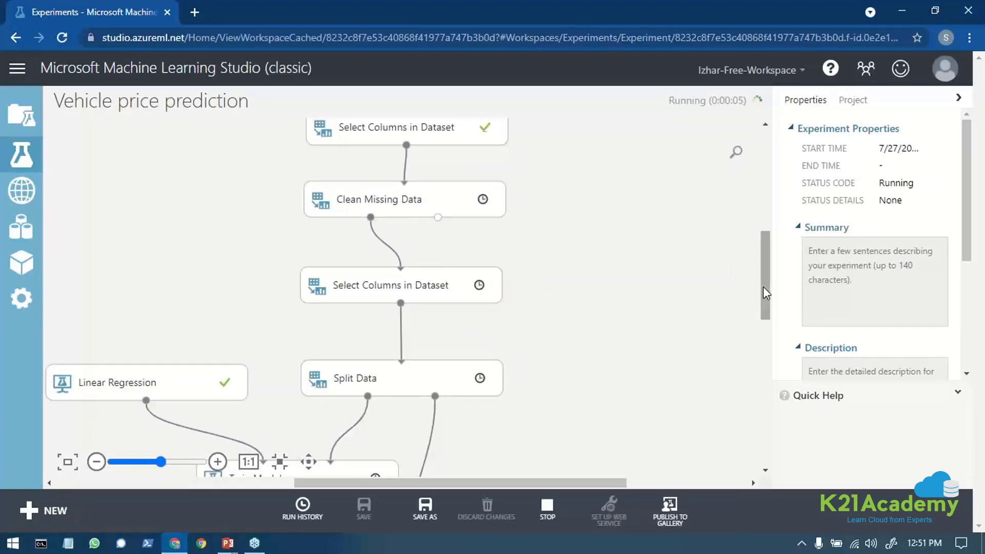
pyautogui.scroll(3, 769, 257)
pyautogui.scroll(-1, 772, 275)
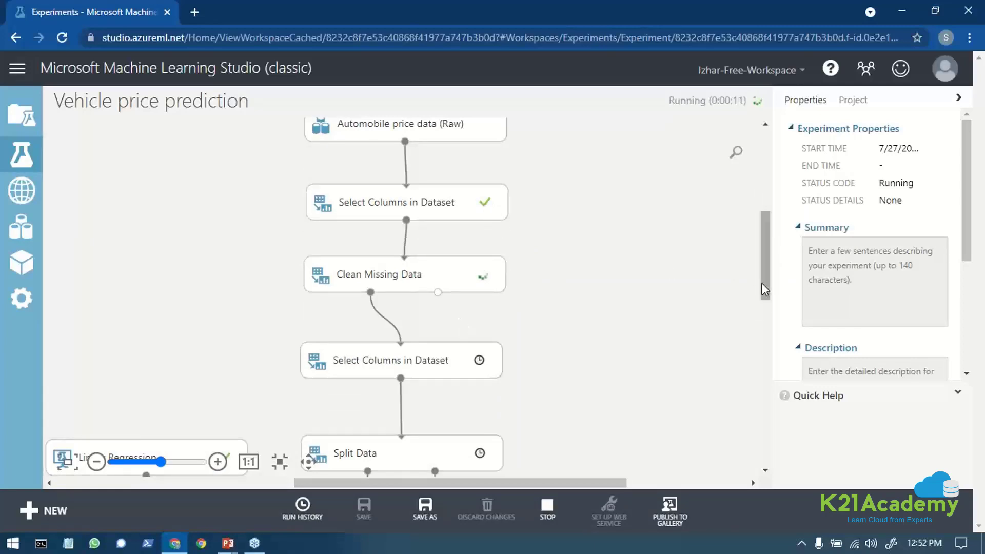
pyautogui.moveTo(768, 294); pyautogui.dragTo(762, 360)
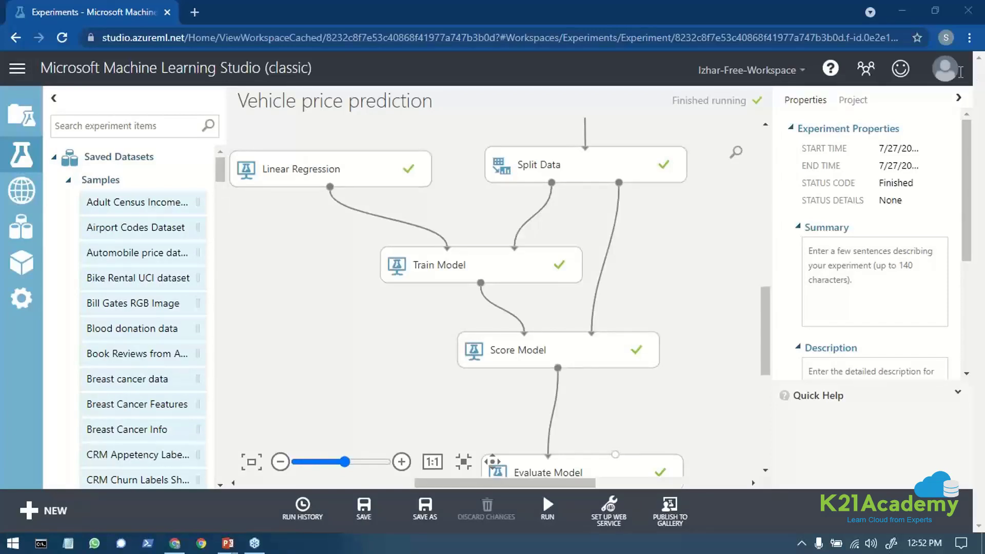
# Step: Visualize the Evaluate Model output, review the error metrics, coefficient of determination and error histogram, and close the results
pyautogui.moveTo(767, 359); pyautogui.dragTo(768, 397)
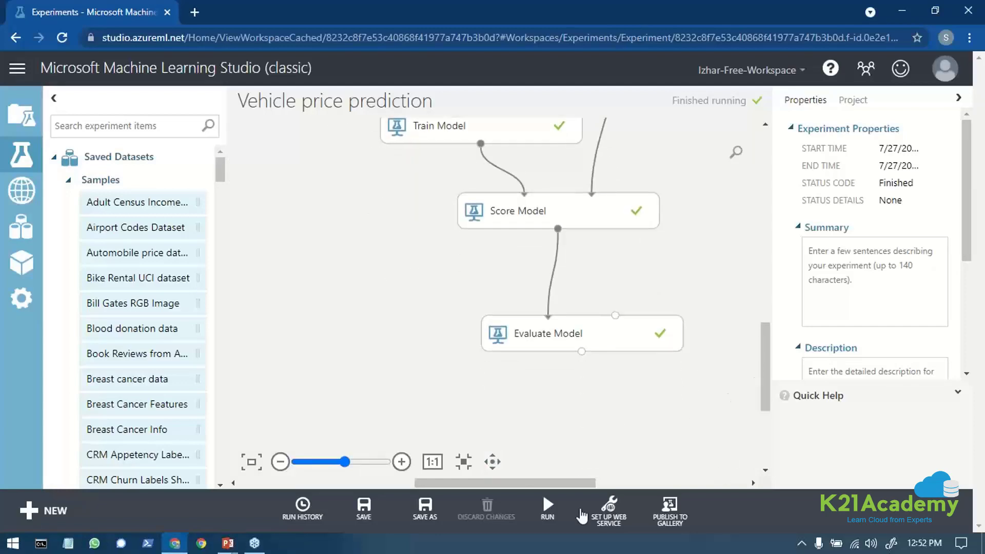
pyautogui.scroll(1, 768, 399)
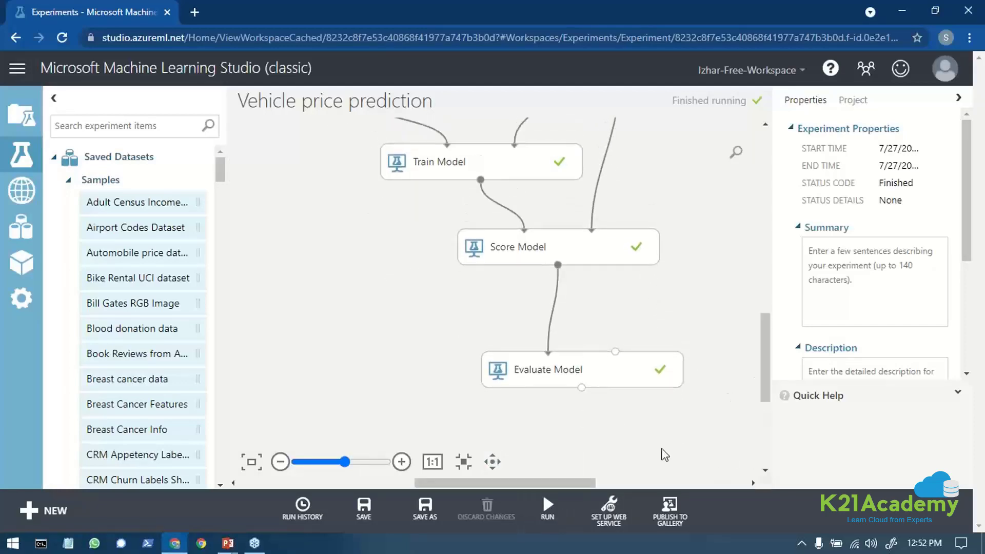
pyautogui.click(573, 378)
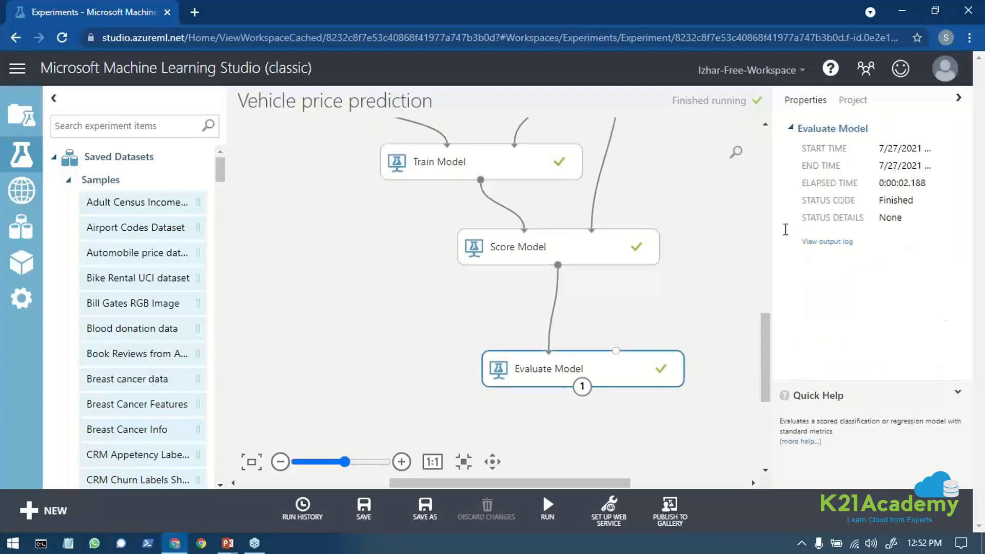
pyautogui.rightClick(588, 390)
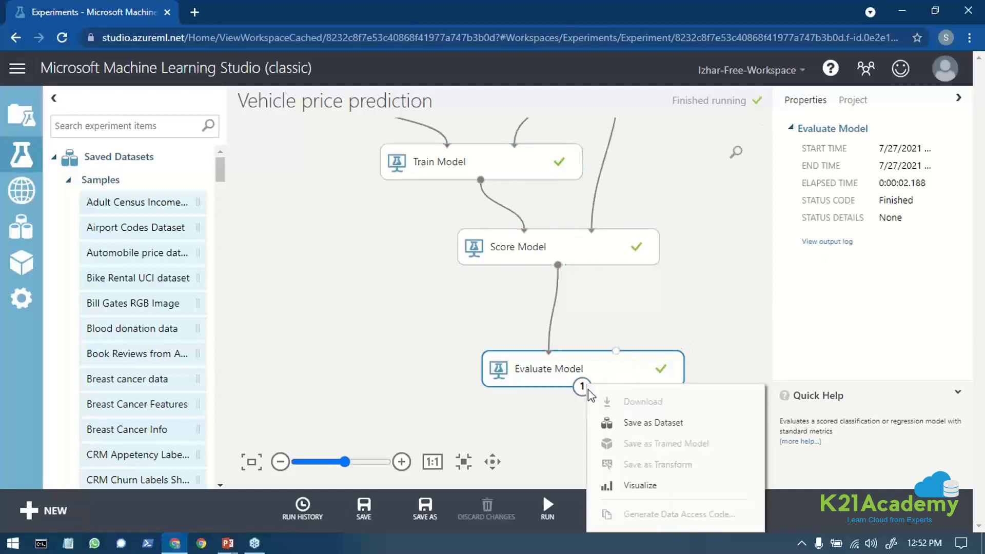
pyautogui.click(640, 485)
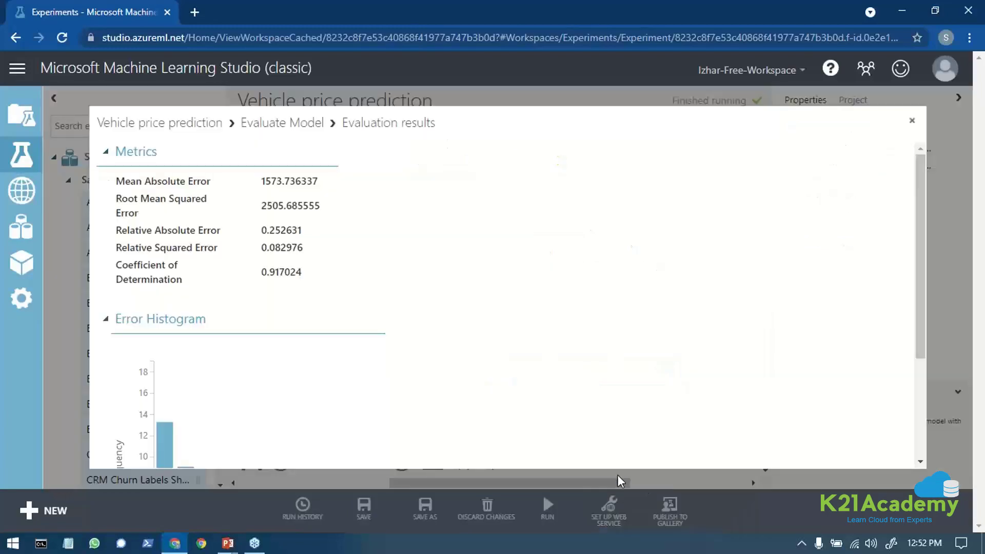
pyautogui.scroll(-3, 308, 345)
pyautogui.scroll(3, 308, 345)
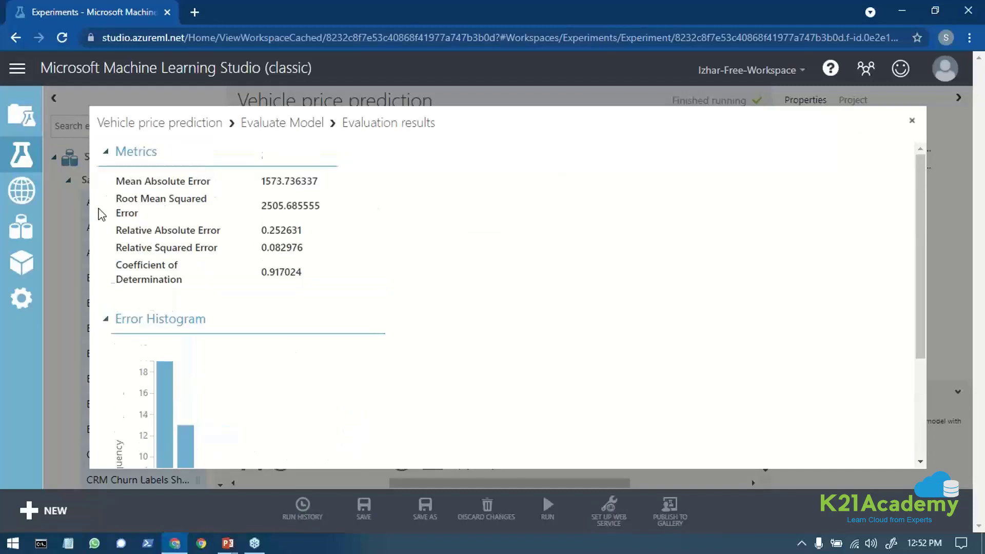
pyautogui.moveTo(117, 177); pyautogui.dragTo(325, 180)
pyautogui.moveTo(117, 194); pyautogui.dragTo(337, 214)
pyautogui.moveTo(125, 231); pyautogui.dragTo(306, 273)
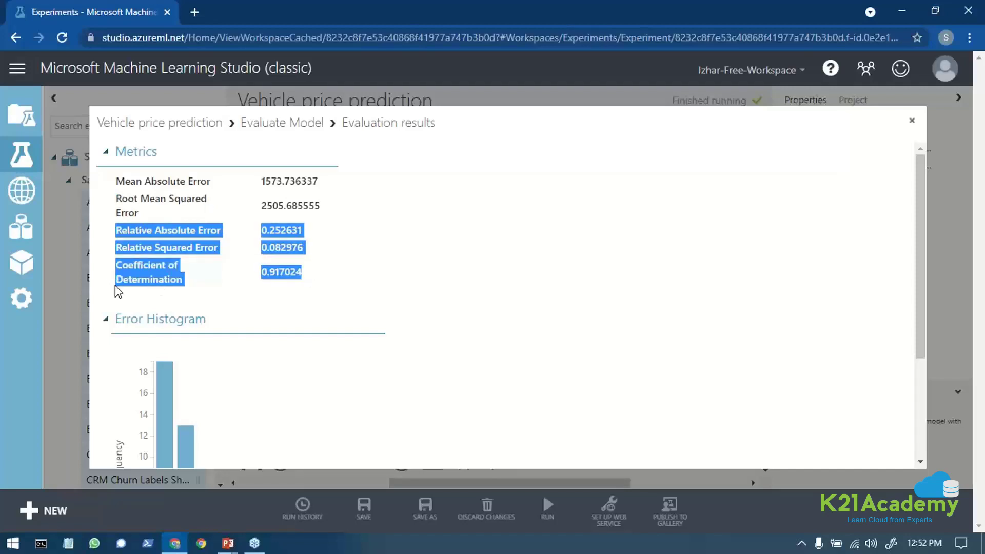
pyautogui.click(912, 120)
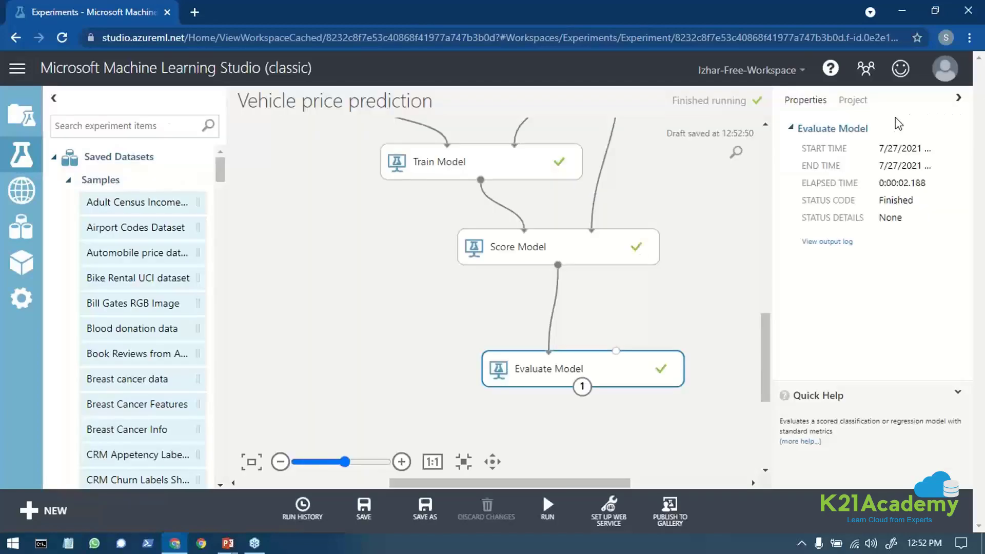
# Step: Visualize the Score Model output, compare the price column with the Scored Labels column across the rows, and close the scored dataset
pyautogui.click(532, 243)
pyautogui.click(560, 269)
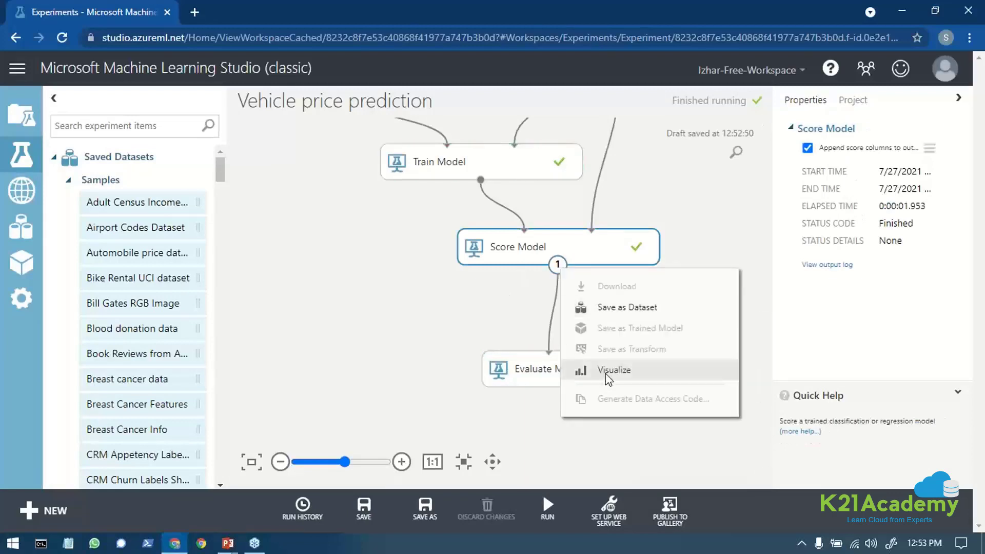
pyautogui.click(606, 373)
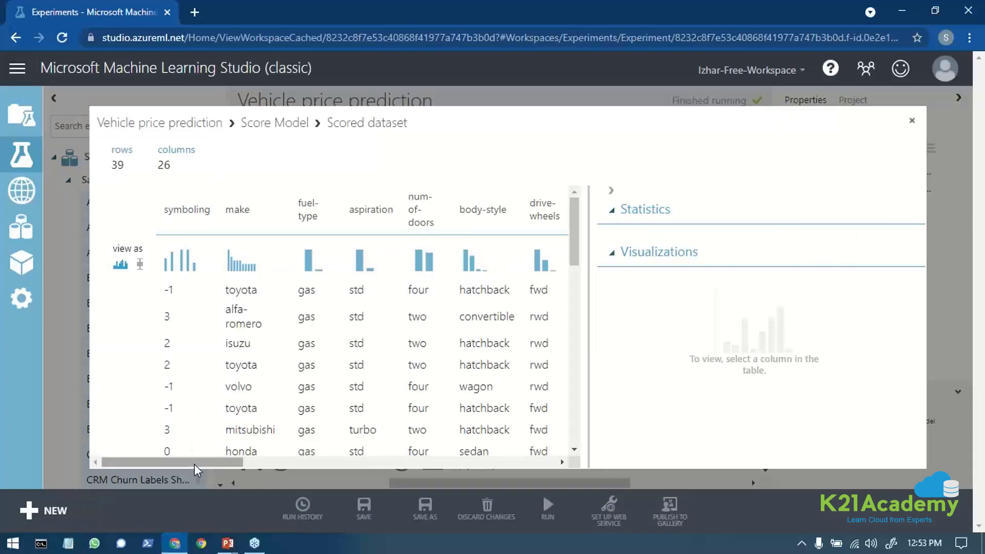
pyautogui.moveTo(196, 471)
pyautogui.mouseDown()
pyautogui.moveTo(418, 470)
pyautogui.moveTo(578, 489)
pyautogui.mouseUp()
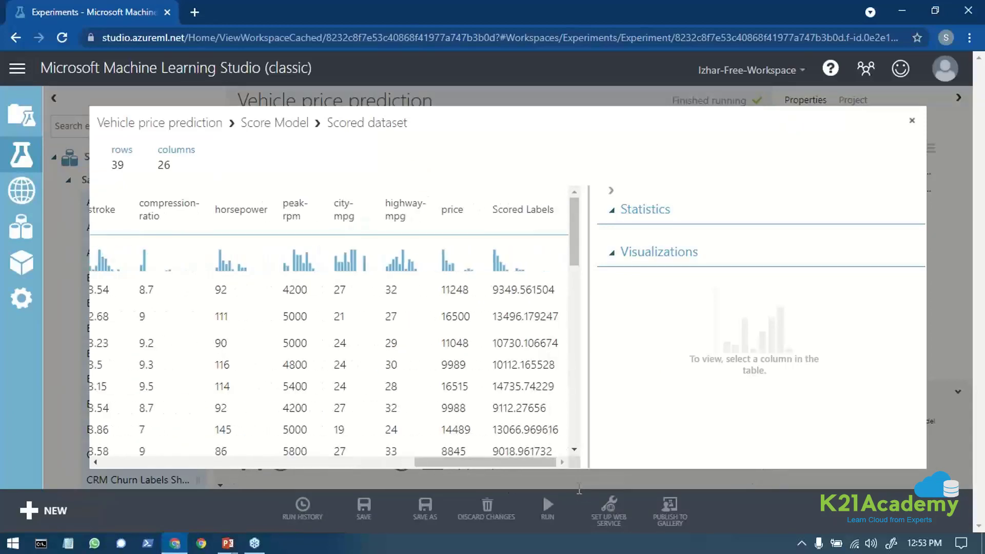
pyautogui.moveTo(442, 209); pyautogui.dragTo(463, 296)
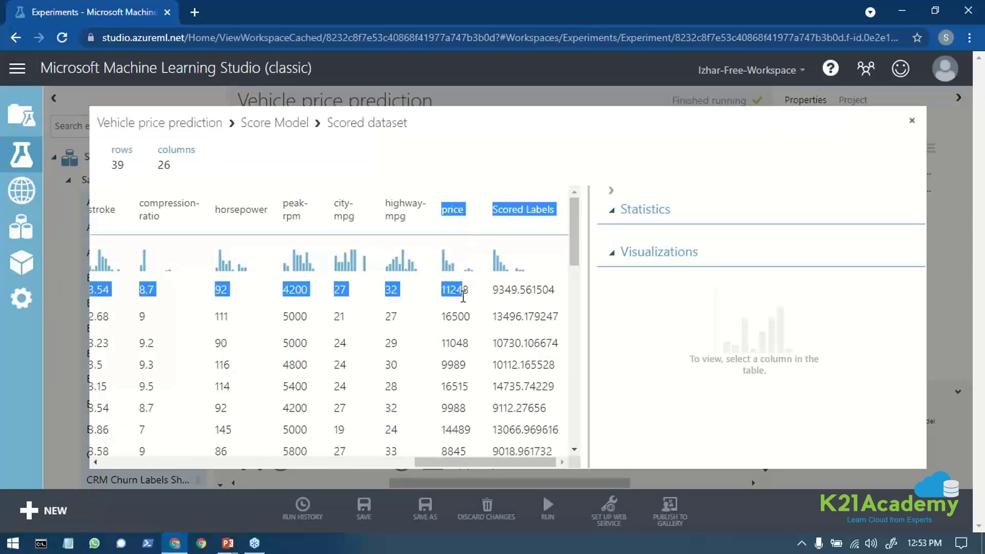
pyautogui.click(443, 209)
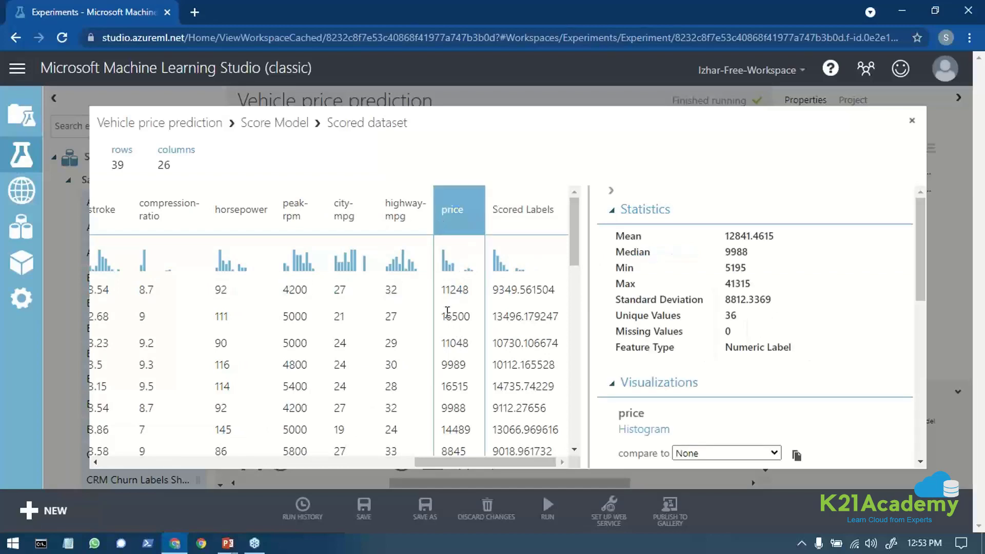
pyautogui.moveTo(498, 215); pyautogui.dragTo(528, 305)
pyautogui.moveTo(441, 287); pyautogui.dragTo(528, 316)
pyautogui.moveTo(443, 343); pyautogui.dragTo(552, 393)
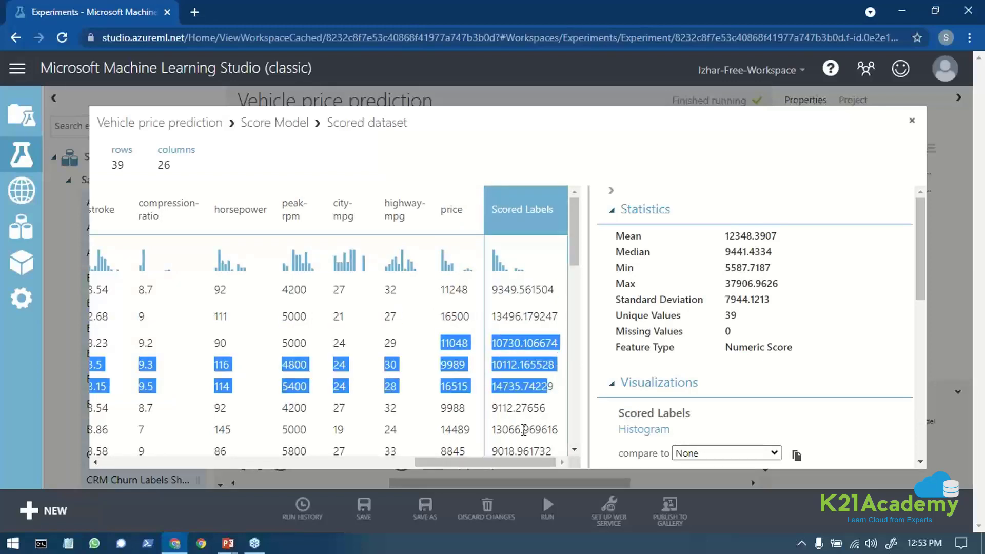
pyautogui.scroll(-3, 515, 434)
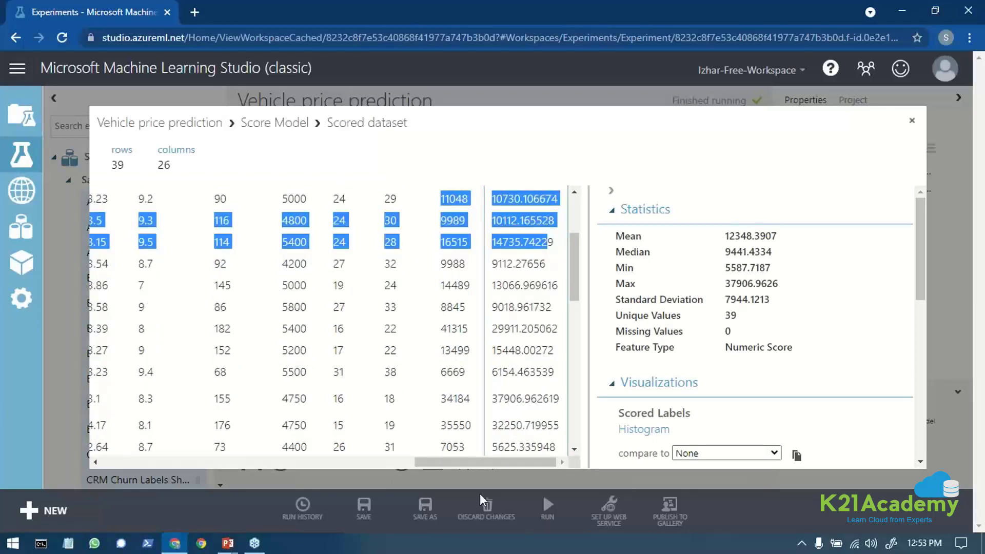
pyautogui.moveTo(503, 469); pyautogui.dragTo(248, 468)
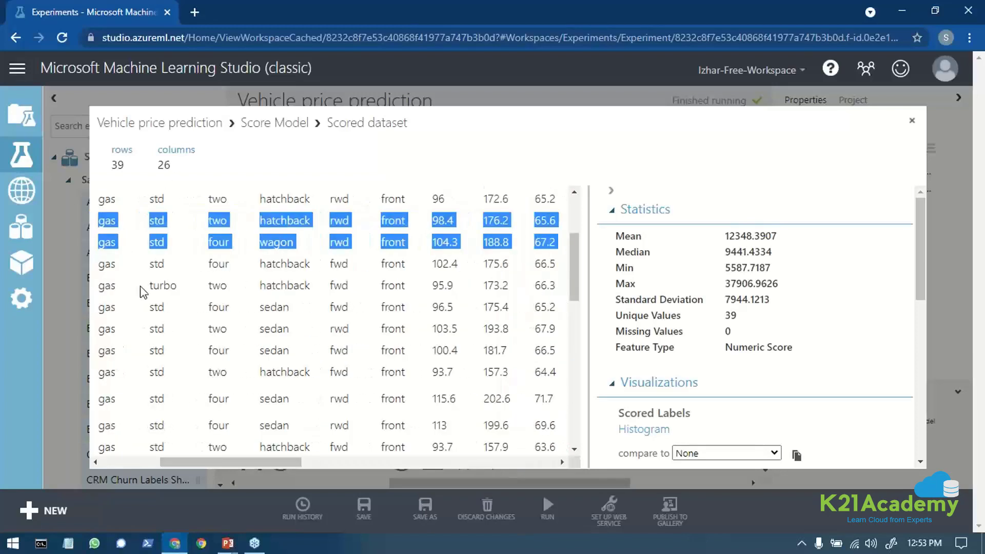
pyautogui.click(911, 121)
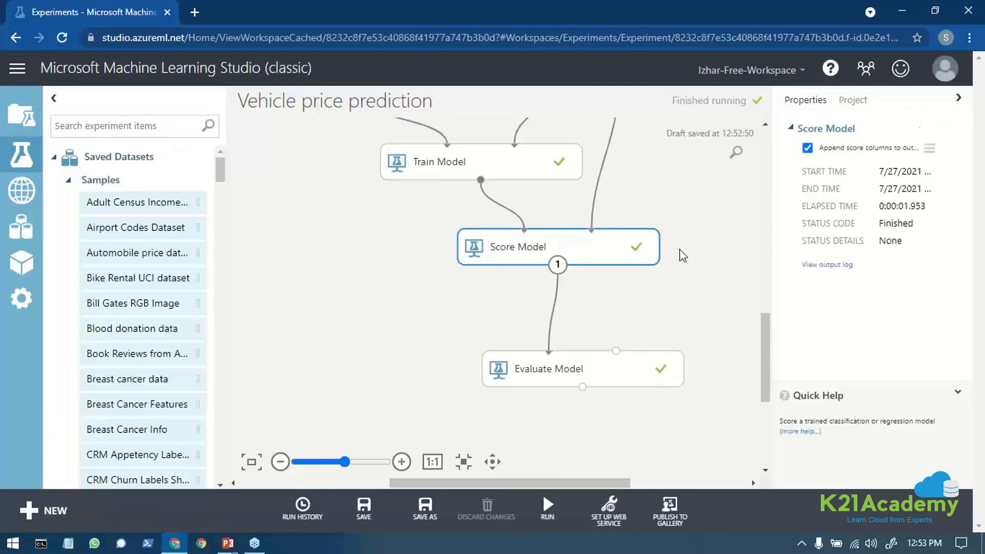
# Step: Visualize the Automobile price data (Raw) dataset, look through its columns, and close the view
pyautogui.moveTo(766, 369); pyautogui.dragTo(781, 239)
pyautogui.rightClick(569, 303)
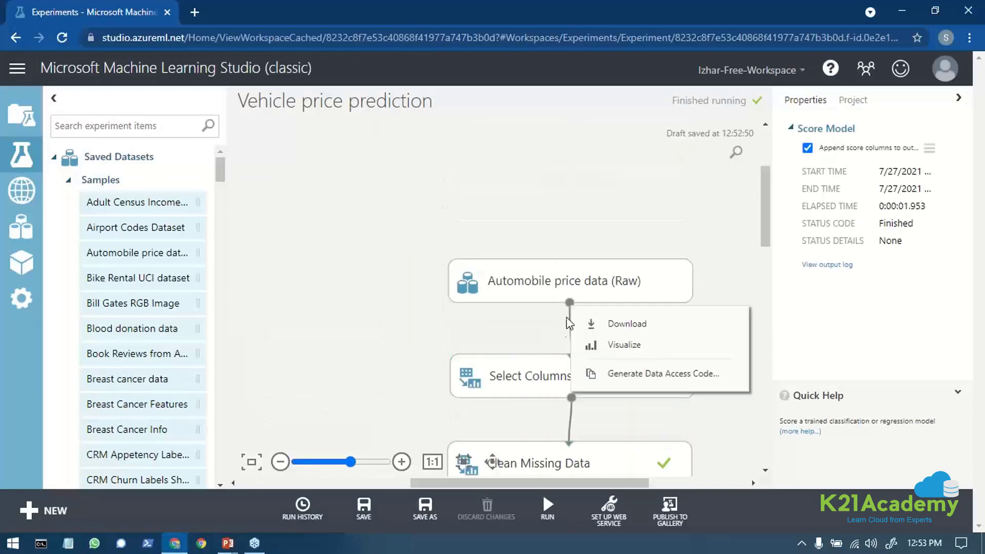
pyautogui.click(613, 355)
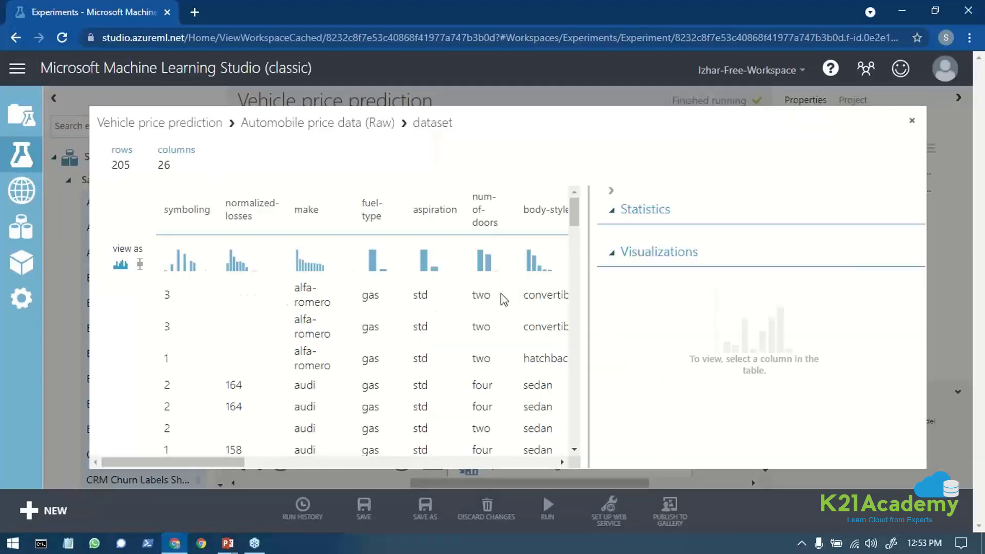
pyautogui.moveTo(214, 461); pyautogui.dragTo(364, 468)
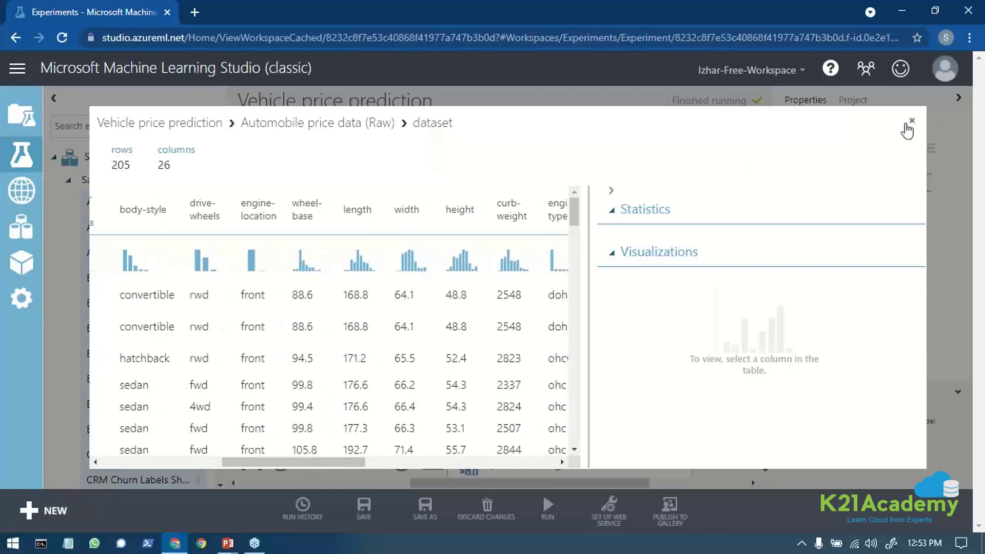
pyautogui.click(912, 121)
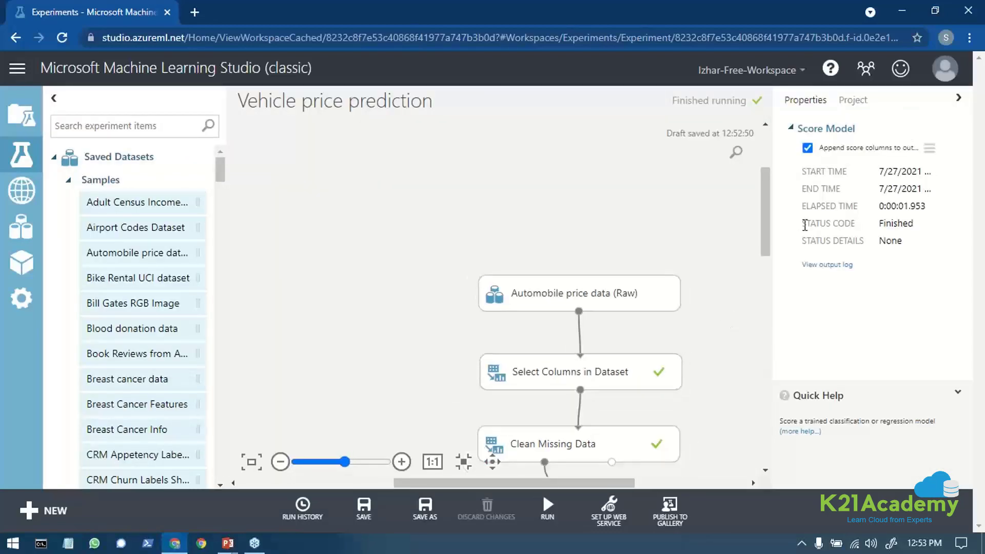
pyautogui.moveTo(765, 233); pyautogui.dragTo(787, 341)
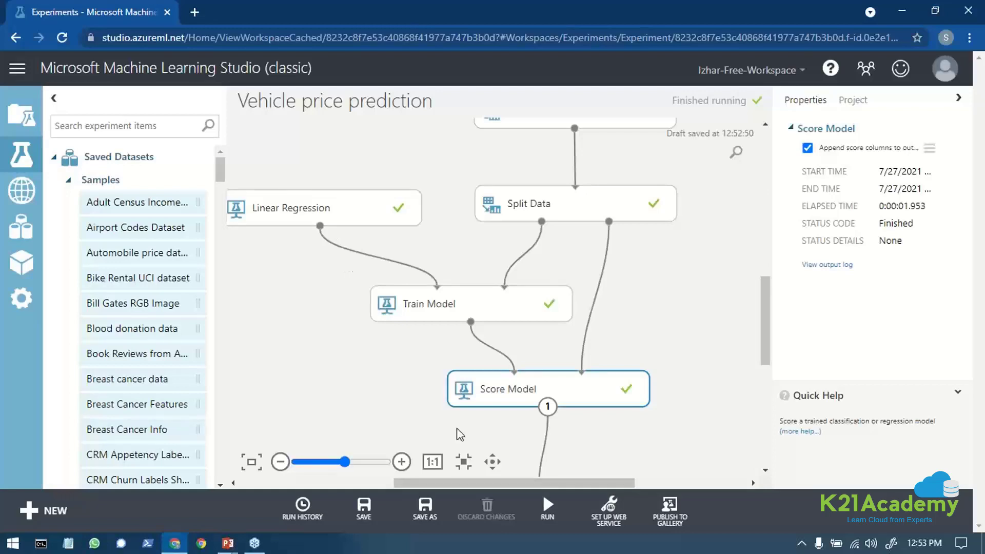
pyautogui.moveTo(769, 357); pyautogui.dragTo(769, 392)
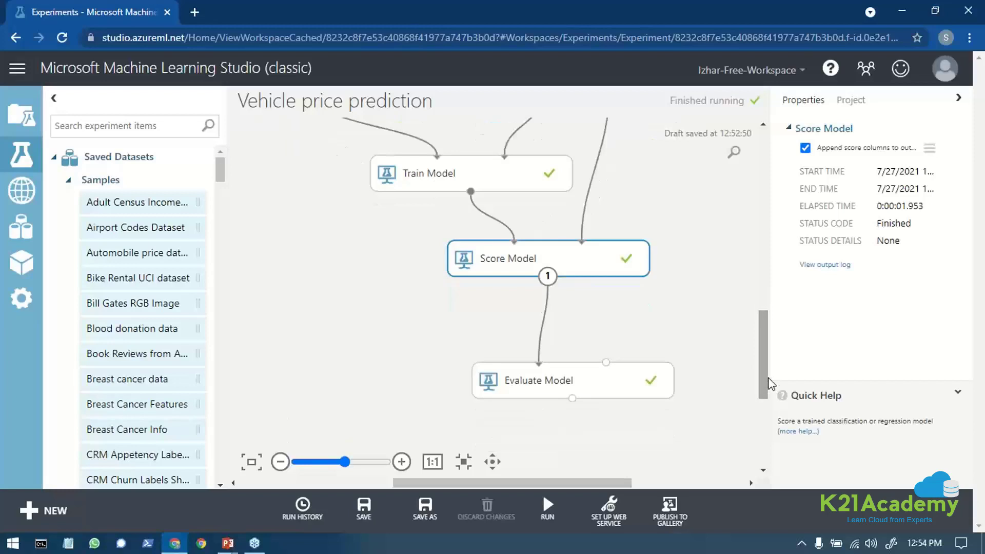